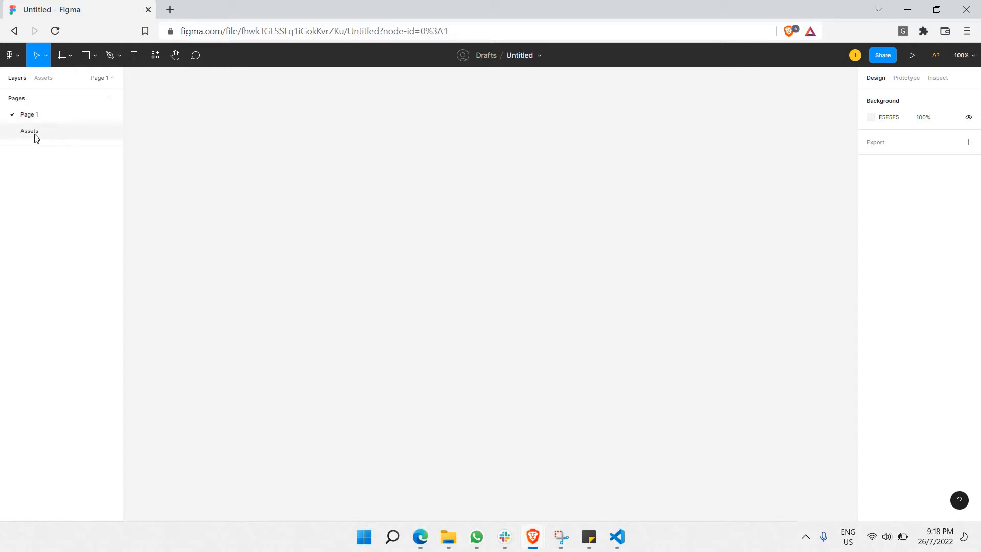
Examine the images, icons, logo and buttons on the Assets page, and return to Page 1.
left_click(36, 133)
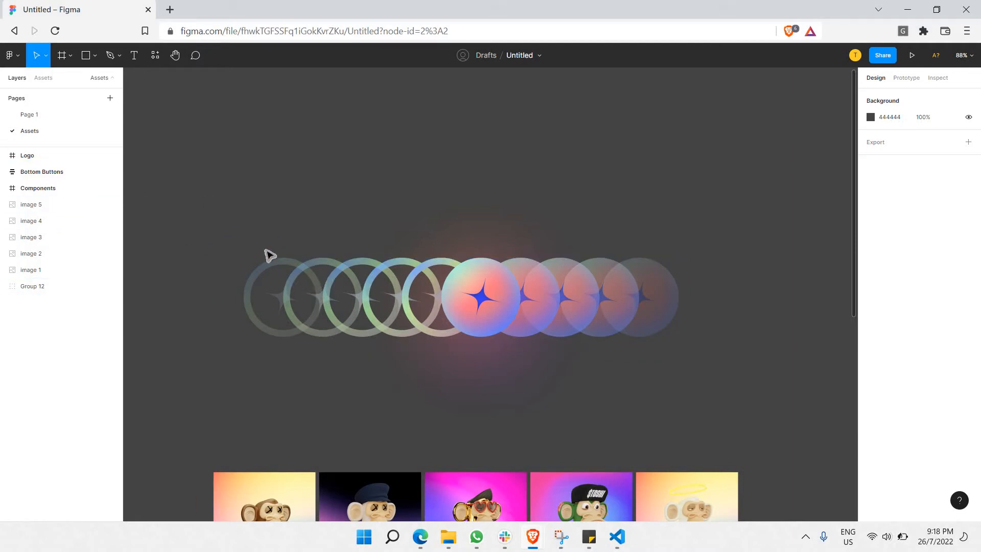
scroll(270, 255, "down", 5)
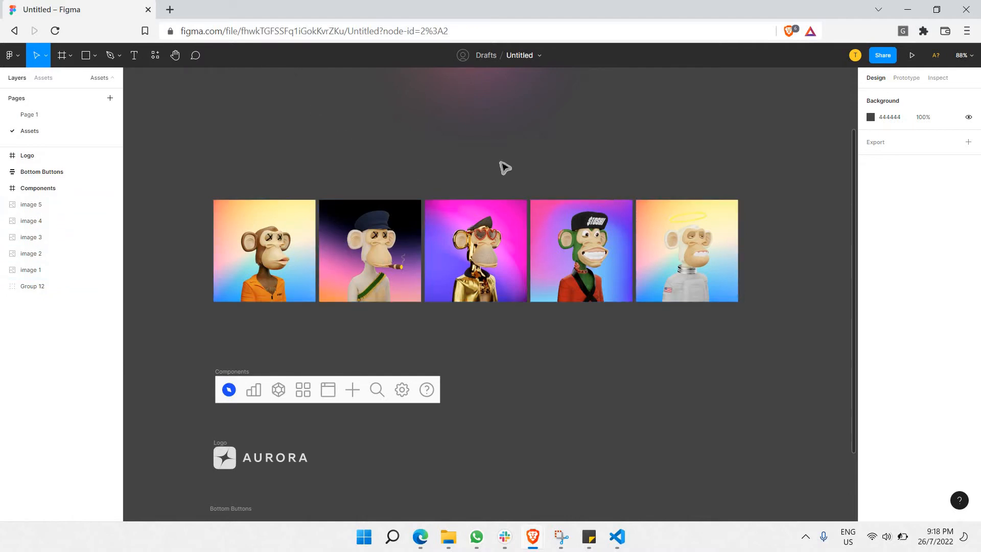
scroll(521, 213, "down", 5)
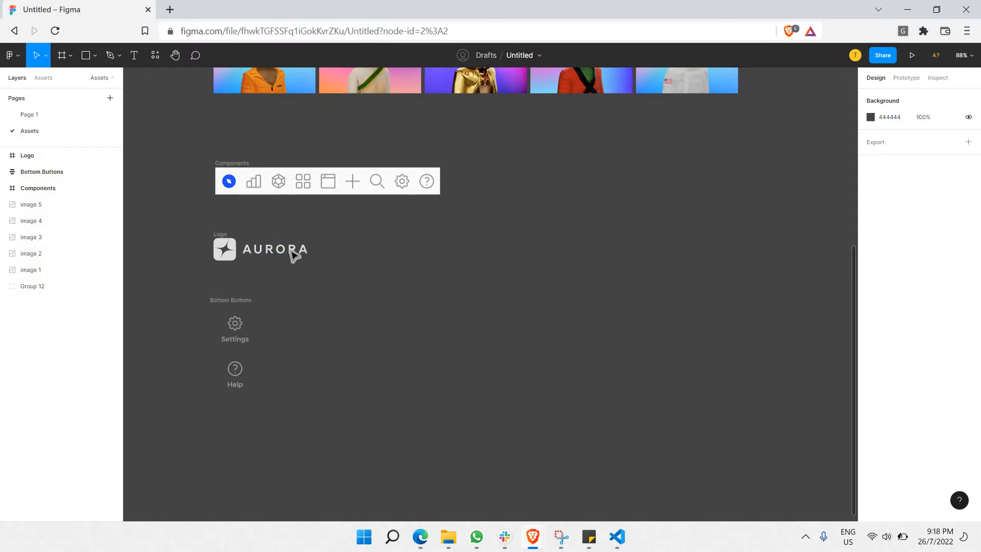
left_click(45, 116)
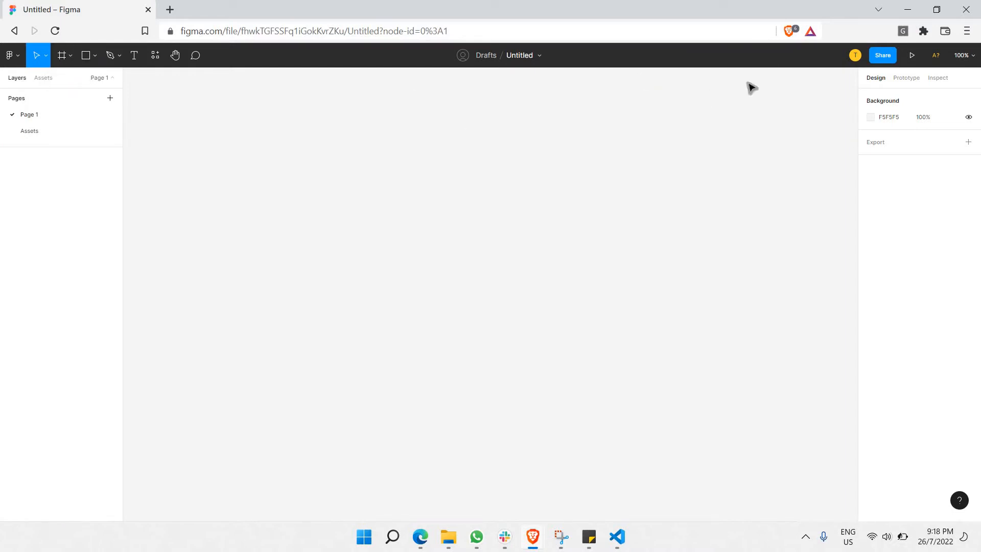
Enlarge the browser's page zoom to one level below 125%.
key("super+plus")
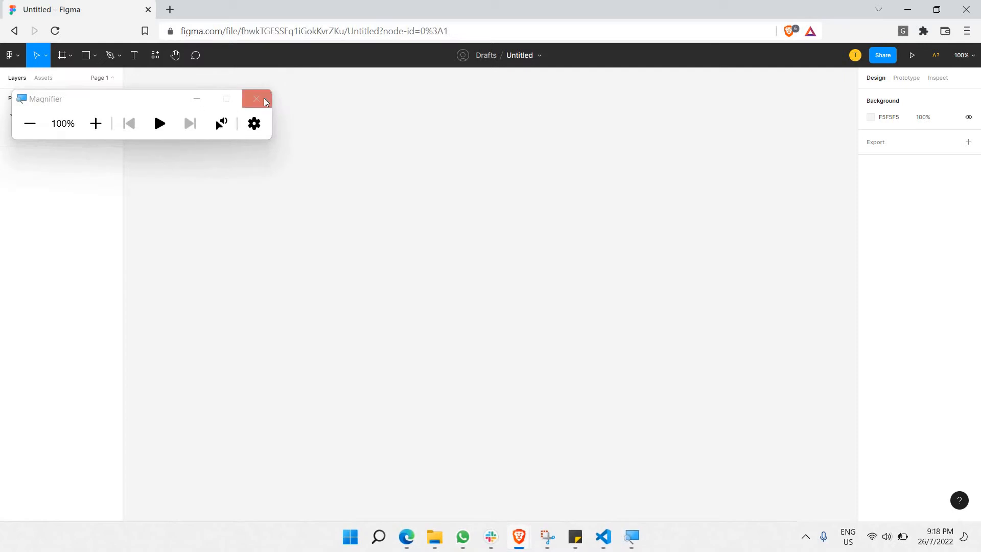
key("super+Escape")
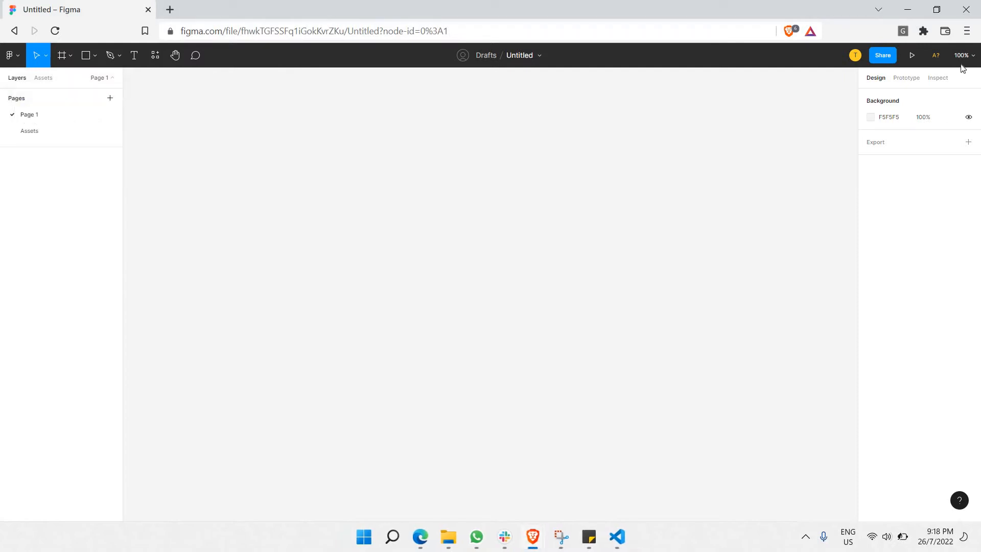
left_click(966, 31)
left_click(966, 30)
left_click(967, 30)
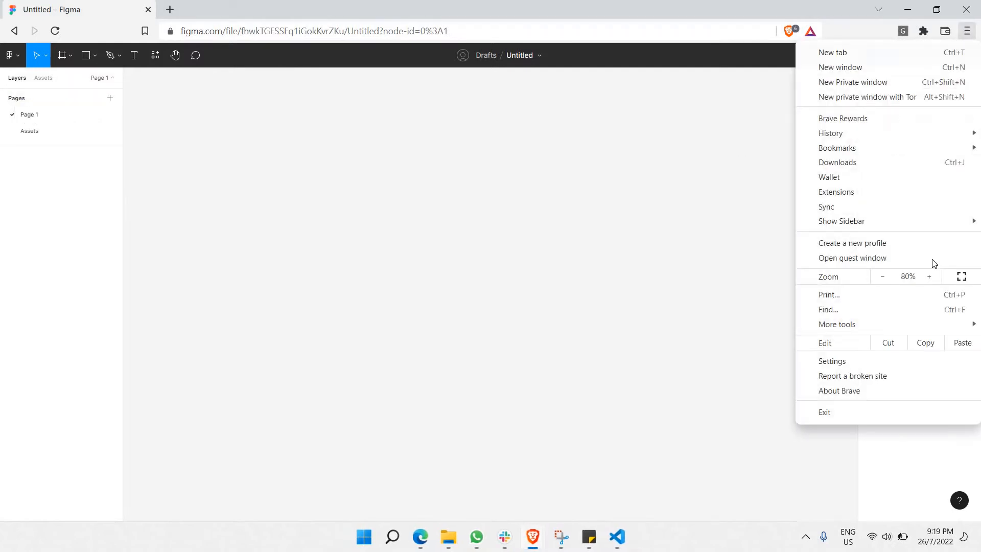
left_click(935, 279)
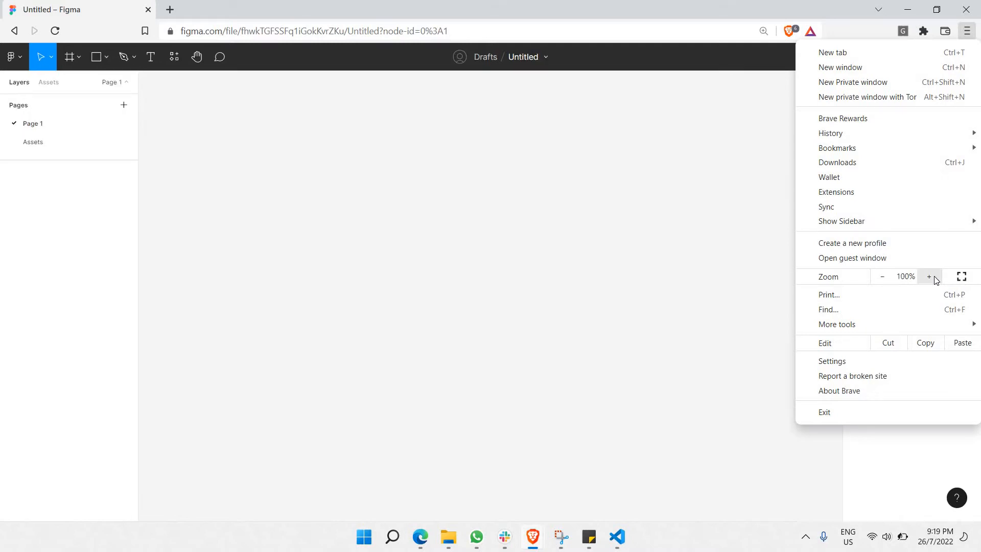
left_click(935, 279)
left_click(935, 279)
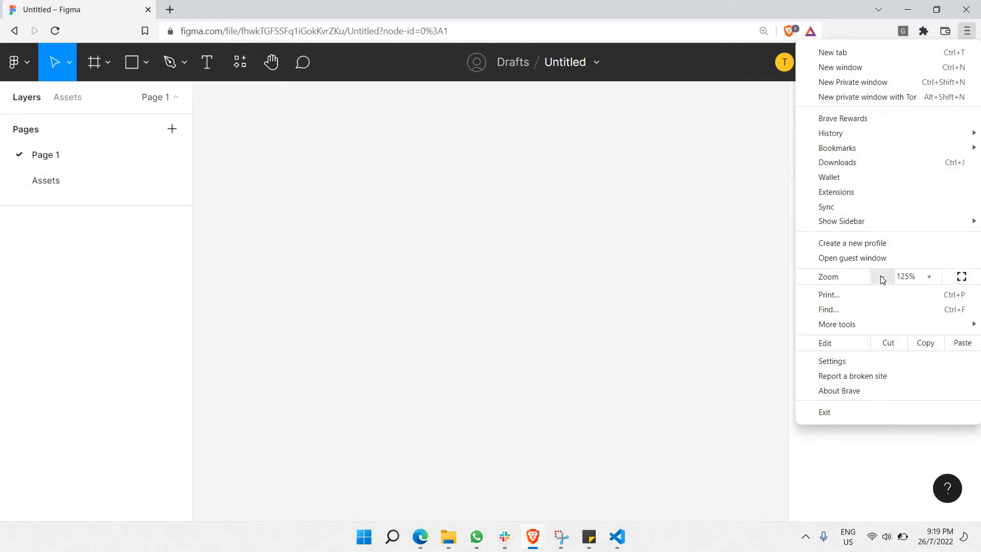
left_click(883, 279)
left_click(695, 215)
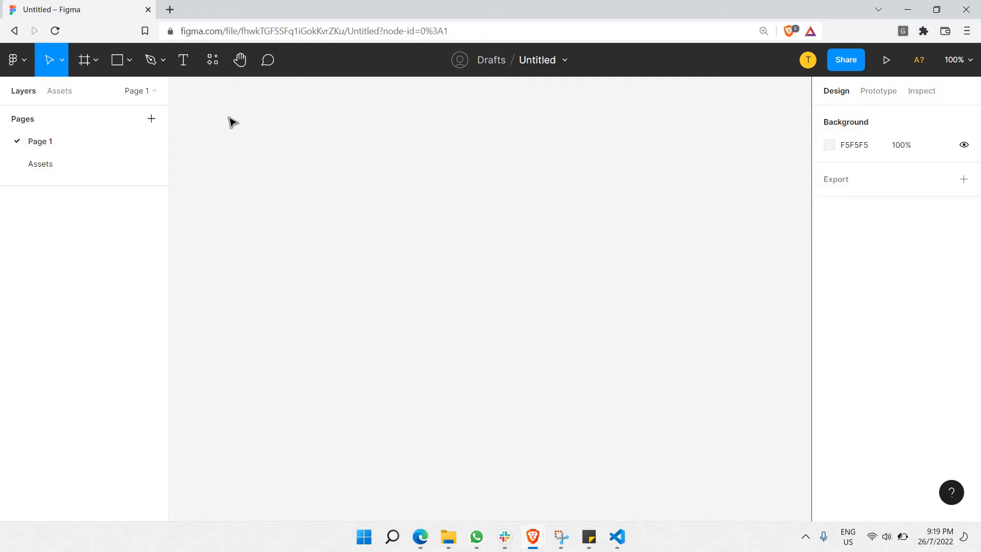
Draw a square frame of about 578 × 578 on the empty canvas of Page 1.
left_click(87, 60)
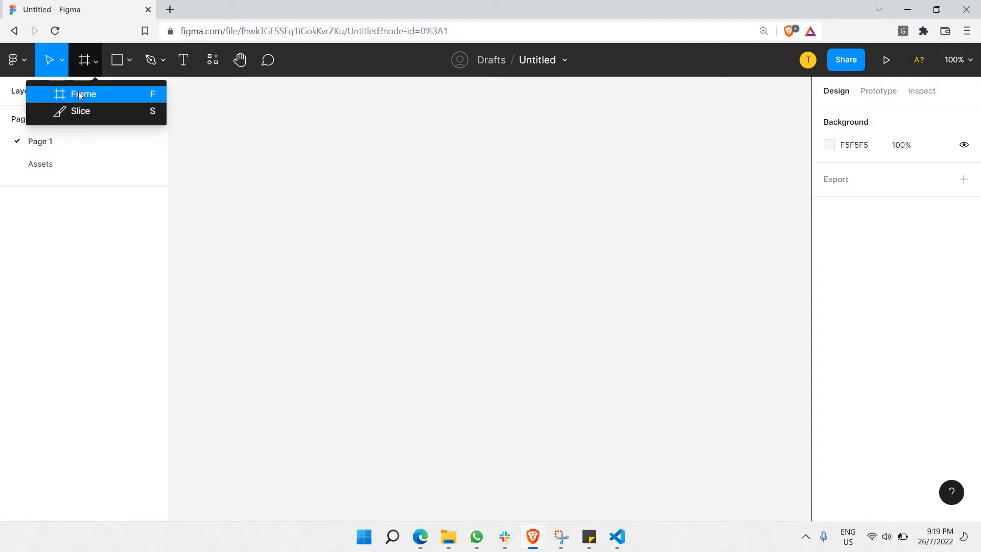
left_click(78, 92)
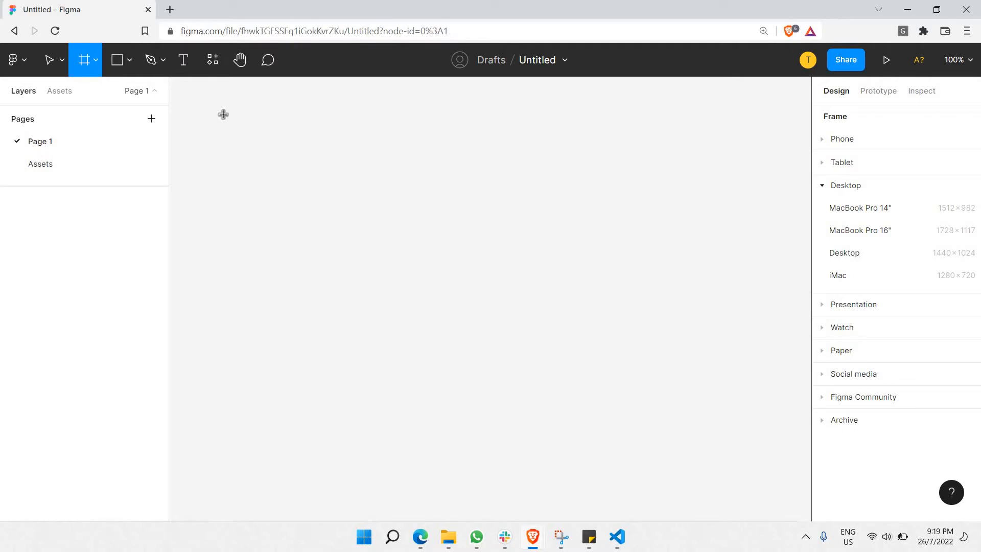
left_click_drag(220, 103, 629, 367)
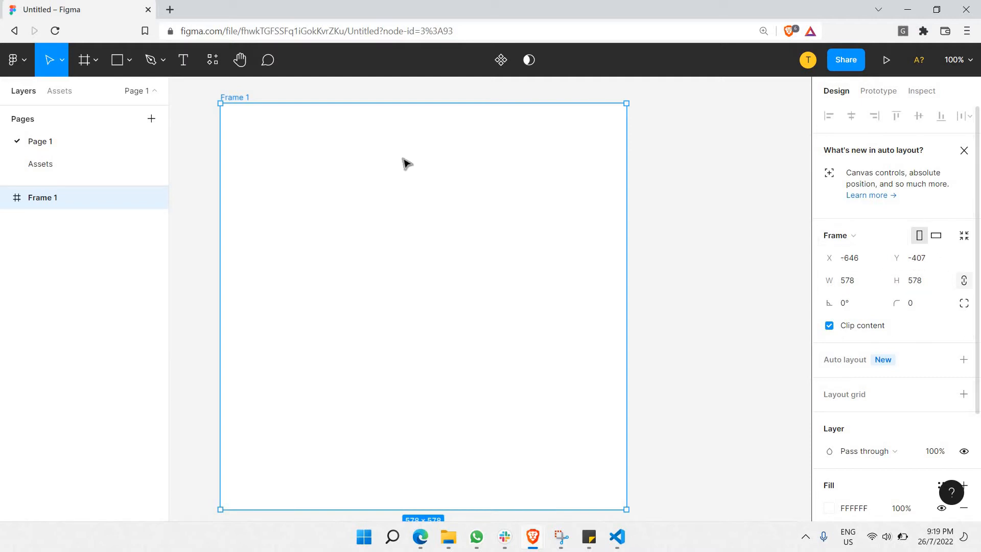
Set the frame's width to 1440 with proportions constrained, giving a 1440 × 1440 square.
key("super+plus")
left_click(197, 104)
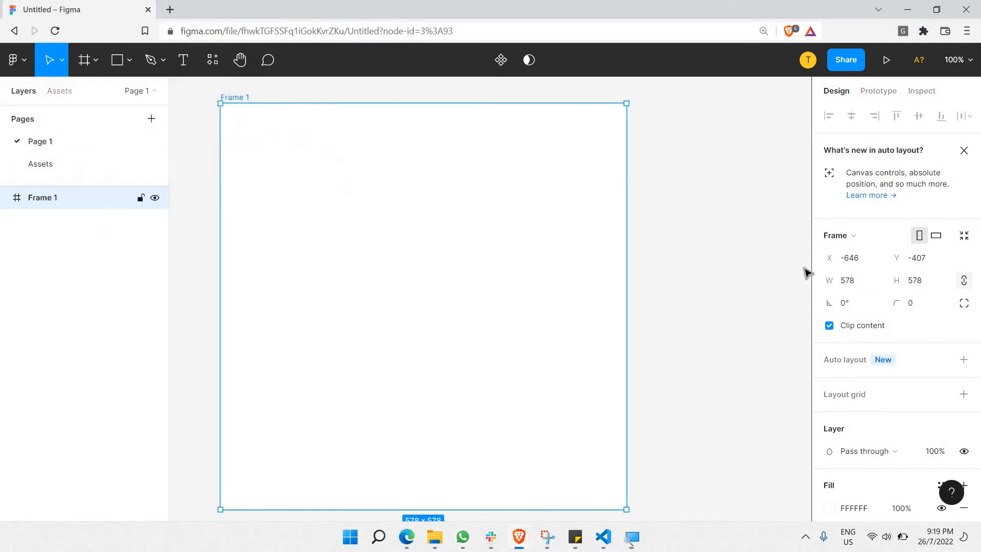
key("super+plus")
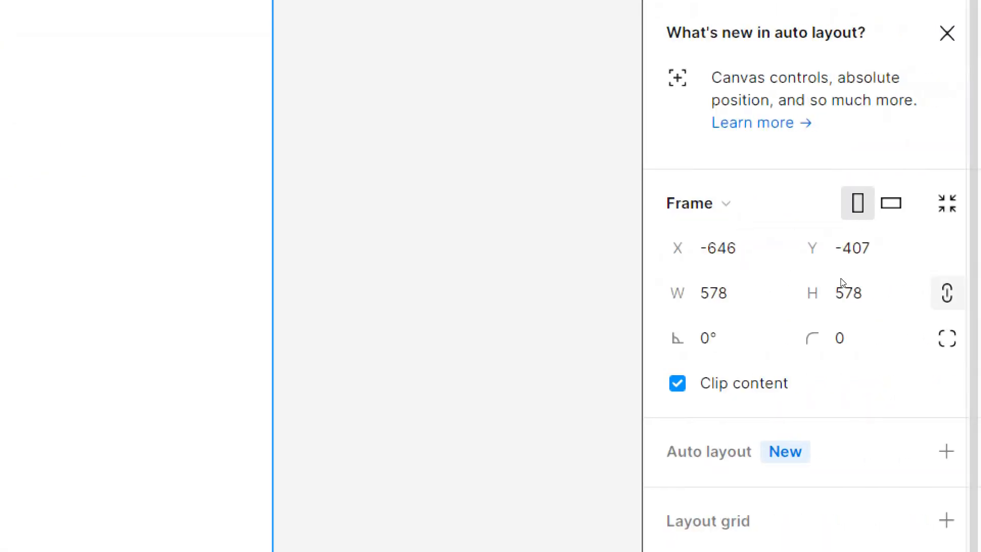
left_click(854, 285)
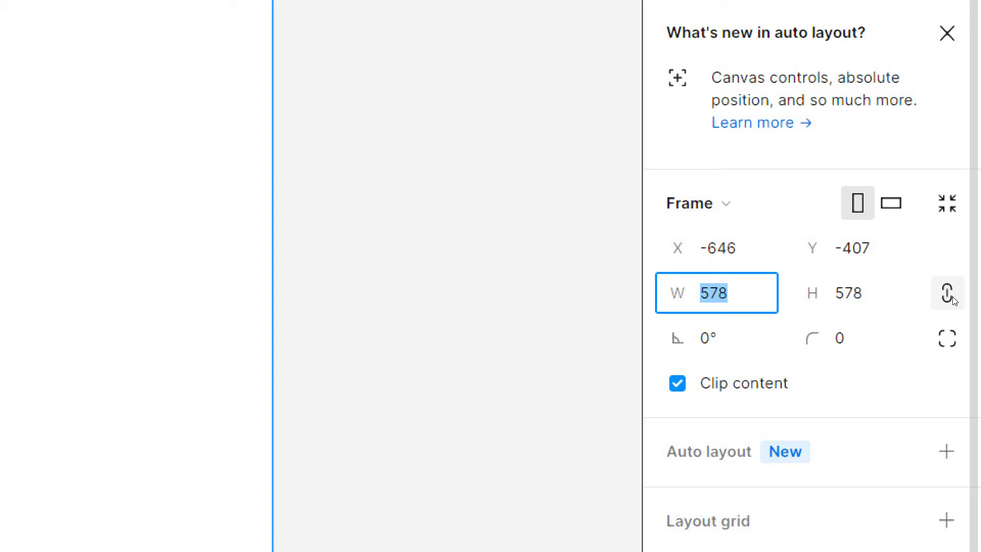
type("144")
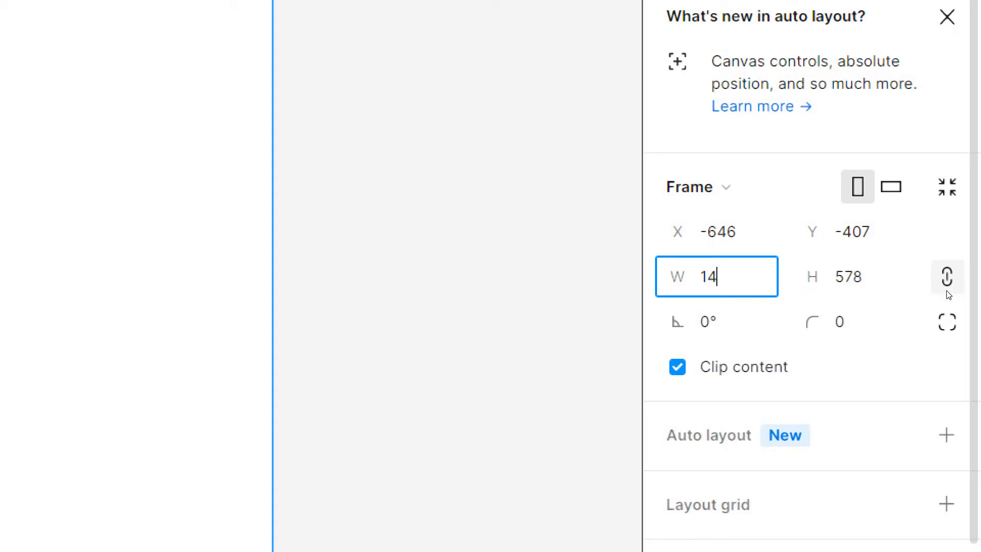
type("0")
key("Return")
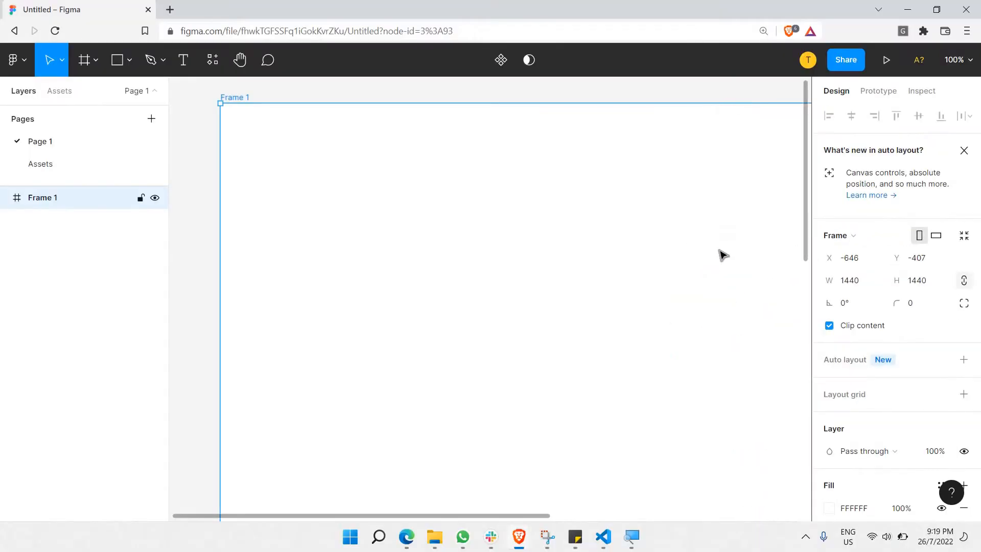
key("shift+2")
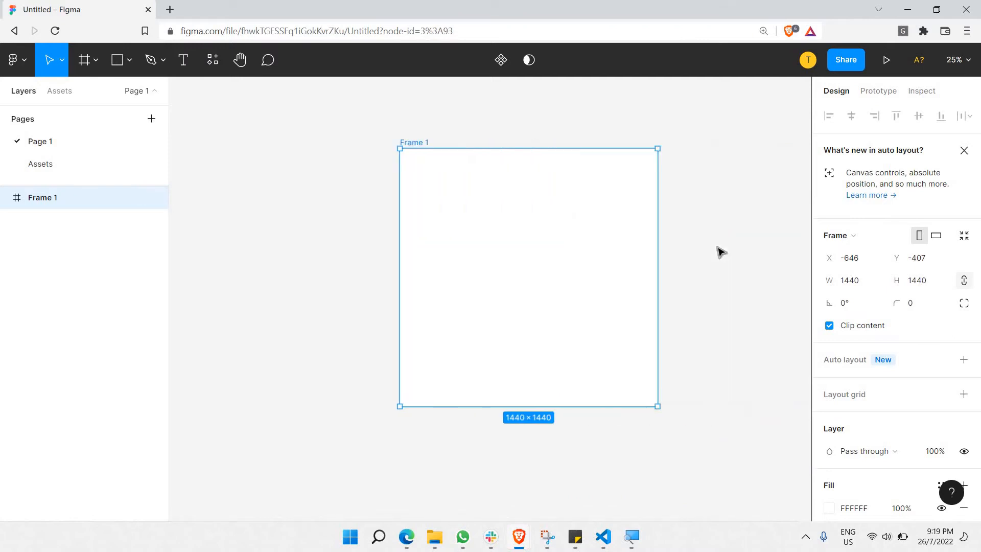
scroll(715, 249, "up", 3)
scroll(705, 250, "left", 2)
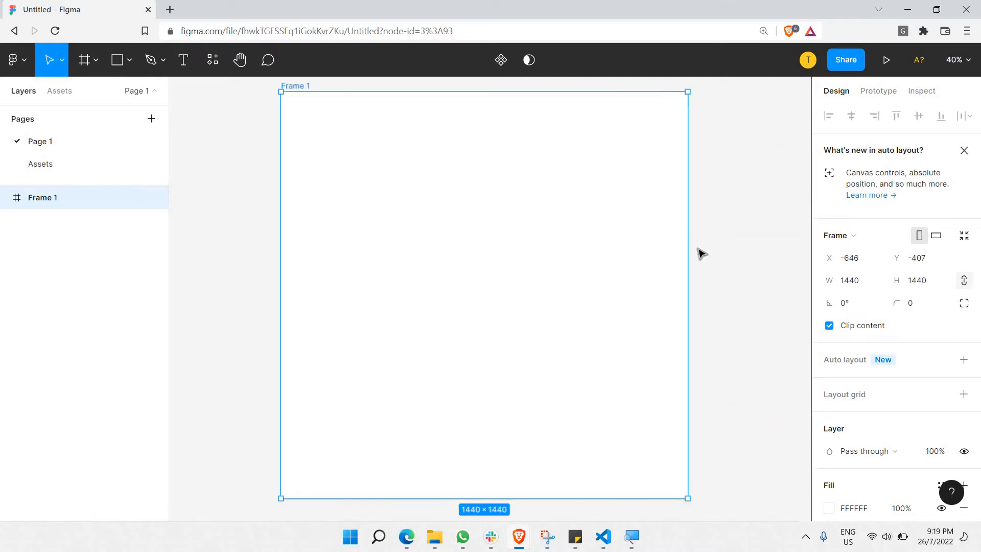
left_click(746, 261)
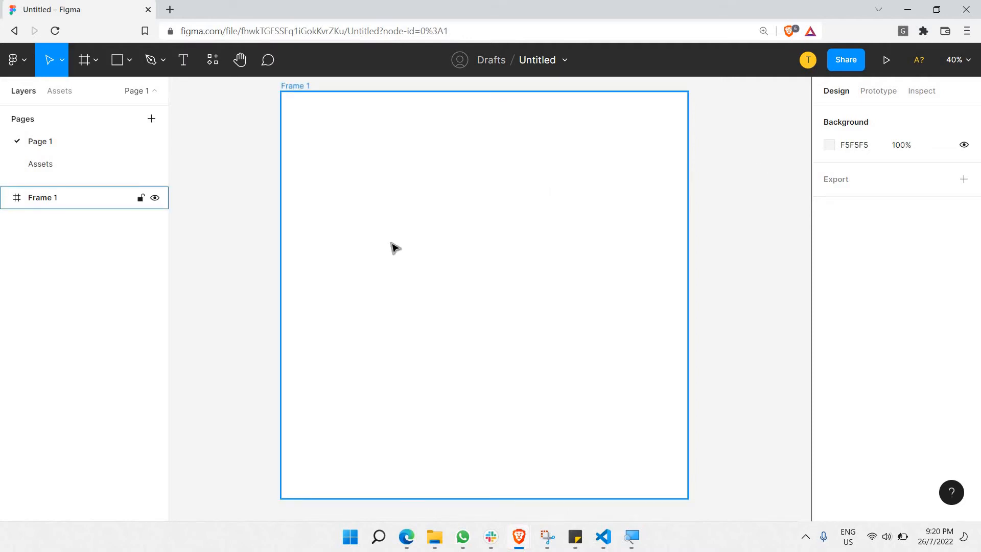
left_click(829, 145)
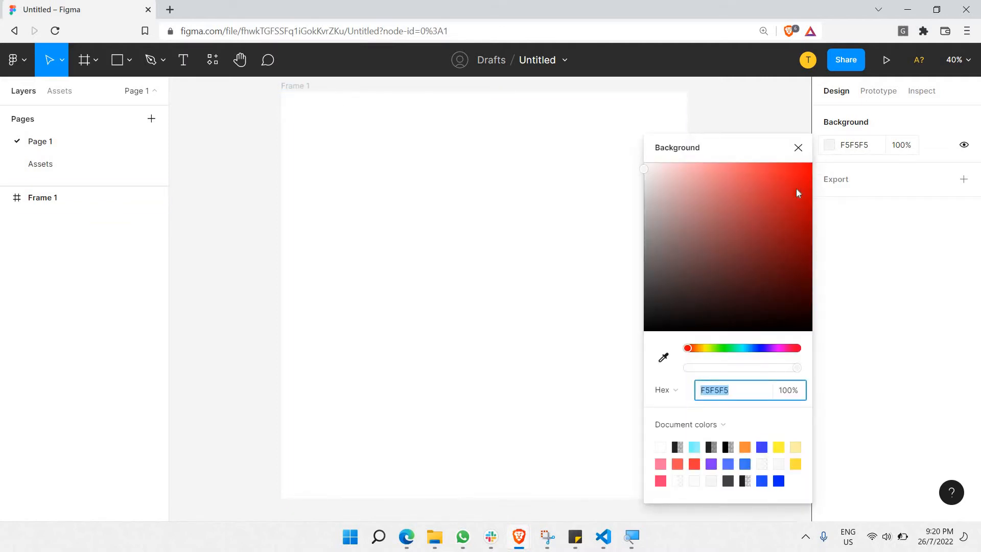
left_click_drag(656, 312, 635, 335)
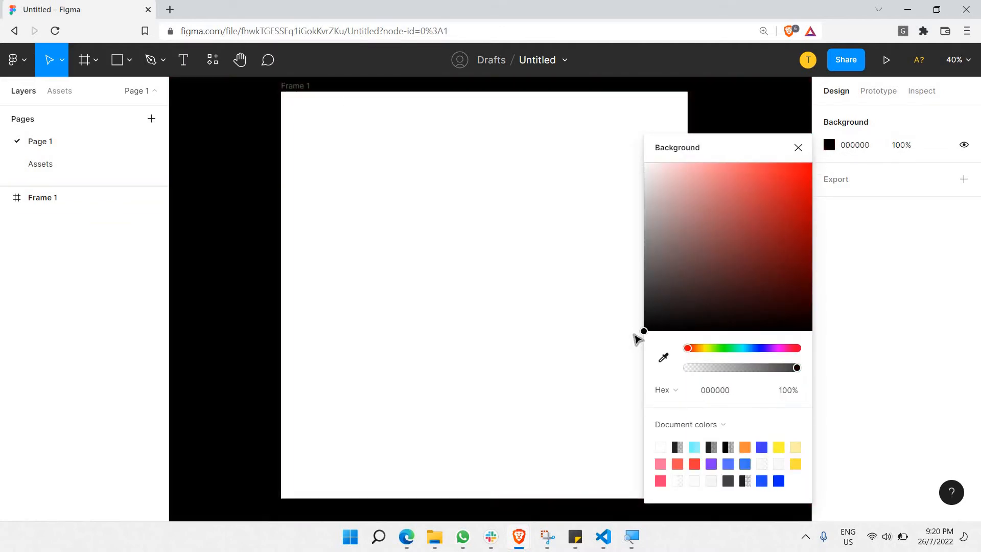
key("ctrl+z")
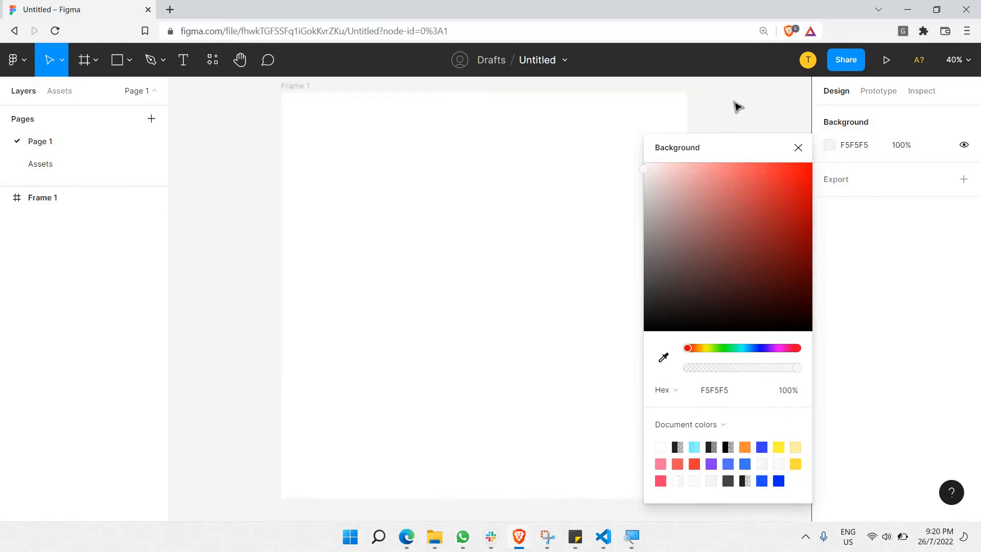
Change the fill colour of Frame 1 to black.
left_click(600, 138)
scroll(893, 217, "down", 3)
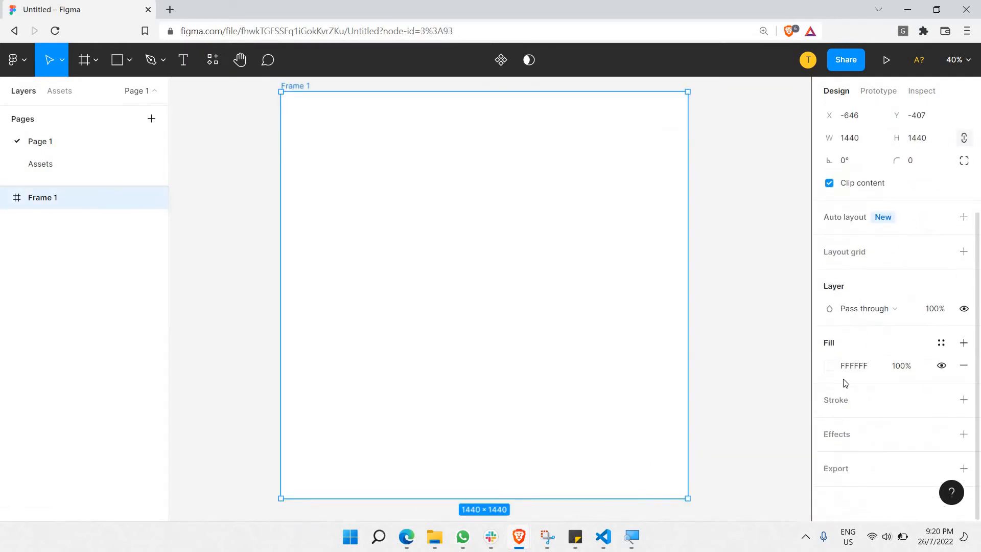
left_click(828, 365)
left_click_drag(719, 276, 562, 416)
left_click_drag(336, 312, 241, 269)
left_click(240, 269)
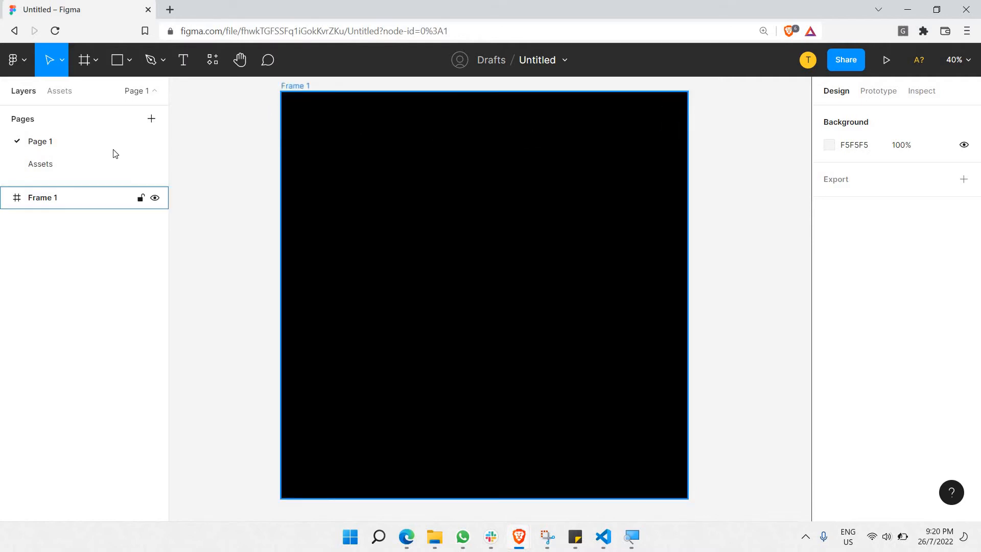
Copy the Logo frame from the Assets page into Frame 1, placing it near the frame's upper-left corner at about X 59, Y 46.
left_click(74, 164)
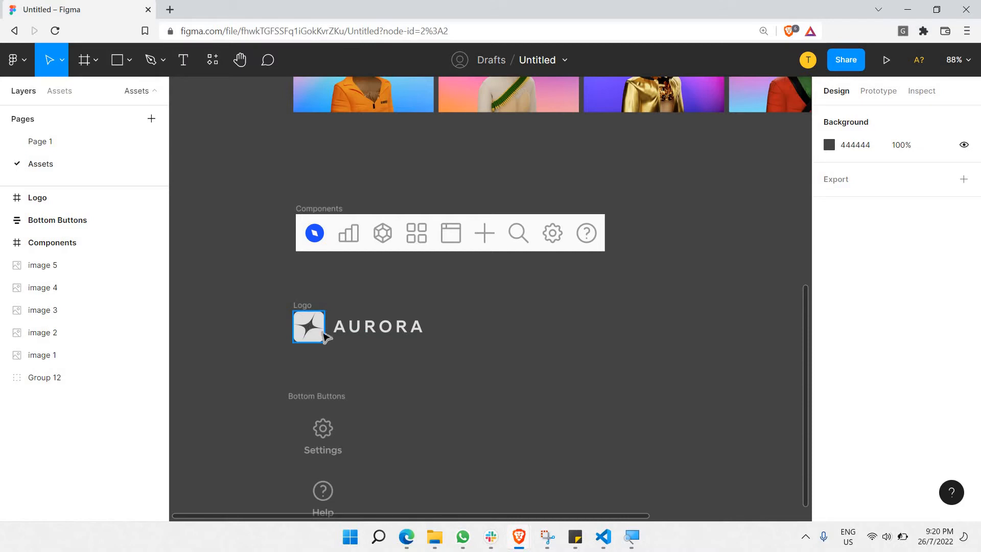
left_click(303, 306)
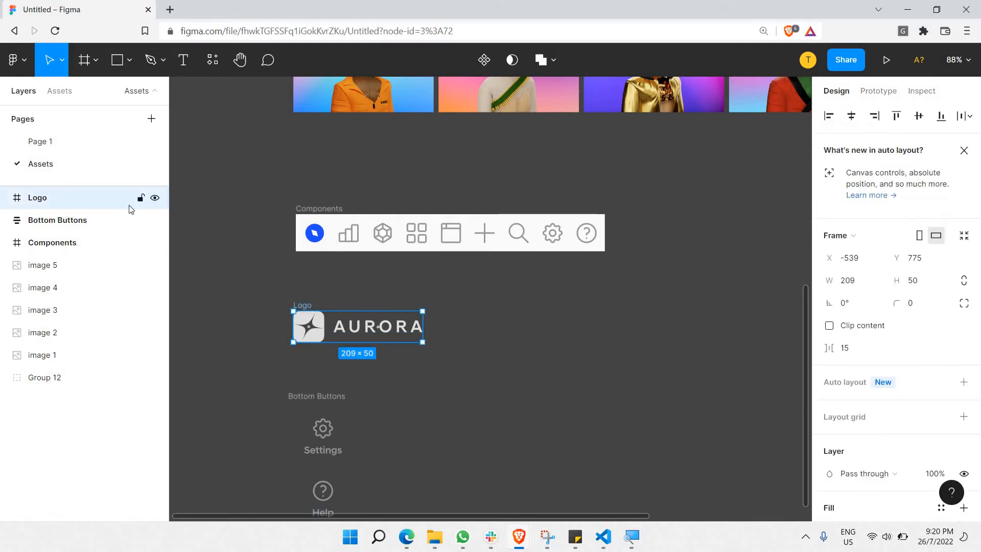
left_click(85, 149)
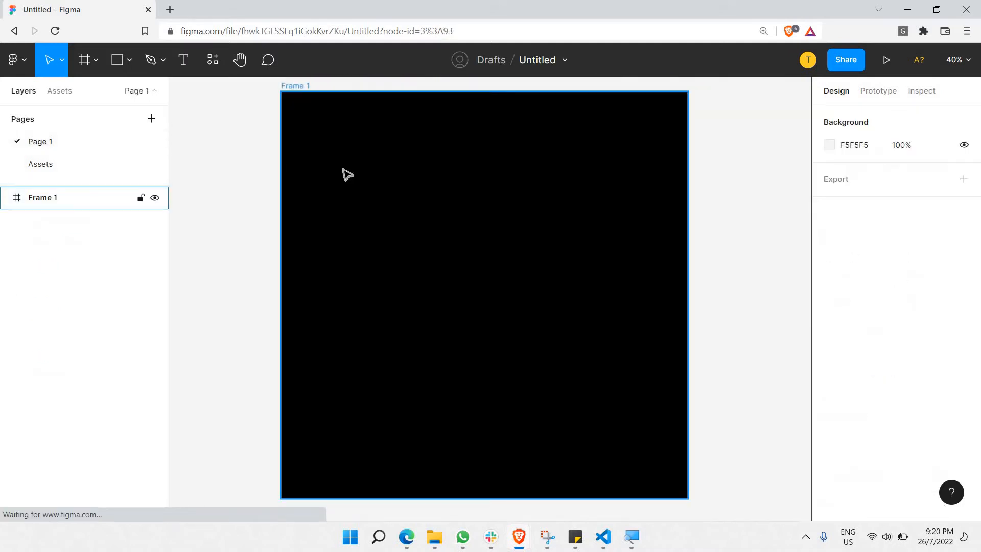
left_click(345, 175)
key("ctrl+v")
left_click_drag(470, 298, 313, 114)
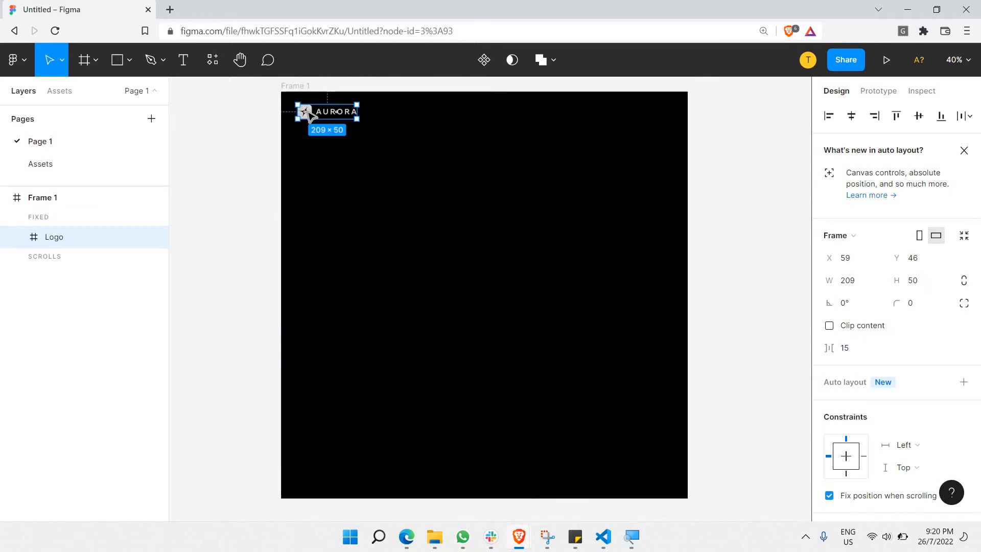
left_click(266, 127)
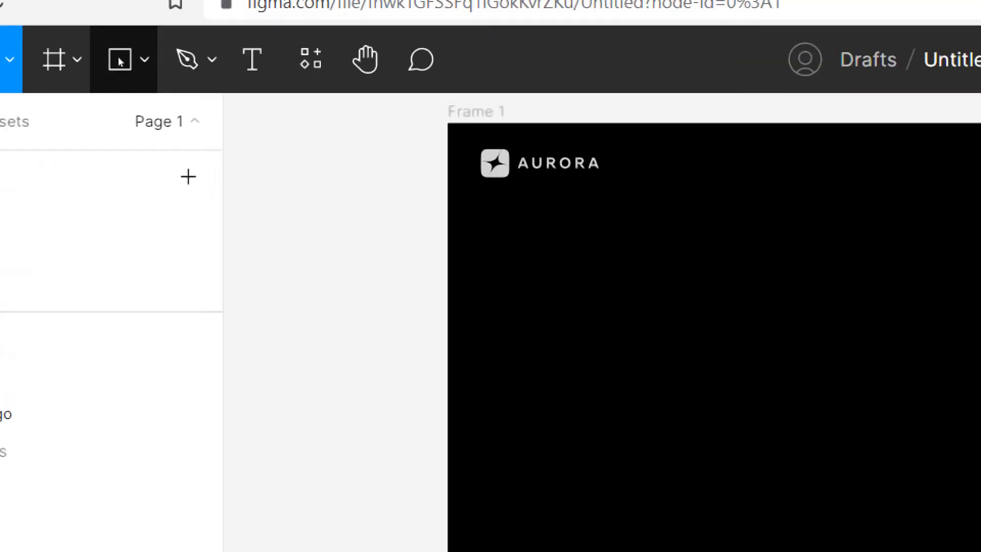
Draw a rectangle of about 478 × 67 inside Frame 1 and centre it horizontally, level with the logo, at X 481, Y 38.
left_click(123, 60)
left_click(138, 60)
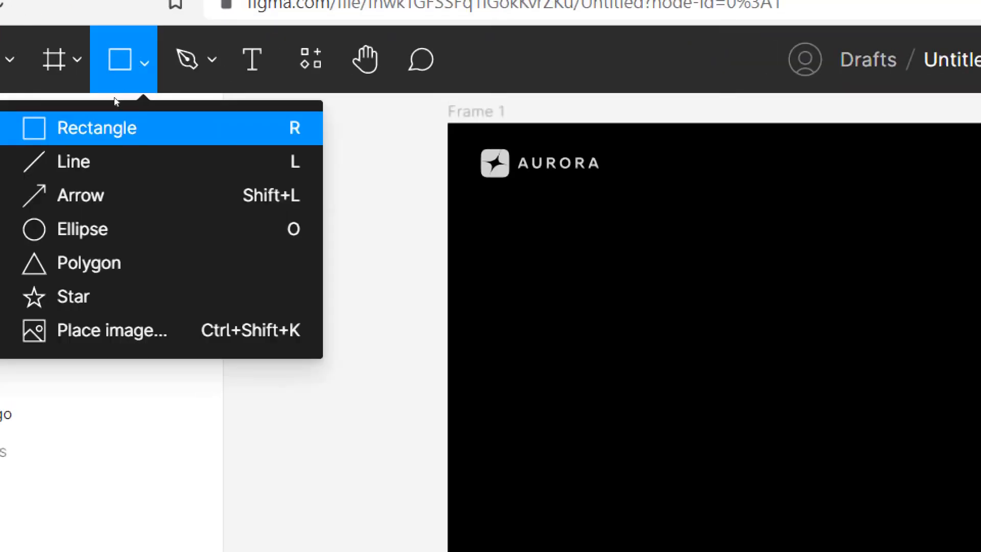
left_click(115, 97)
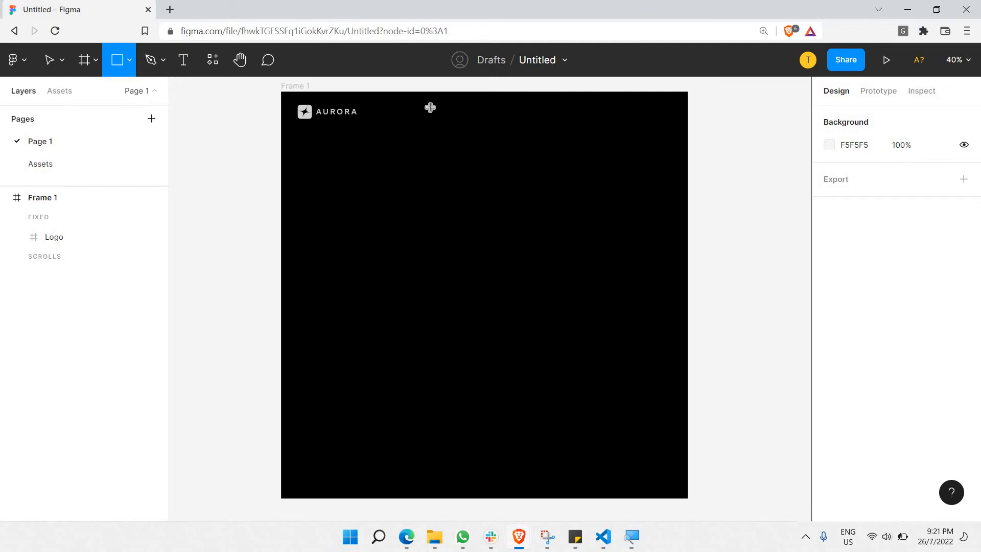
left_click_drag(430, 107, 565, 125)
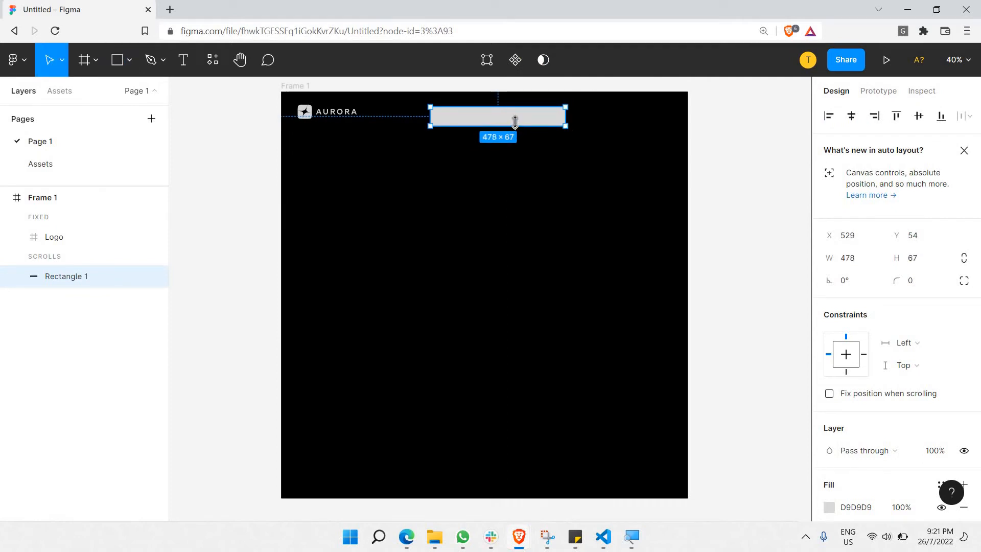
left_click_drag(507, 118, 502, 117)
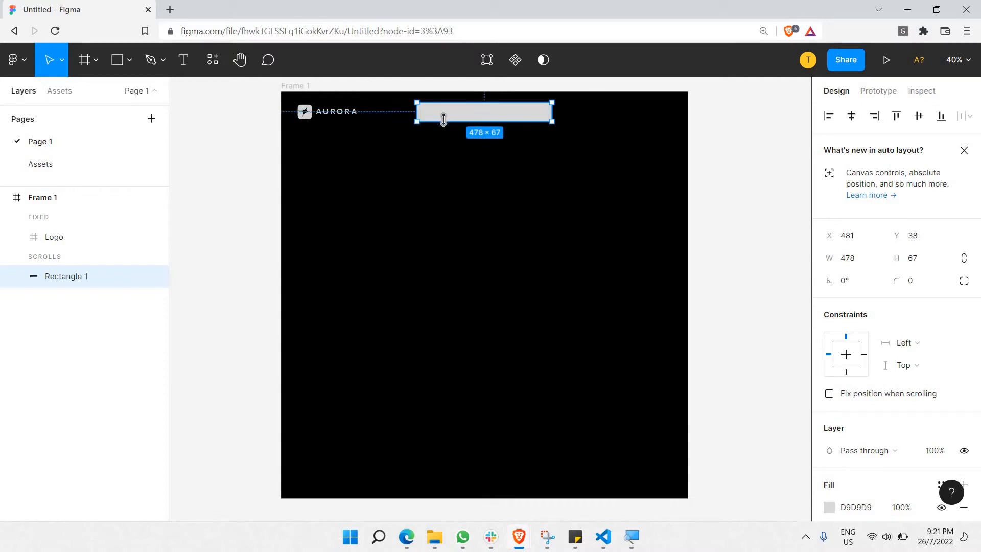
Reduce the header rectangle's height to 35 and re-centre it horizontally in Frame 1, level with the logo, at X 481, Y 54.
scroll(386, 118, "up", 5)
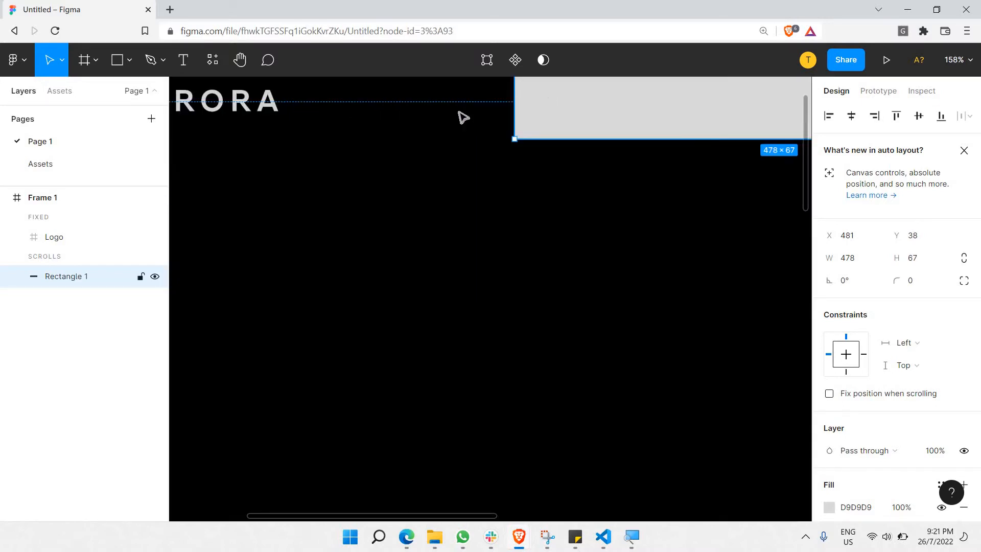
scroll(531, 205, "up", 3)
left_click_drag(543, 222, 325, 201)
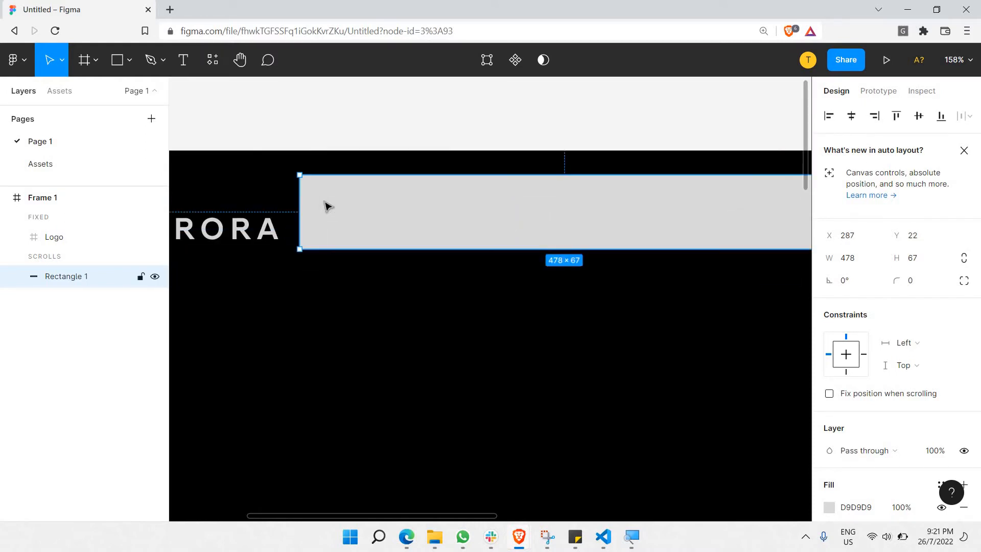
left_click_drag(345, 169, 344, 210)
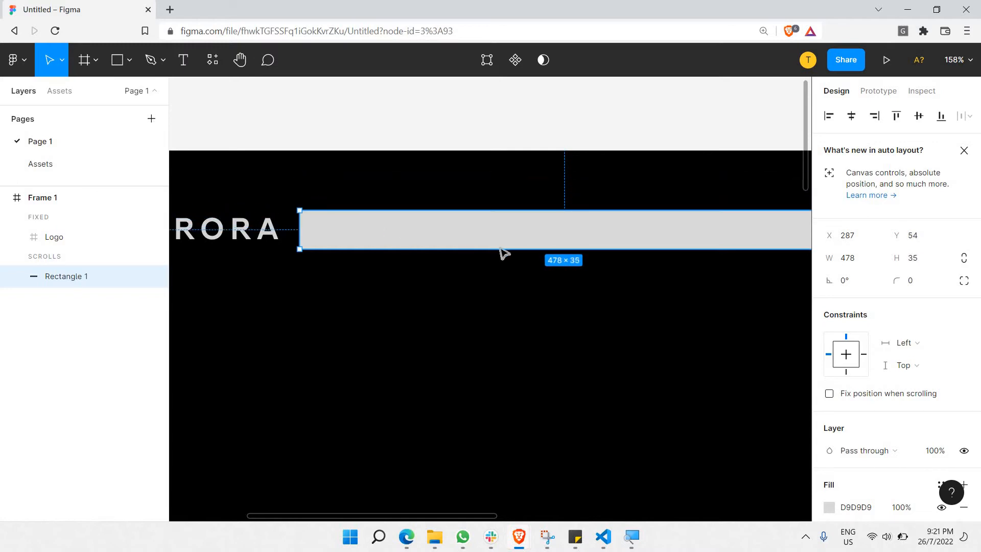
scroll(536, 243, "left", 3)
scroll(648, 225, "down", 10)
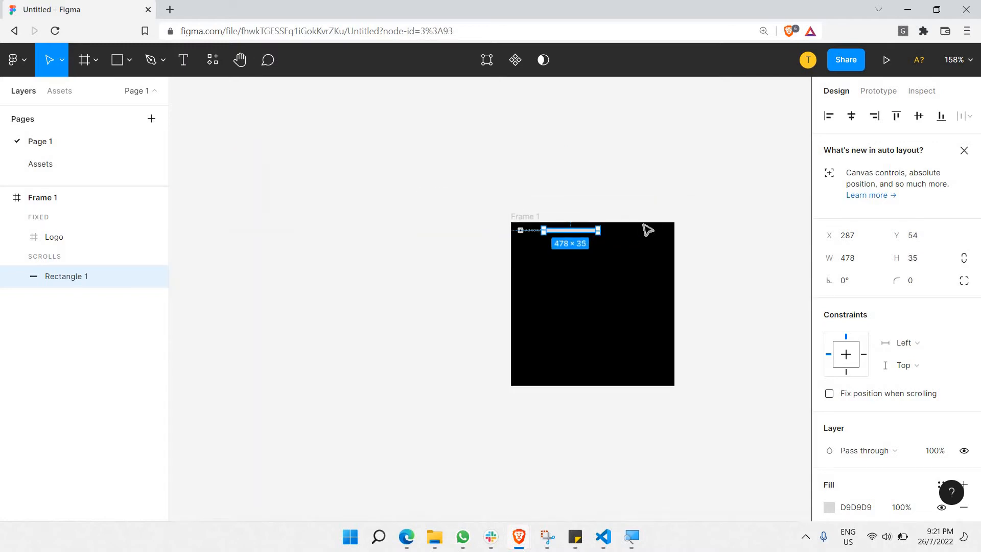
scroll(442, 237, "up", 5)
left_click_drag(443, 237, 517, 215)
key("shift+0")
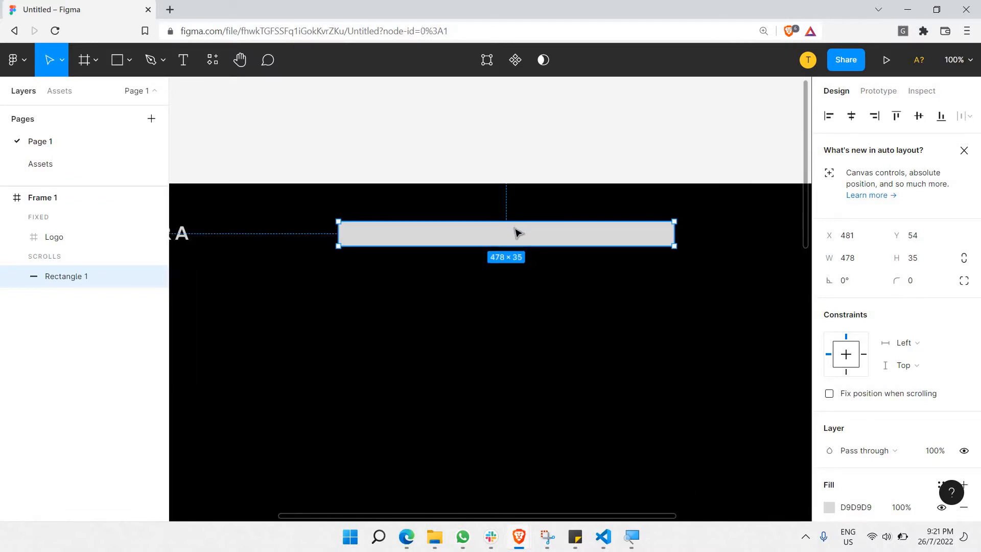
Round the header rectangle's corners, settling on a radius of 5.
left_click(913, 280)
type("1")
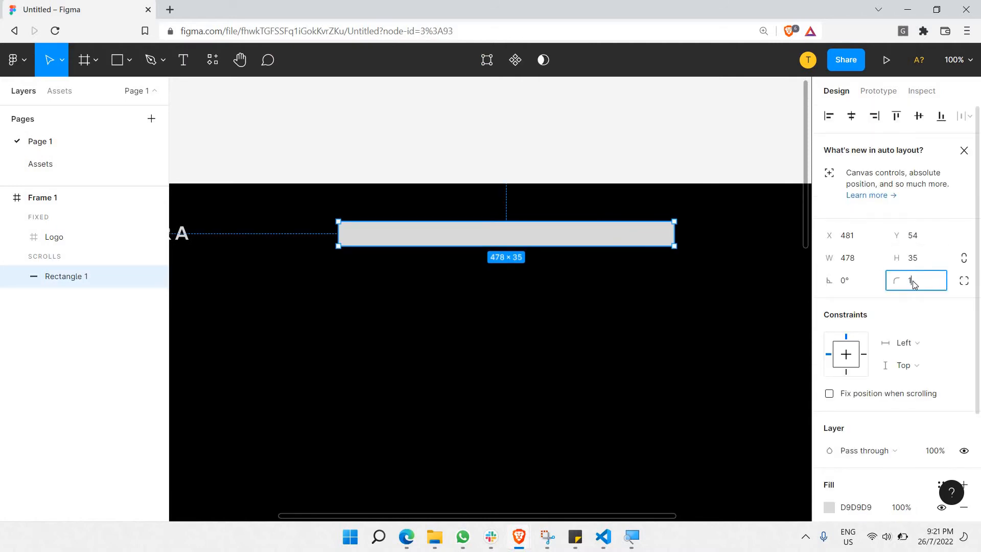
type("5")
key("Return")
type("5")
key("Return")
Change the rectangle's fill to white (FFFFFF) at 50% opacity.
scroll(847, 397, "down", 3)
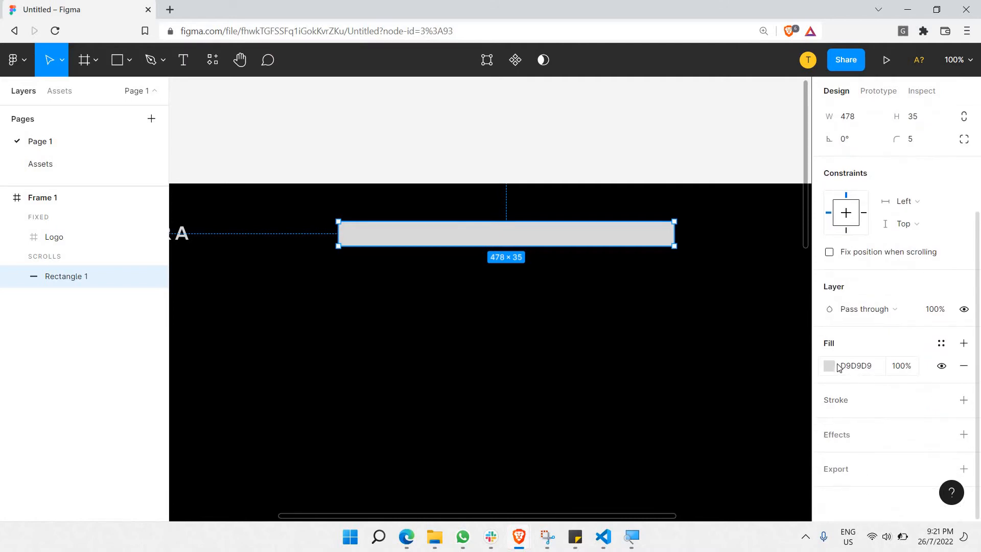
left_click(828, 366)
left_click_drag(645, 184, 603, 109)
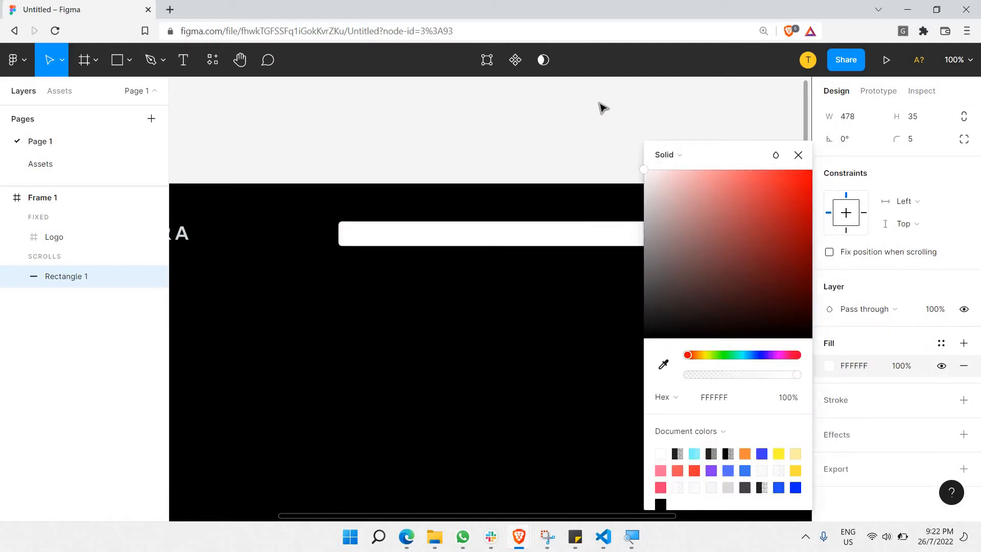
left_click(797, 157)
left_click(897, 367)
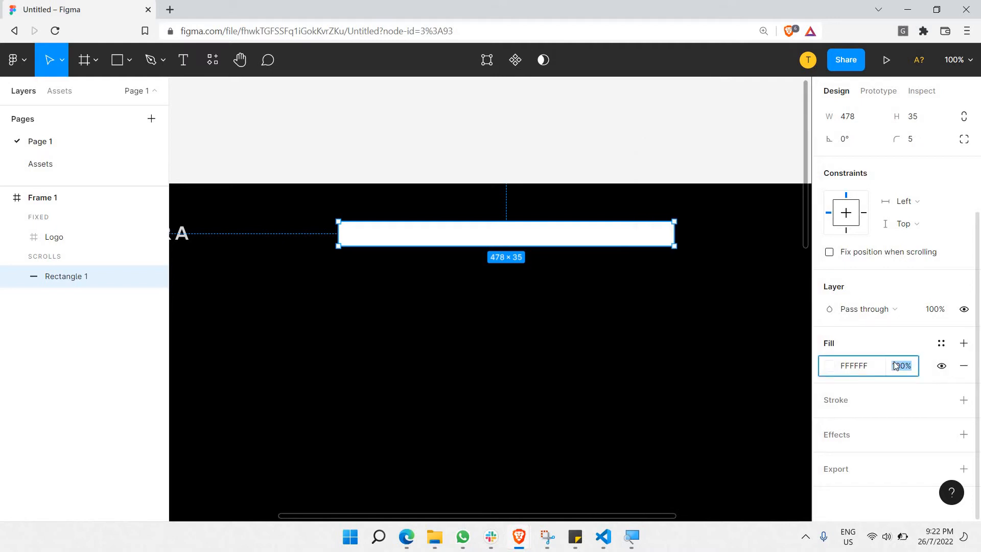
type("50")
key("Return")
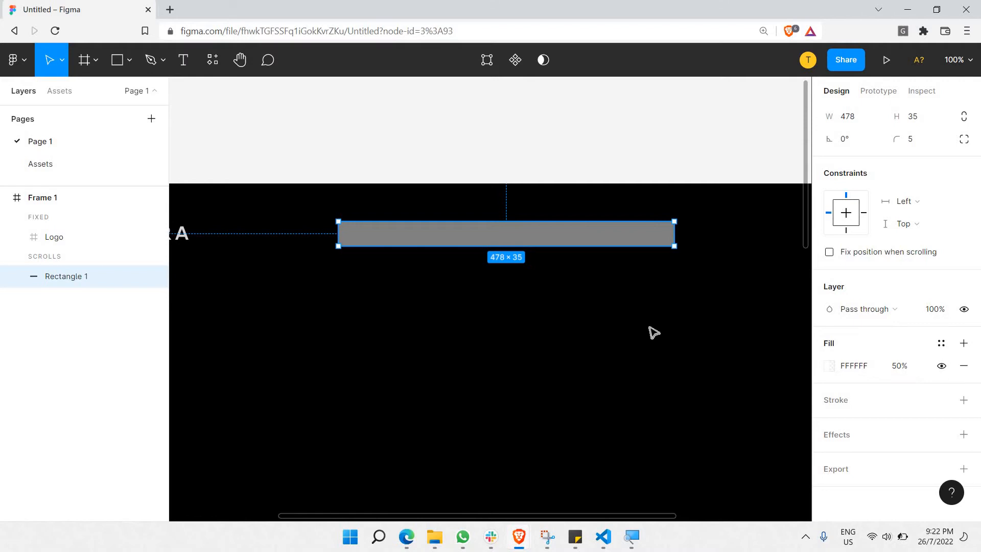
left_click(653, 335)
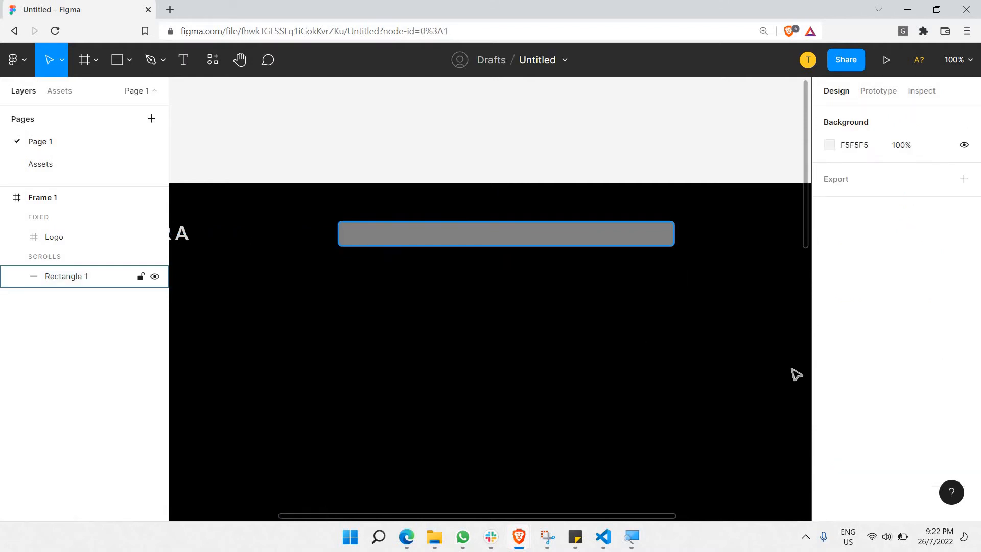
Lower the rectangle's fill opacity, trying 25% and settling on 35%.
left_click(659, 234)
left_click(897, 443)
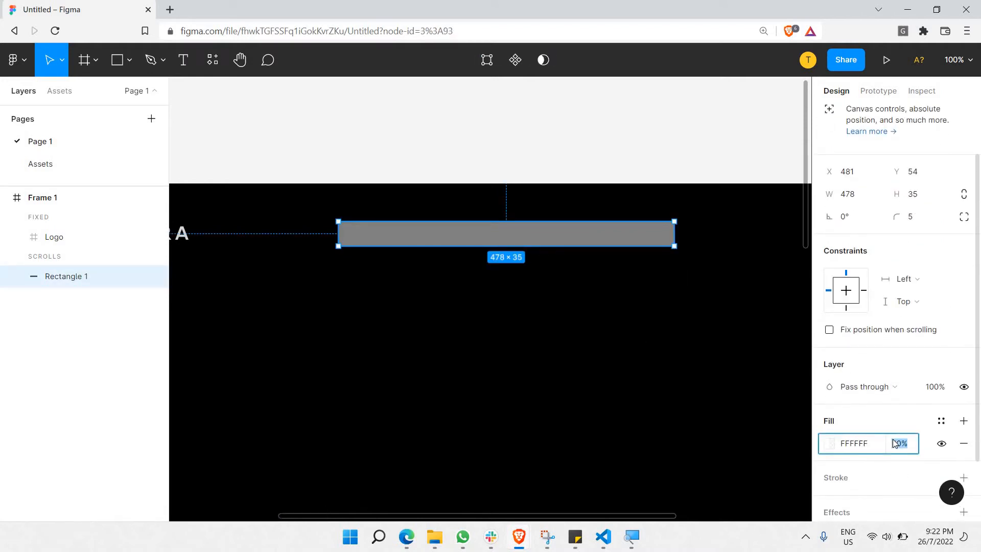
key("BackSpace")
type("25")
key("Return")
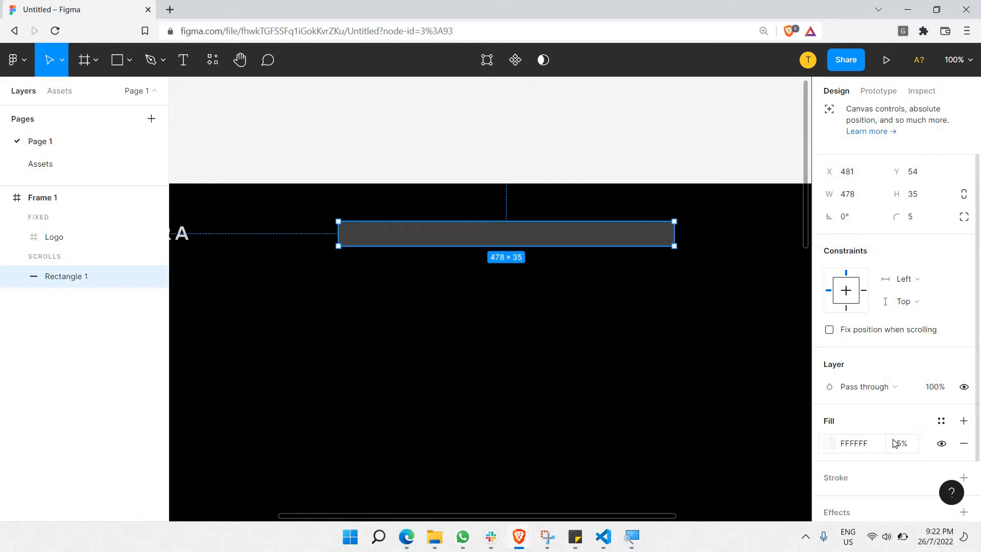
left_click(913, 457)
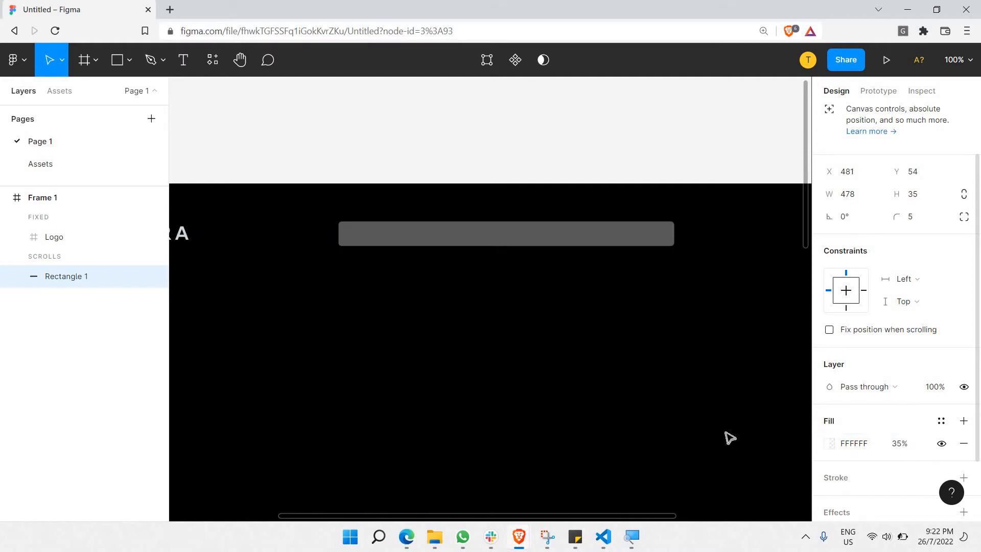
left_click(553, 435)
scroll(557, 439, "down", 3)
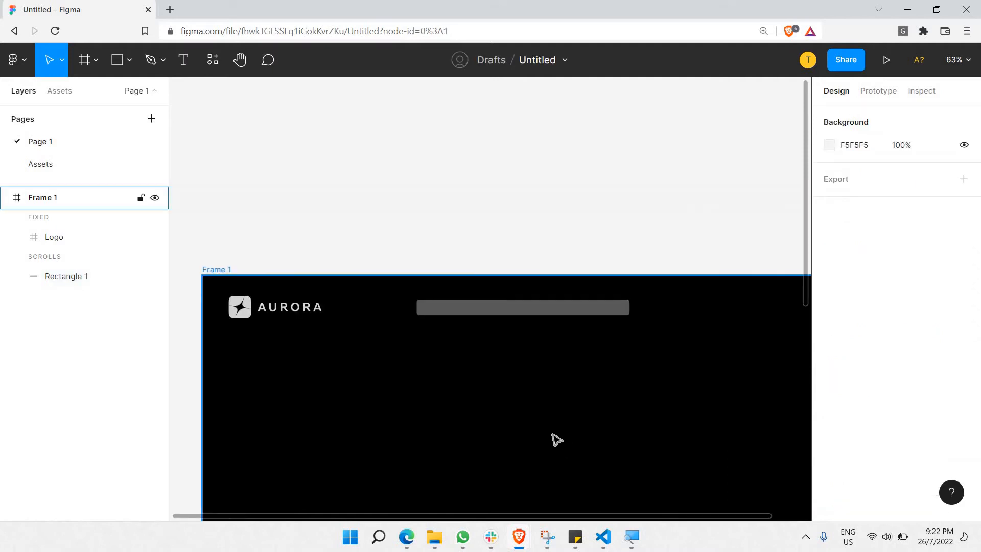
Draw a text box of about 334 × 16 inside the grey rectangle, at about X 488, Y 64.
scroll(557, 439, "up", 3)
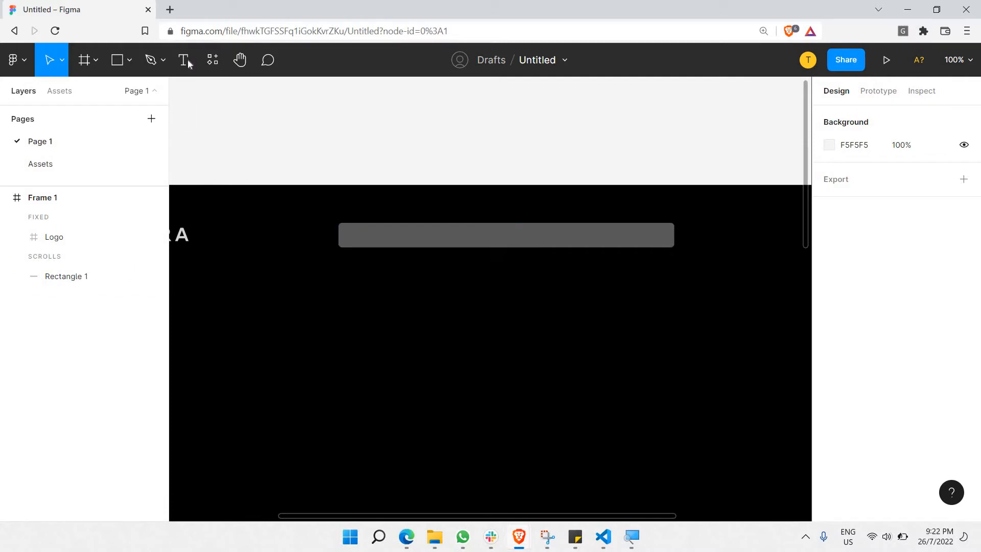
key("t")
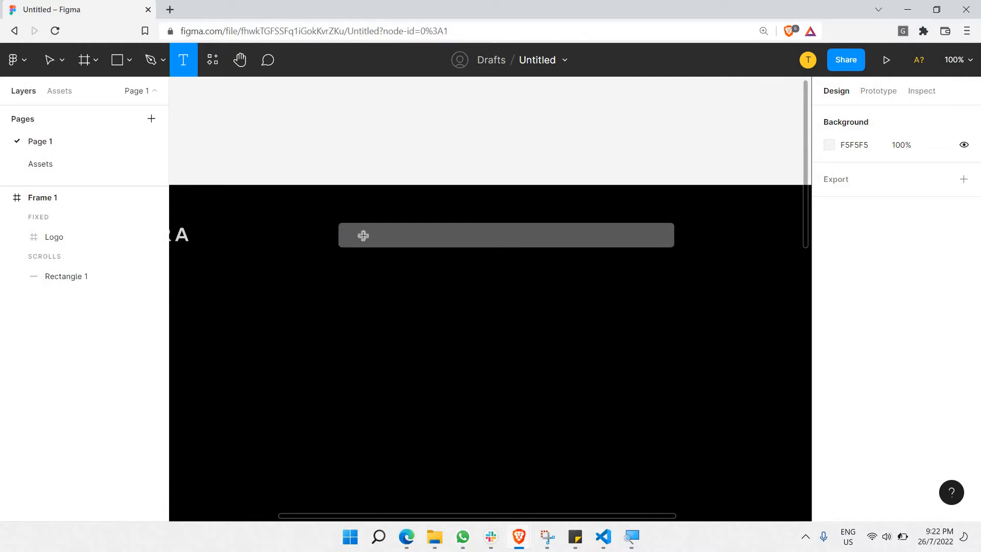
left_click_drag(542, 233, 579, 240)
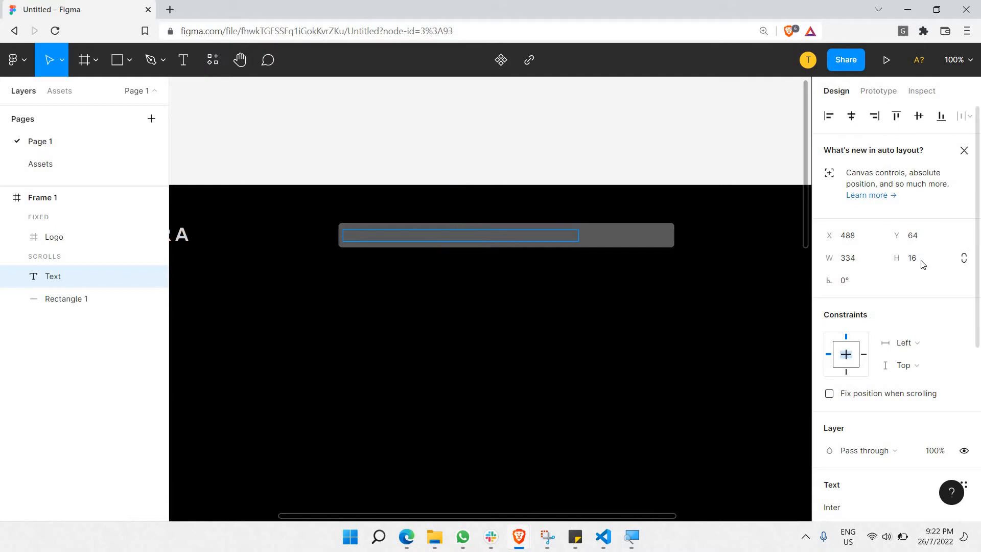
Set the font size of the empty text box to 13.
scroll(911, 311, "down", 4)
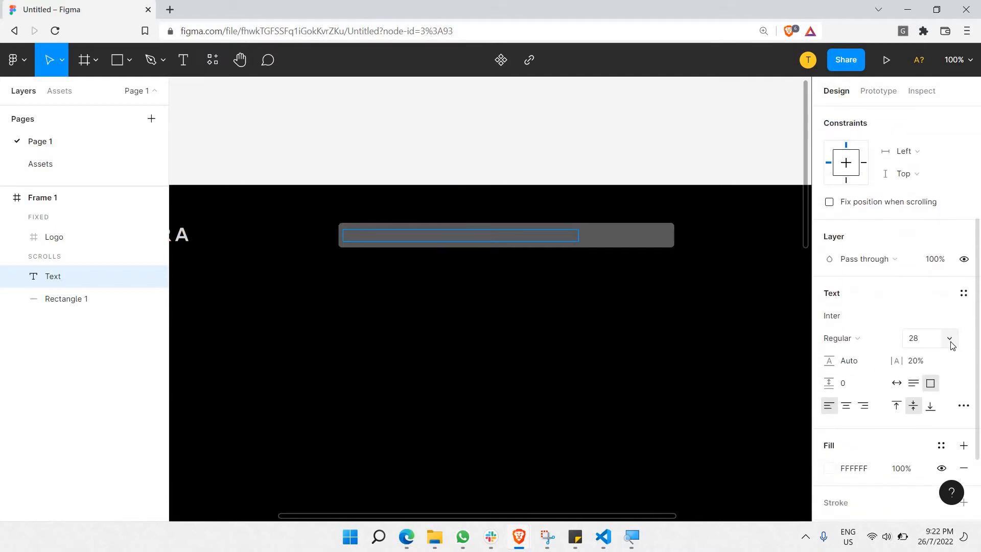
left_click(945, 334)
left_click(944, 329)
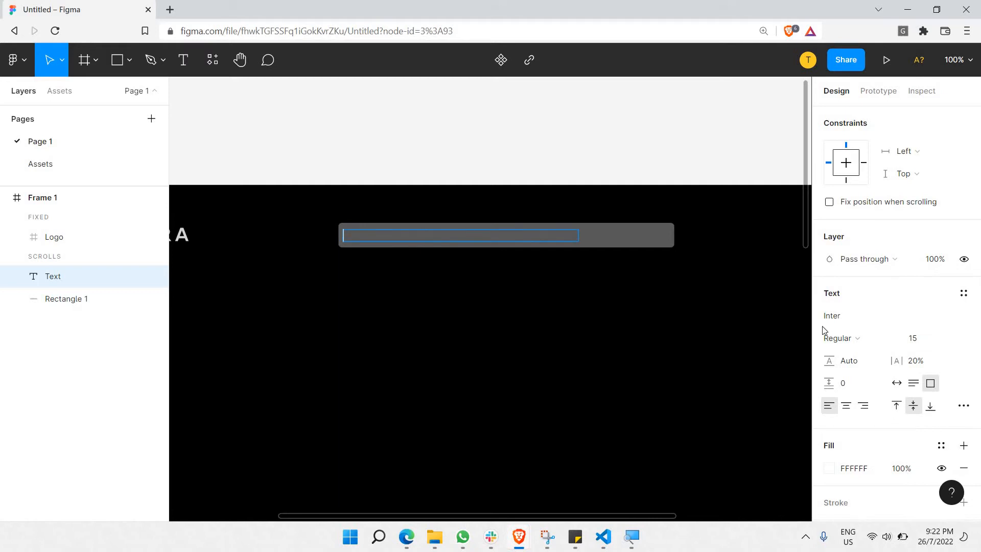
left_click(944, 336)
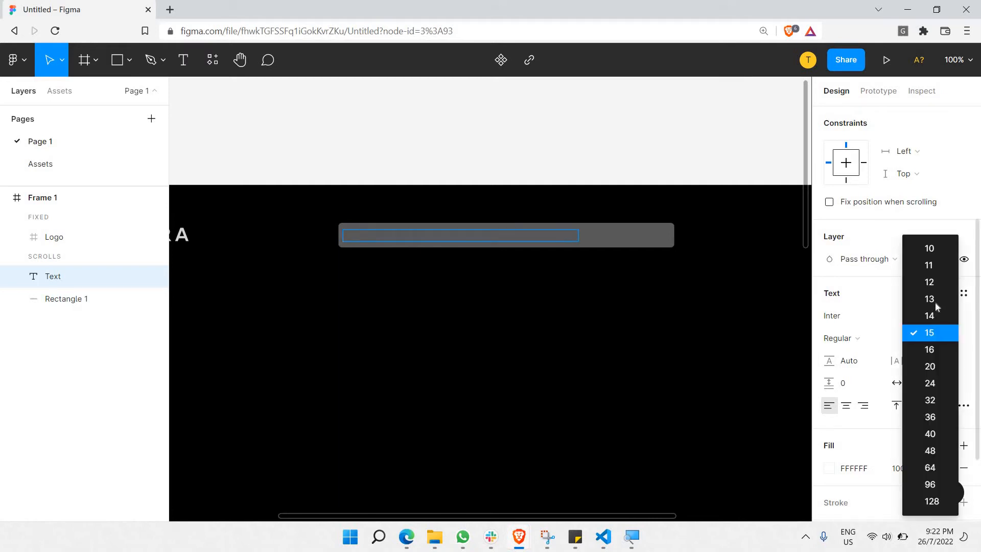
key("Return")
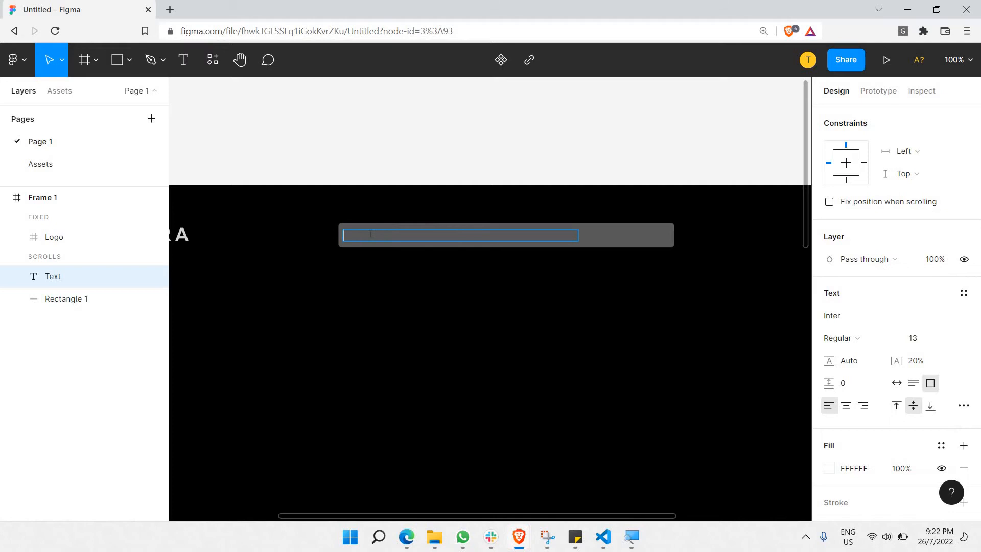
Enter "Most searched for :cyberpunks" as the search bar's placeholder text.
type("MO")
key("BackSpace")
type("Most searched for :cyberpunks")
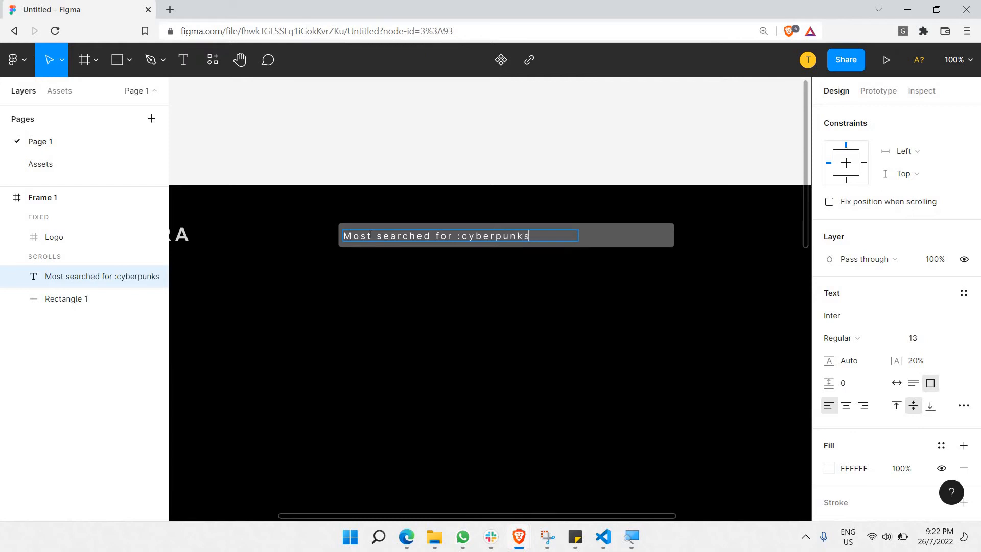
Reduce the letter spacing of the whole placeholder text to 11%.
key("ctrl+a")
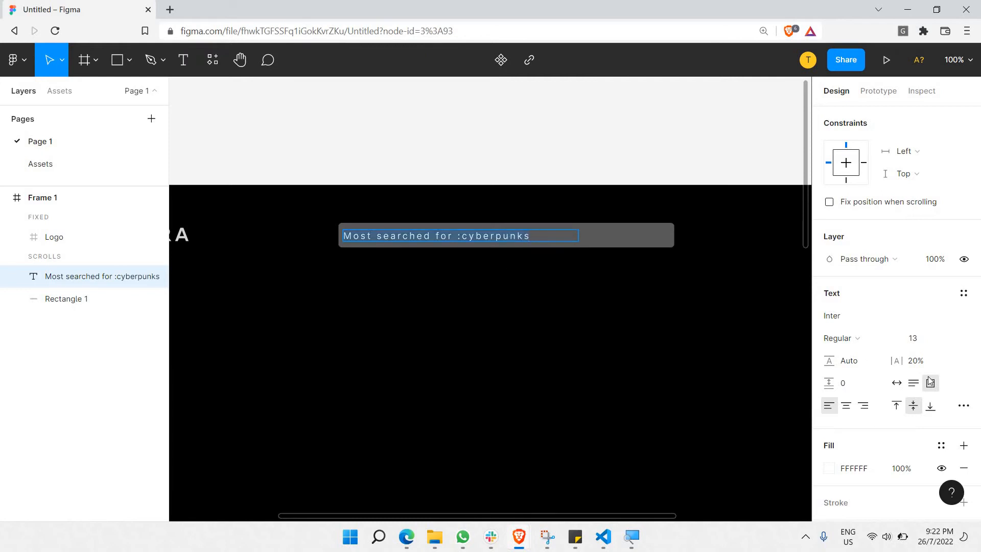
left_click(962, 407)
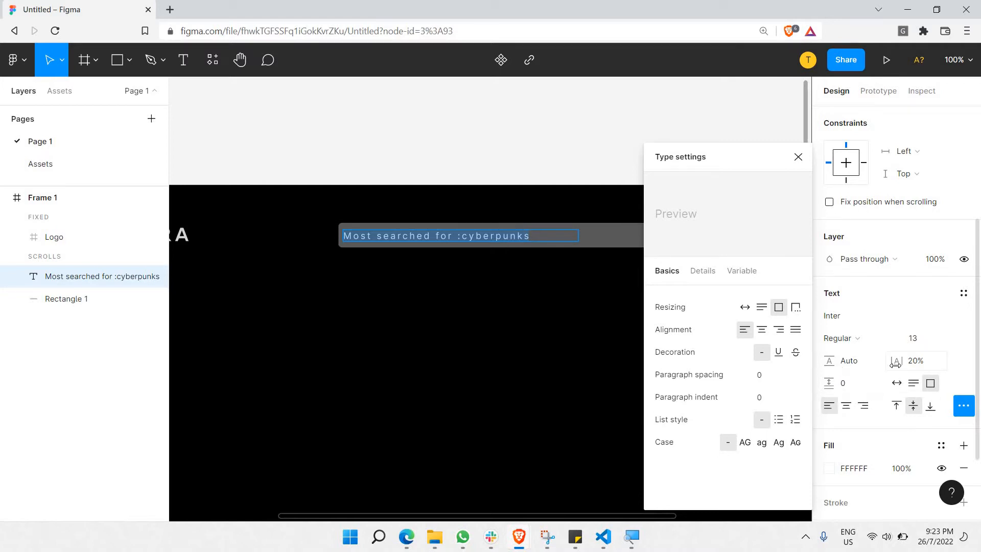
left_click_drag(894, 361, 887, 364)
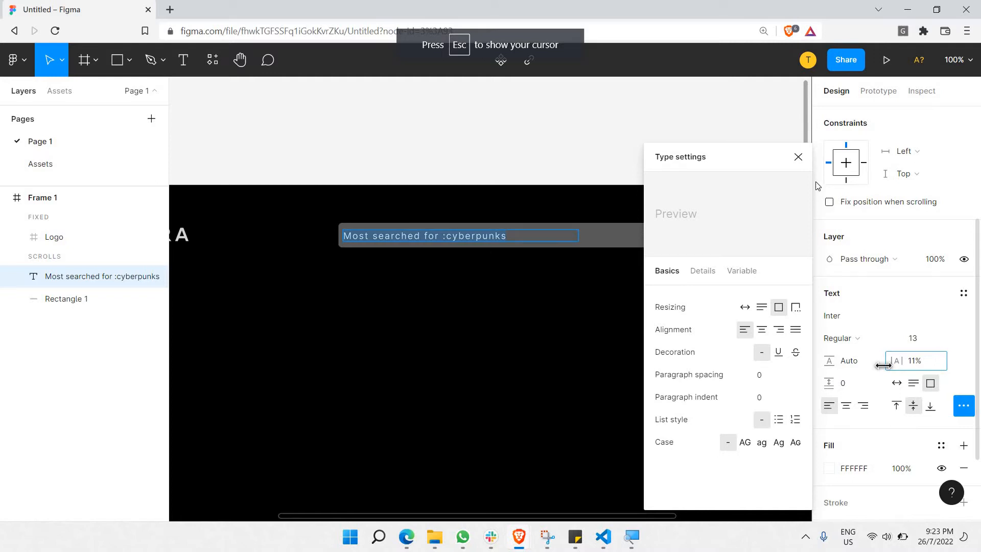
left_click(803, 161)
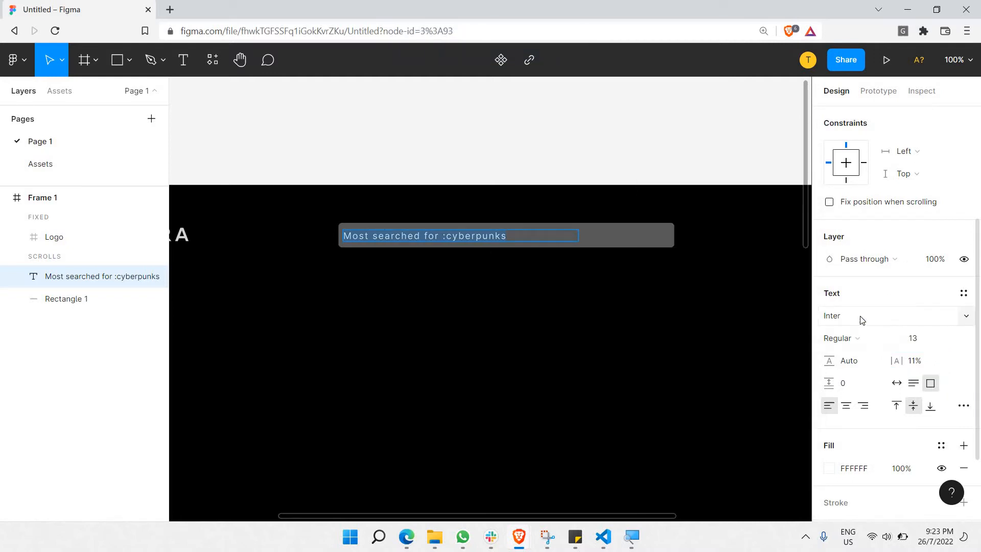
Change the placeholder text's font to DM Sans in Medium weight.
left_click(862, 320)
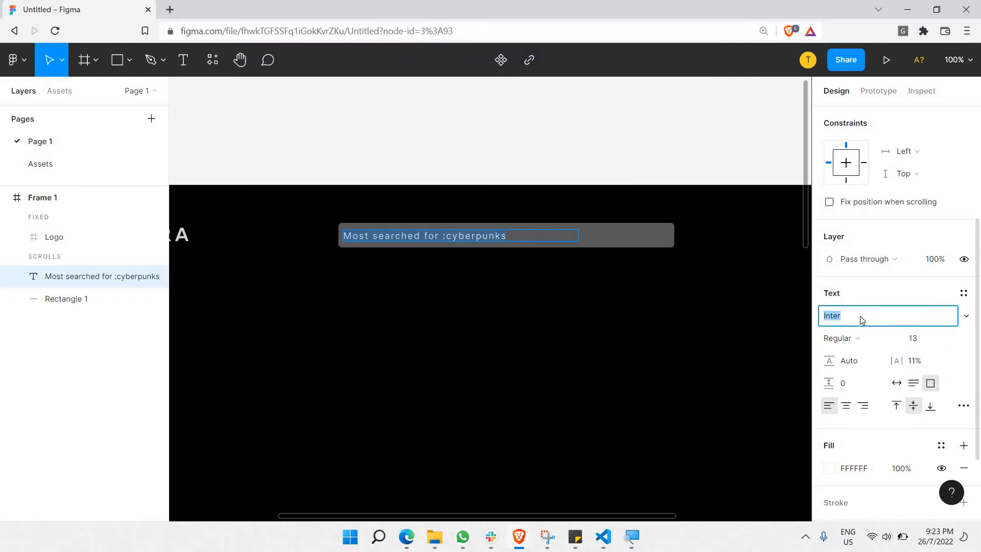
type("DM Sans")
key("Return")
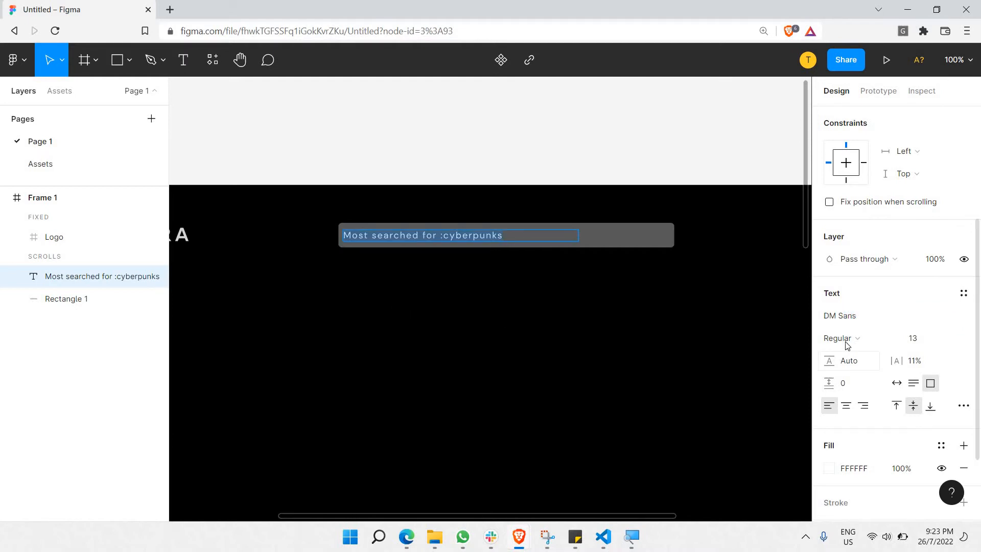
left_click(853, 351)
left_click(854, 353)
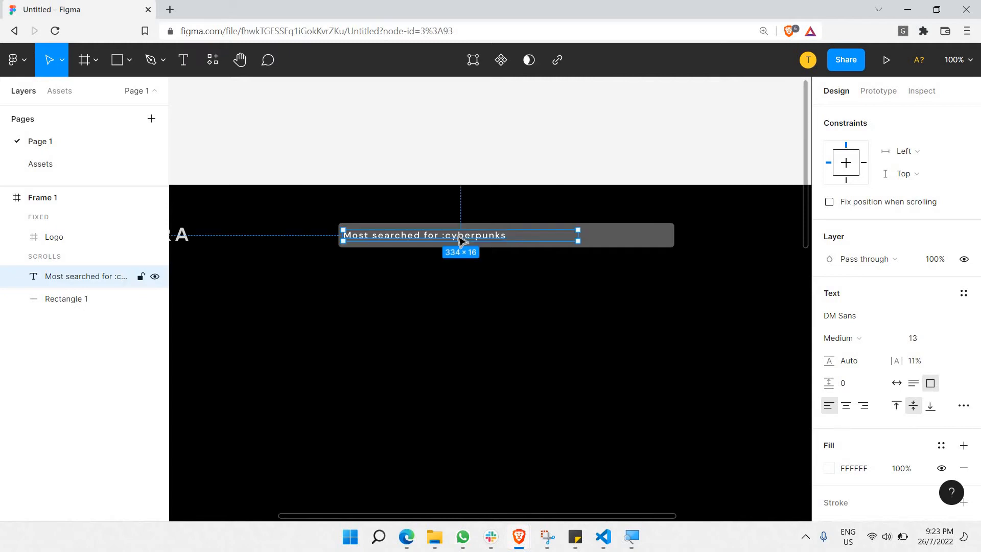
Shift the placeholder text slightly to the right inside the search bar and set its weight to Bold.
left_click_drag(460, 239, 469, 240)
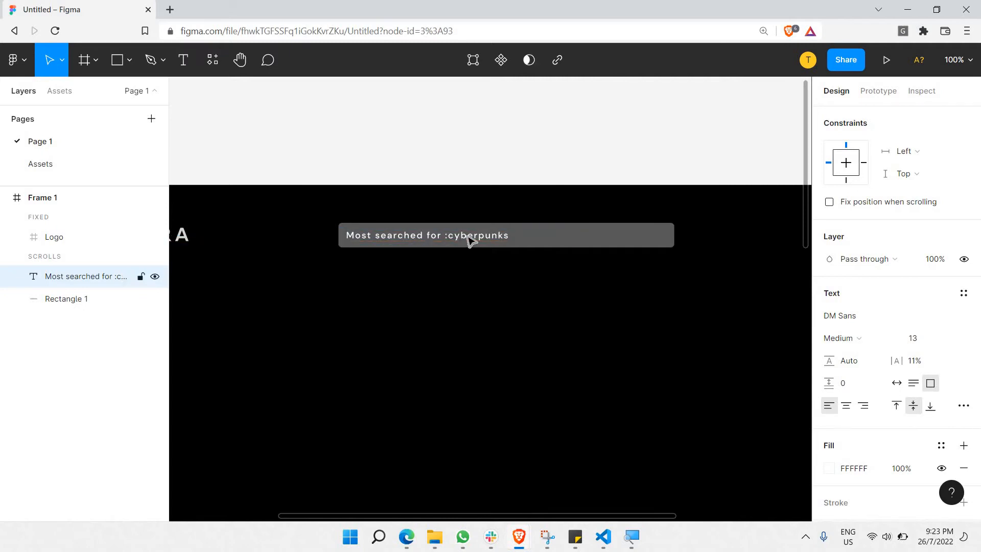
double_click(469, 238)
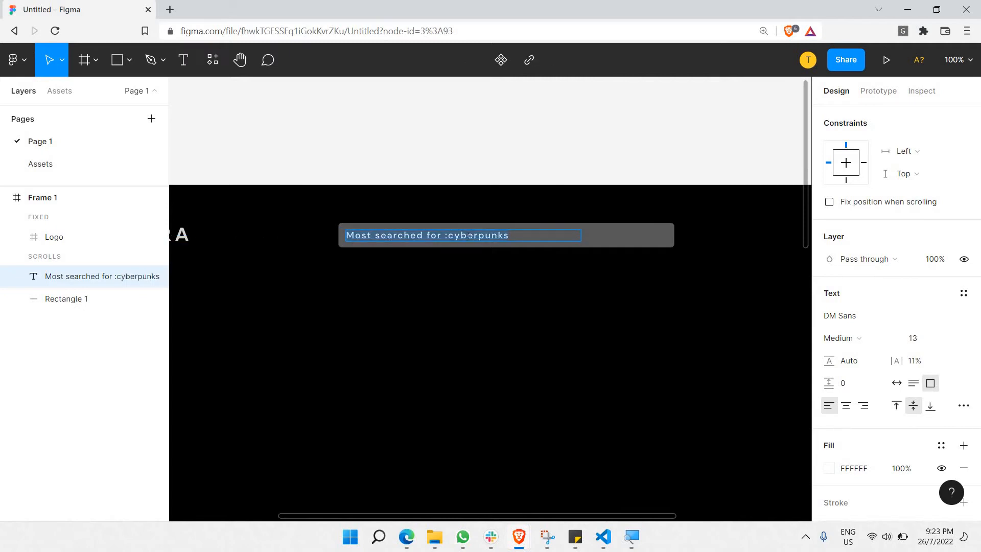
left_click(864, 352)
left_click(864, 352)
key("Escape")
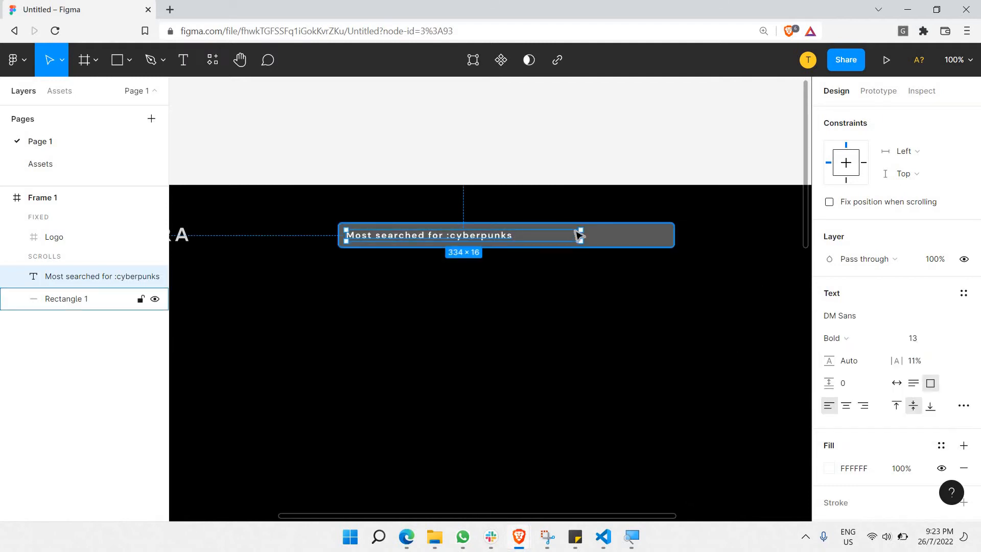
Narrow the placeholder text box to 315 px wide and set the text's fill opacity to 60%.
left_click_drag(581, 234, 567, 235)
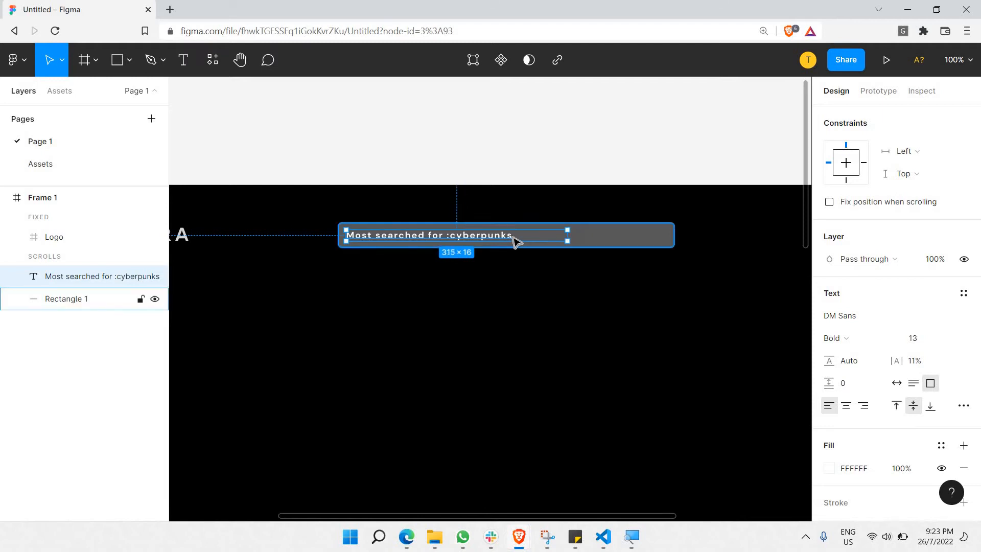
key("Return")
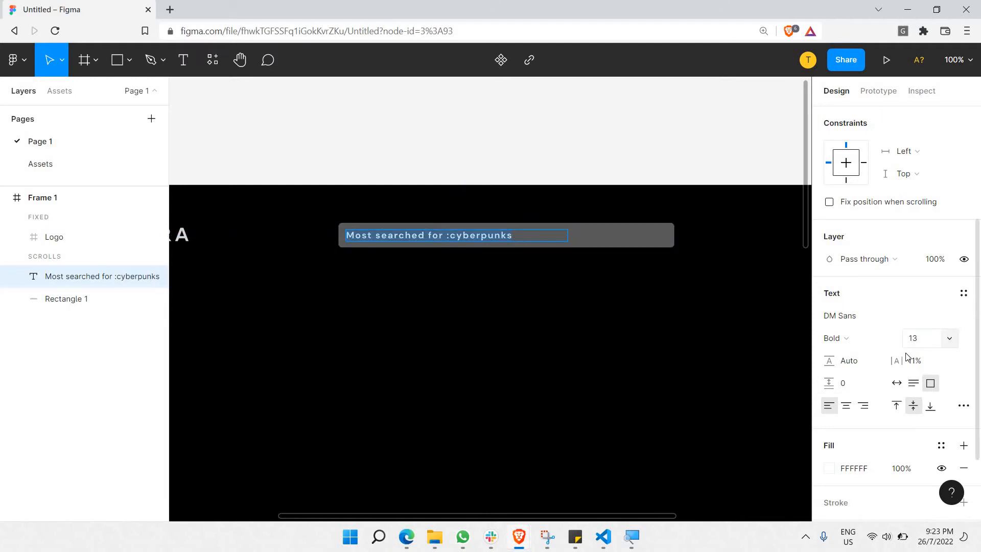
scroll(895, 392, "down", 1)
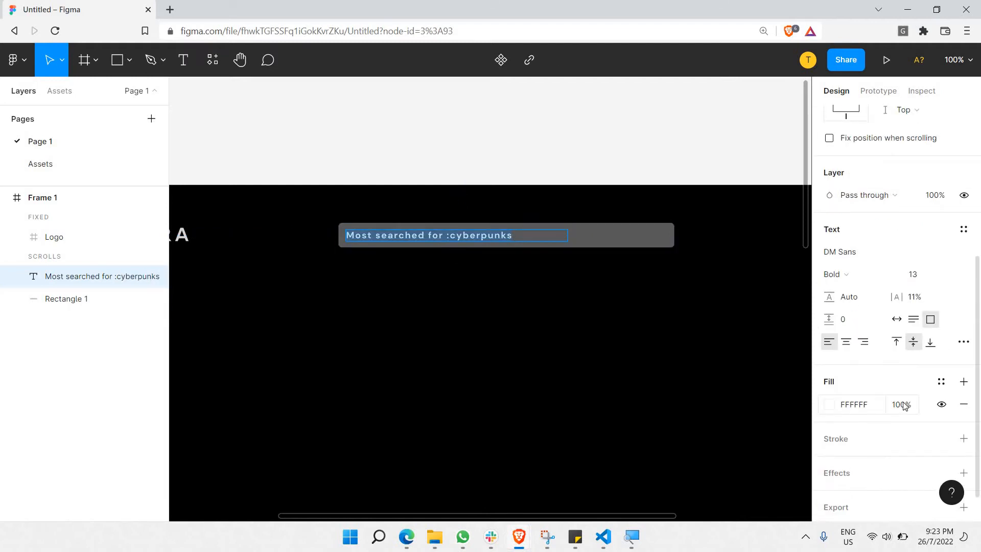
left_click(903, 405)
type("50")
key("Return")
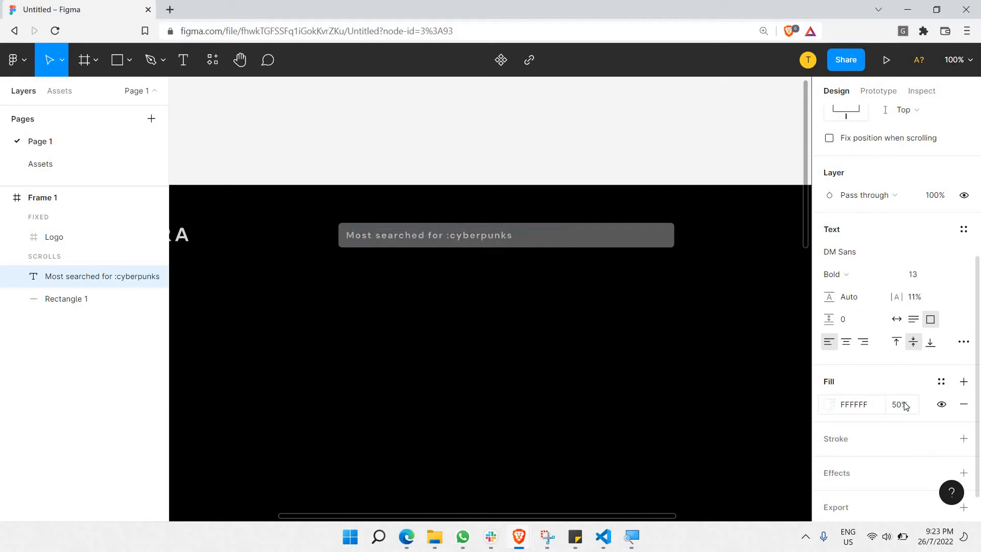
left_click(903, 405)
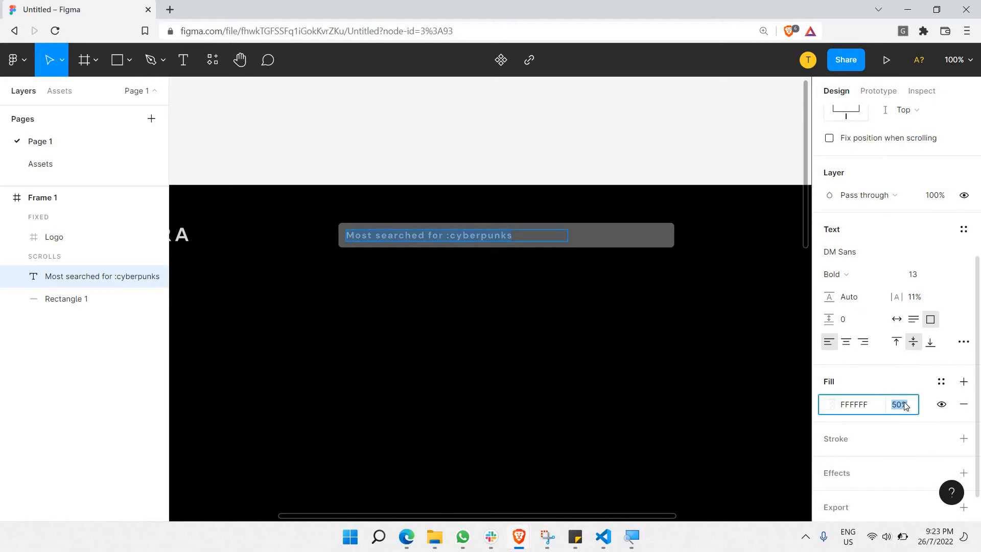
type("60")
key("Return")
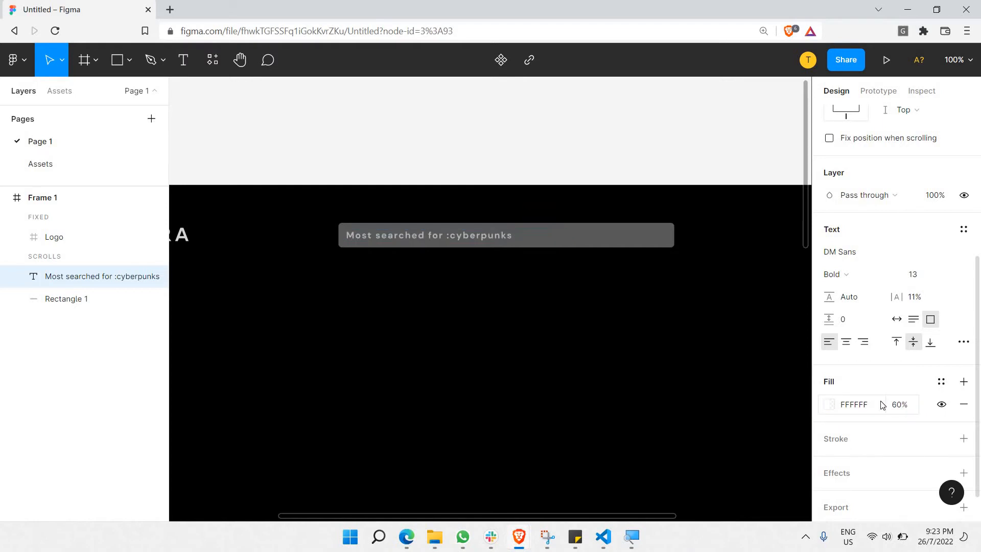
double_click(485, 237)
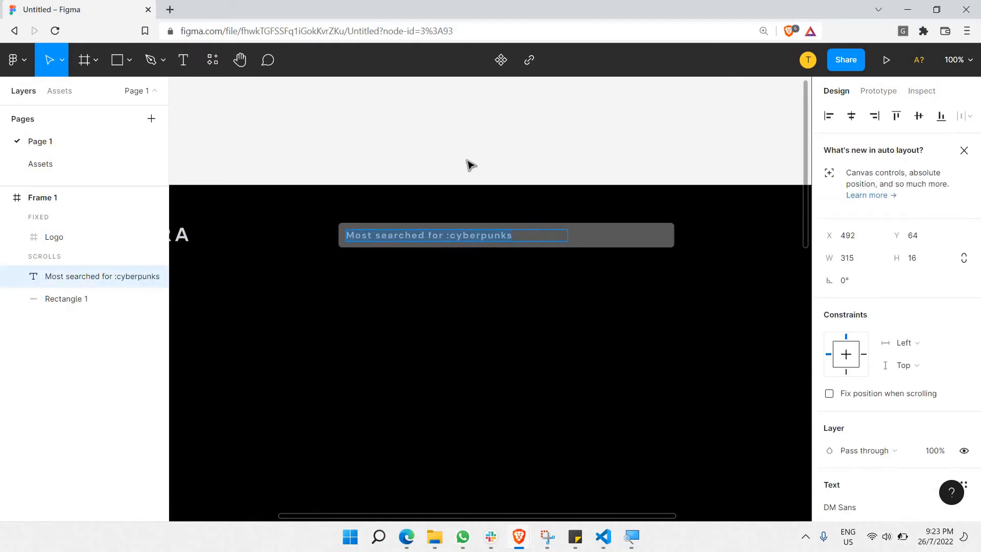
left_click(413, 261)
left_click(418, 265)
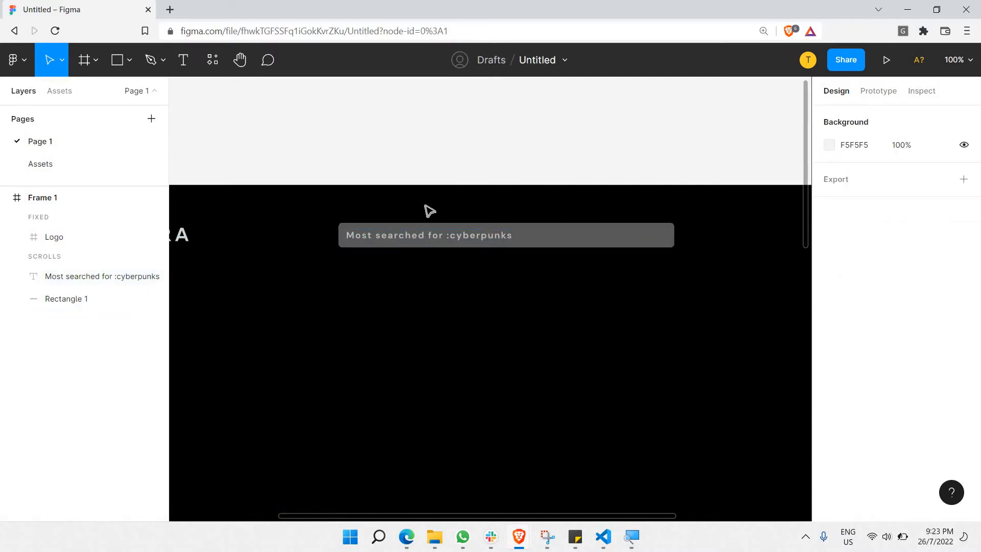
Copy the search icon from the Assets page's components into Frame 1 on Page 1 and place it at the search bar's right end.
left_click(97, 172)
scroll(281, 225, "up", 5)
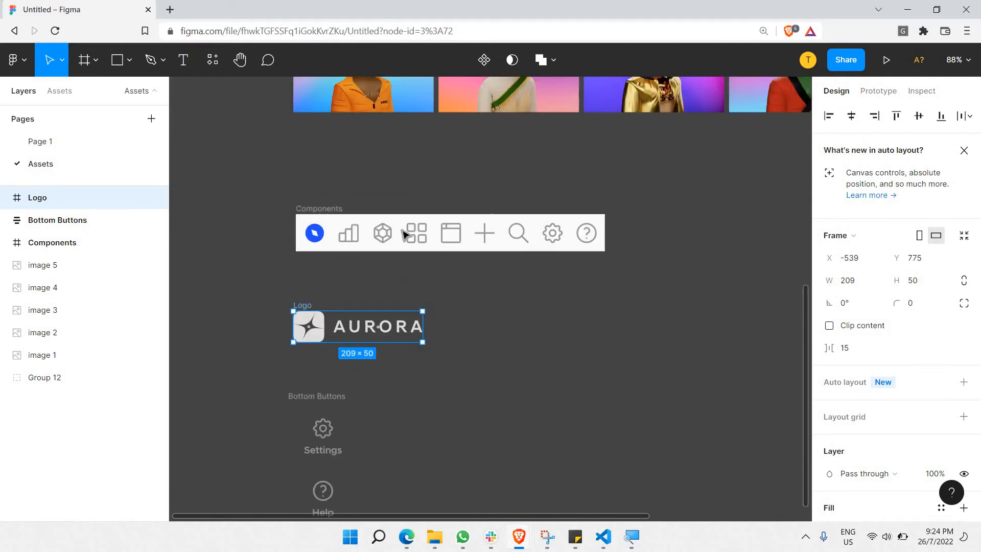
left_click(523, 225)
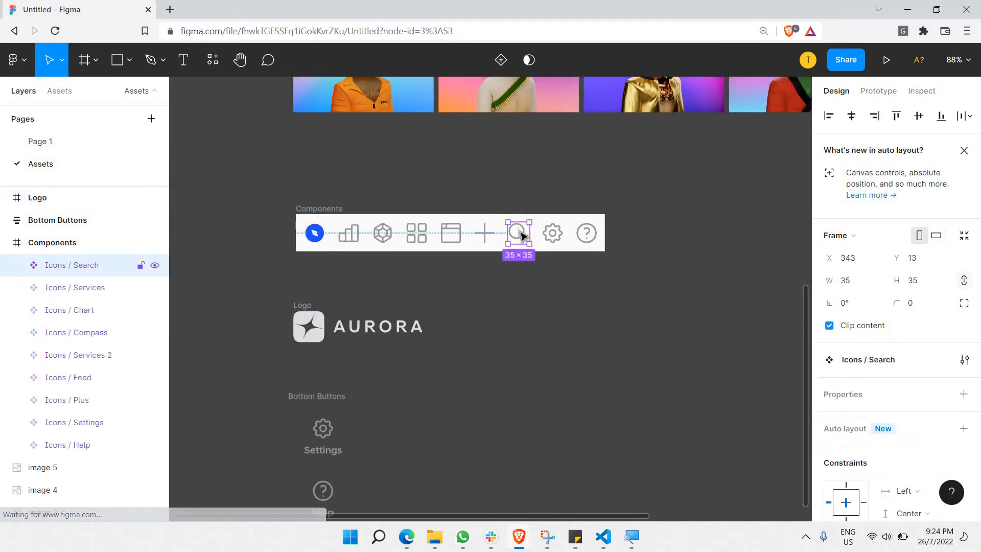
left_click(102, 141)
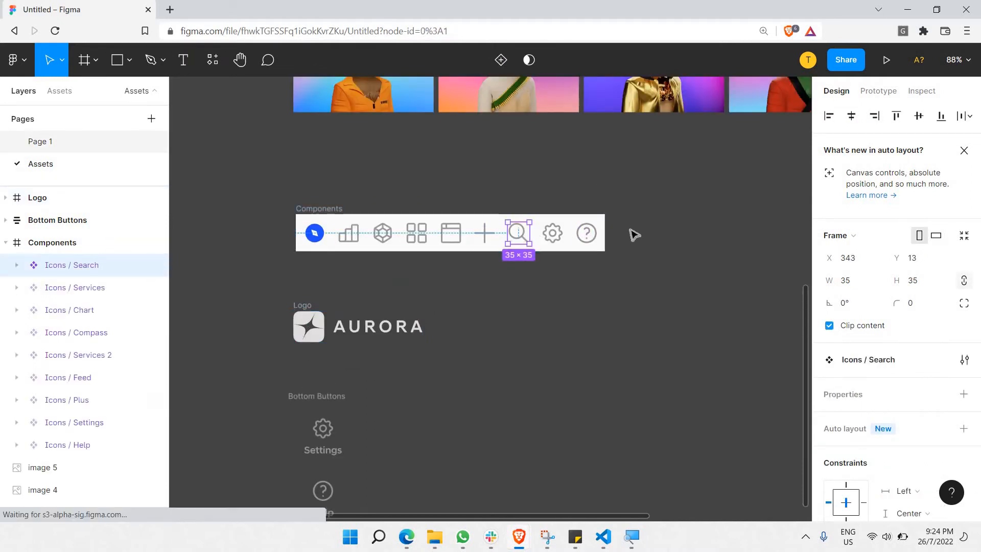
left_click(635, 239)
key("ctrl+v")
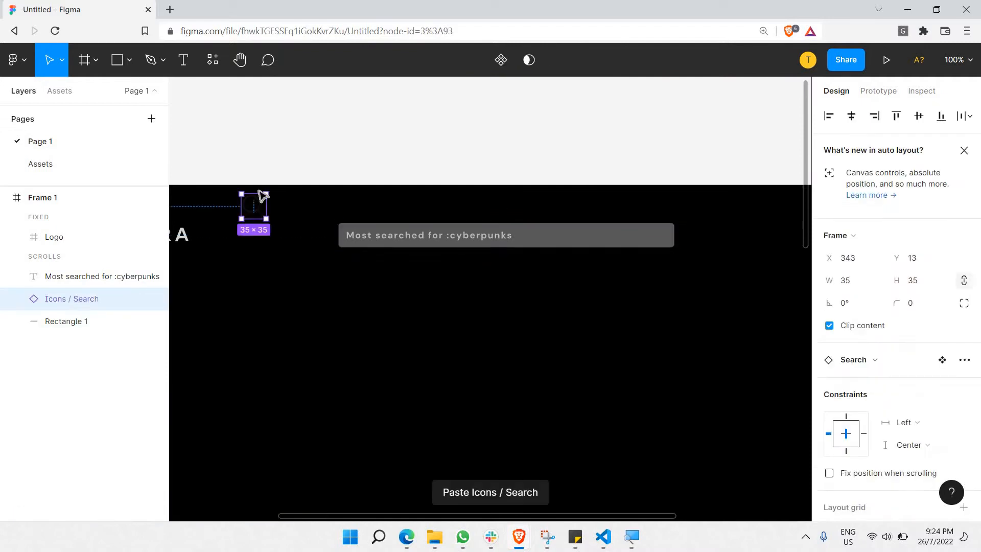
left_click_drag(252, 220, 653, 248)
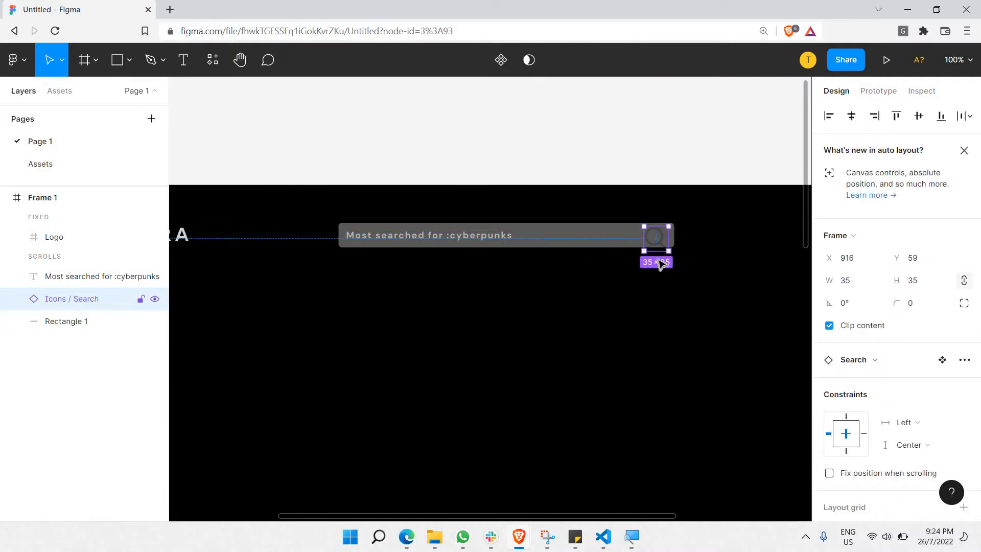
Shrink the search icon to 16 × 16 px, keeping it inside the right end of the search bar.
scroll(677, 228, "up", 5, "ctrl")
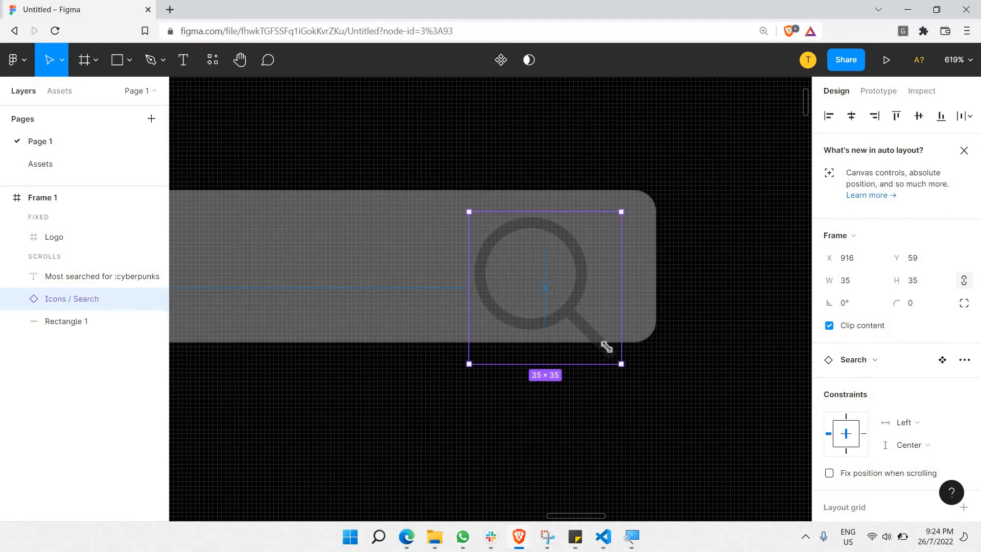
left_click_drag(606, 347, 563, 304)
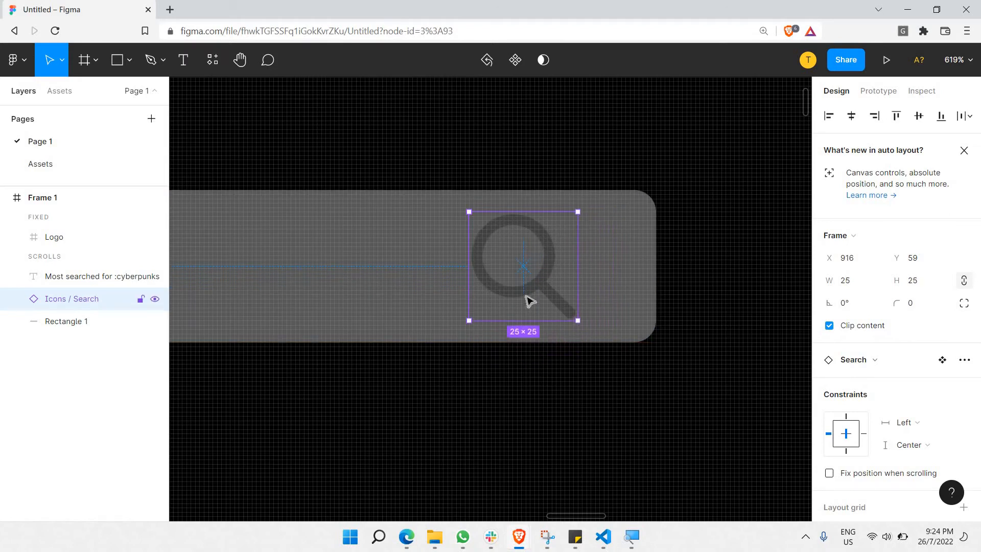
scroll(530, 301, "down", 3, "ctrl")
scroll(427, 285, "left", 4)
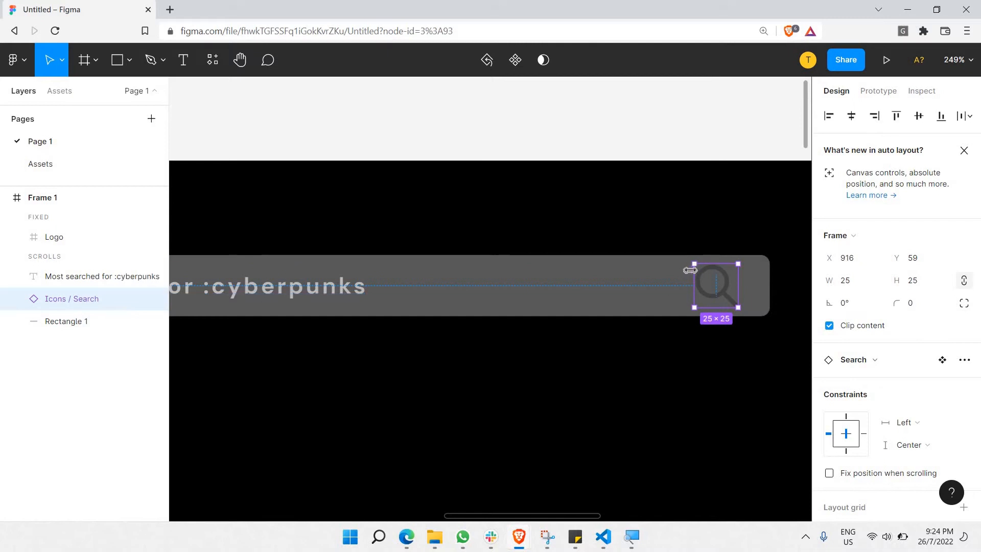
left_click_drag(695, 269, 731, 294)
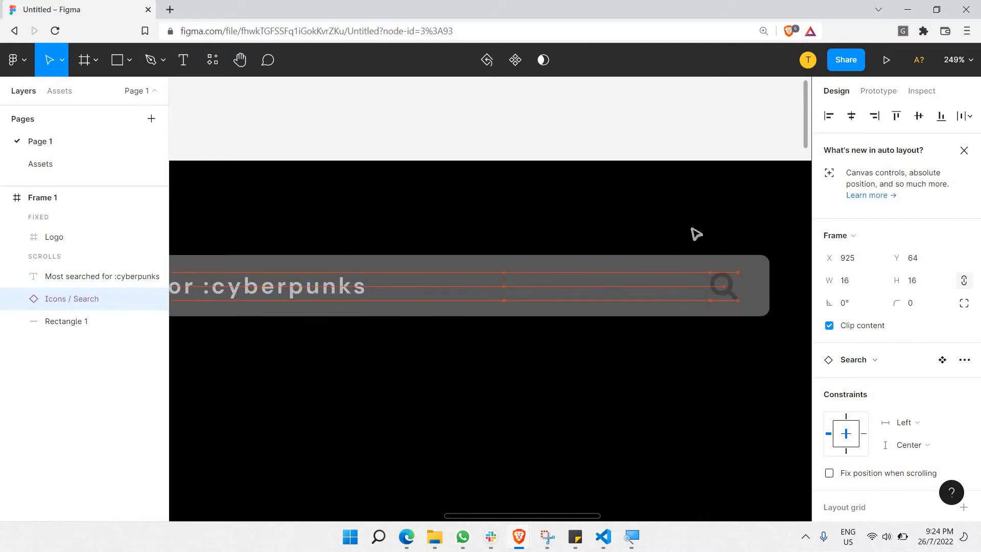
Detach the search icon instance from its main component.
scroll(858, 363, "down", 4)
scroll(858, 363, "down", 4)
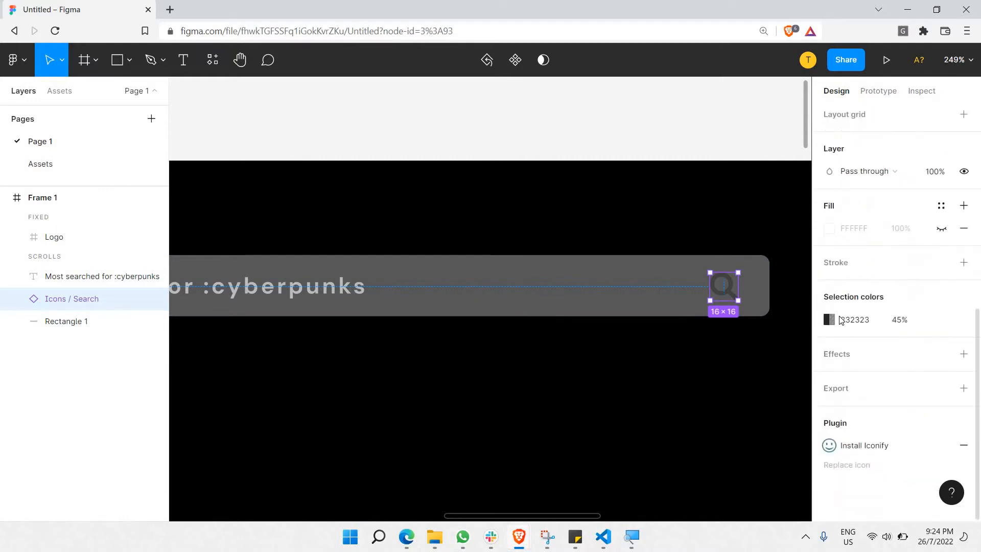
right_click(722, 285)
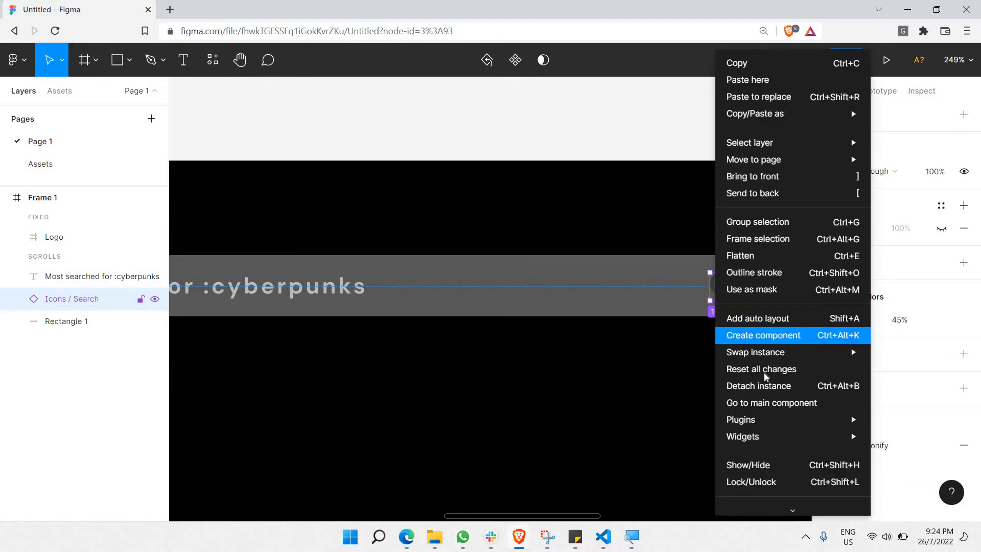
left_click(747, 386)
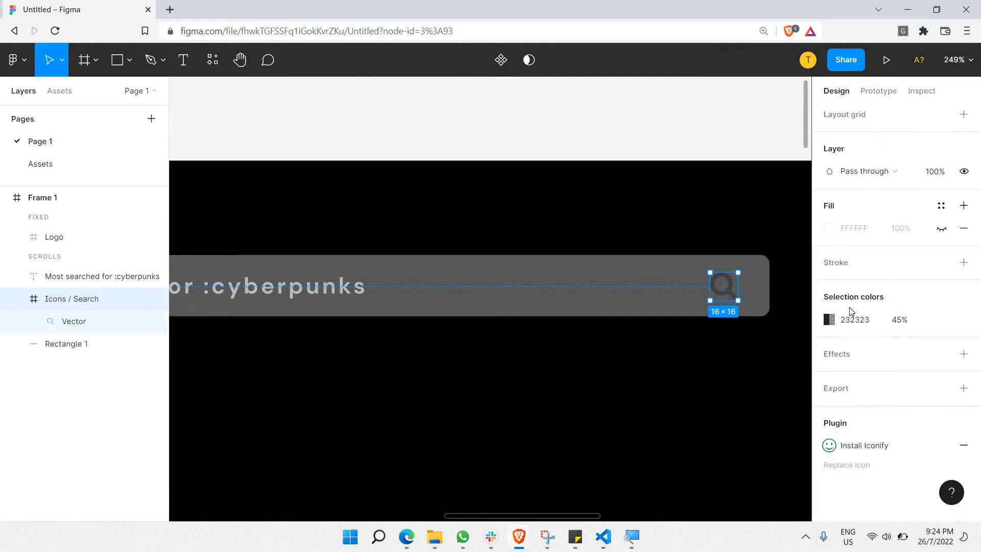
left_click(942, 229)
left_click(941, 228)
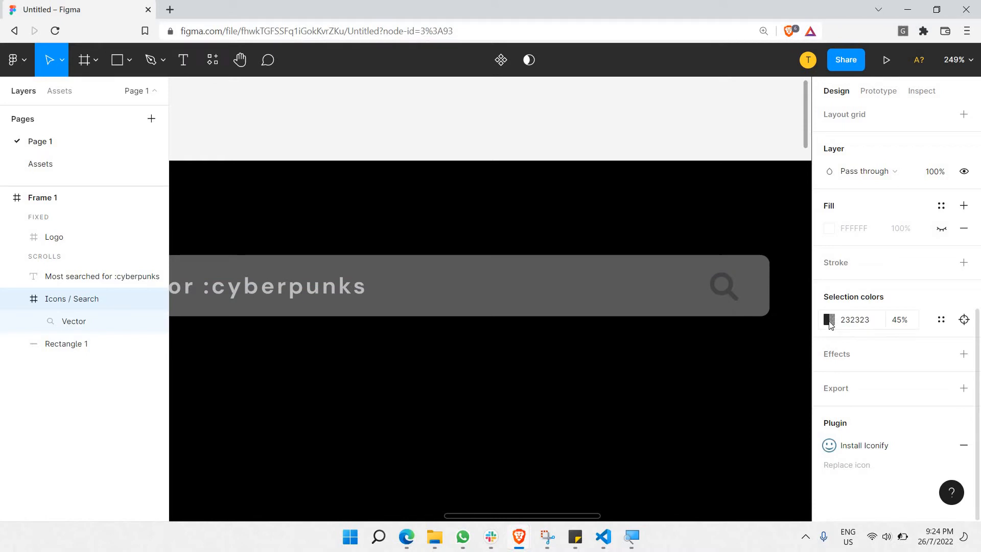
Change the search icon's color to white FFFFFF at 100% opacity.
left_click(828, 319)
left_click_drag(693, 161, 479, 126)
left_click_drag(367, 232, 325, 159)
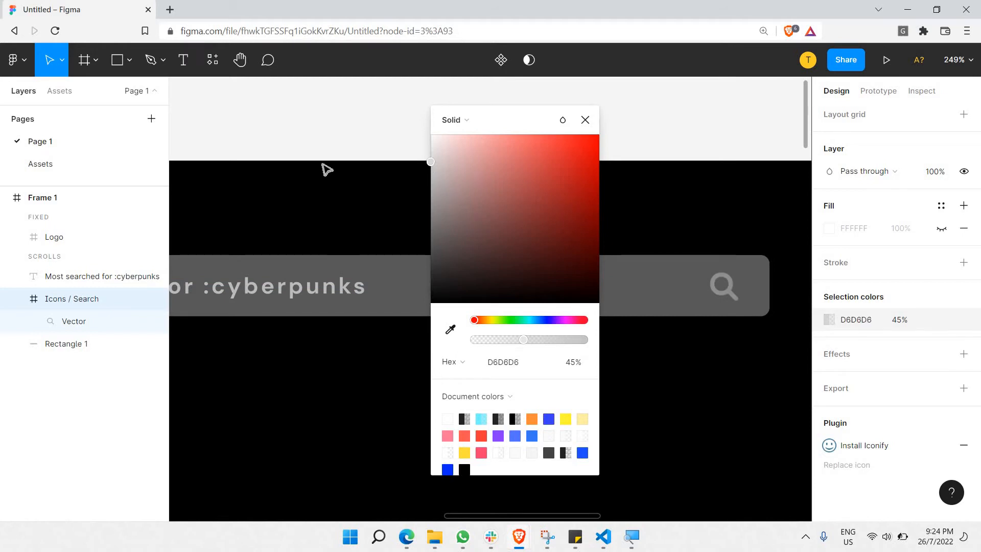
left_click_drag(414, 170, 341, 59)
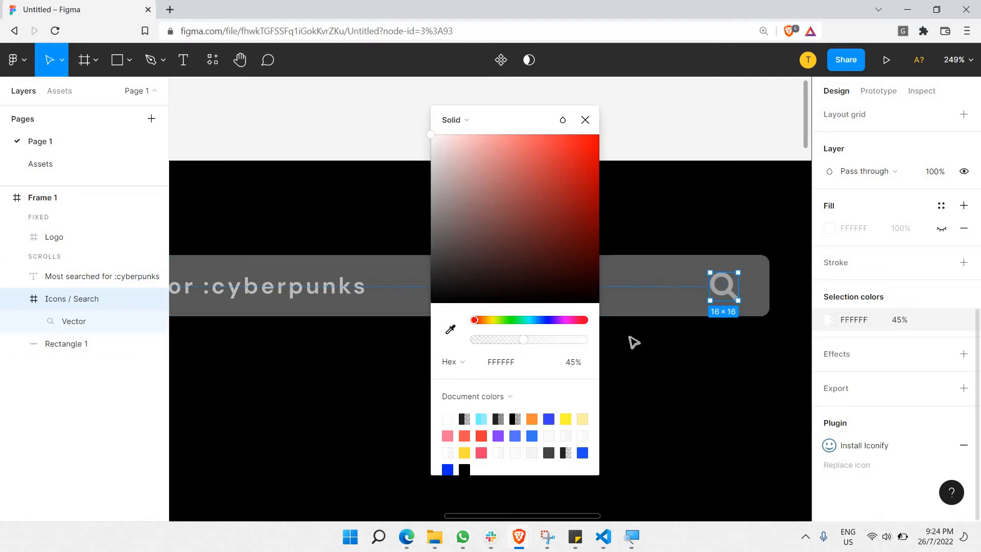
left_click_drag(633, 342, 631, 341)
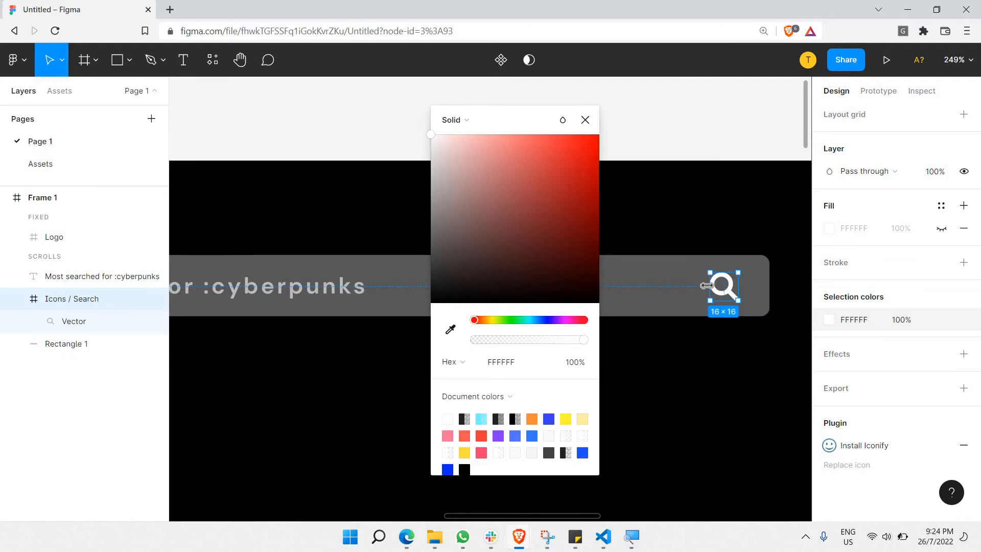
Enlarge the search icon's frame to 18 × 20 px and set its color opacity to 60%.
left_click_drag(706, 285, 712, 284)
left_click_drag(721, 266, 721, 264)
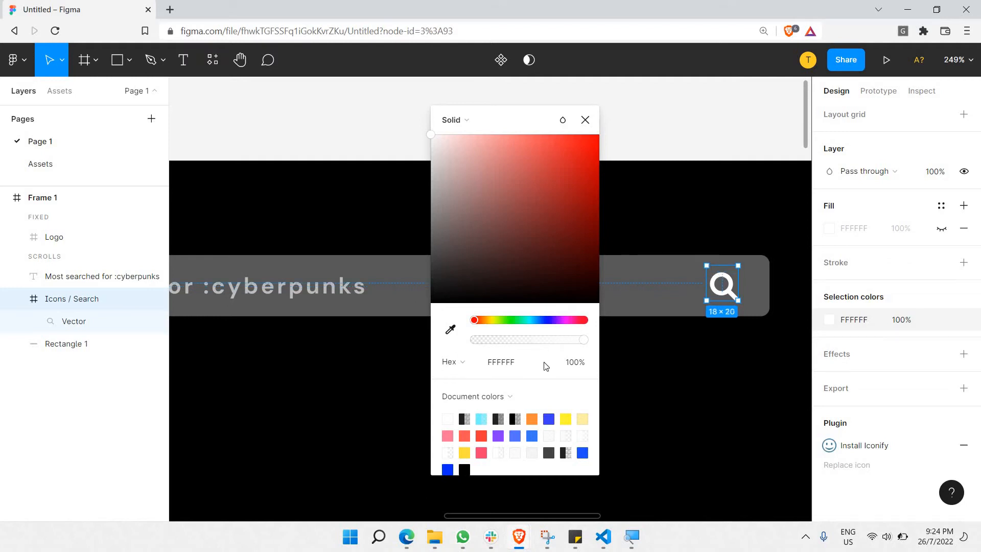
left_click(577, 363)
key("Return")
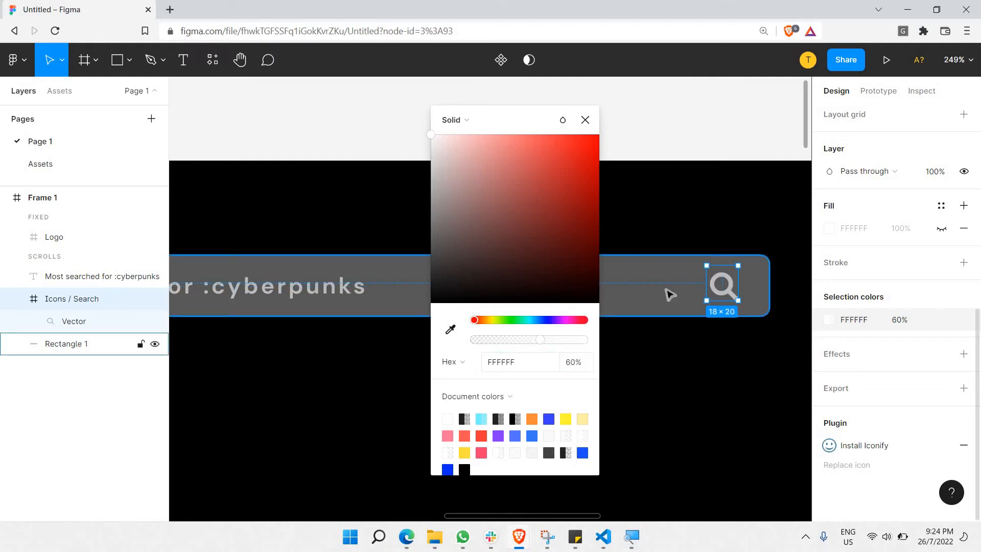
left_click(583, 119)
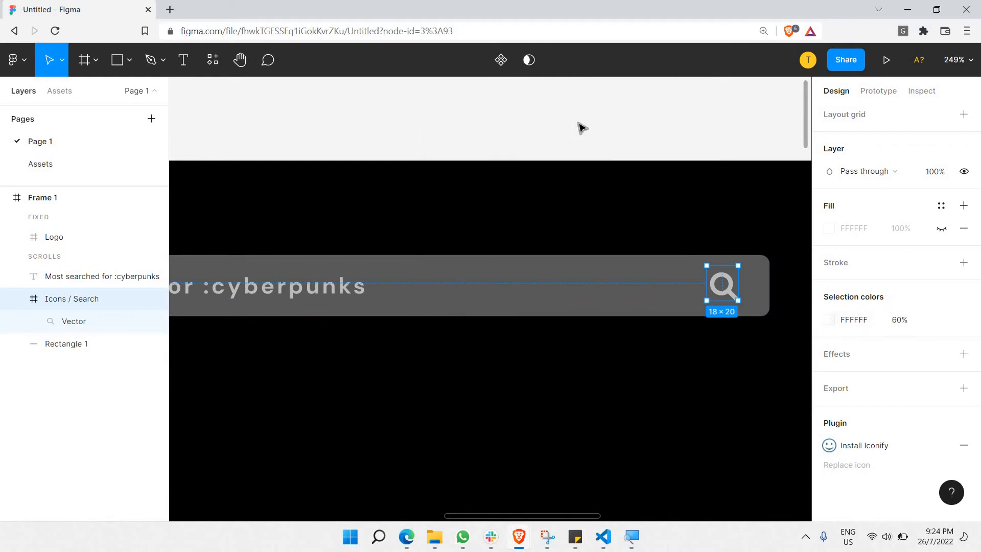
left_click(577, 128)
Try the Prociono font on the search bar's placeholder text.
scroll(576, 128, "down", 5)
left_click(482, 168)
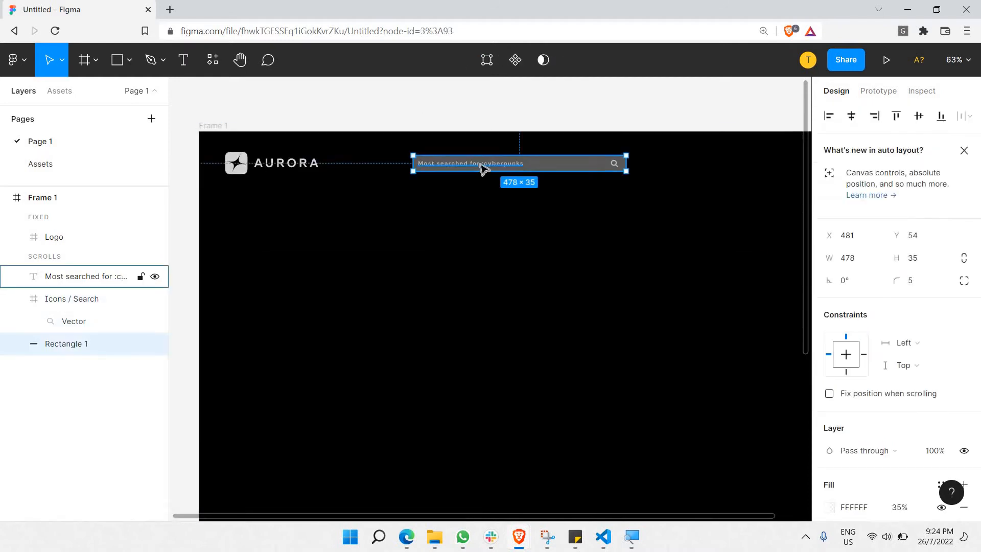
left_click(482, 164)
scroll(891, 308, "down", 5)
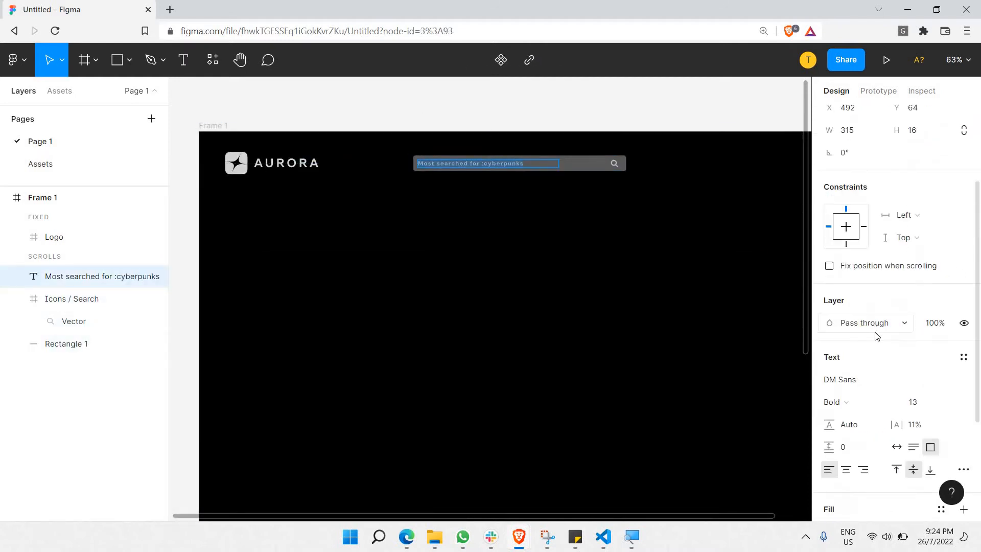
left_click(876, 256)
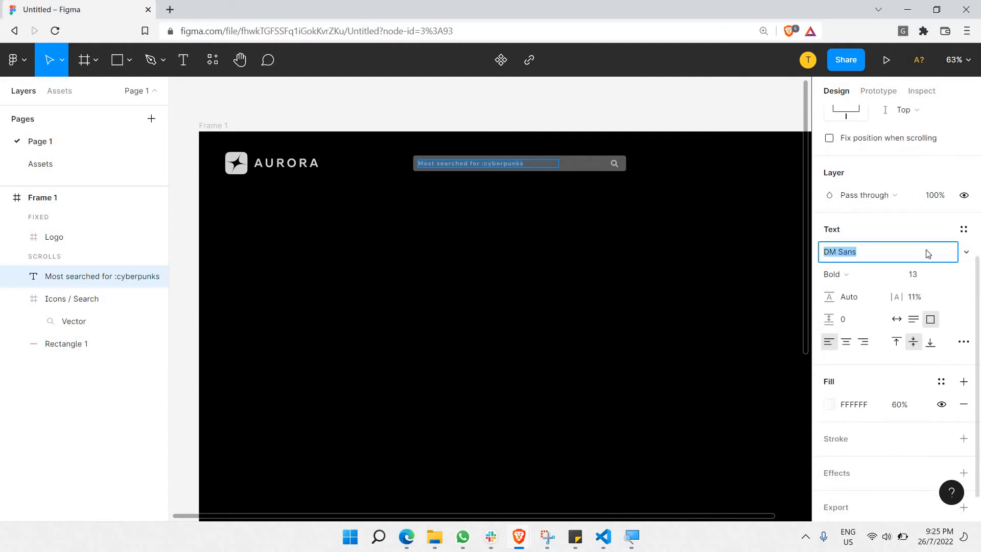
type("Prociono")
key("super+n")
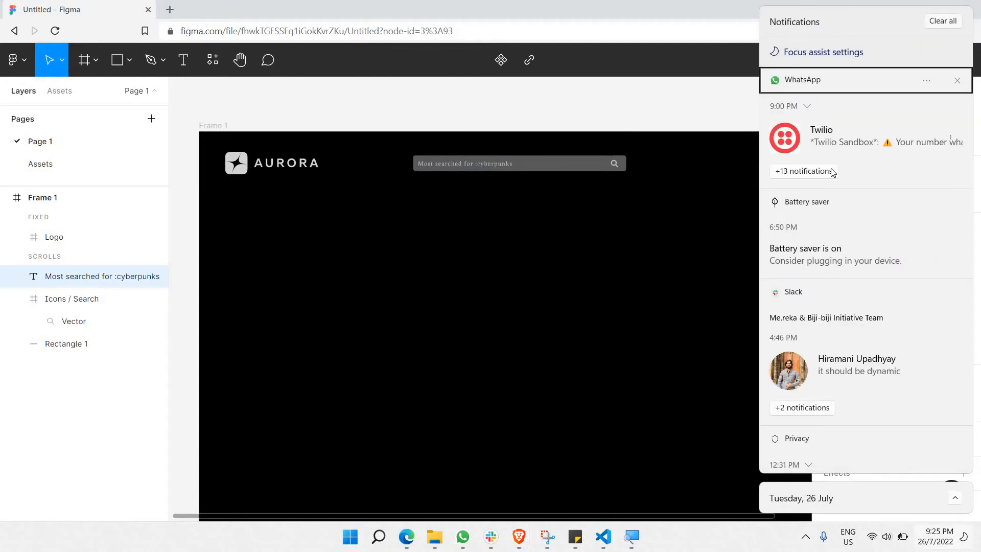
key("Escape")
Set the placeholder text's font back to DM Sans in Bold weight and select the entire text for editing.
left_click(876, 253)
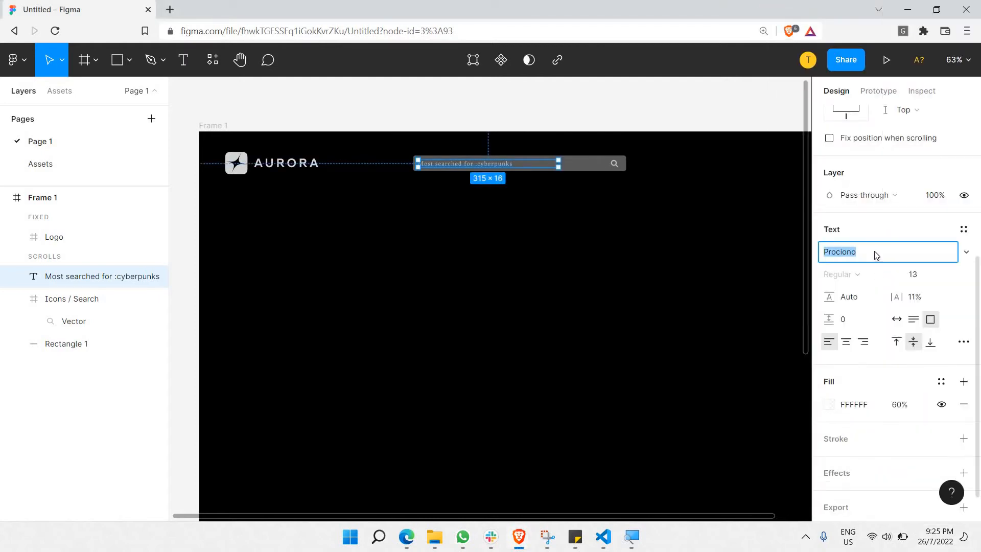
type("DM Sans")
key("Return")
left_click(848, 276)
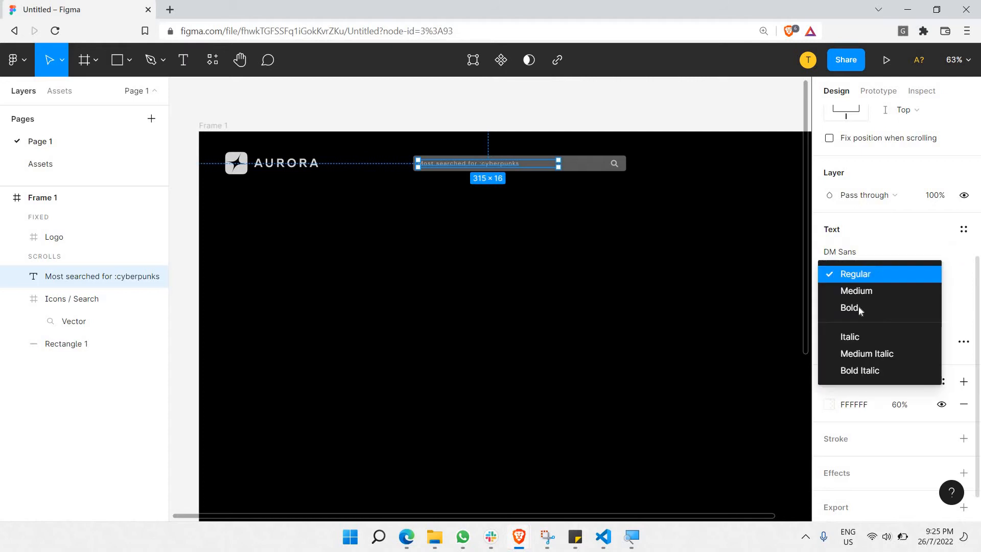
left_click(848, 307)
scroll(450, 117, "up", 10, "ctrl")
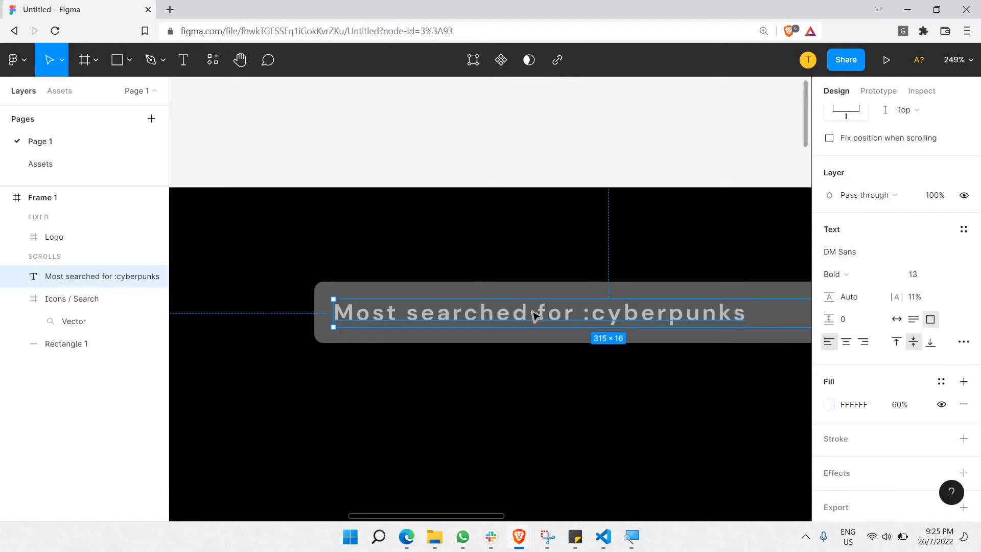
double_click(532, 311)
scroll(530, 304, "down", 3, "ctrl")
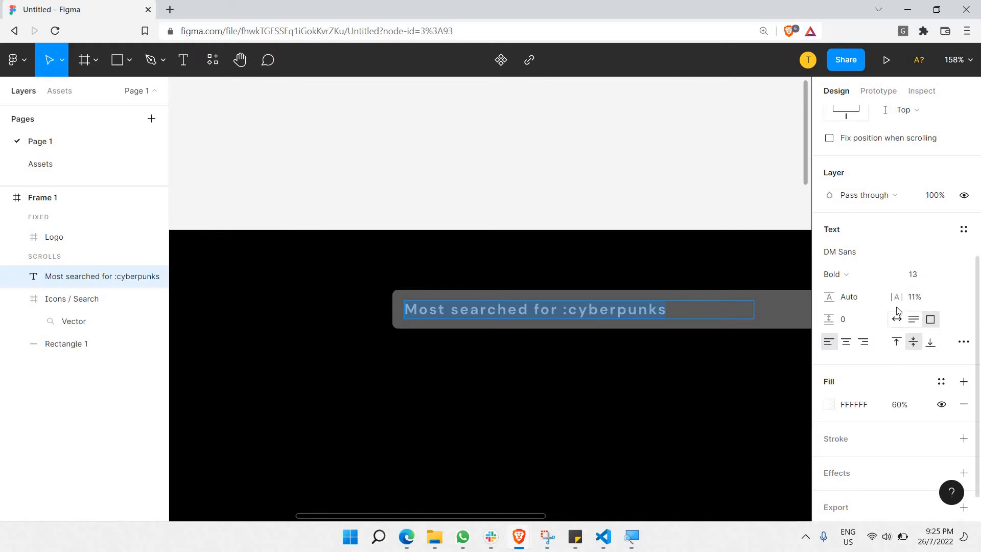
Set the letter spacing of the search bar's placeholder text to 2%.
left_click_drag(896, 297, 886, 310)
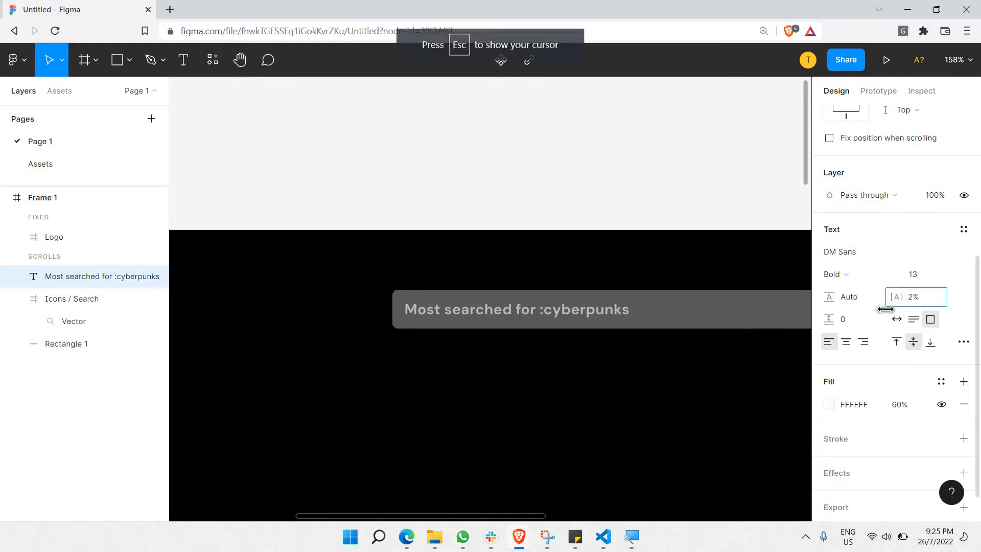
left_click(655, 188)
Extend the search bar's background rectangle upward to a height of 43 px.
scroll(650, 182, "down", 1)
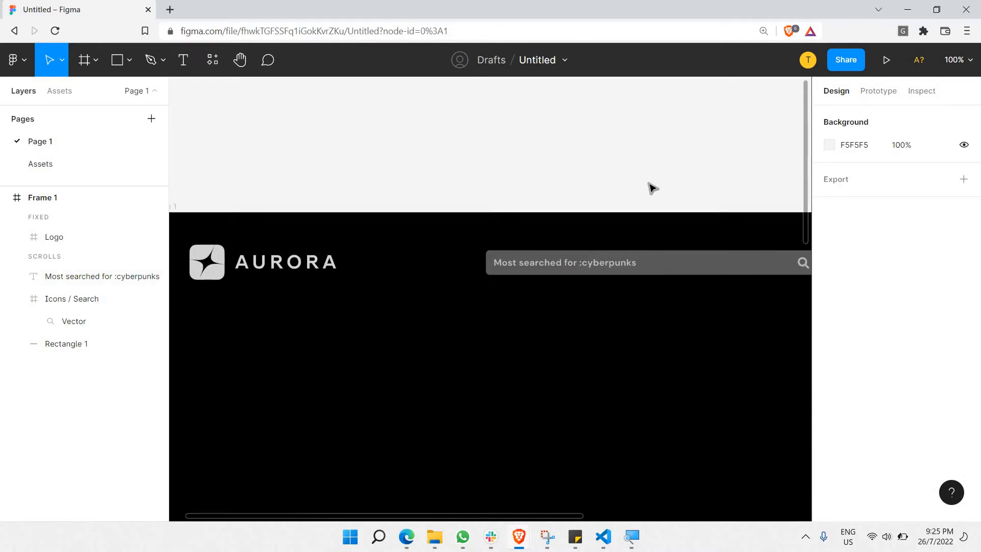
scroll(650, 183, "down", 1)
scroll(648, 184, "down", 1)
scroll(648, 184, "right", 2)
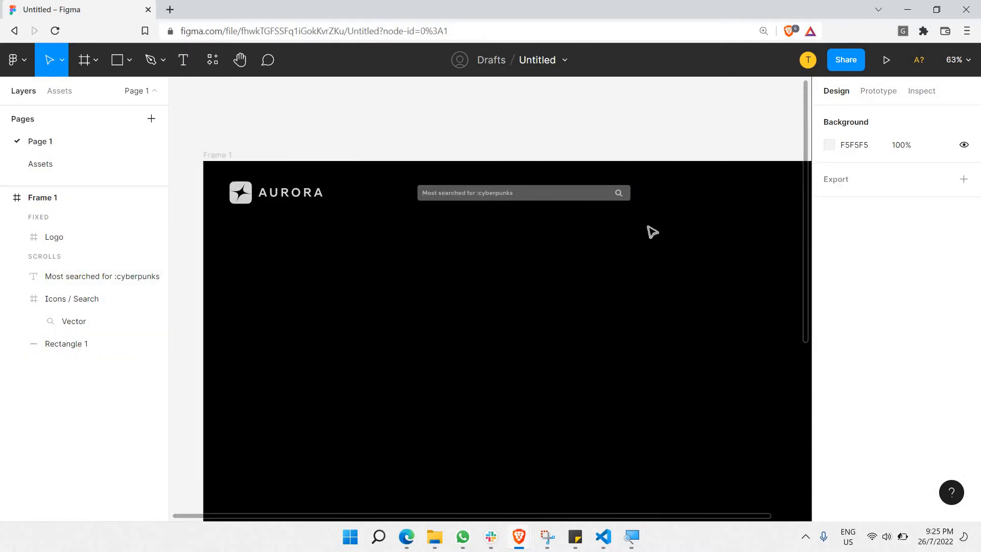
scroll(615, 227, "down", 1)
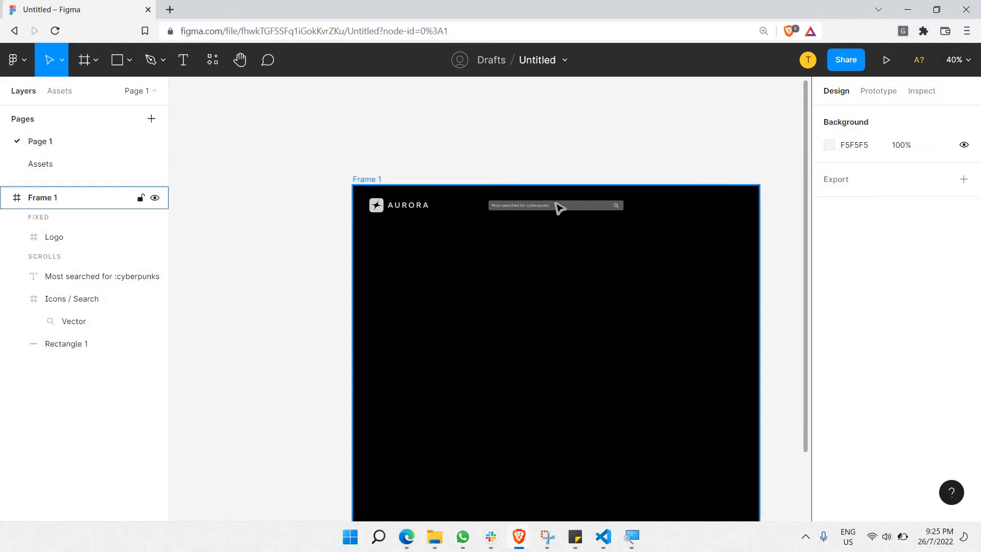
scroll(559, 208, "up", 2)
left_click(535, 201)
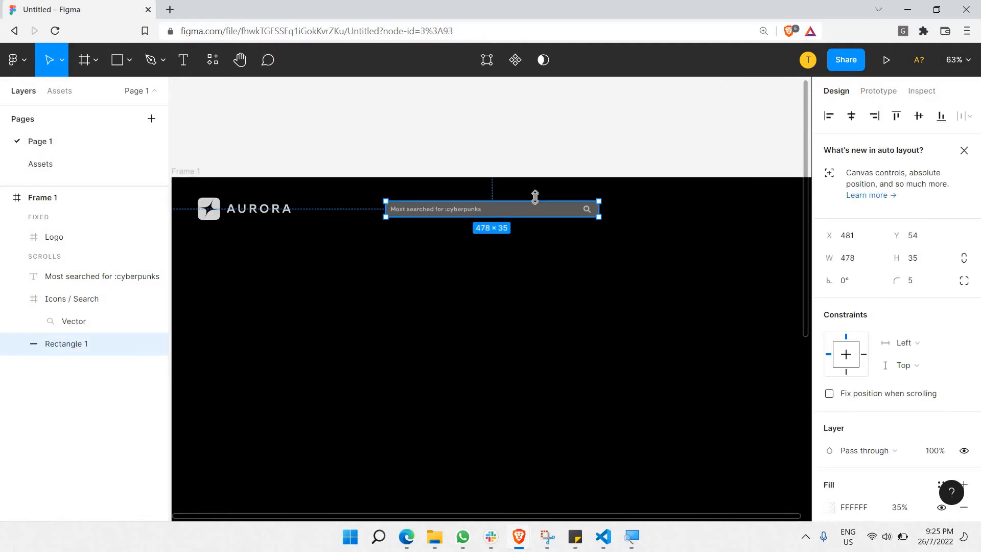
left_click_drag(535, 197, 534, 194)
scroll(453, 211, "up", 2)
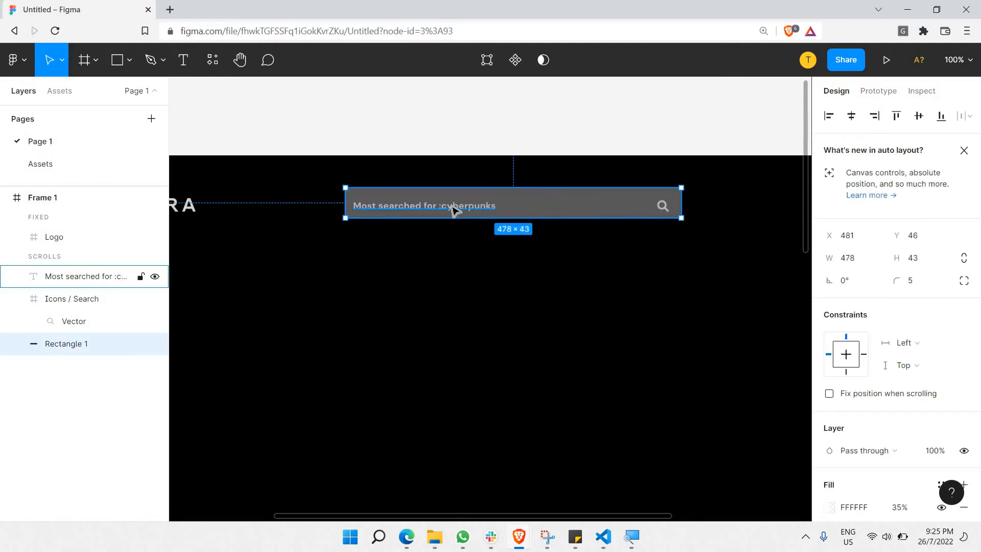
Move the placeholder text and search icon together to center them vertically in the bar, shifting them slightly to the right.
left_click(454, 211)
left_click(663, 205, "shift")
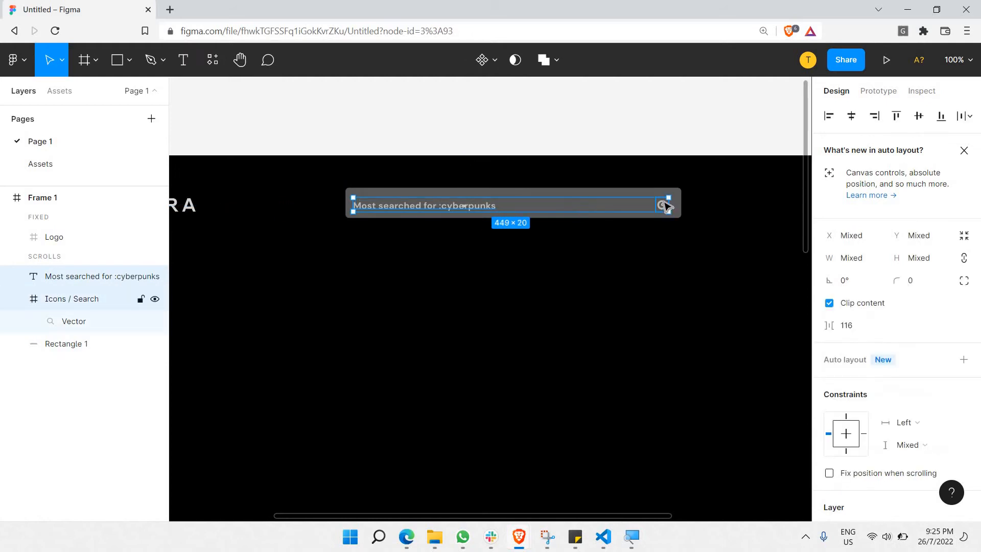
left_click_drag(663, 205, 664, 201)
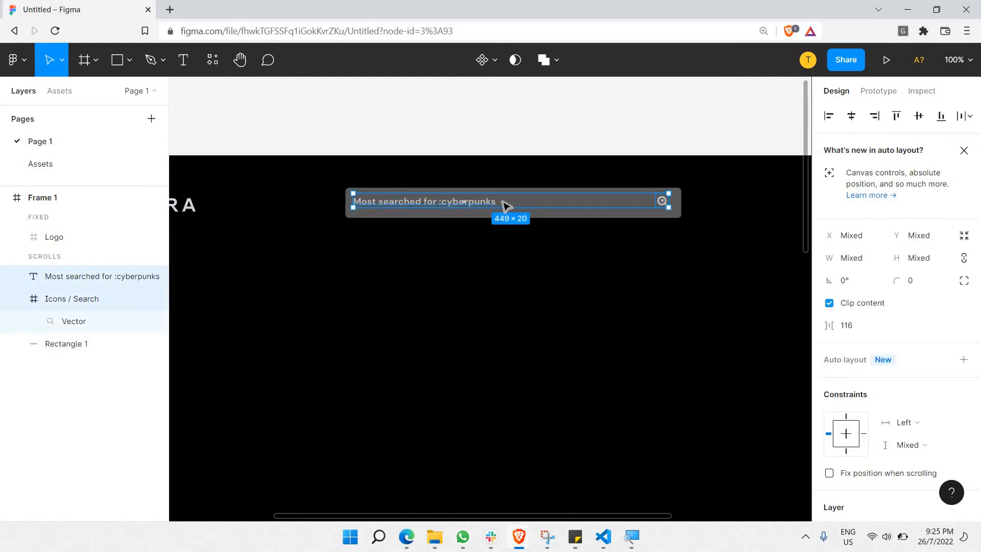
key("Down")
key("Down")
key("Down")
key("Down")
key("Right")
key("Right")
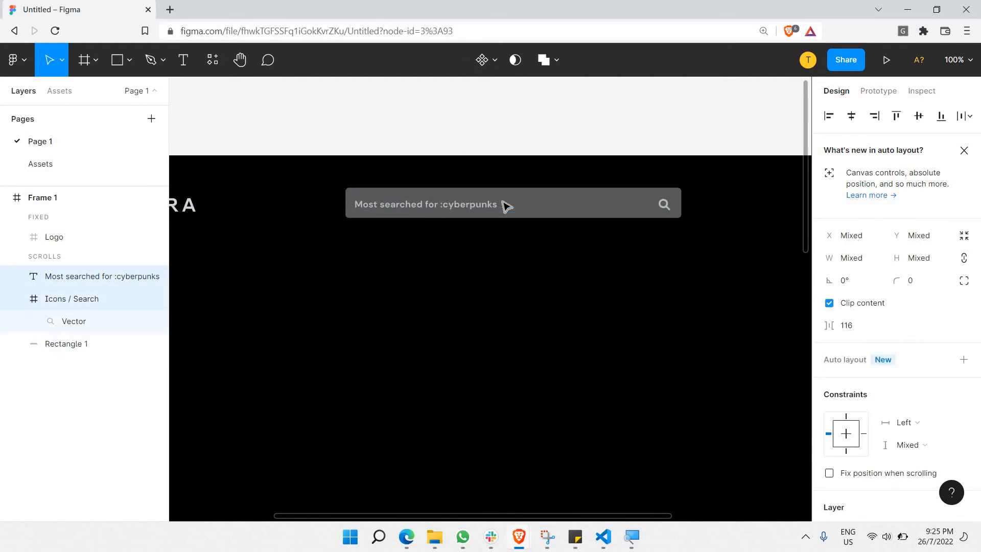
left_click(588, 281)
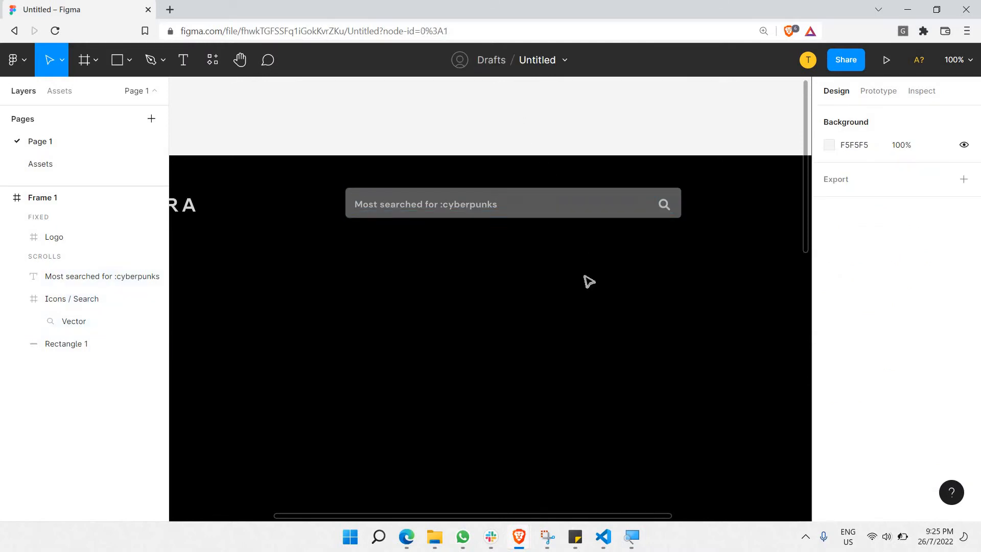
Examine the alignment of the search bar's text and icon and the header's layout across the frame.
left_click(486, 204)
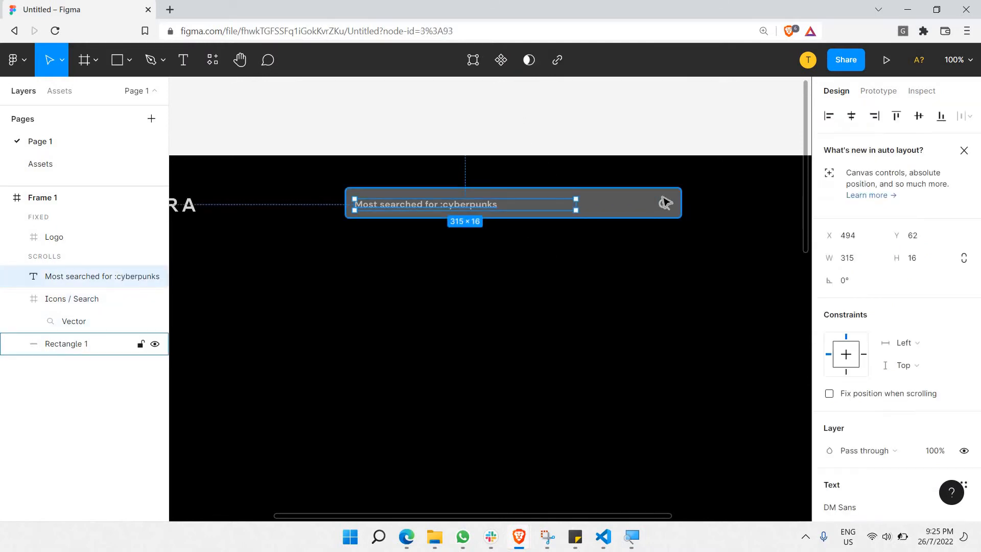
left_click(665, 203, "shift")
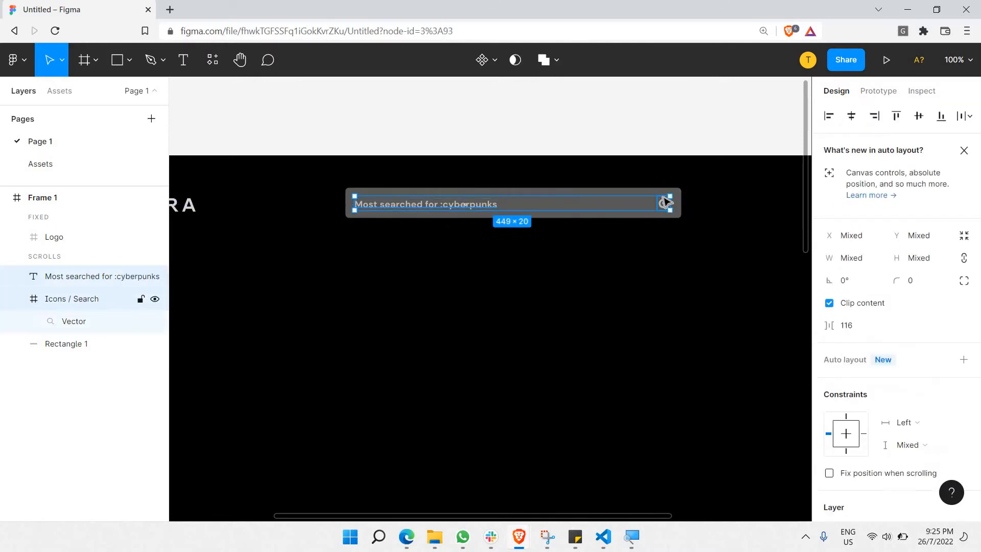
left_click(635, 130)
scroll(635, 129, "down", 5)
scroll(634, 157, "right", 3)
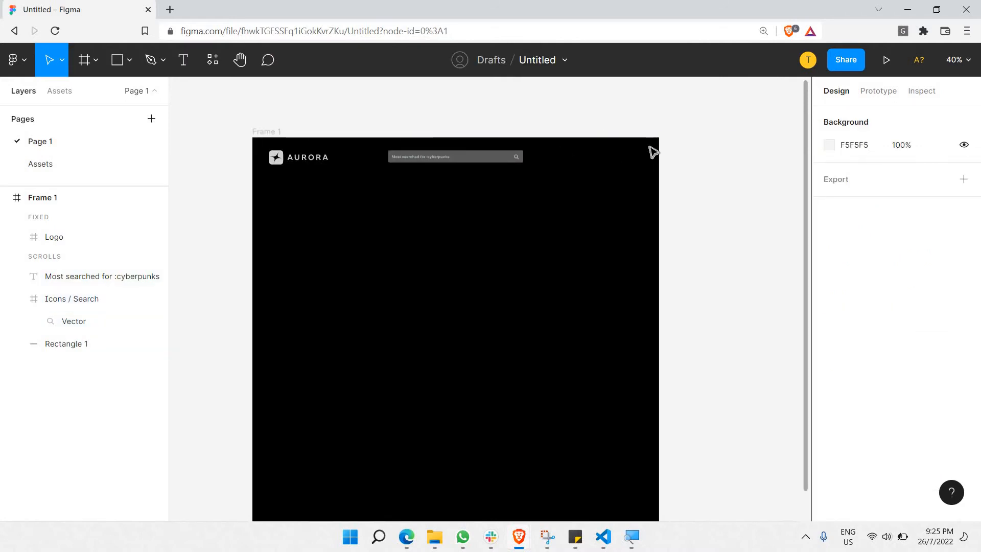
scroll(652, 153, "up", 5)
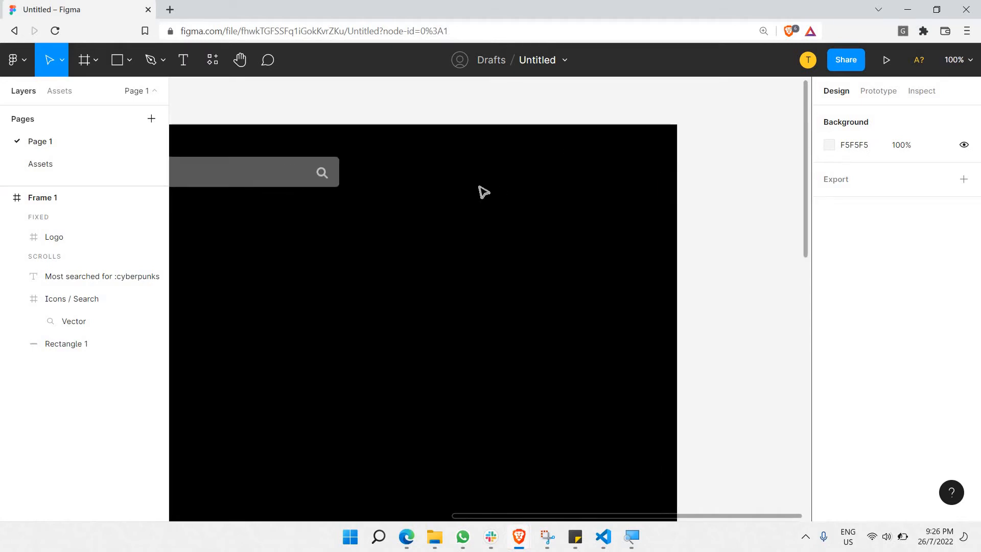
scroll(483, 192, "left", 10)
scroll(484, 192, "right", 6)
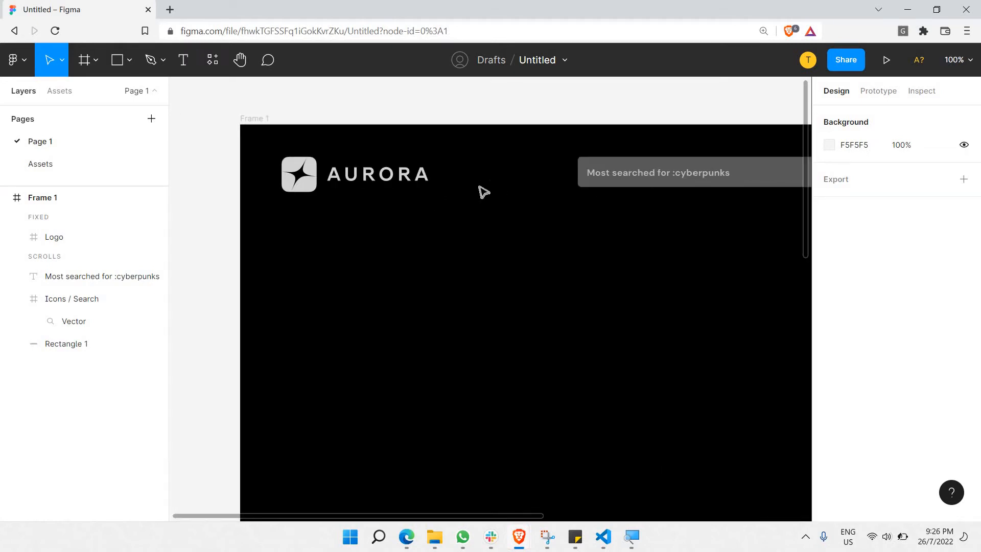
scroll(483, 192, "right", 8)
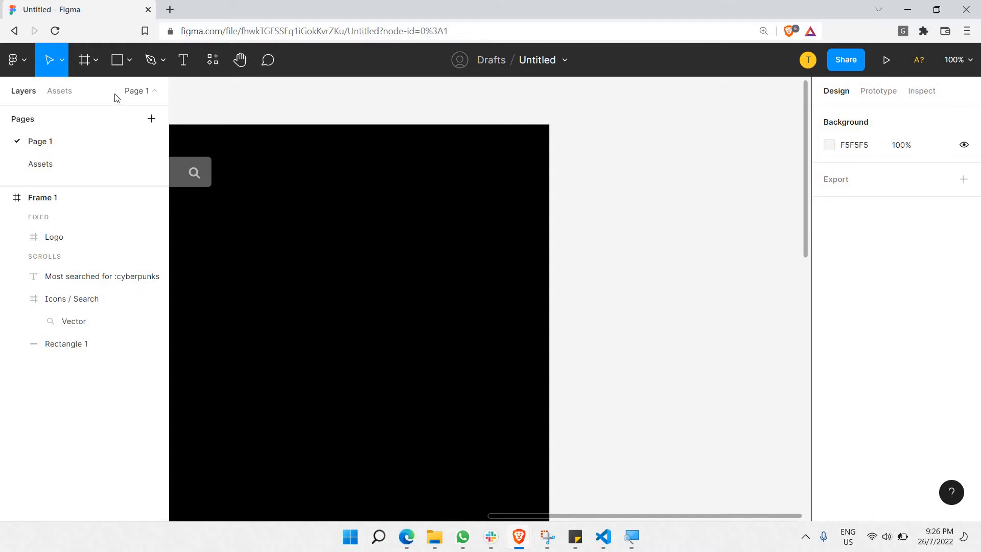
Draw a rectangle about 96 × 40 px beside the search bar and move it toward the frame's right edge at X 1223.
left_click(130, 62)
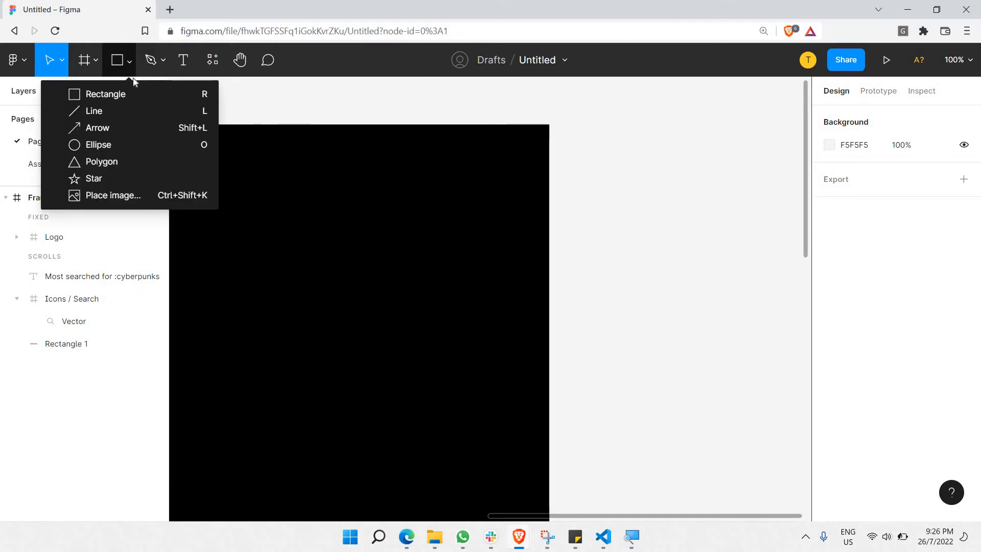
left_click(136, 93)
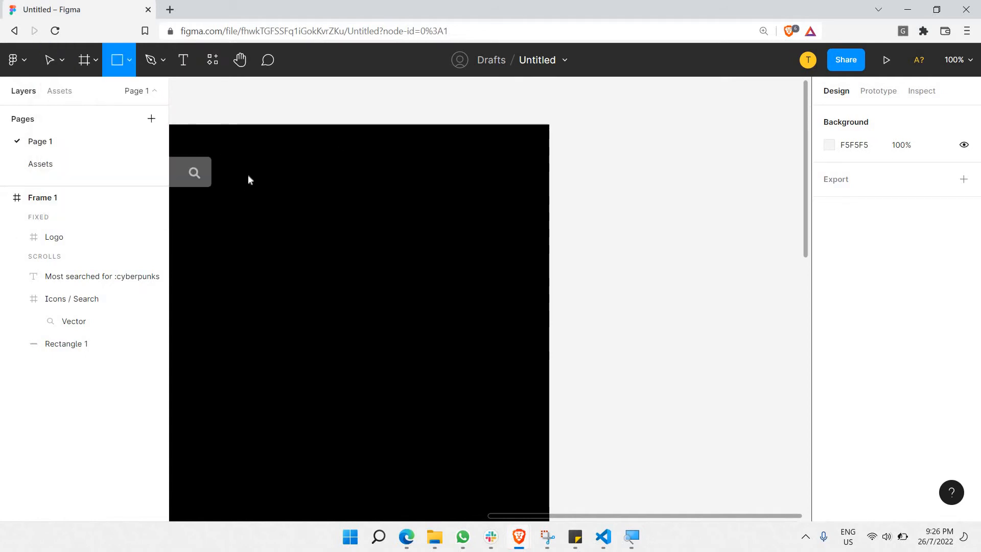
left_click_drag(248, 175, 290, 187)
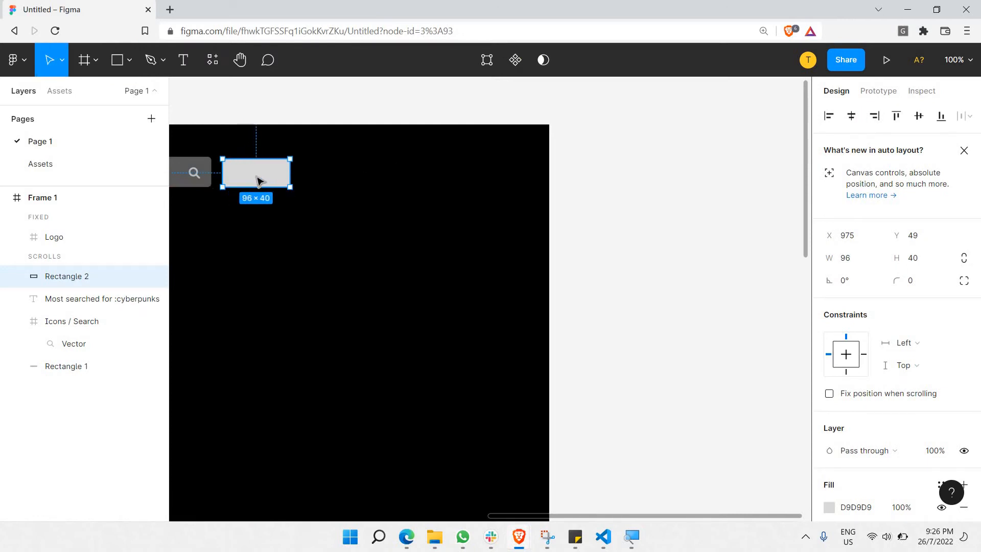
left_click_drag(259, 175, 438, 182)
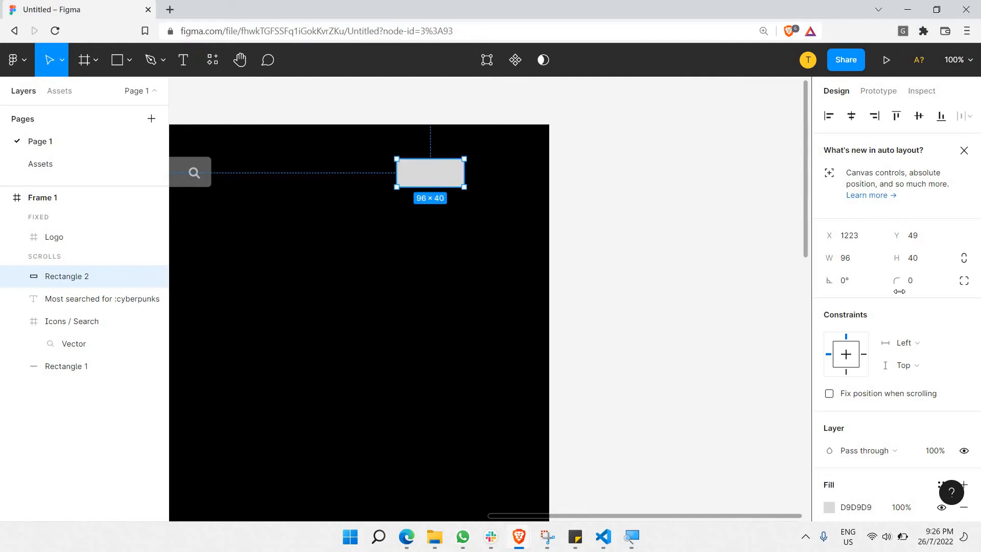
Round the new rectangle's corners with a radius of 50 and widen it leftward to 116 px.
left_click(928, 283)
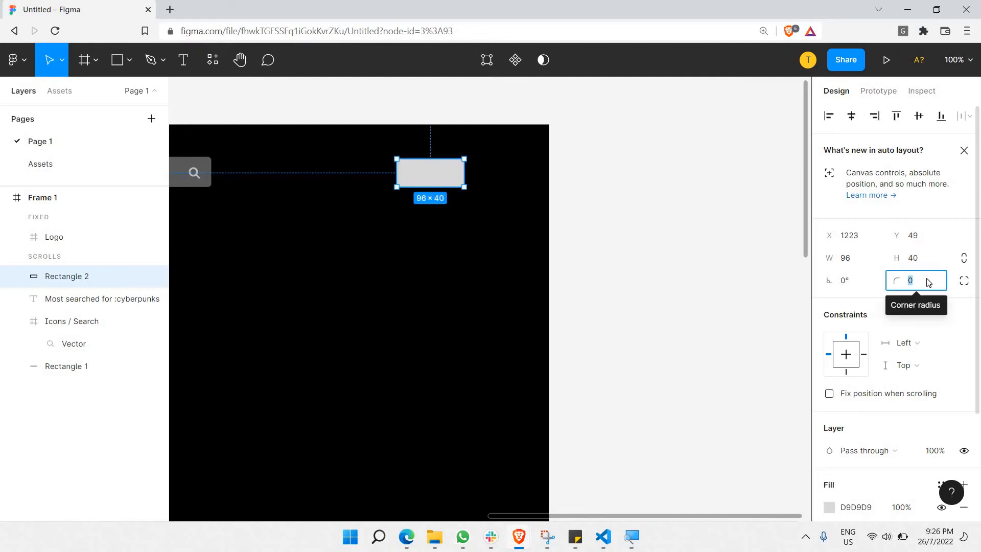
type("50")
key("Return")
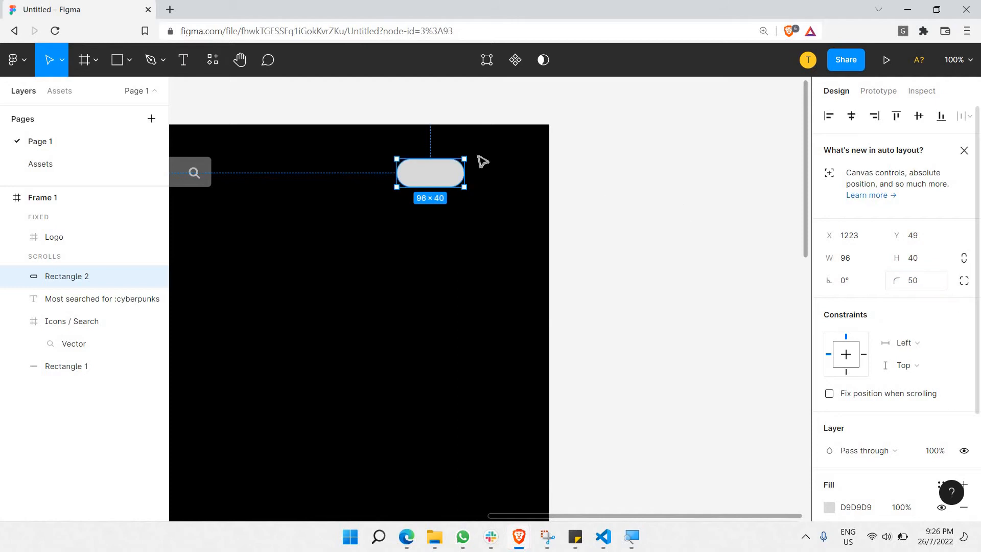
left_click_drag(388, 178, 373, 179)
key("t")
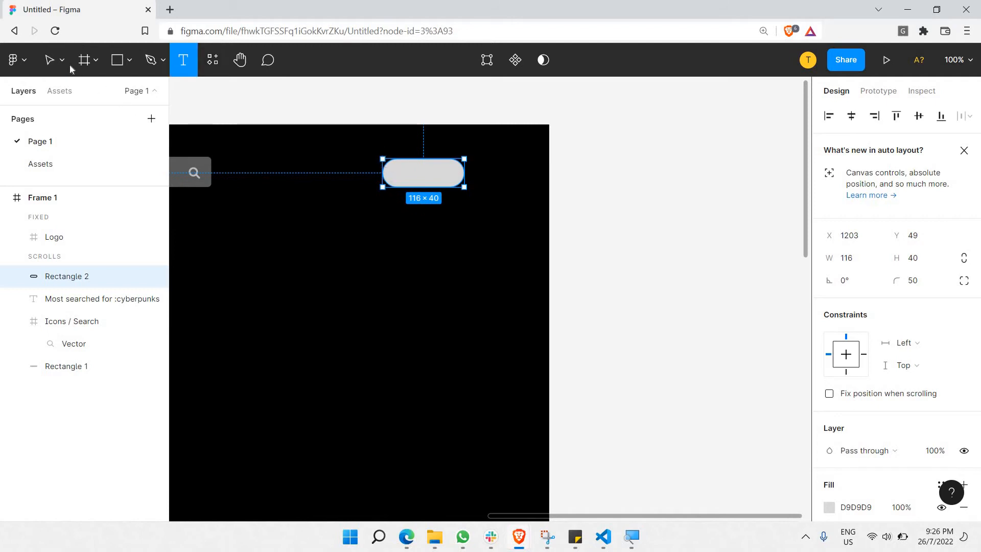
left_click(51, 61)
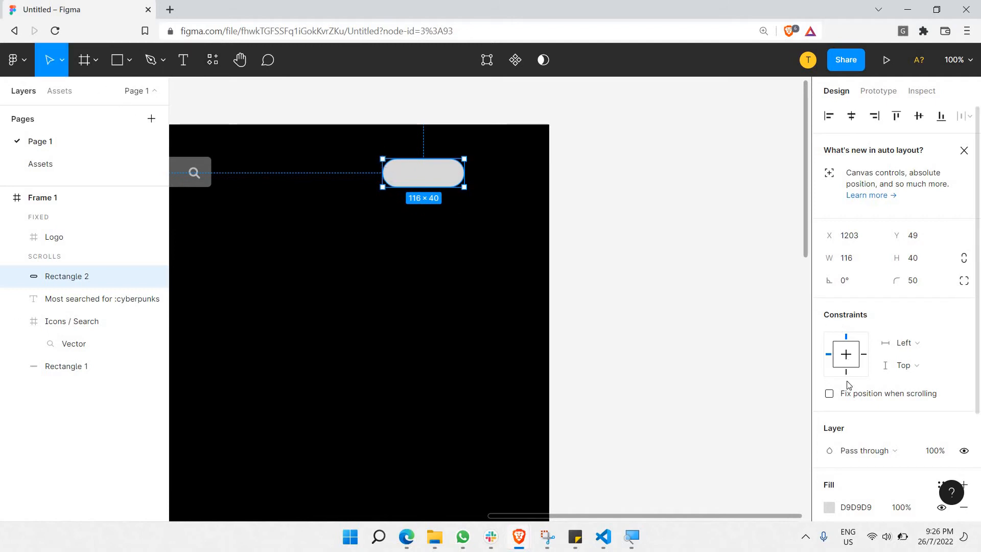
Change the pill-shaped rectangle's fill to purple 861CEF.
scroll(848, 384, "down", 3)
left_click(829, 379)
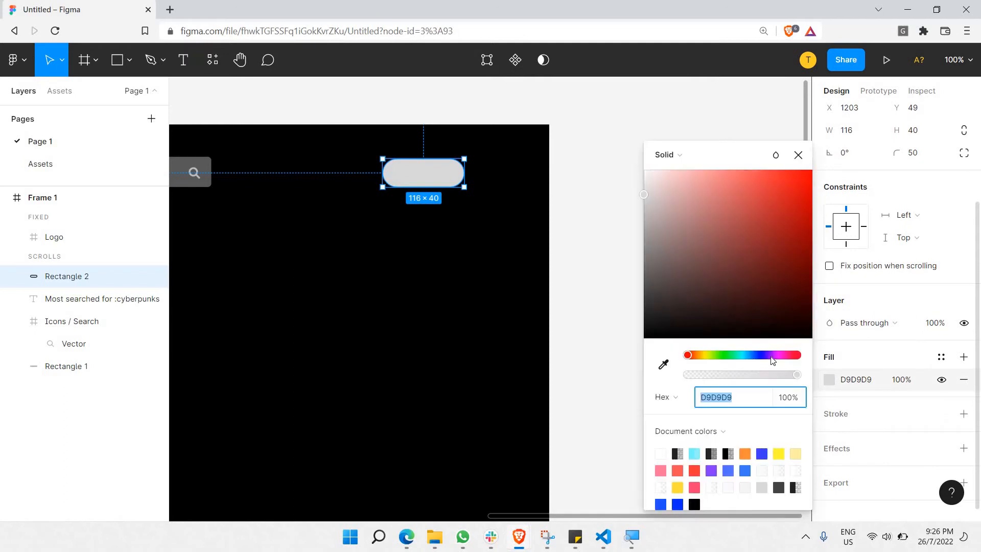
left_click(768, 355)
left_click_drag(786, 208, 883, 114)
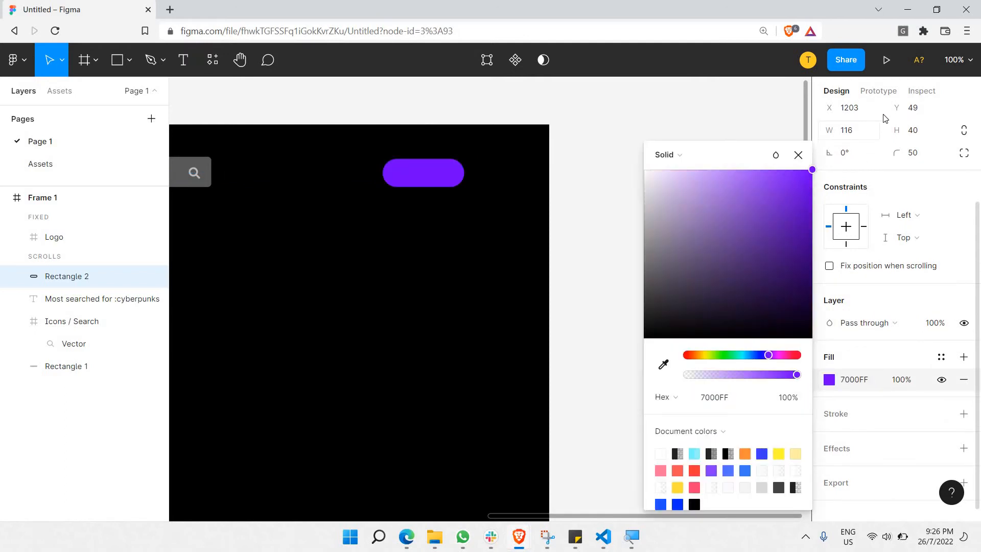
left_click_drag(786, 172, 797, 215)
left_click(766, 360)
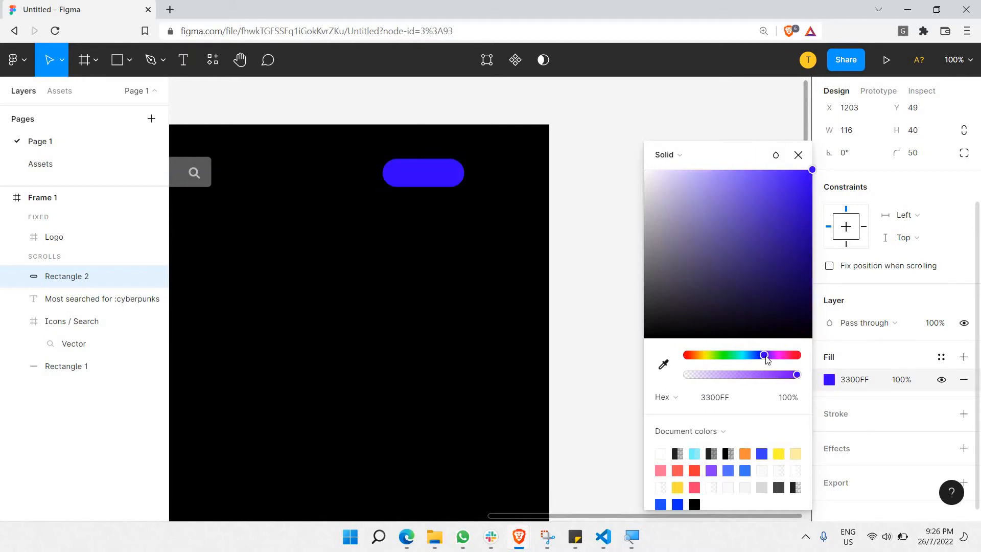
left_click_drag(767, 359, 772, 359)
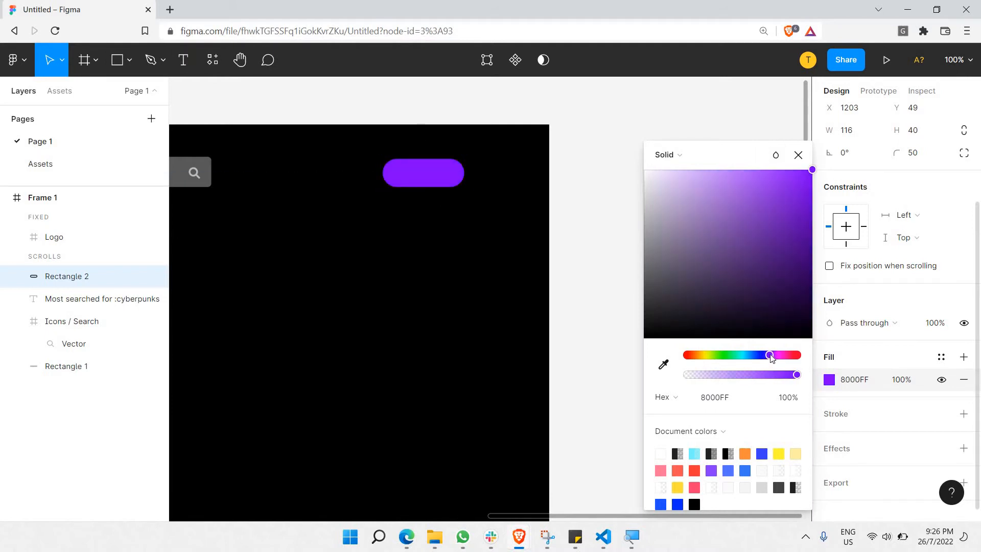
left_click(792, 181)
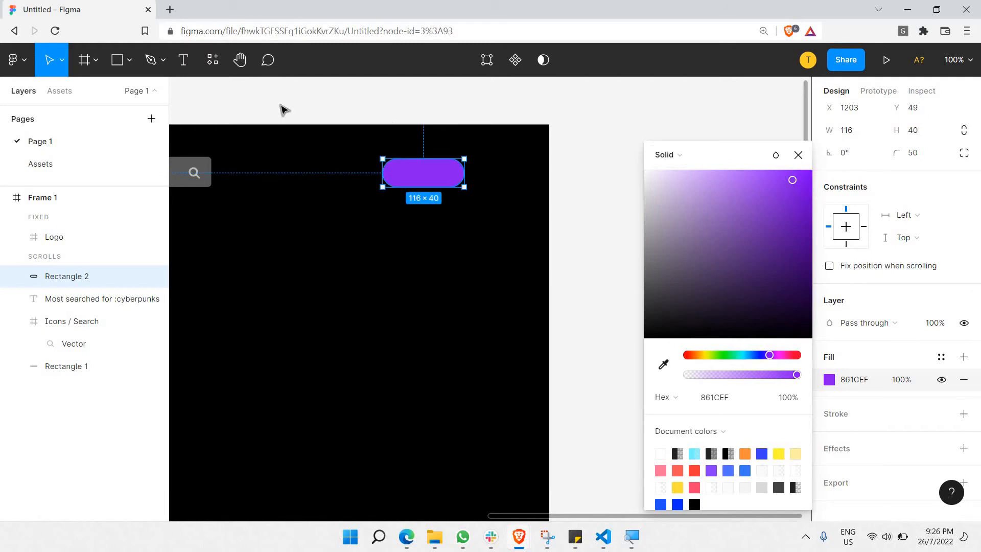
left_click(285, 110)
Add a "+ Create" text box of about 111 × 29 px on the purple button, center-aligned with a white FFFFFF fill at 100%.
key("t")
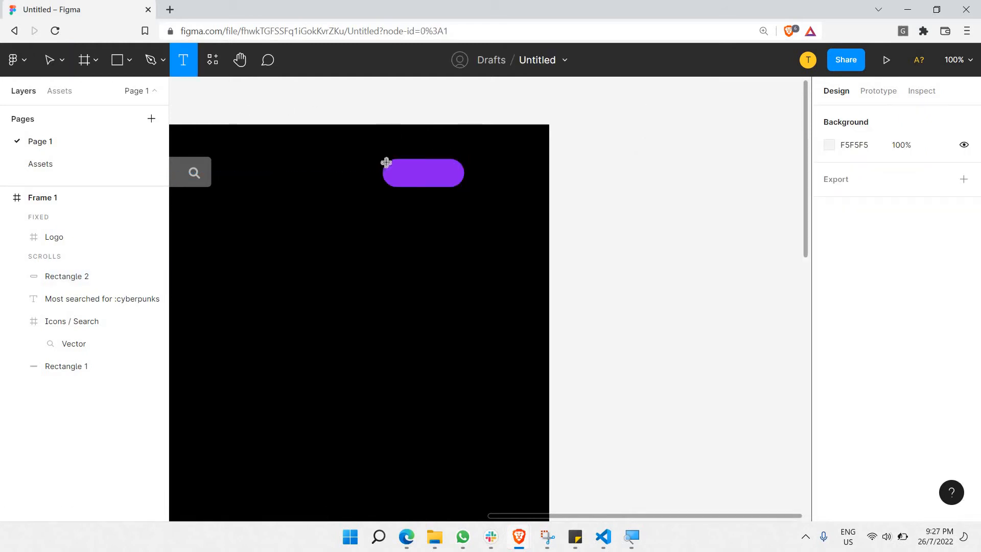
left_click_drag(385, 161, 465, 183)
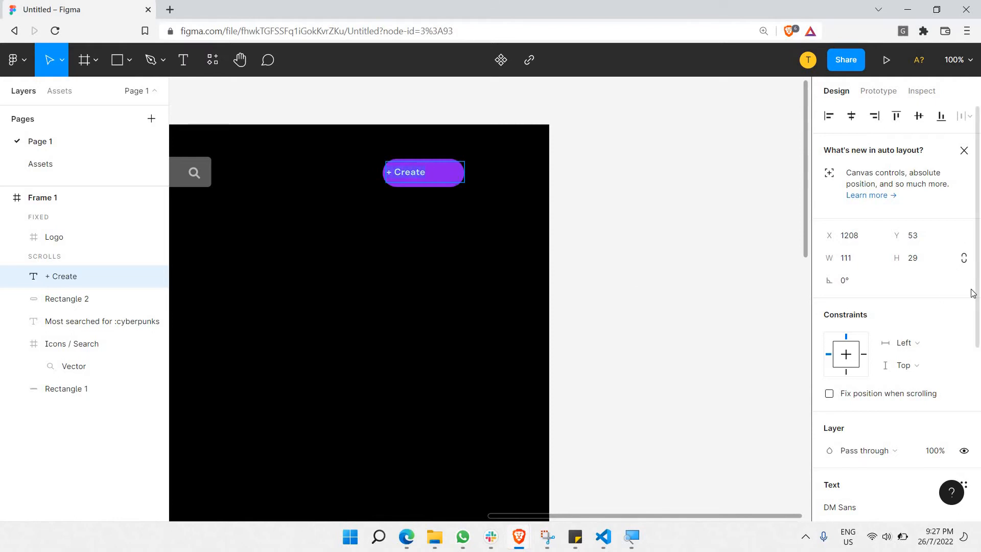
scroll(848, 358, "down", 4)
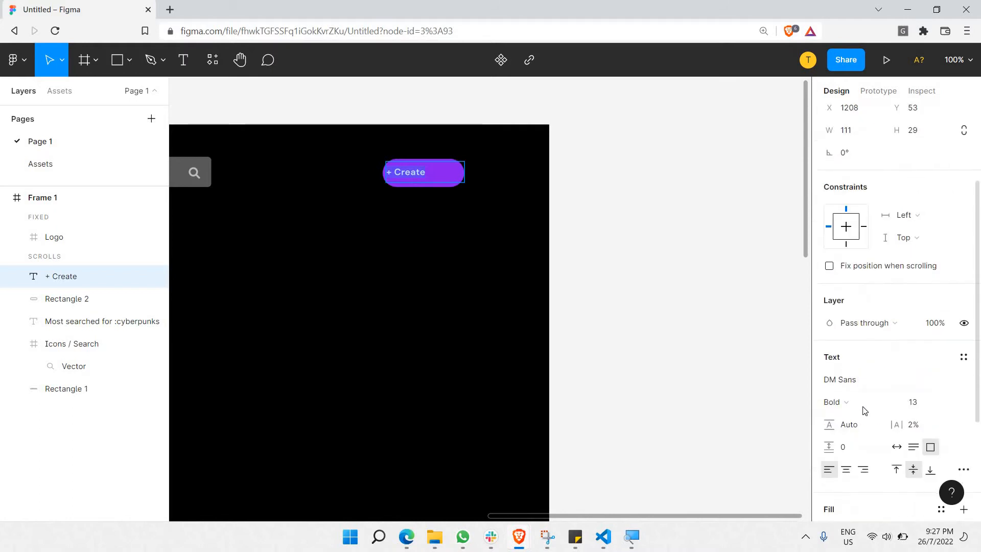
left_click(846, 405)
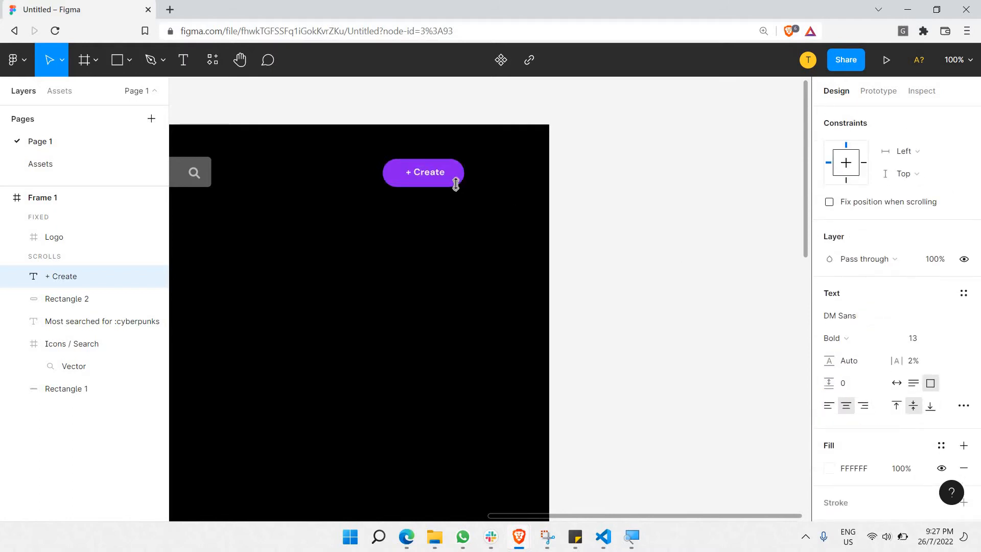
key("Escape")
Narrow the "+ Create" label's text box to 99 px wide from its right edge.
scroll(455, 183, "up", 5)
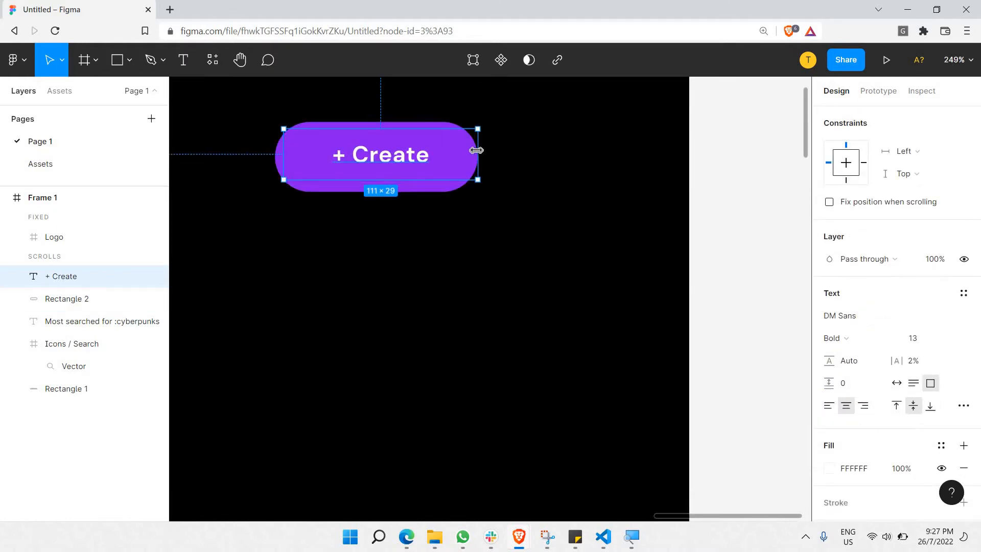
left_click_drag(474, 151, 461, 171)
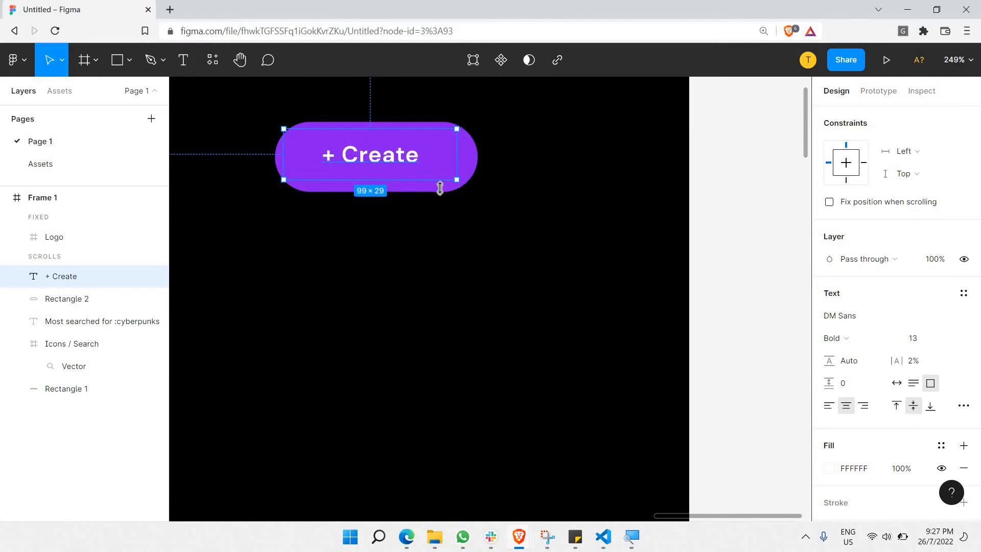
Enlarge the "+ Create" label's text box to 116 × 40 px so it covers the whole purple button.
left_click_drag(440, 188, 440, 192)
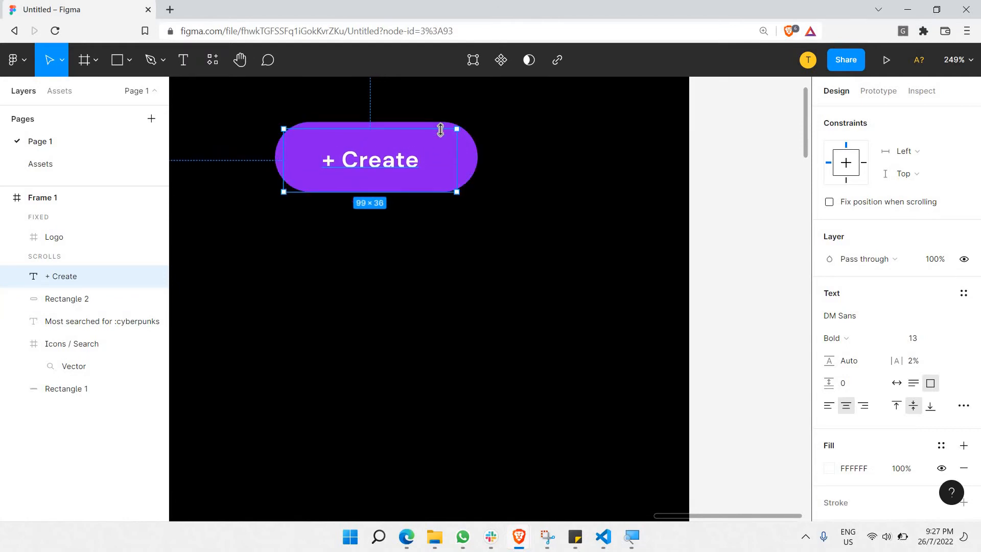
left_click_drag(440, 130, 479, 152)
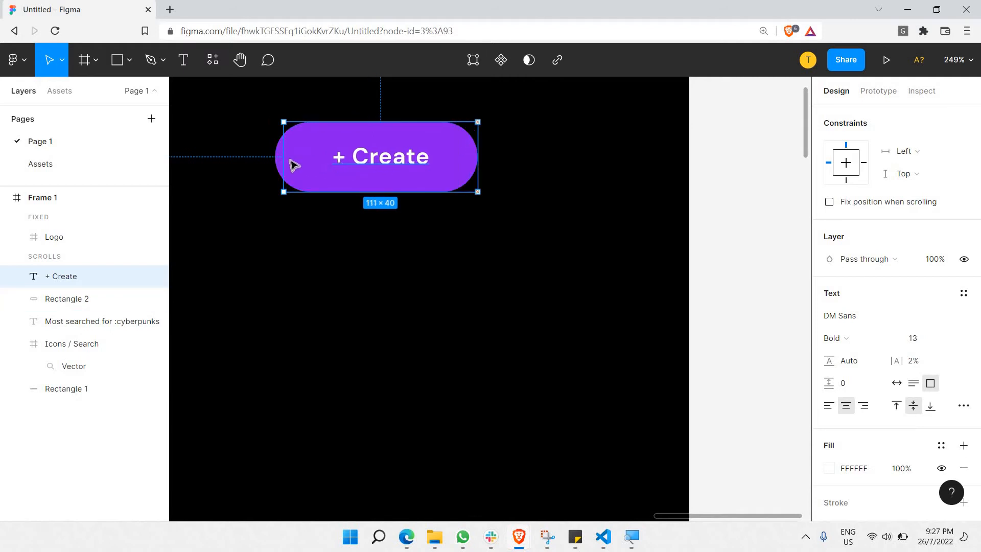
left_click_drag(278, 163, 274, 163)
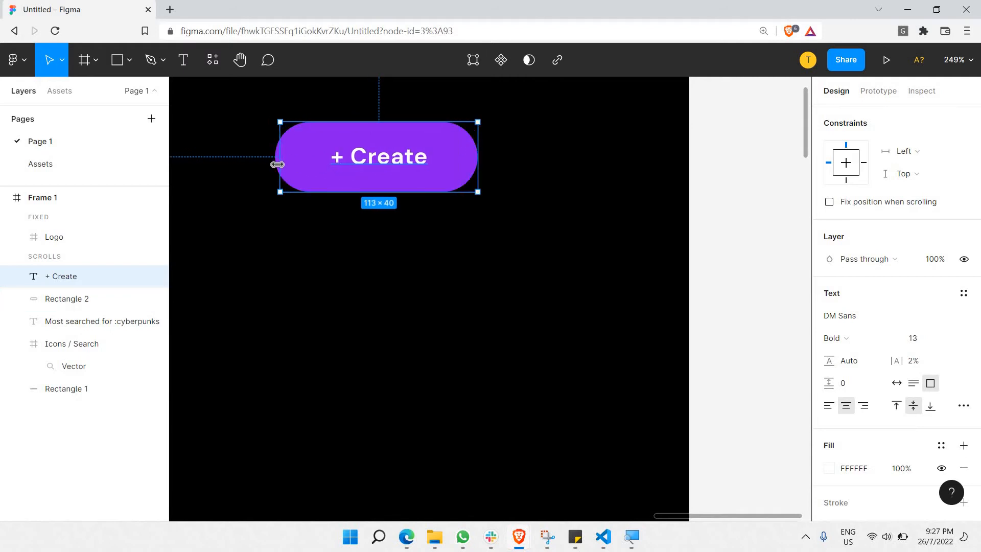
Set the "+ Create" label's font size to 15.
double_click(365, 161)
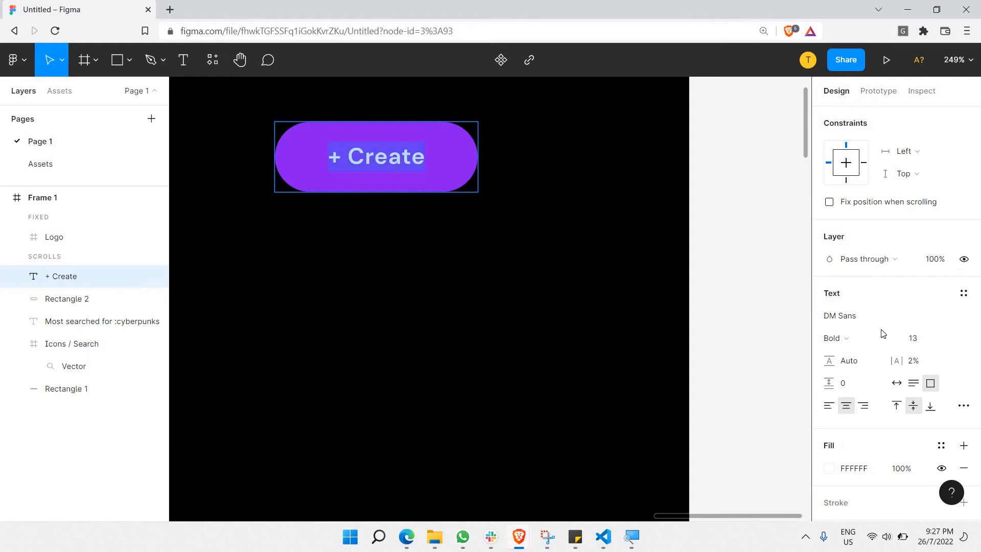
left_click(947, 338)
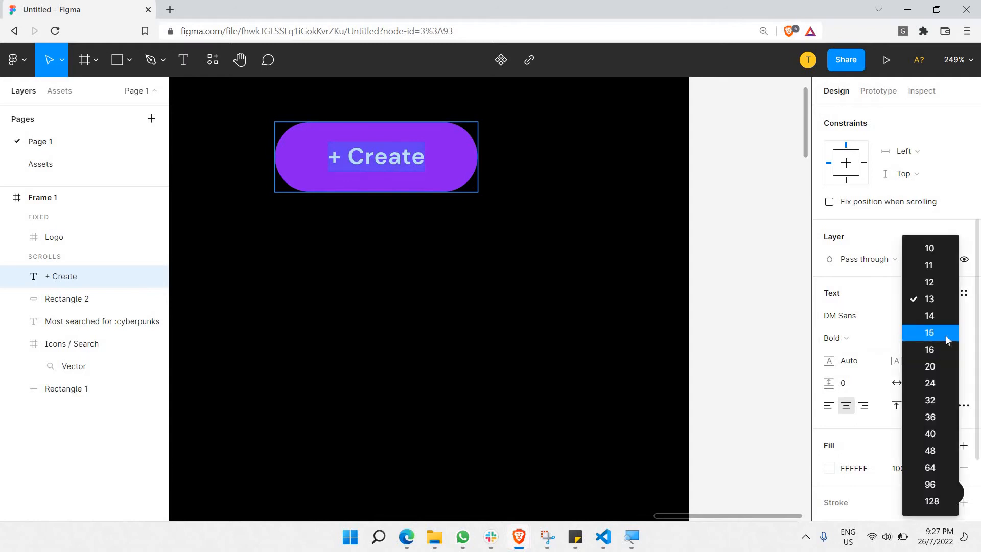
left_click(946, 336)
key("Escape")
left_click(591, 211)
scroll(603, 208, "down", 5)
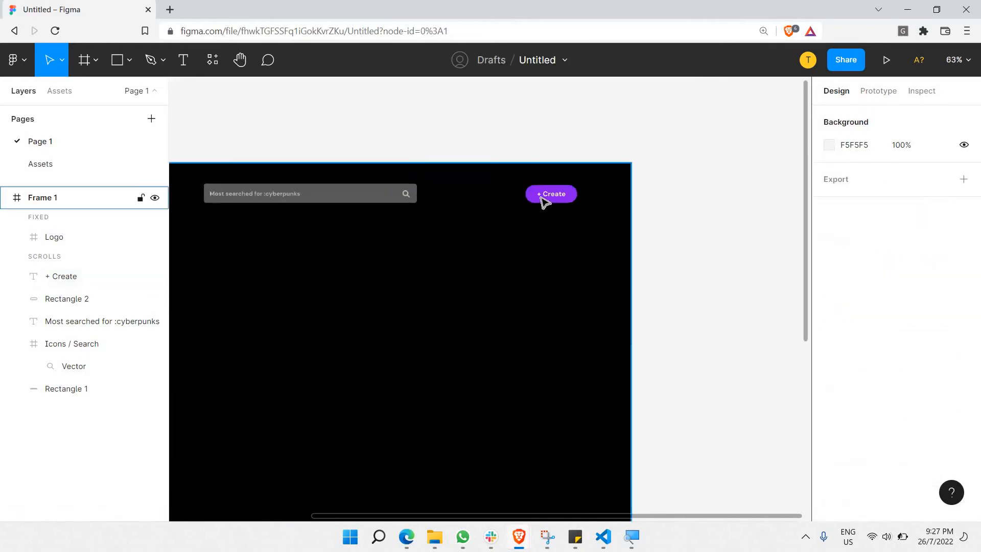
Group the "+ Create" label with the purple pill-shaped rectangle behind it.
left_click(544, 202)
scroll(556, 198, "up", 10)
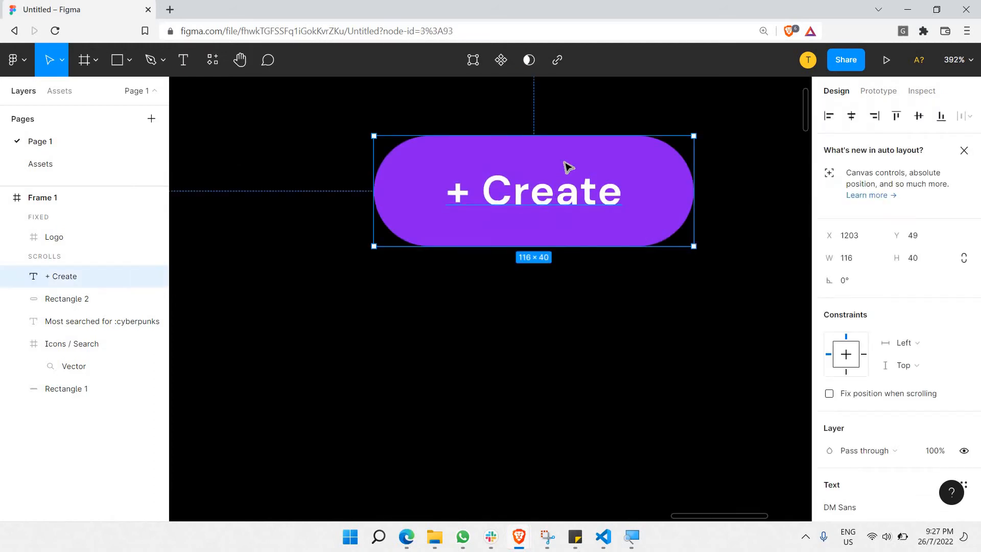
key("Escape")
left_click(537, 167)
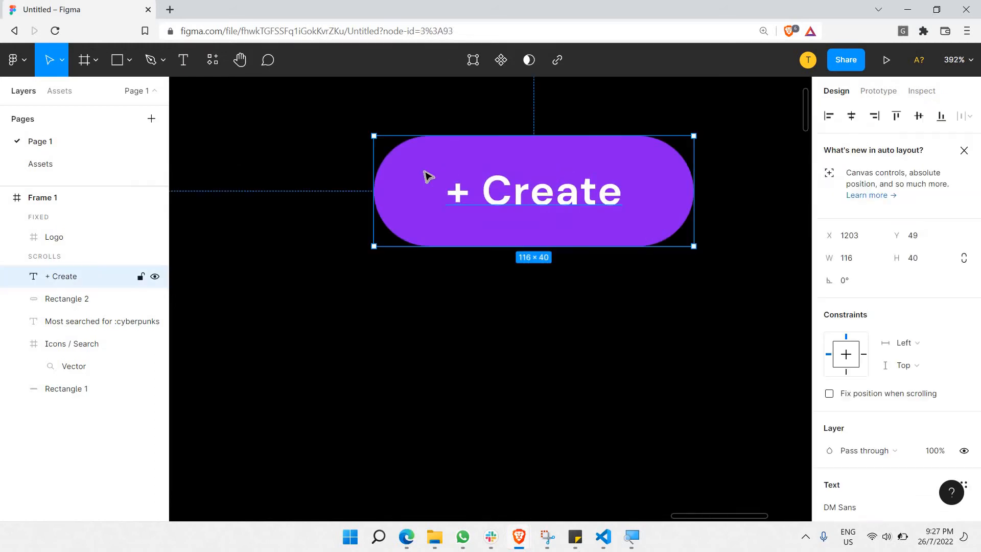
left_click(394, 175, "shift")
right_click(389, 225)
left_click(471, 260)
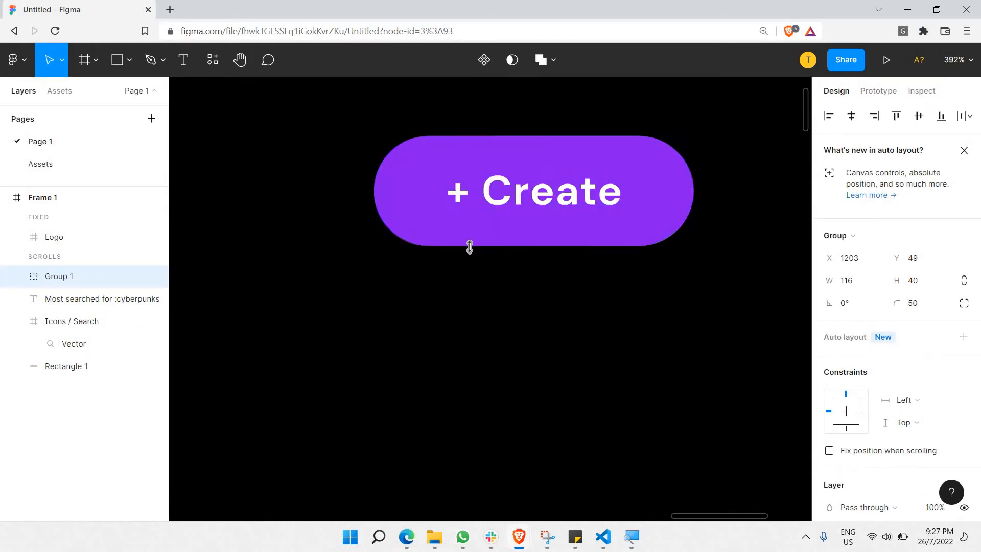
Undo the accidental scaling of the "+ Create" button group and place the group at X 1159, Y 49.
scroll(468, 247, "down", 10)
left_click_drag(469, 238, 473, 244)
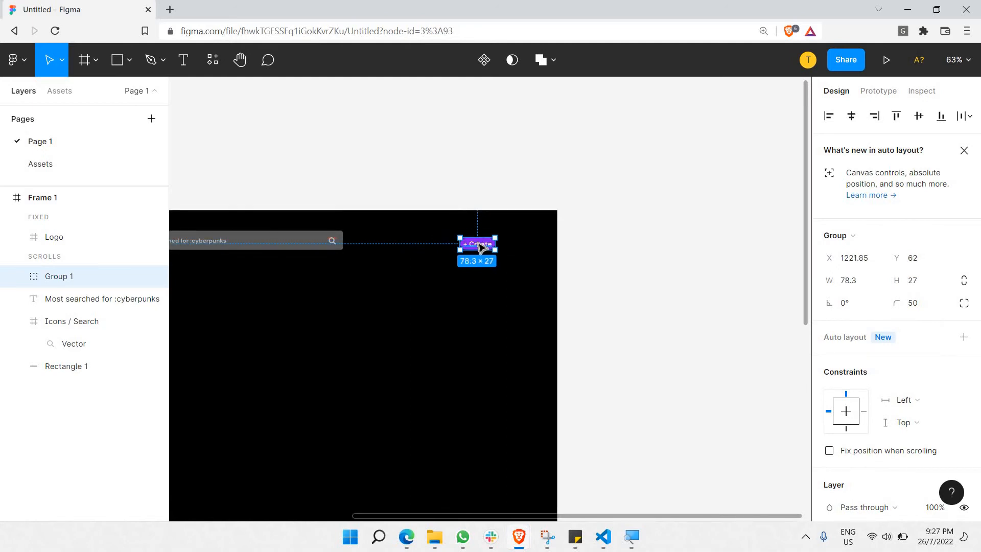
key("ctrl+z")
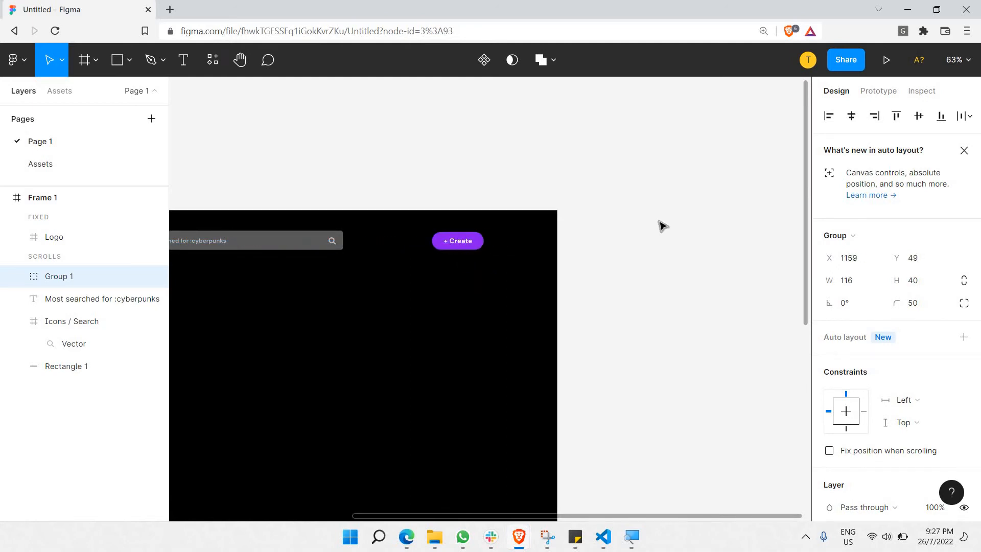
left_click(597, 232)
scroll(478, 234, "up", 3)
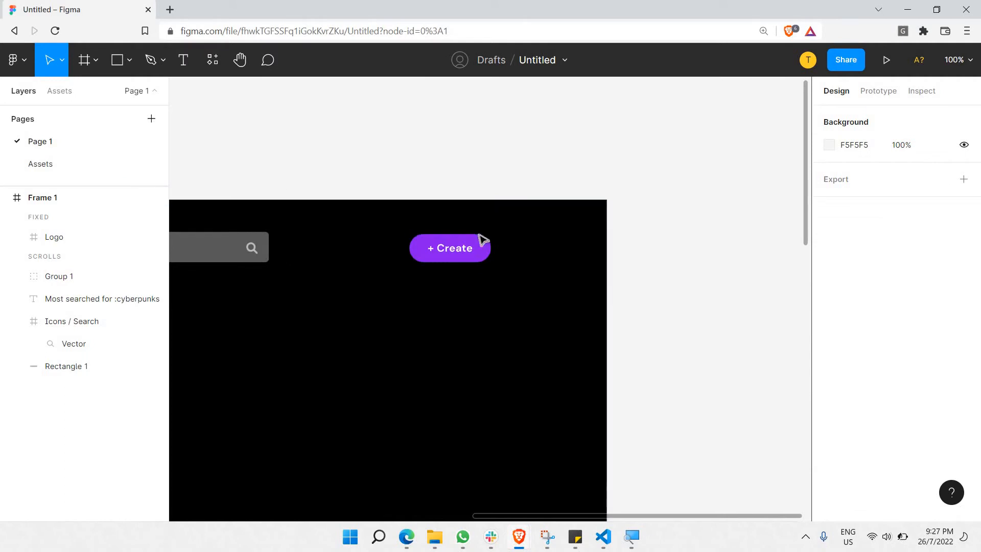
Draw a circle of 42 × 42 px to the right of the "+ Create" button in the header.
left_click(130, 62)
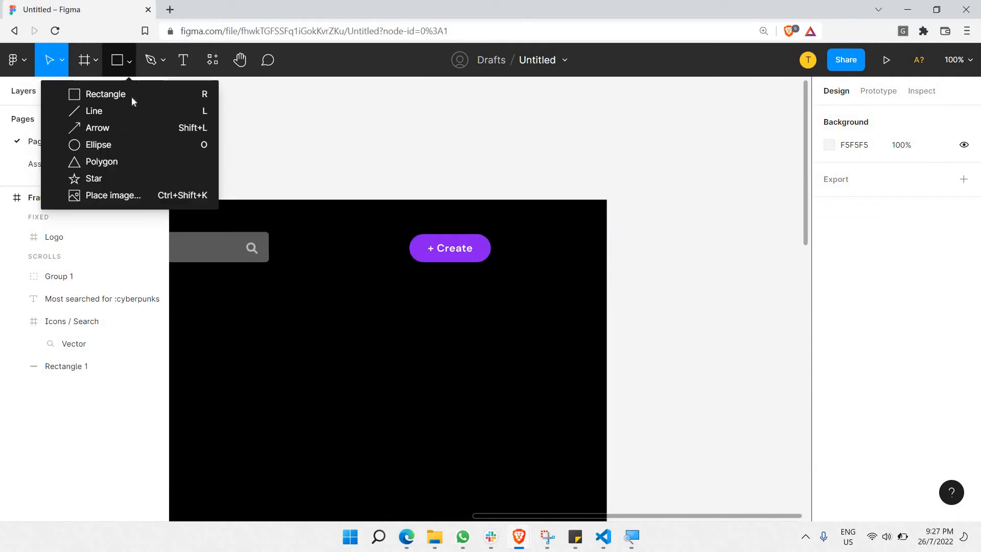
left_click(123, 142)
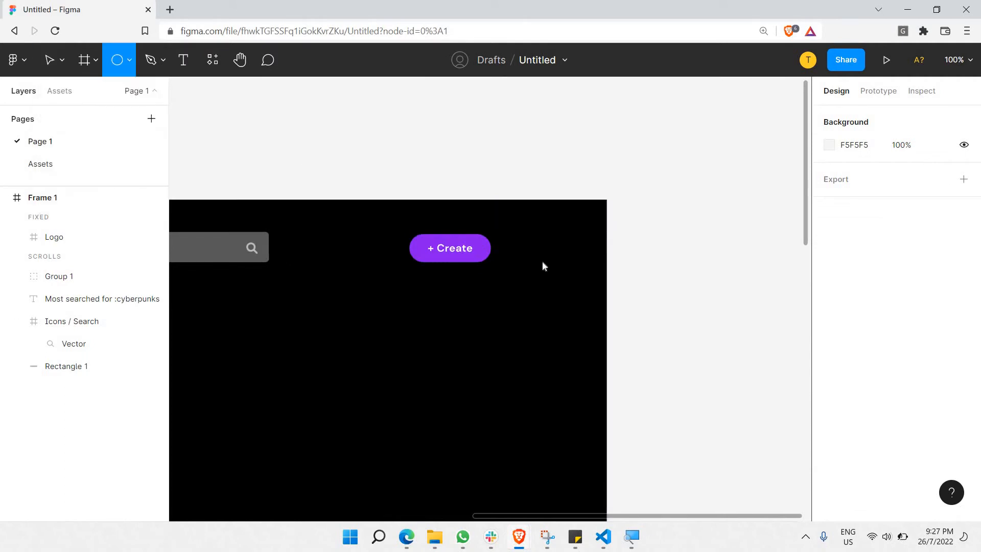
mouse_move(543, 262)
left_mouse_down()
mouse_move(513, 229)
mouse_move(538, 256)
mouse_move(483, 253)
left_mouse_up()
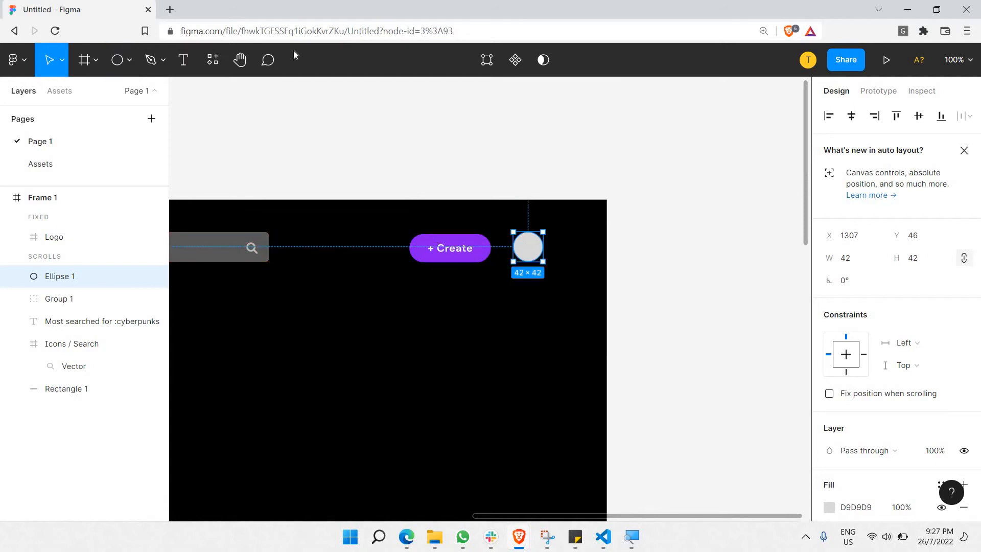
left_click(169, 10)
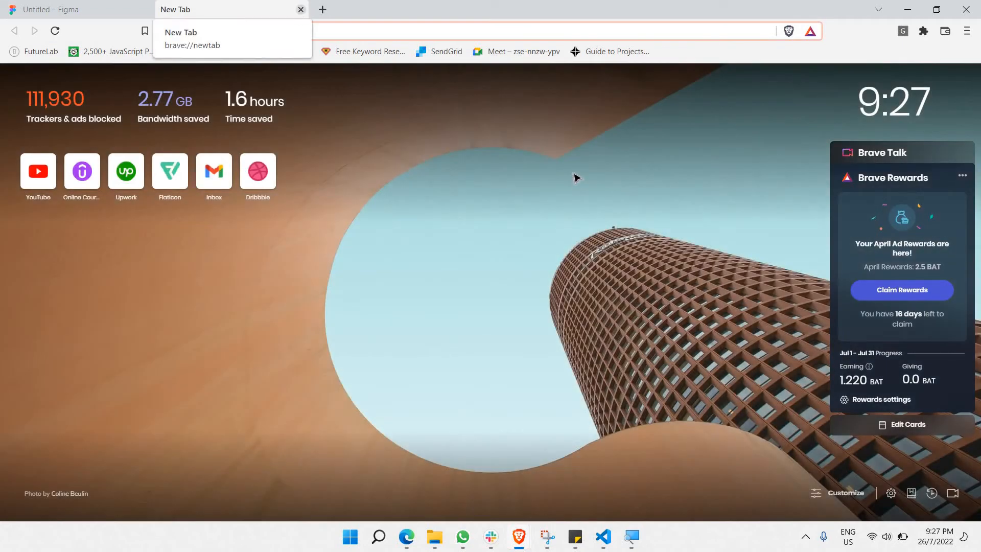
key("ctrl+w")
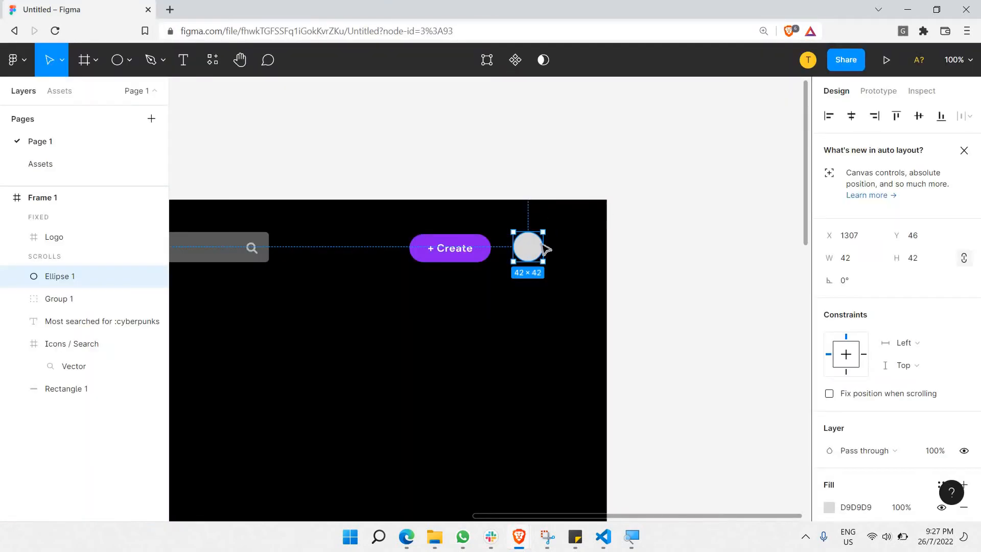
left_click(513, 161)
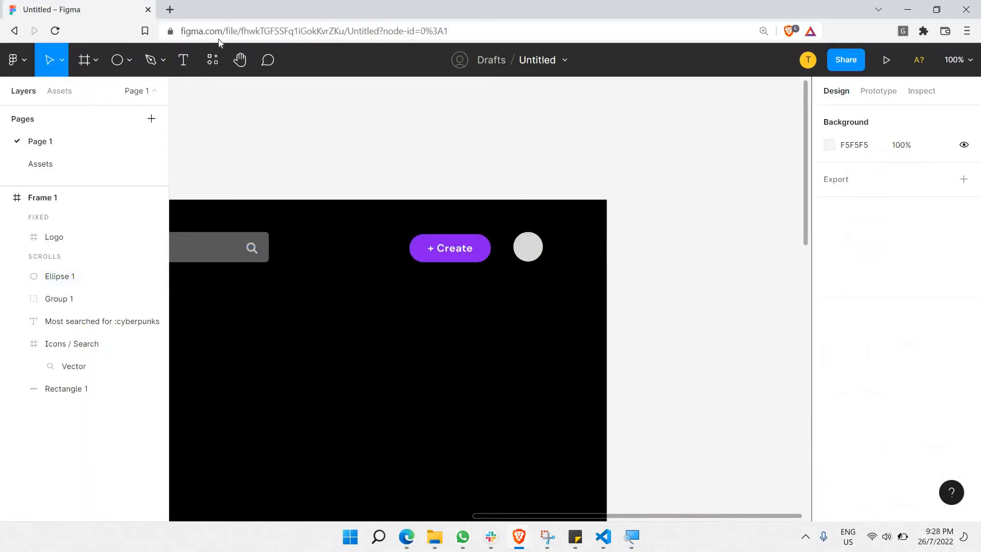
Search Google for "3d avatar" images in a new browser tab.
left_click(169, 9)
type("3d av")
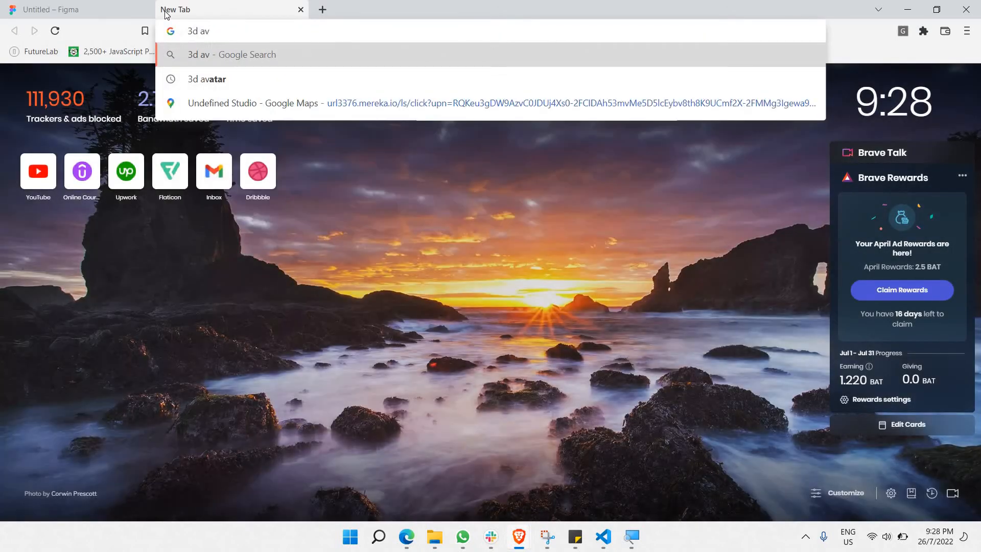
type("atar")
key("Return")
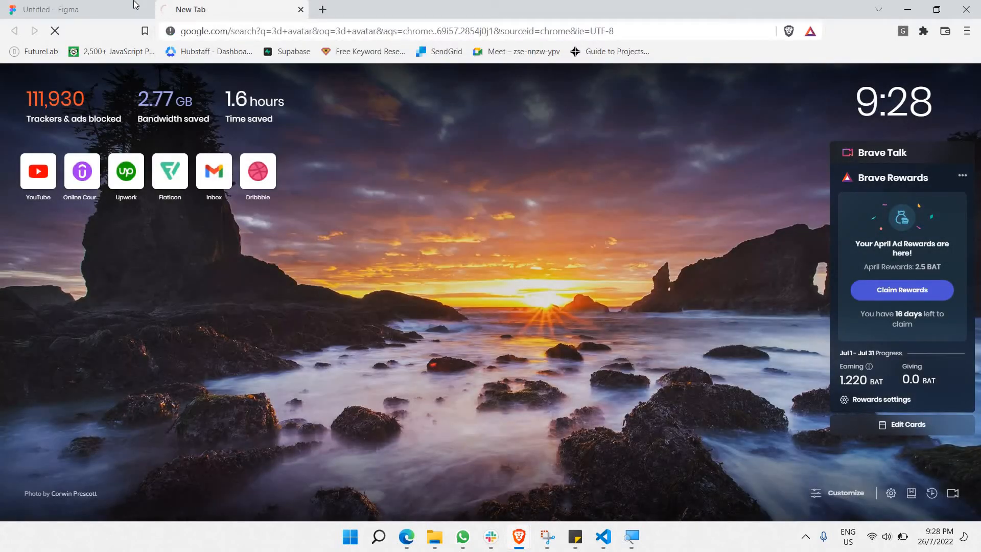
left_click(81, 9)
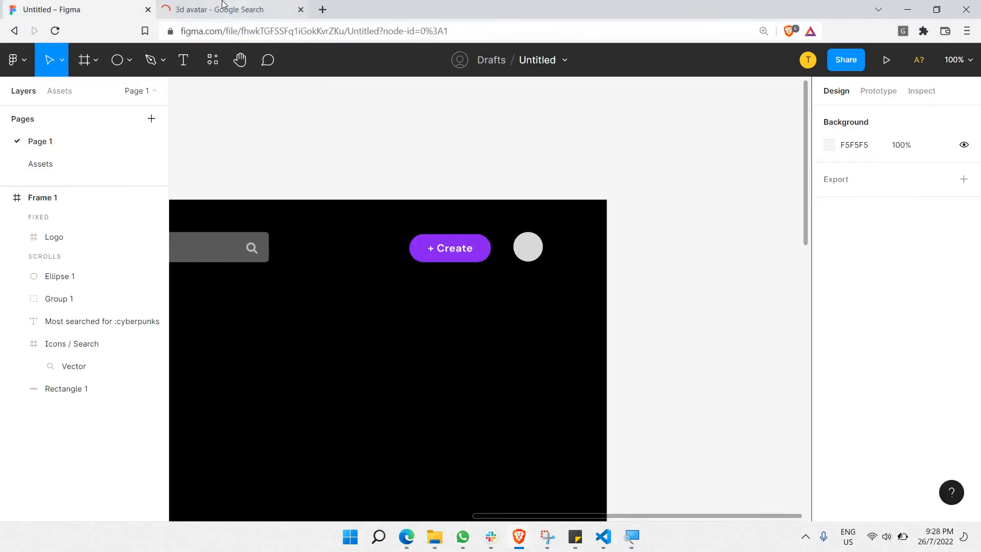
left_click(225, 7)
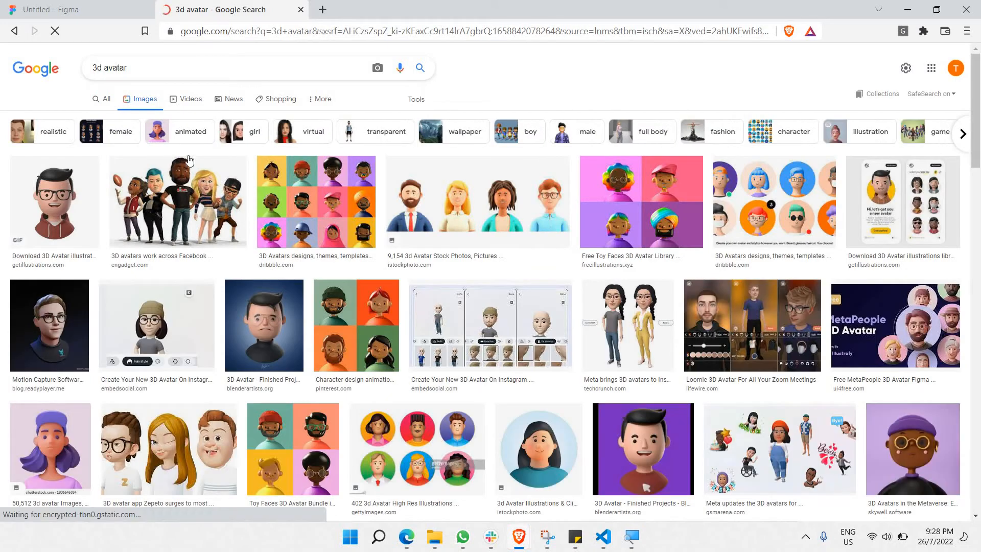
Copy the round iStock avatar image of a dark-haired woman in a teal top from the image results.
left_click(534, 432)
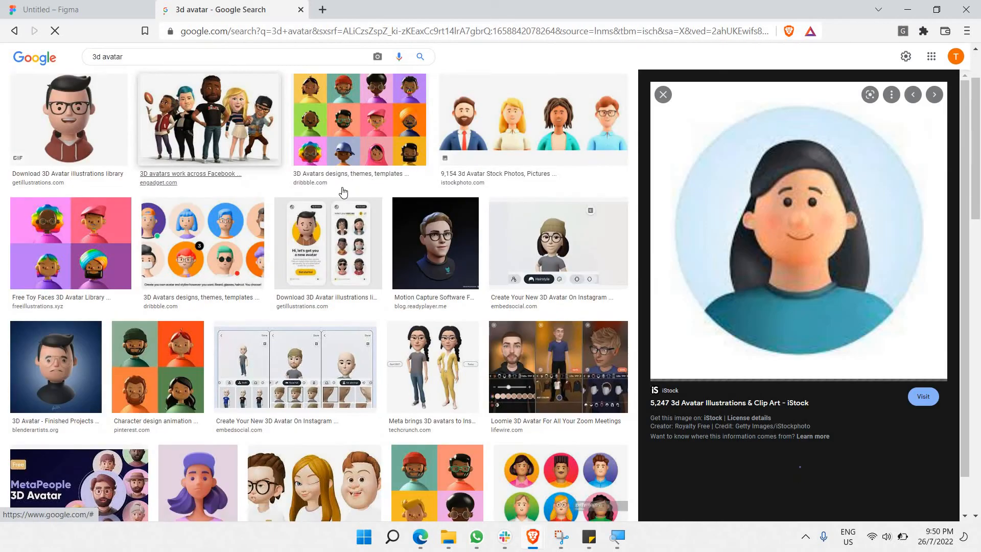
right_click(796, 207)
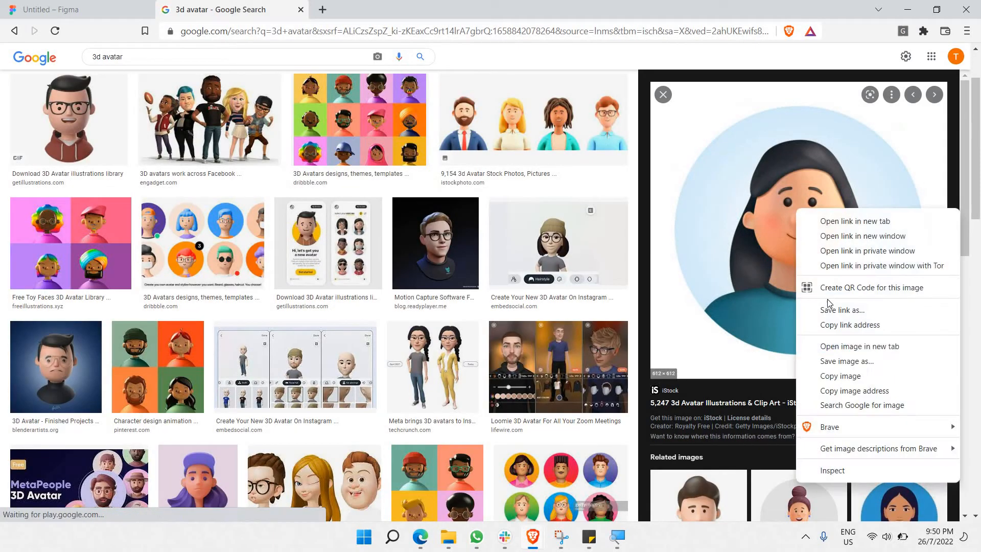
left_click(837, 376)
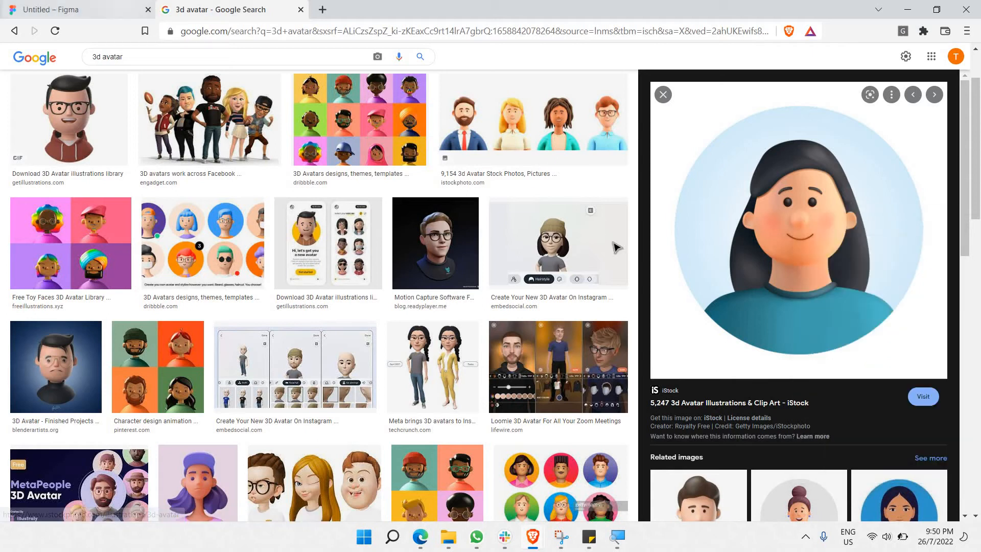
Switch back to the Figma file and fill the header's grey circle with the copied avatar image.
left_click(123, 5)
left_click(531, 250)
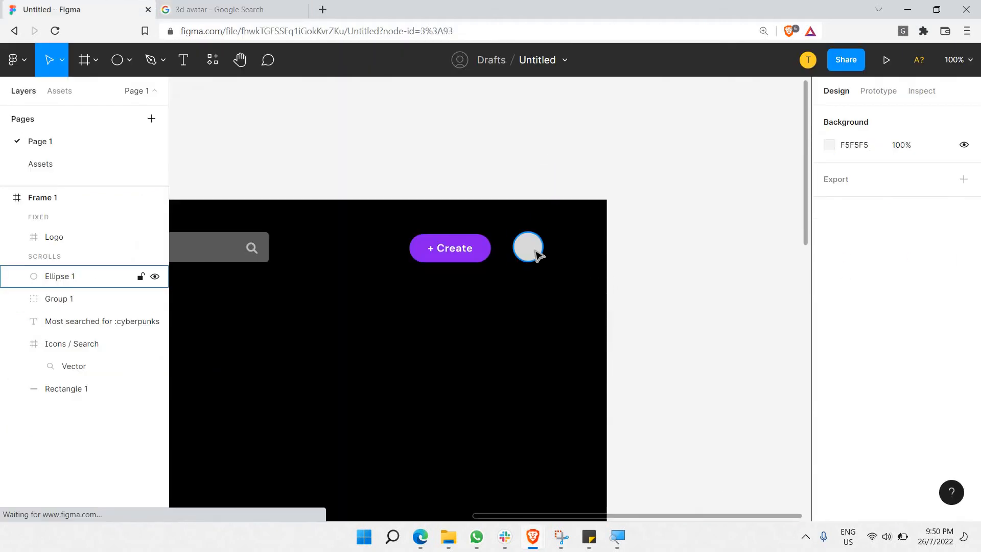
key("ctrl+v")
left_click(536, 249)
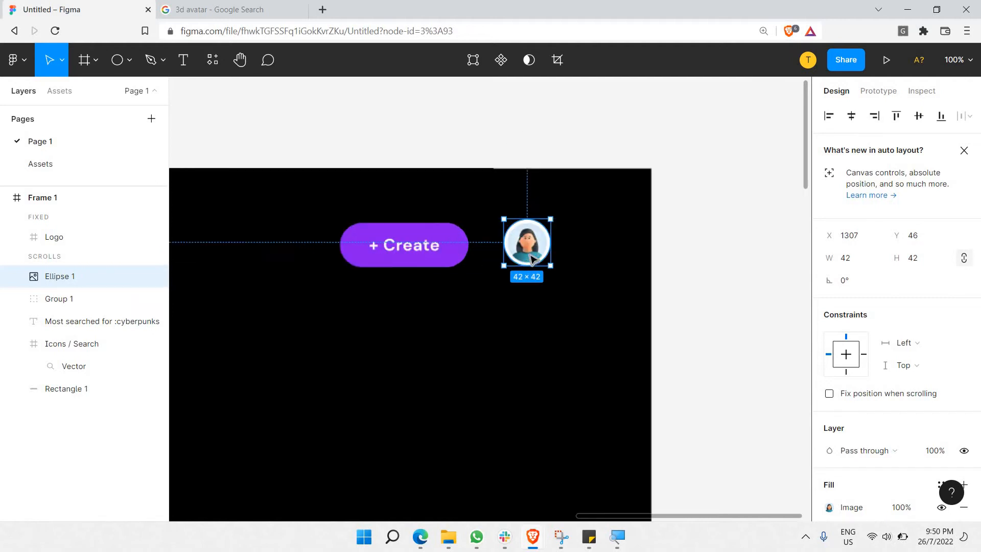
scroll(531, 256, "up", 10)
scroll(530, 257, "down", 5)
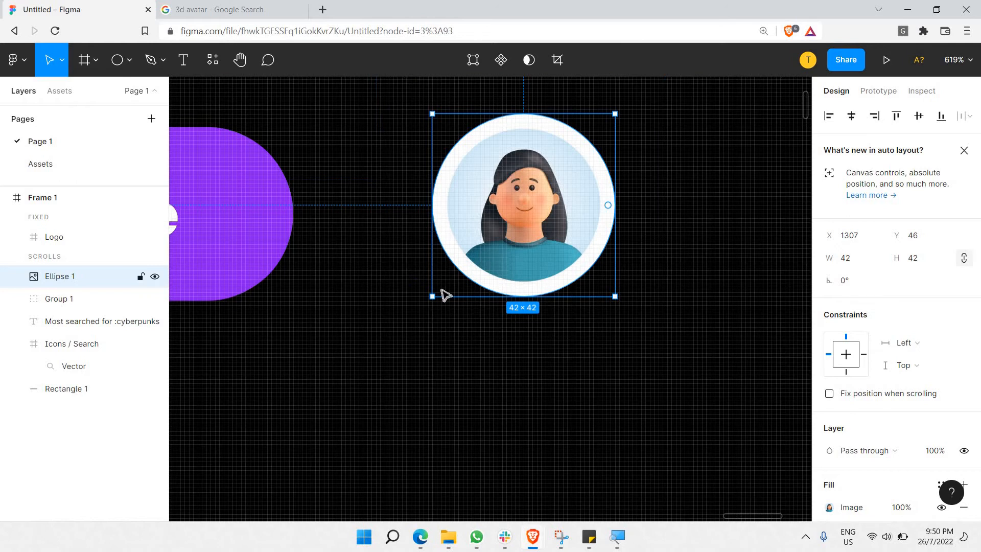
left_click_drag(430, 302, 425, 307)
key("ctrl+z")
left_click(649, 189)
scroll(648, 189, "down", 8)
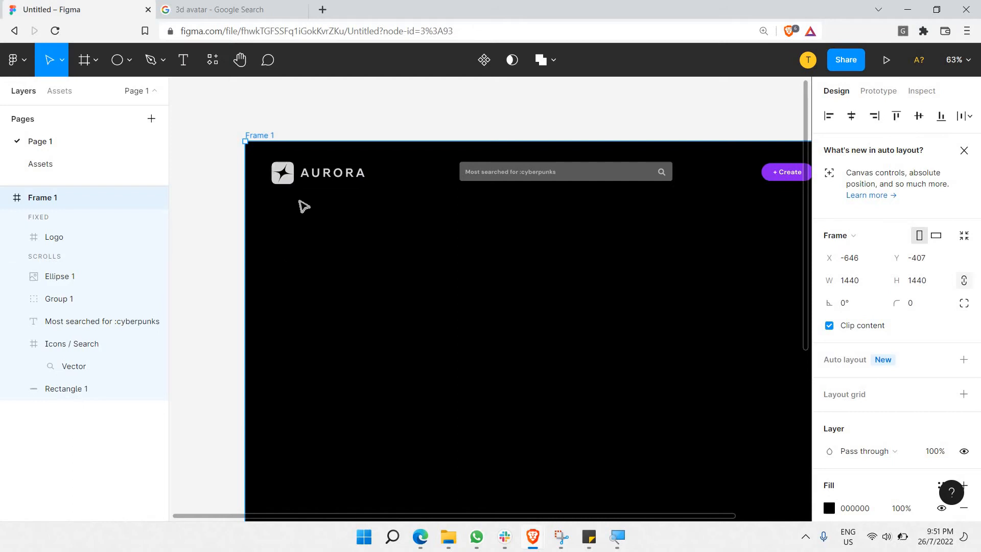
Copy the blue compass icon from the Assets page's components and paste it into Frame 1 on Page 1.
left_click(97, 167)
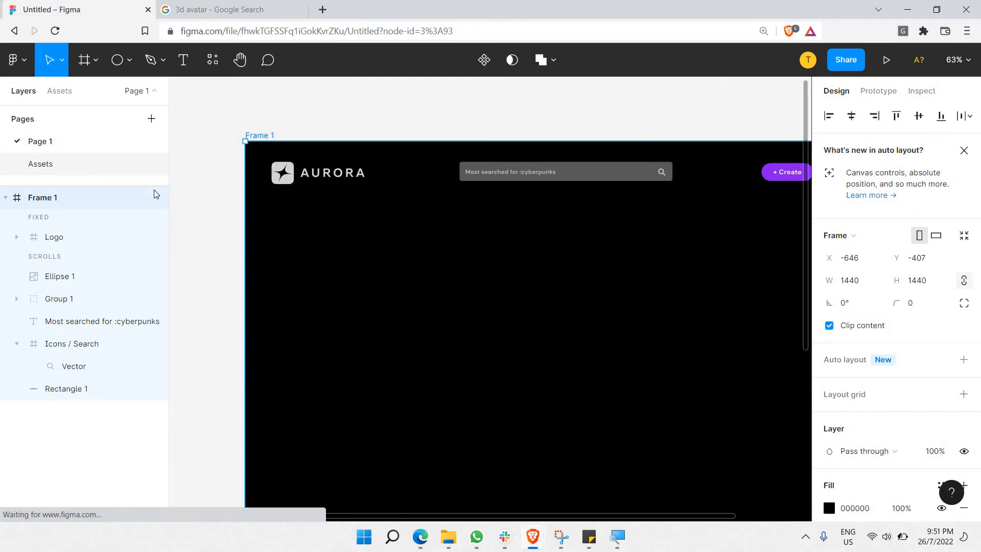
scroll(315, 236, "down", 2)
scroll(318, 220, "up", 1)
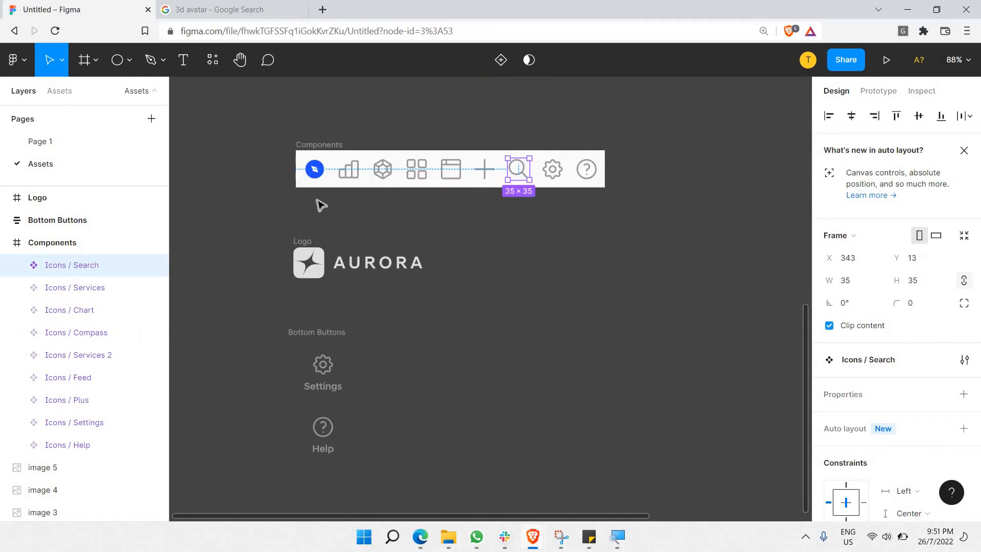
scroll(307, 255, "up", 2)
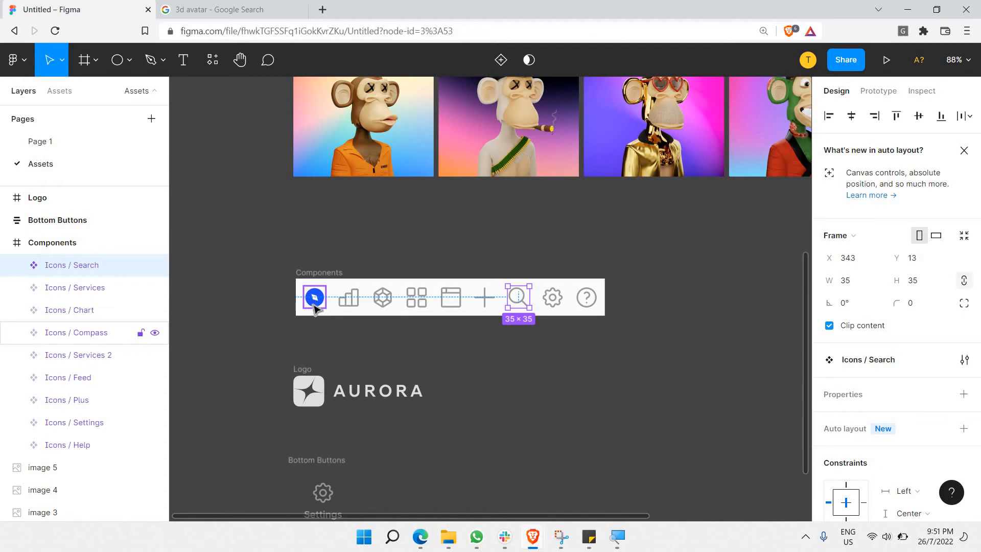
left_click(313, 302)
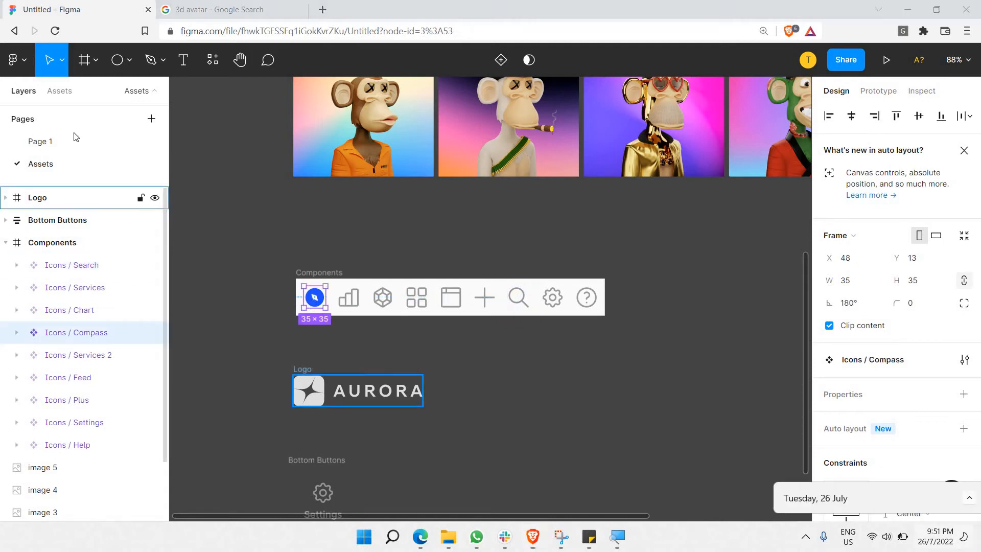
left_click(72, 142)
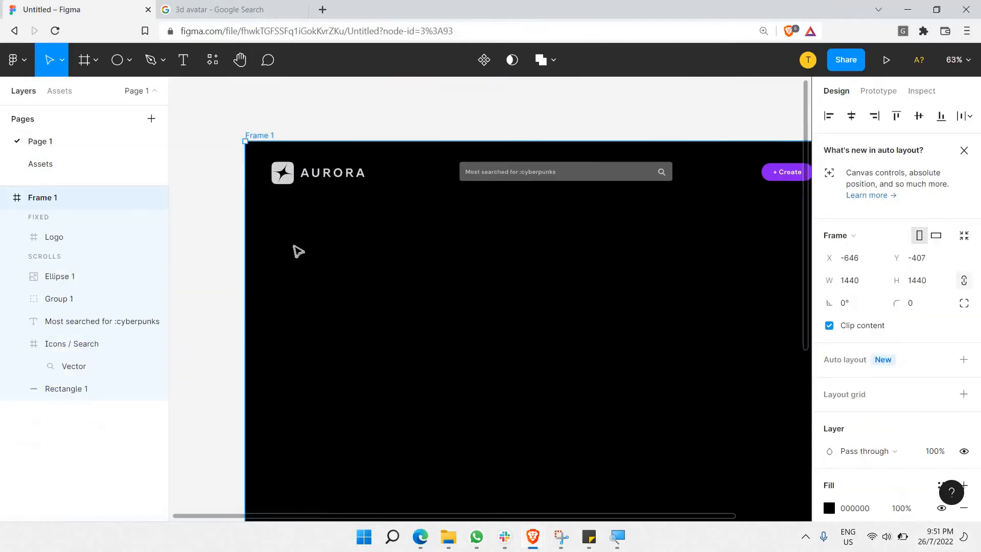
key("ctrl+v")
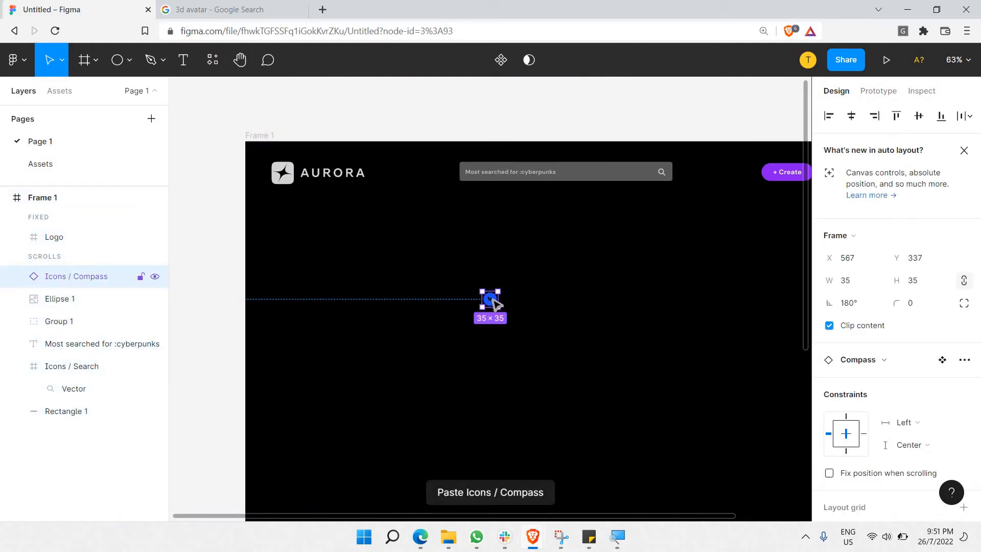
Move the compass icon beneath the Aurora logo and enlarge it to 45 × 45.
left_click_drag(494, 304, 285, 241)
scroll(269, 222, "up", 10)
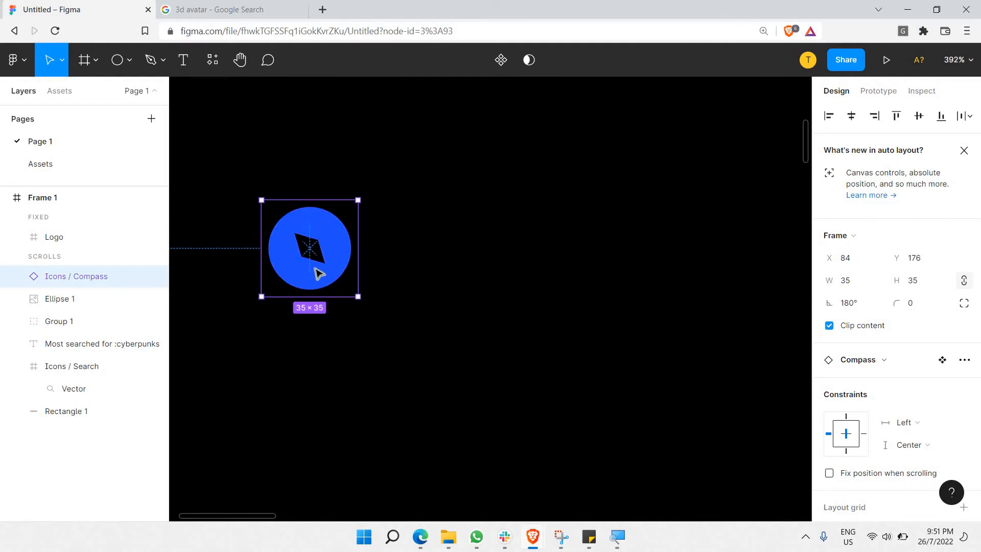
key("Escape")
left_click(323, 281)
scroll(327, 286, "down", 5)
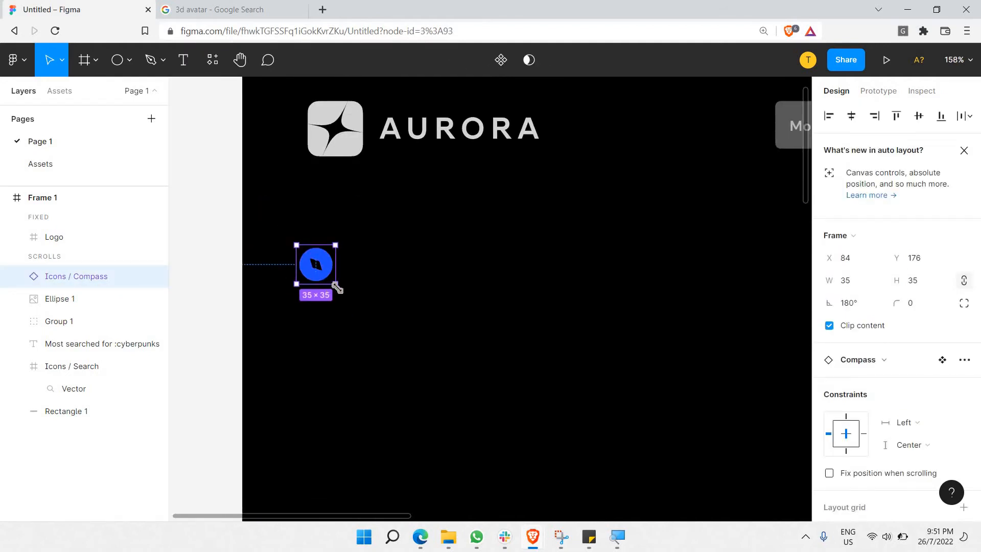
mouse_move(345, 296)
left_mouse_down()
mouse_move(357, 307)
mouse_move(342, 278)
left_mouse_up()
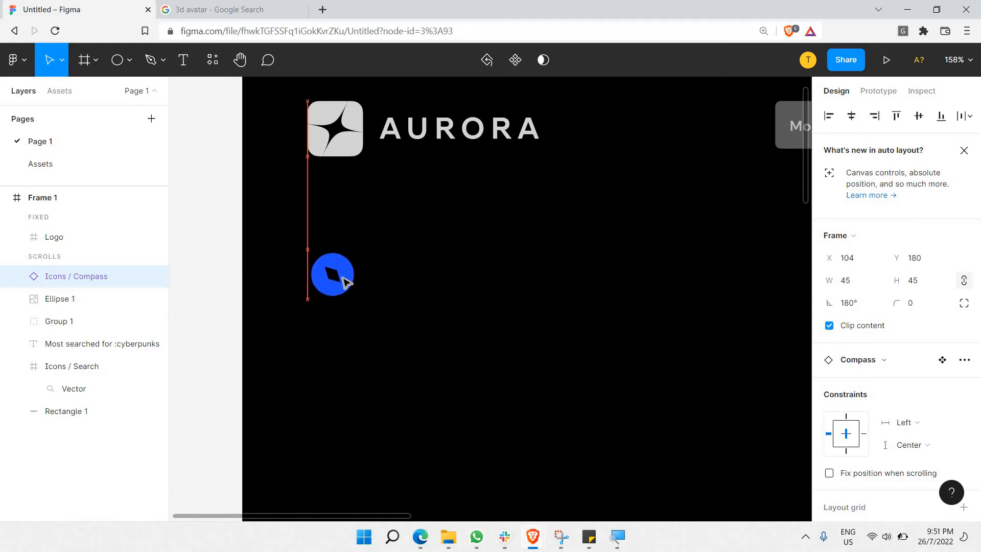
Draw a 51 × 51 square between the logo and the compass icon and fill it with white FFFFFF.
left_click(129, 60)
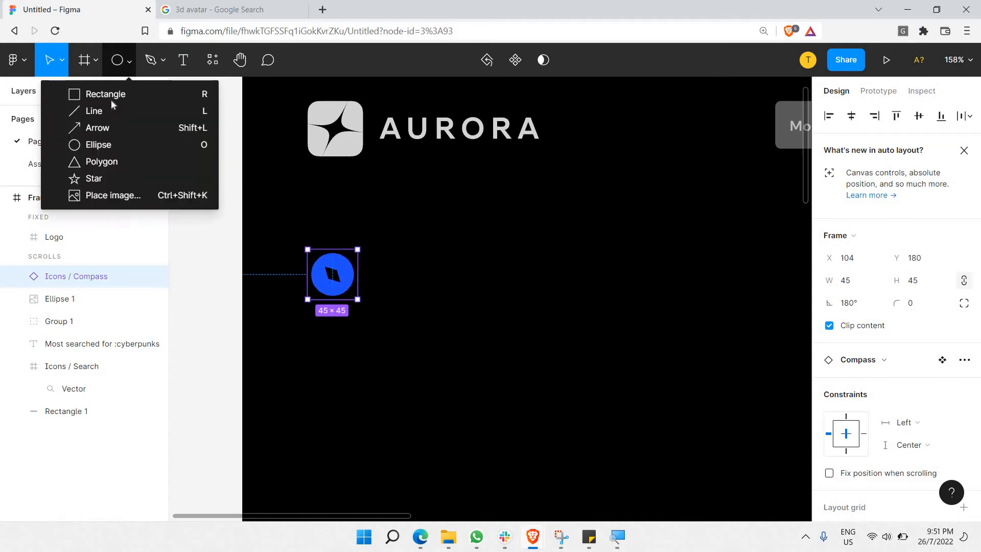
key("r")
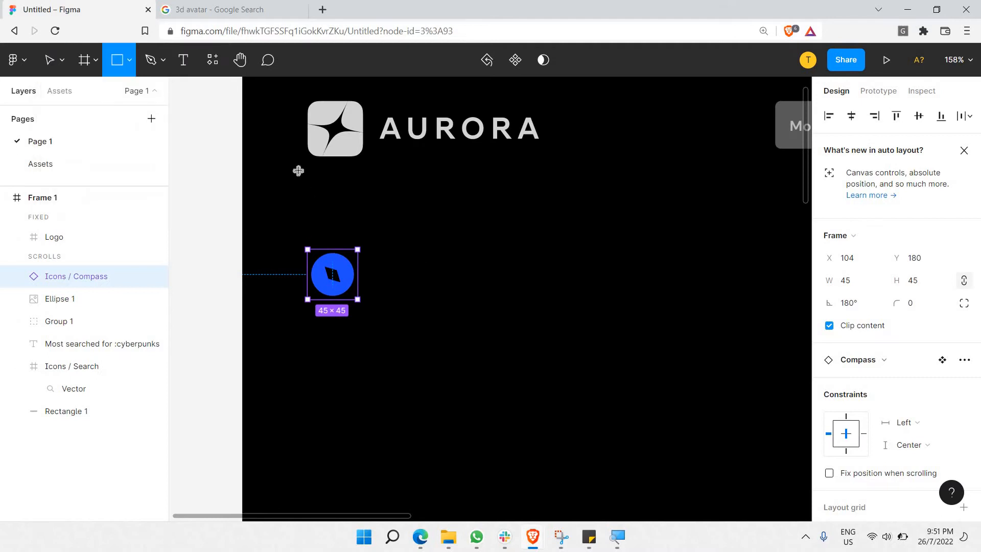
left_click_drag(328, 198, 354, 224)
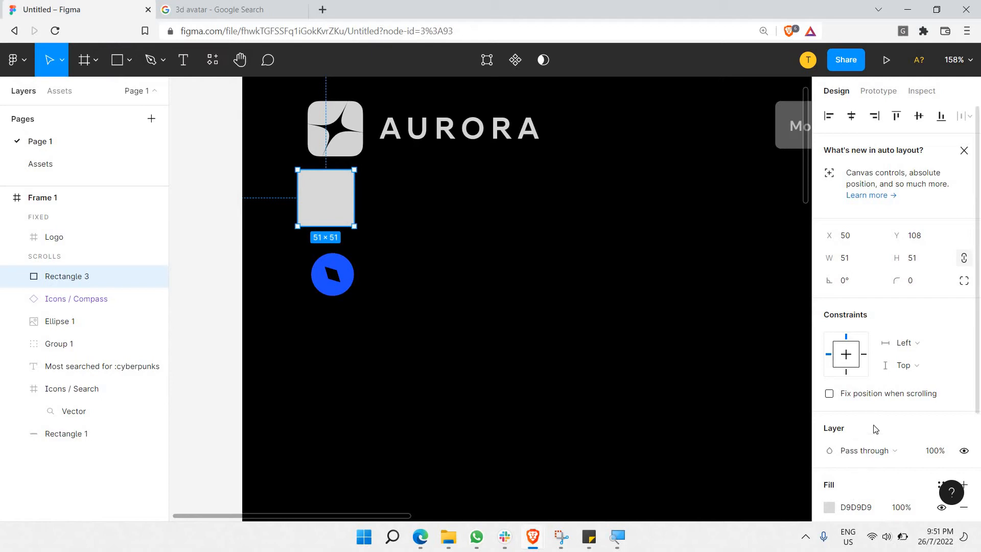
scroll(876, 429, "down", 3)
left_click(898, 386)
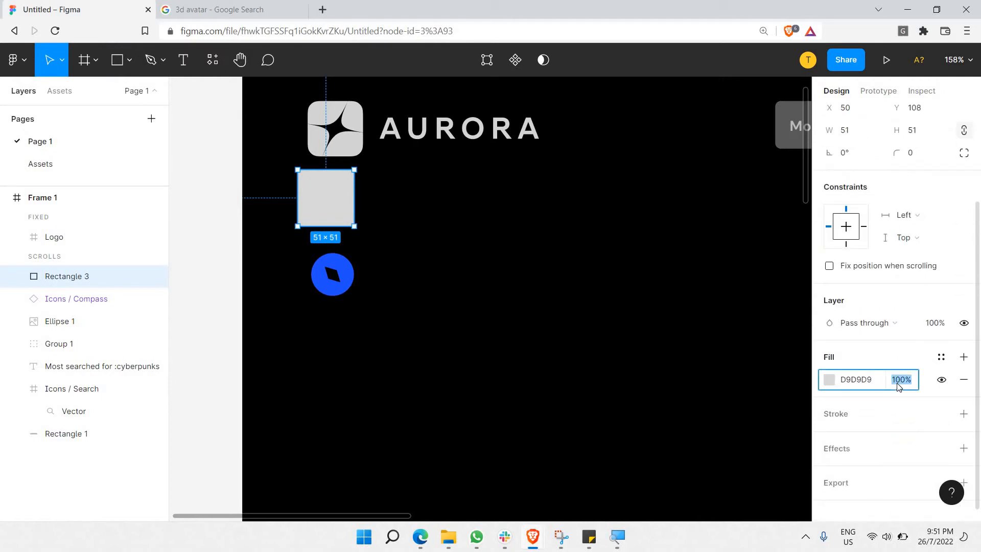
left_click(830, 381)
left_click_drag(734, 277, 616, 116)
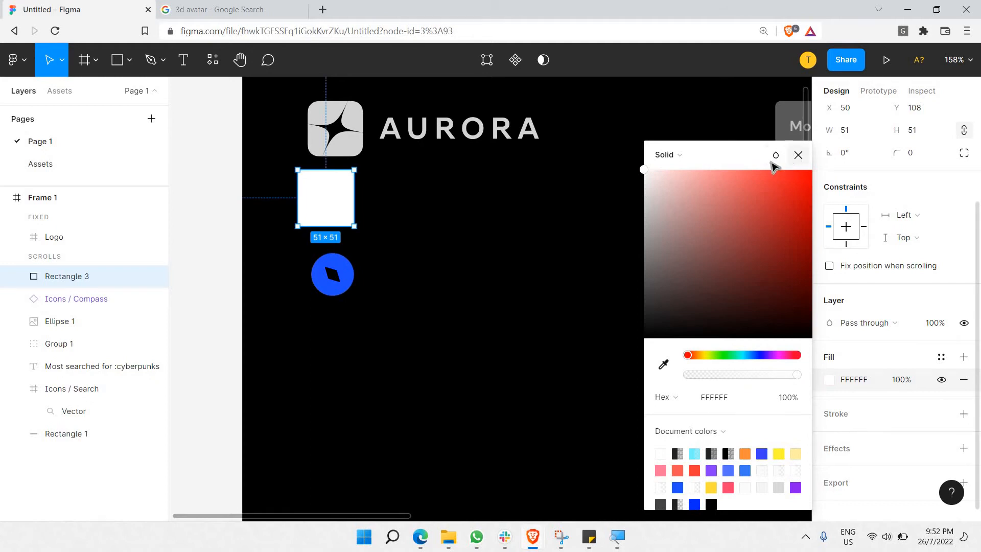
key("Escape")
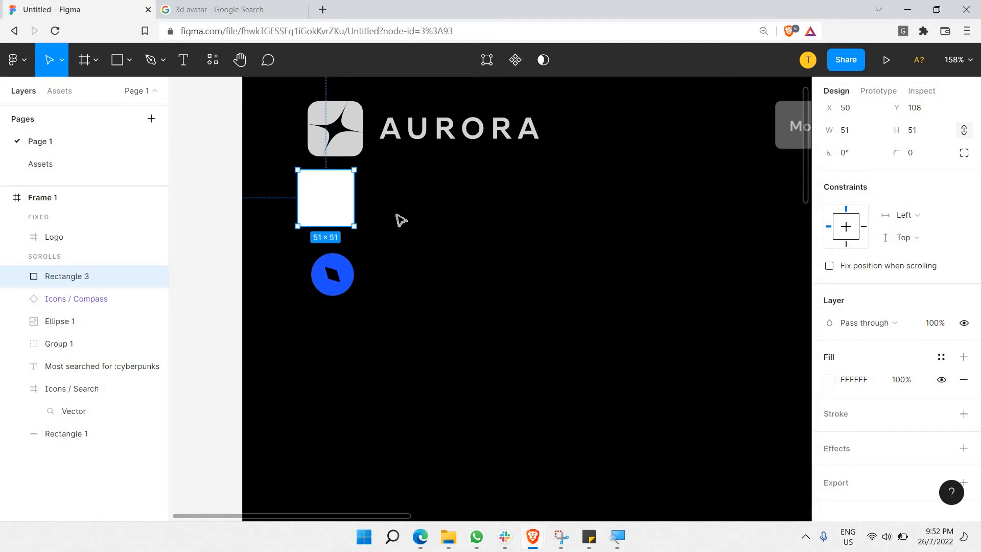
Send the white square to the back and centre it behind the compass icon.
left_click_drag(336, 201, 336, 246)
right_click(338, 267)
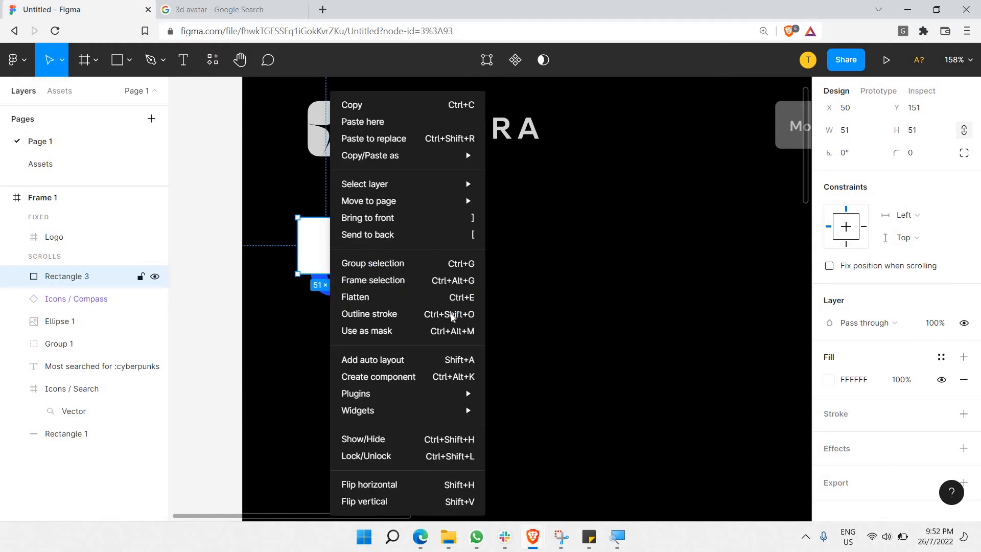
left_click(452, 234)
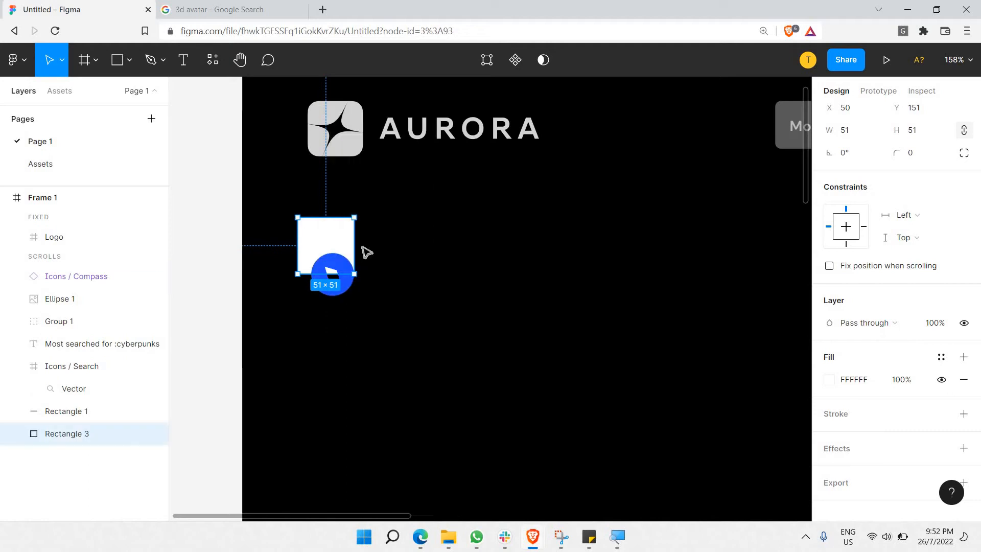
left_click_drag(342, 245, 349, 274)
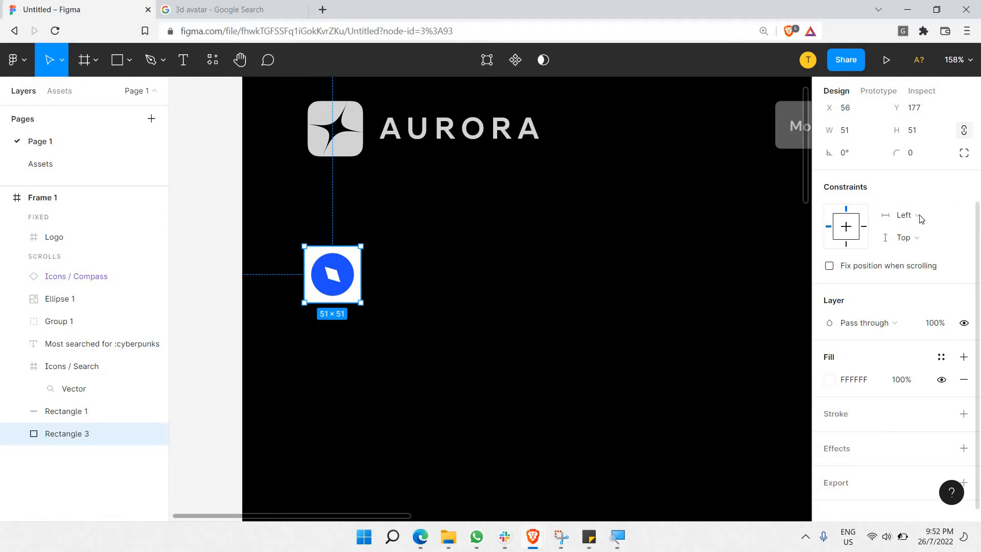
Set the white square's corner radius to 5.
scroll(922, 220, "up", 3)
left_click(926, 280)
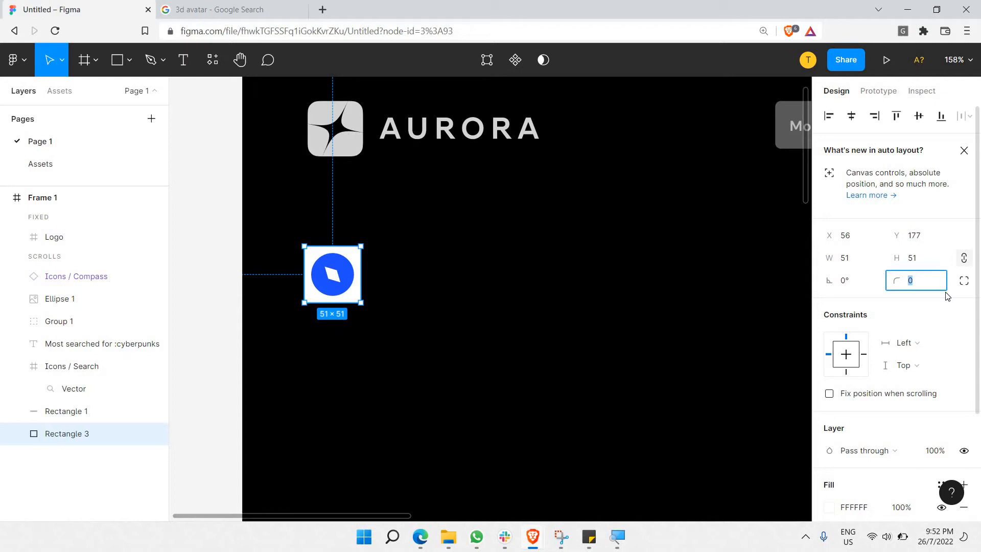
key("Return")
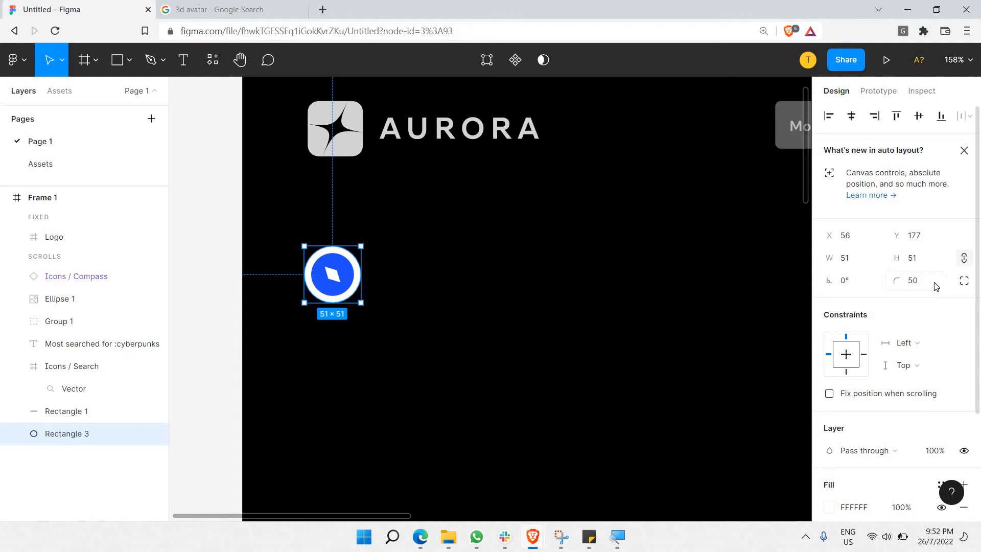
left_click(936, 286)
key("Return")
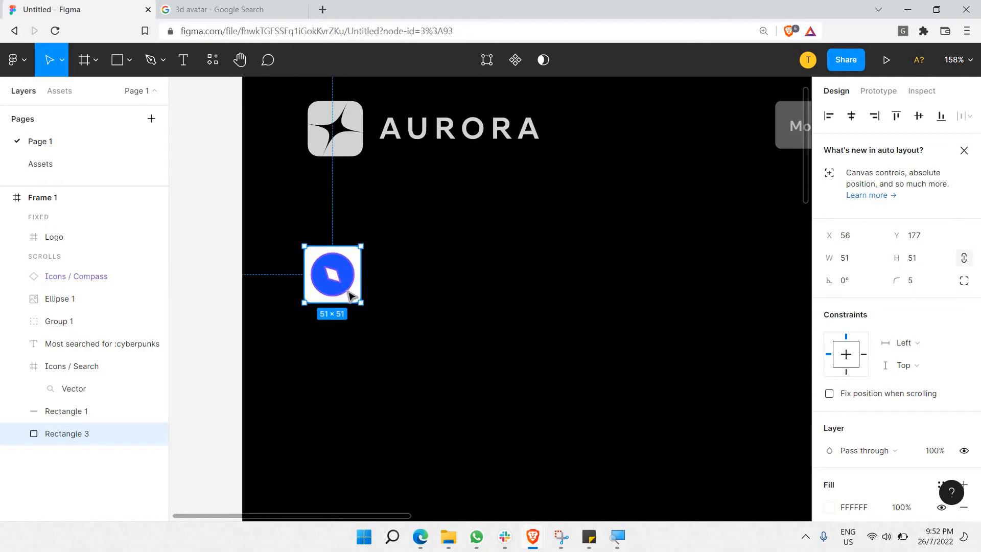
Shrink the compass icon to 32 × 32 and centre it on the white square.
double_click(352, 295)
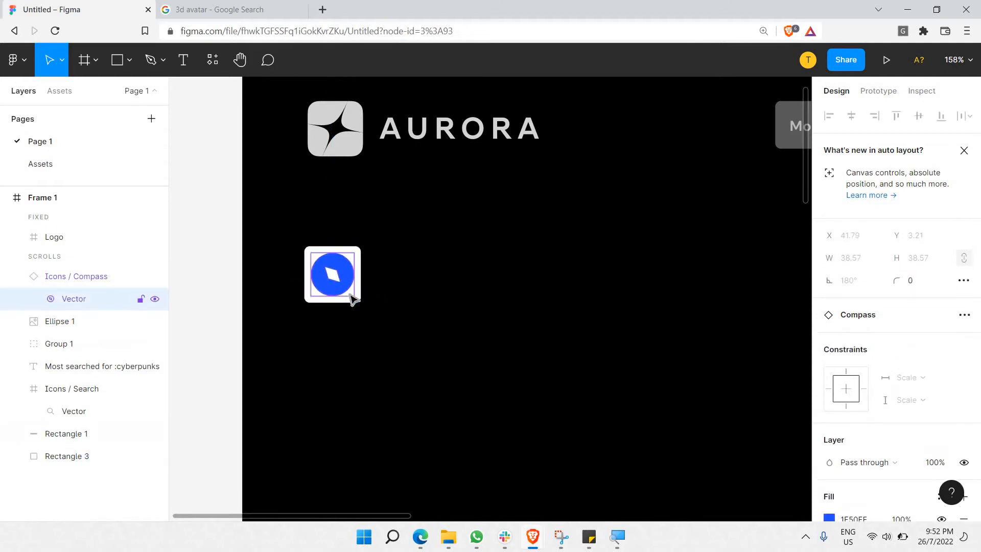
left_click(367, 271)
left_click(358, 299)
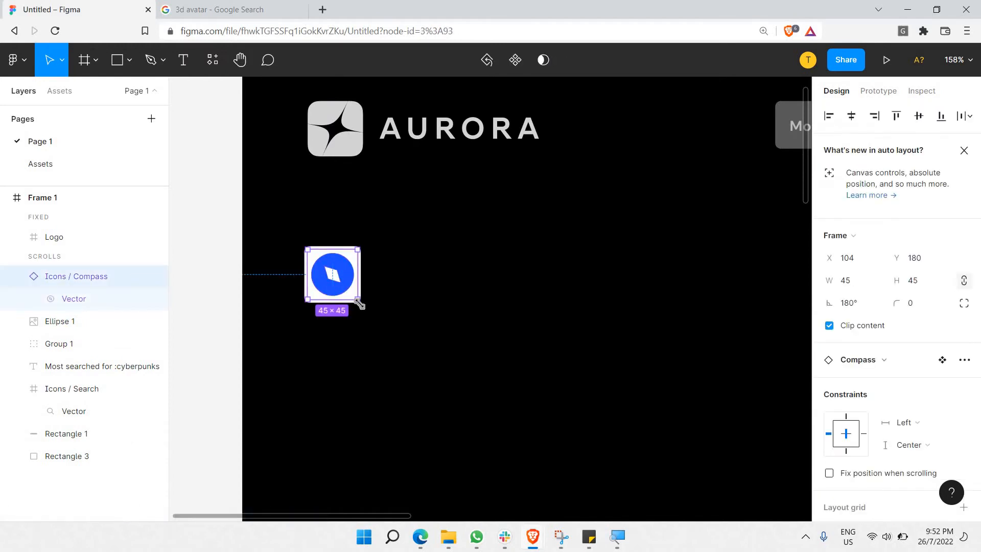
left_click_drag(357, 302, 340, 284)
key("ctrl+z")
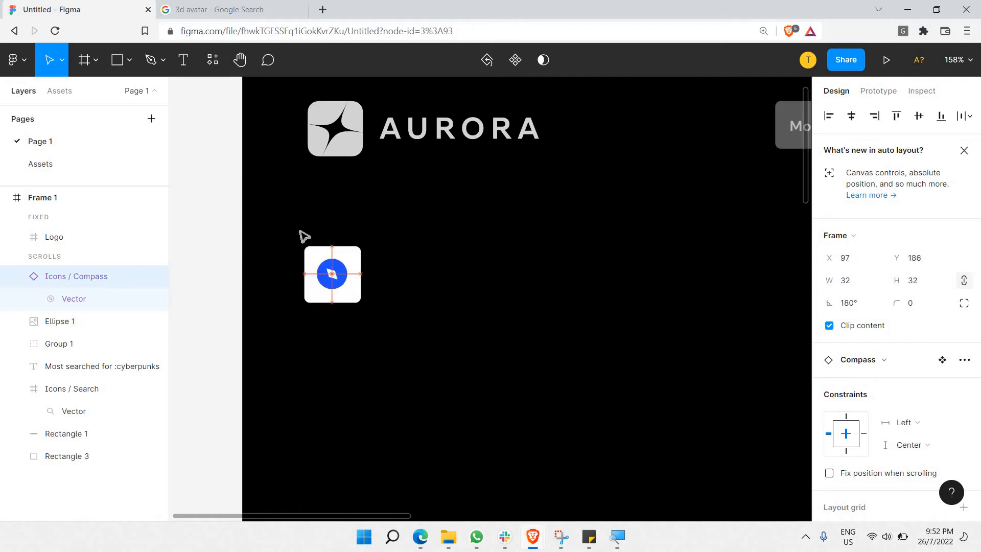
Select the compass icon with its white square and move them together into line beneath the logo mark.
key("Escape")
key("Escape")
left_click_drag(377, 316, 348, 295)
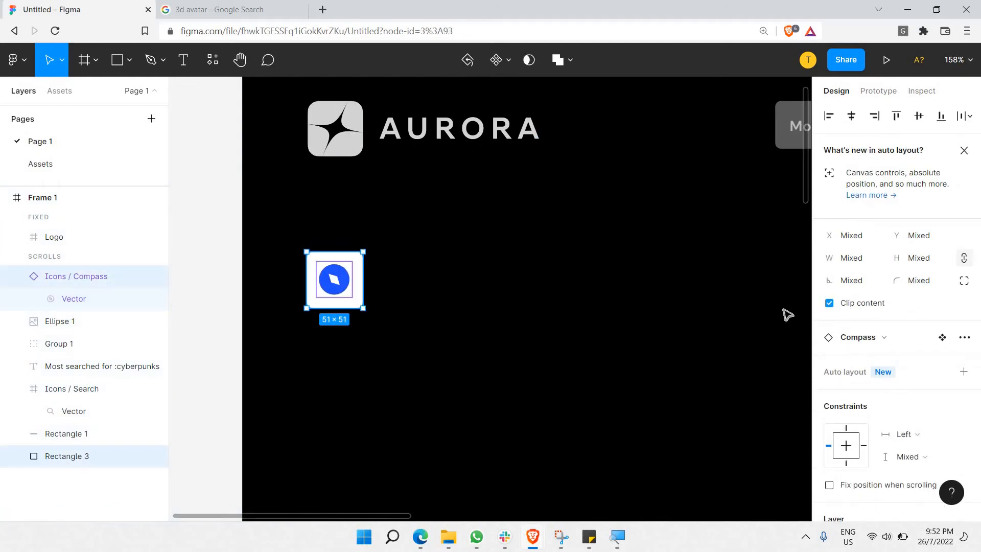
left_click(397, 310)
Try fill opacities of 10% and 25% on the white square behind the compass and settle on 40%.
left_click(361, 304)
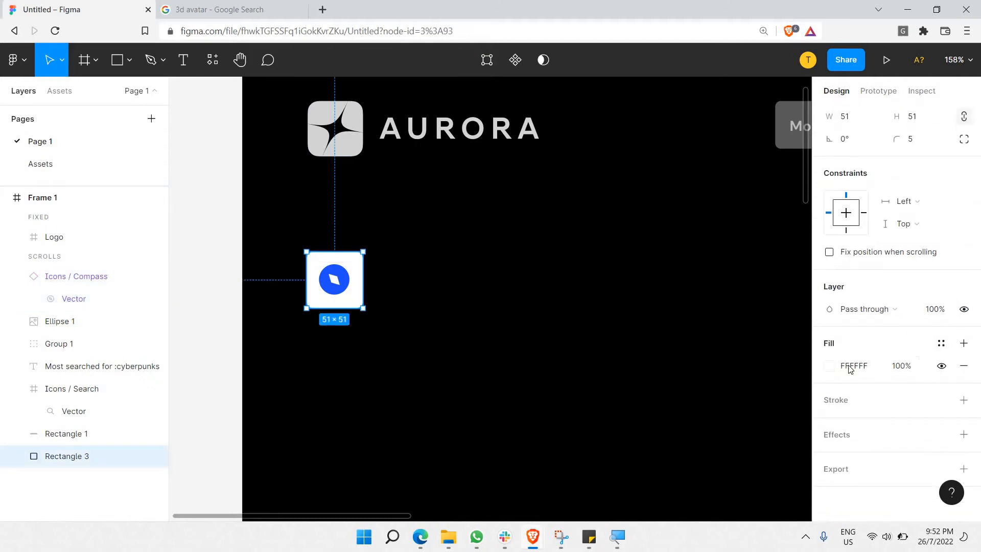
left_click(897, 367)
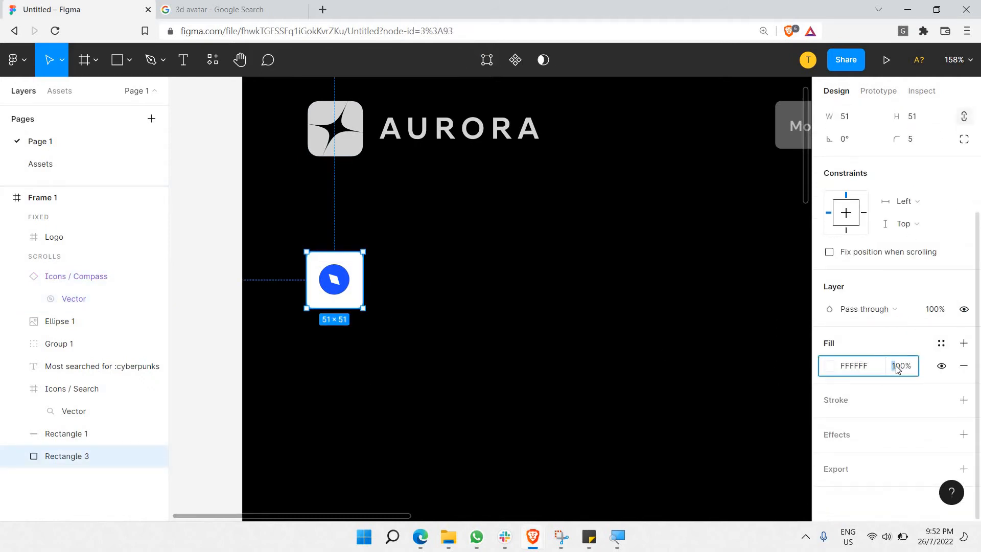
type("10")
key("Return")
left_click(897, 367)
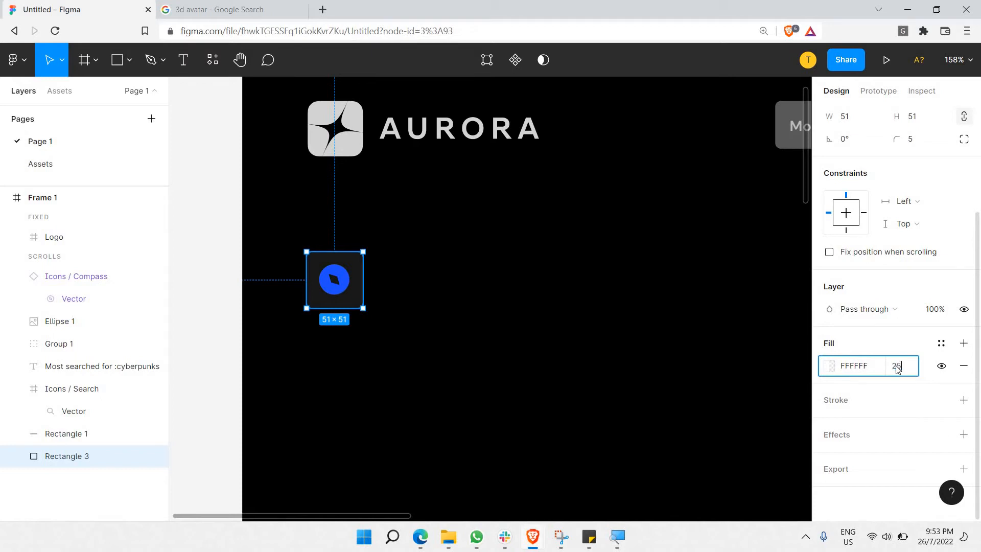
key("Return")
left_click(898, 368)
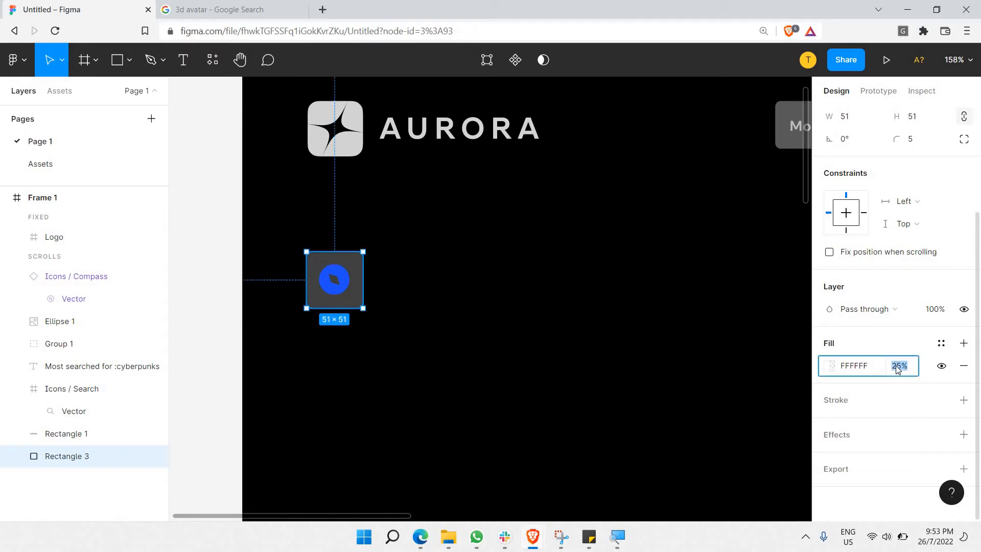
key("Return")
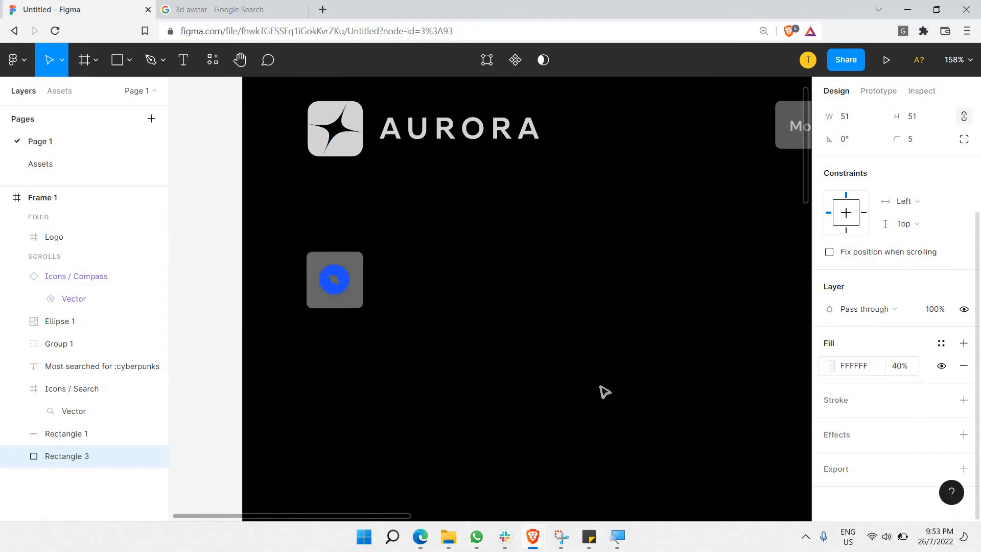
Try a 29% fill opacity on the compass icon's square and return it to 40%.
left_click(830, 366)
left_click_drag(741, 377, 721, 373)
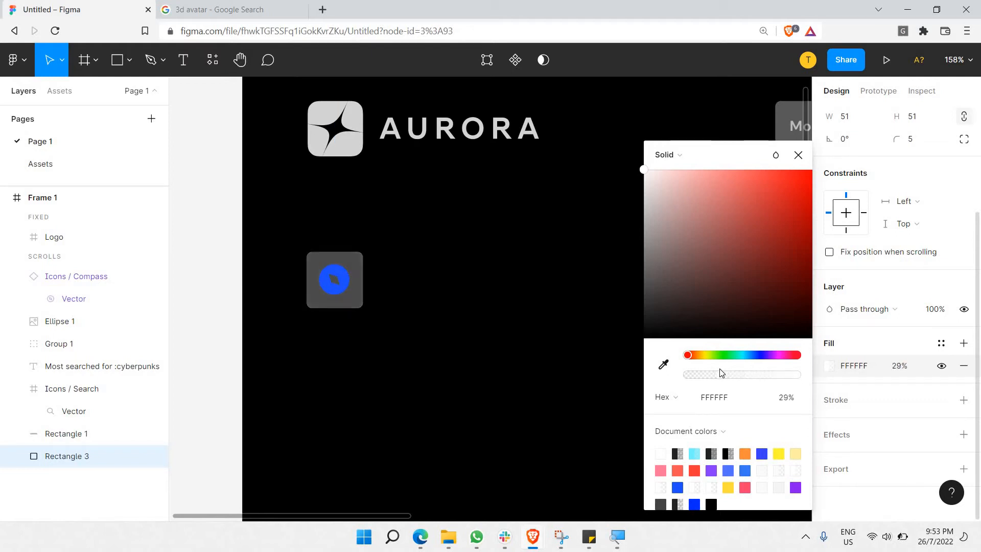
left_click(733, 374)
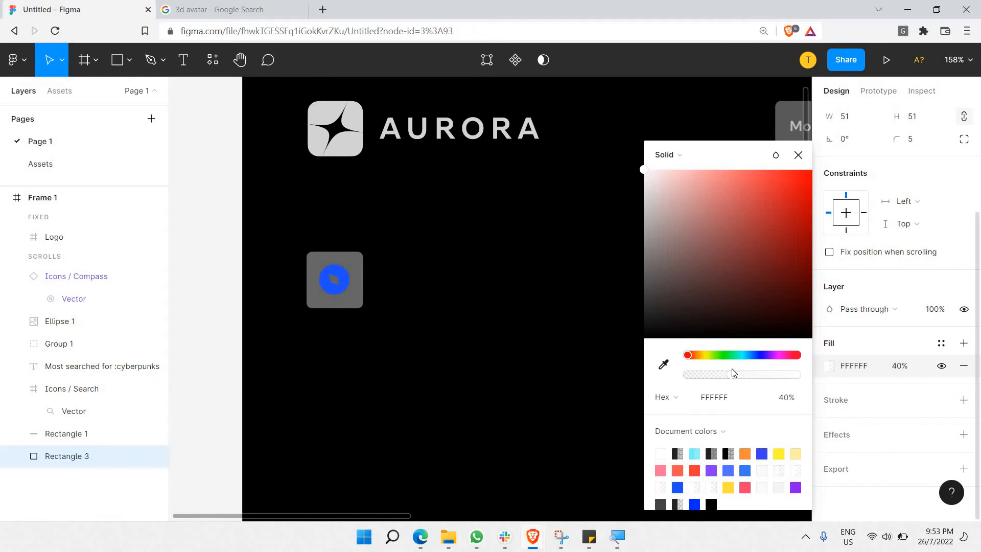
left_click(799, 155)
left_click(458, 288)
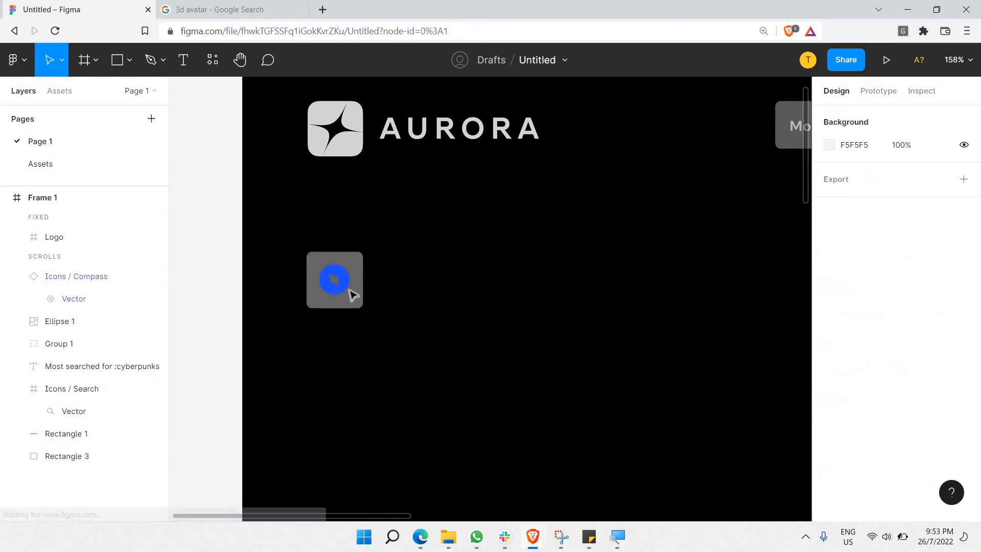
Change the compass vector's fill to light blue AABDFF.
left_click(345, 280, "ctrl")
scroll(833, 327, "down", 4)
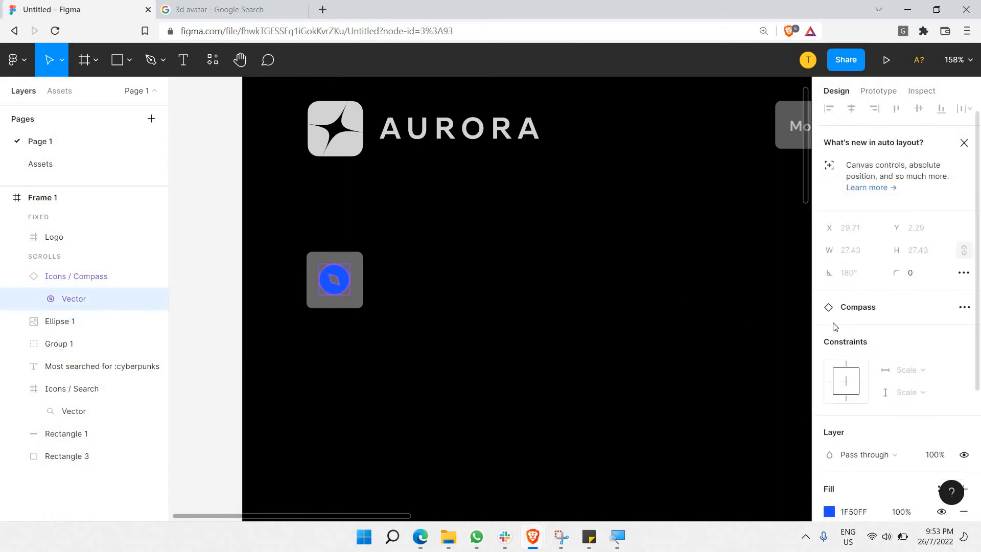
left_click(829, 328)
mouse_move(715, 170)
left_mouse_down()
mouse_move(723, 136)
mouse_move(676, 142)
mouse_move(723, 143)
mouse_move(703, 144)
left_mouse_up()
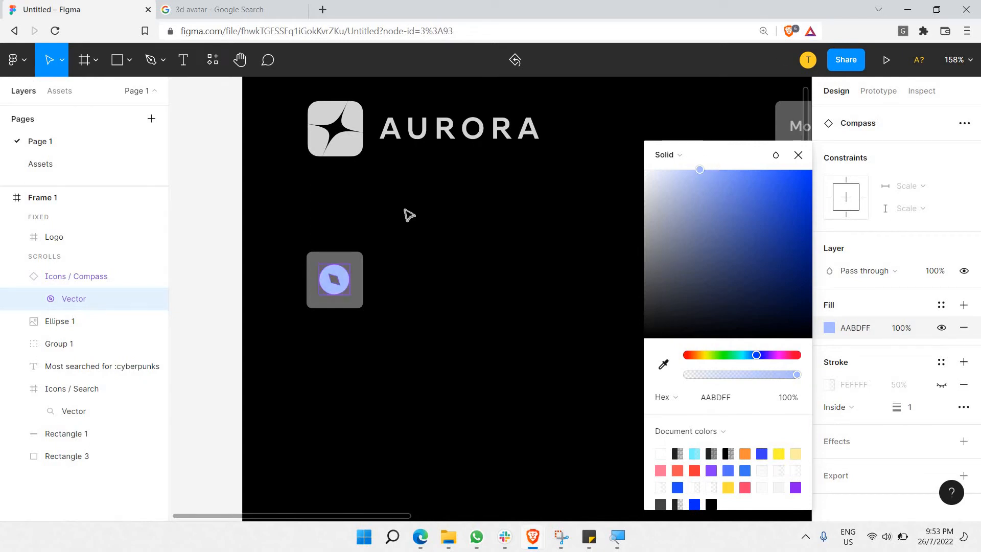
left_click(404, 210)
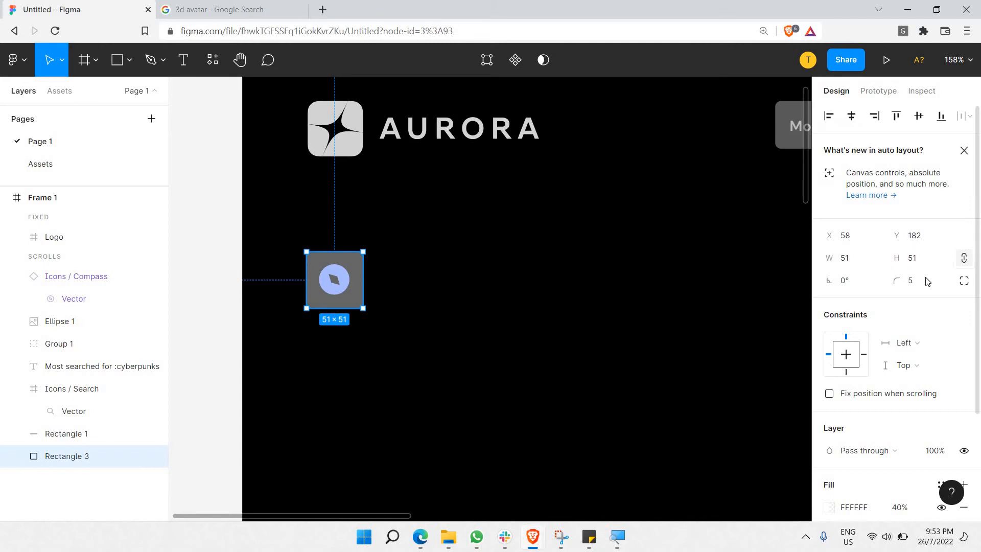
Set the corner radius of the square behind the compass to 6.
left_click(927, 281)
type("6")
key("Return")
left_click(609, 201)
Draw a vertical line about 28 px long just inside the right edge of the compass icon's square.
scroll(530, 229, "down", 5)
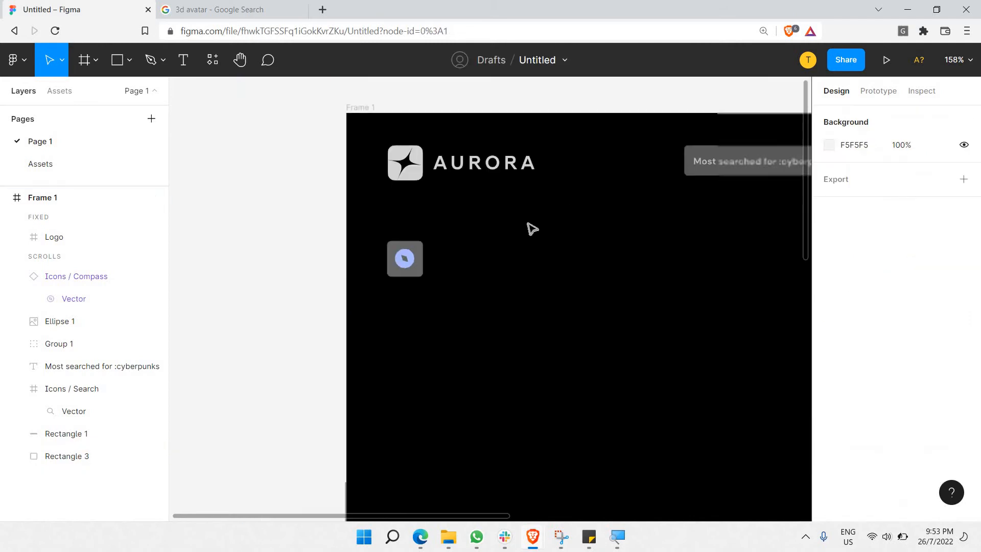
scroll(527, 225, "up", 5)
scroll(174, 146, "up", 2)
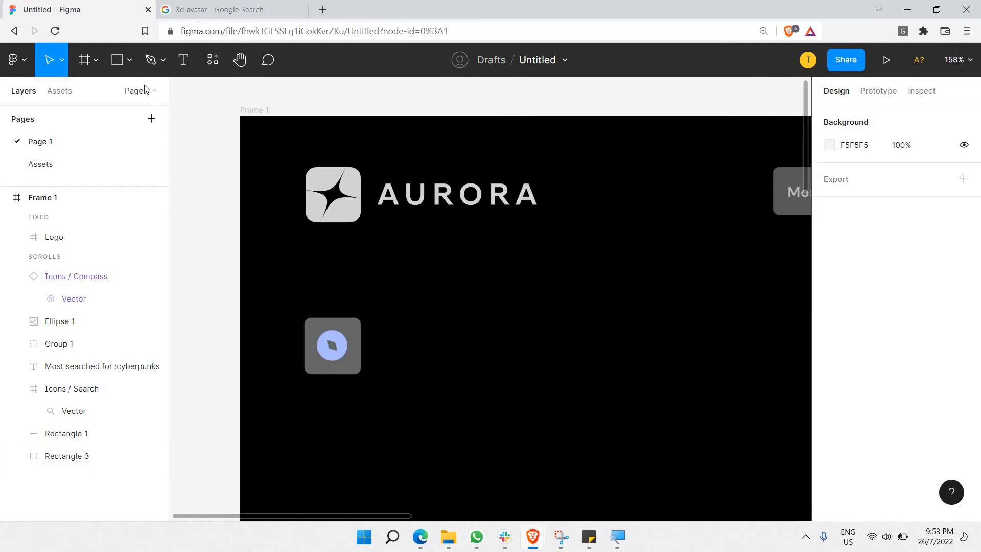
left_click(131, 60)
left_click(118, 112)
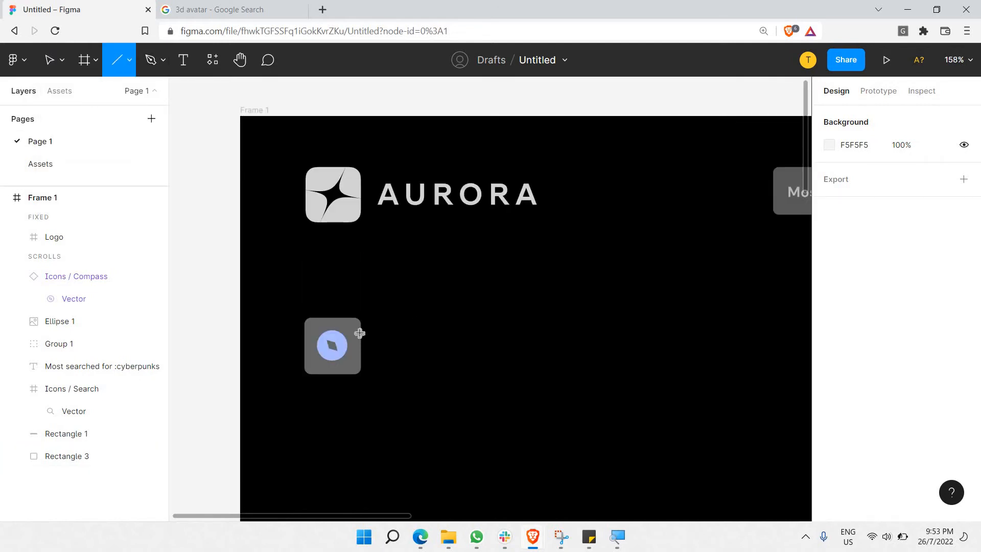
left_click_drag(358, 331, 373, 361)
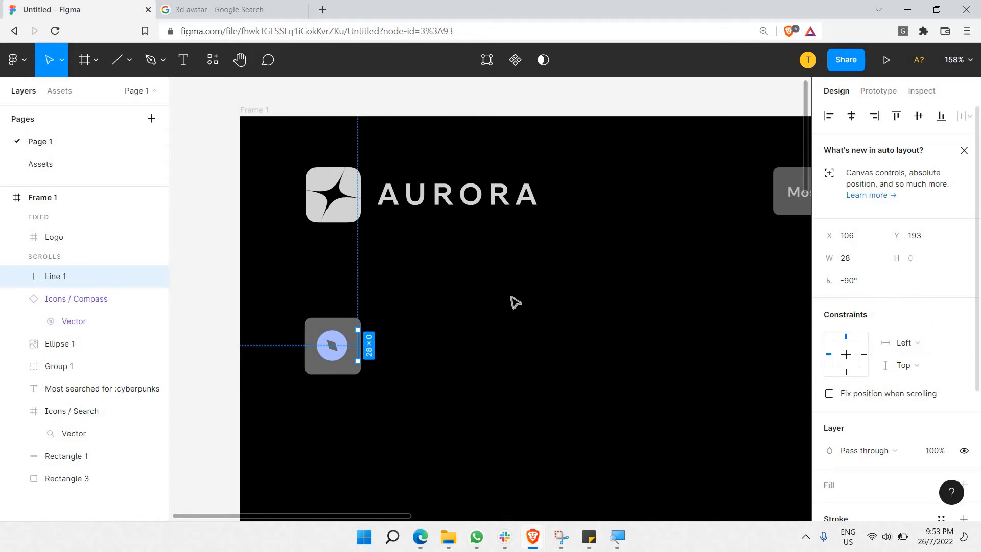
scroll(844, 467, "down", 1)
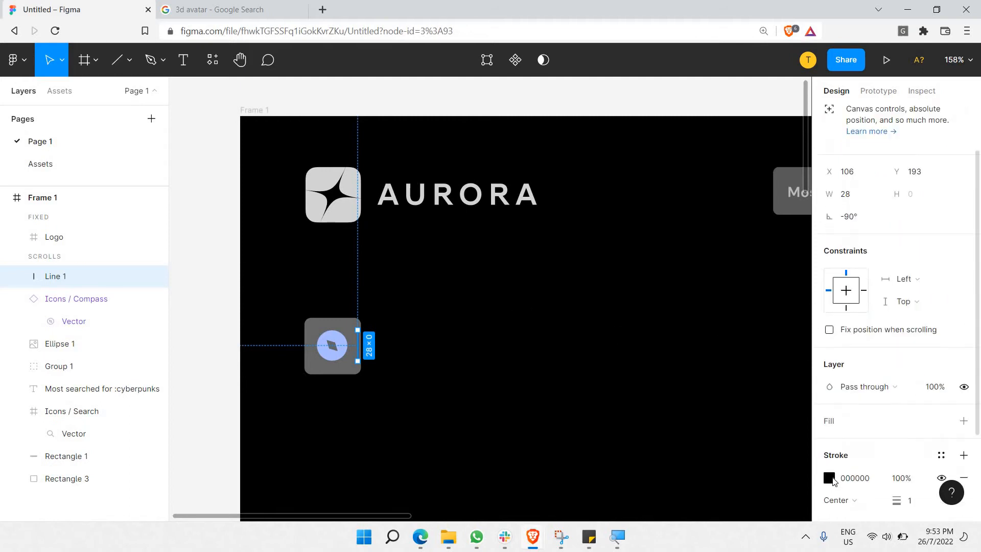
Change the vertical line's stroke to light blue AABDFF by sampling the compass icon's colour.
left_click(829, 479)
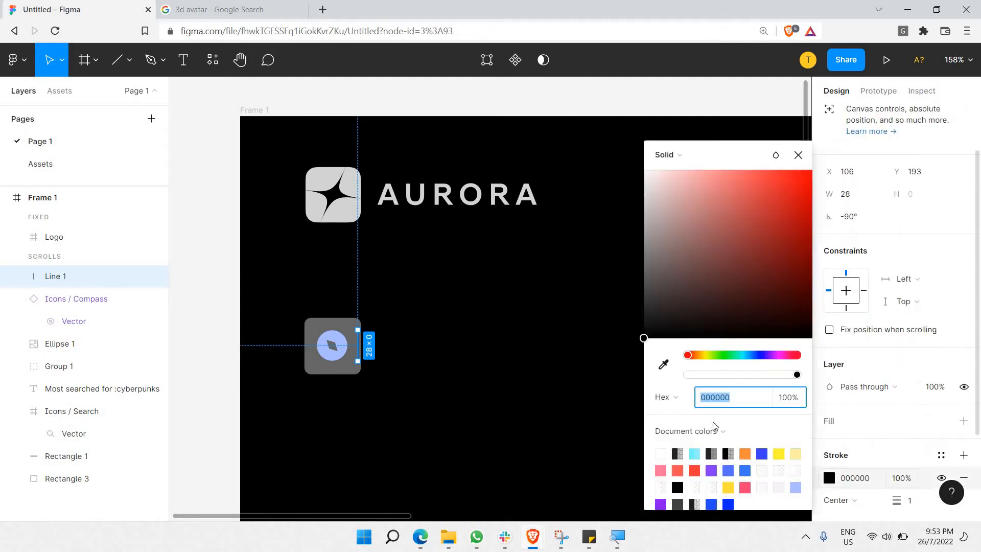
left_click(663, 363)
left_click(331, 344)
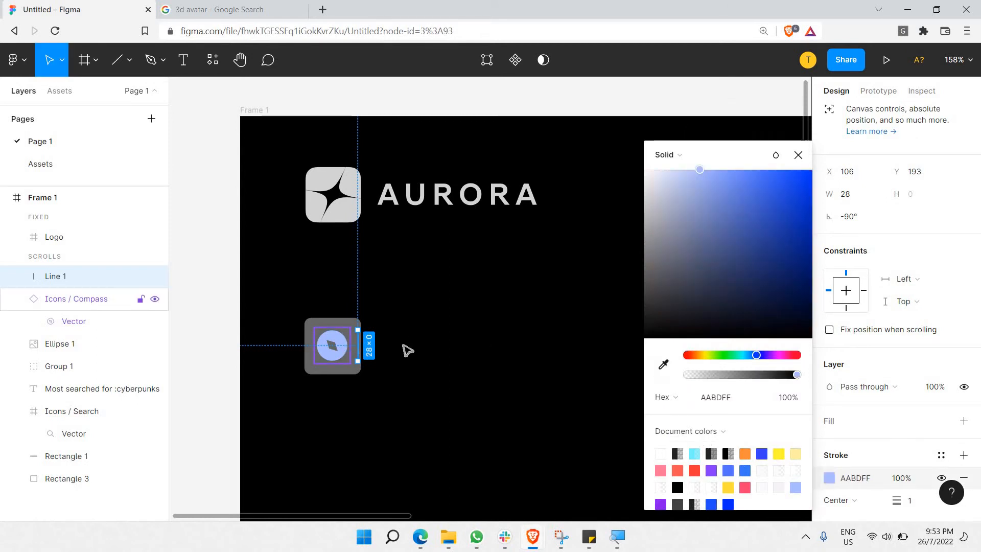
Try stroke weights of 5 and 4 on the vertical line beside the compass icon.
scroll(915, 471, "down", 2)
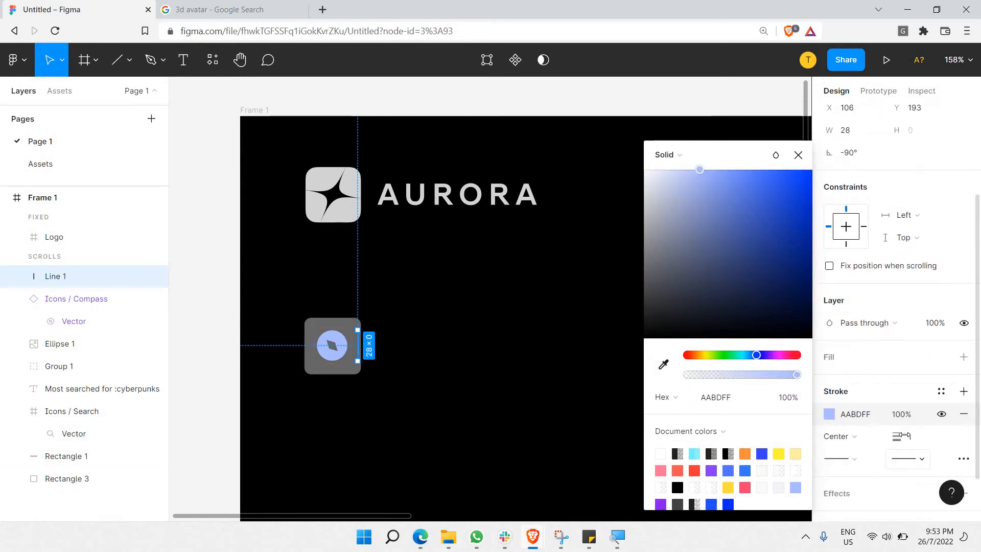
left_click(916, 439)
type("5")
key("Return")
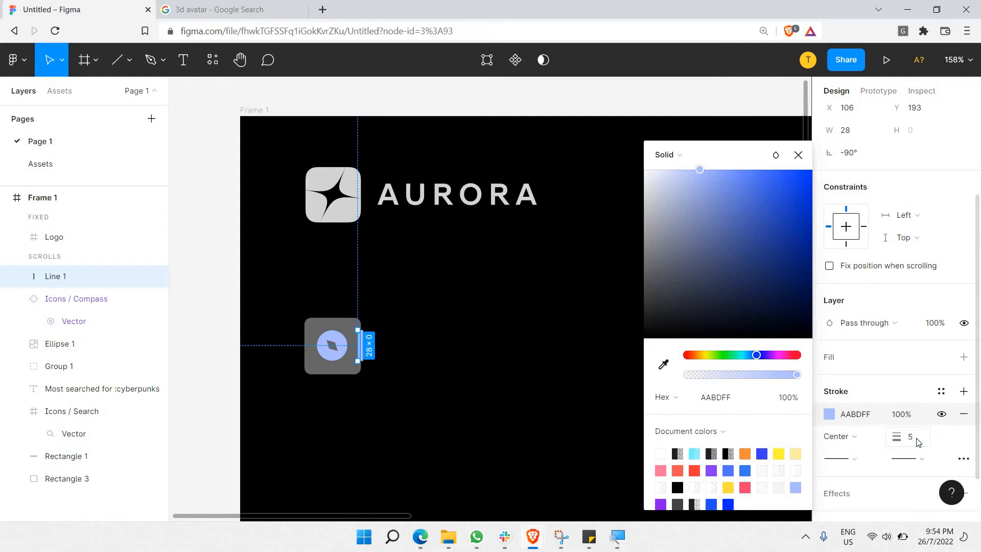
left_click(373, 351)
scroll(369, 355, "up", 5)
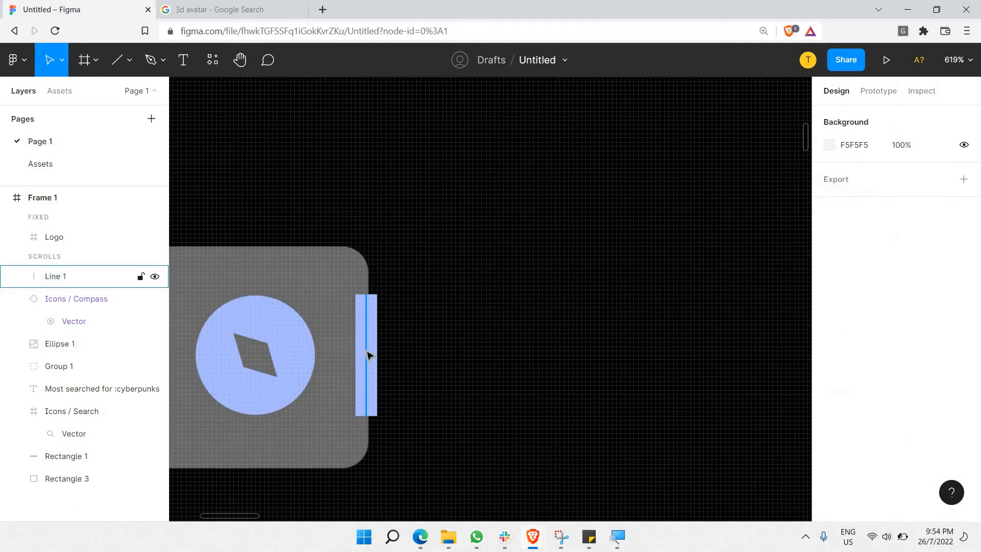
left_click(369, 355)
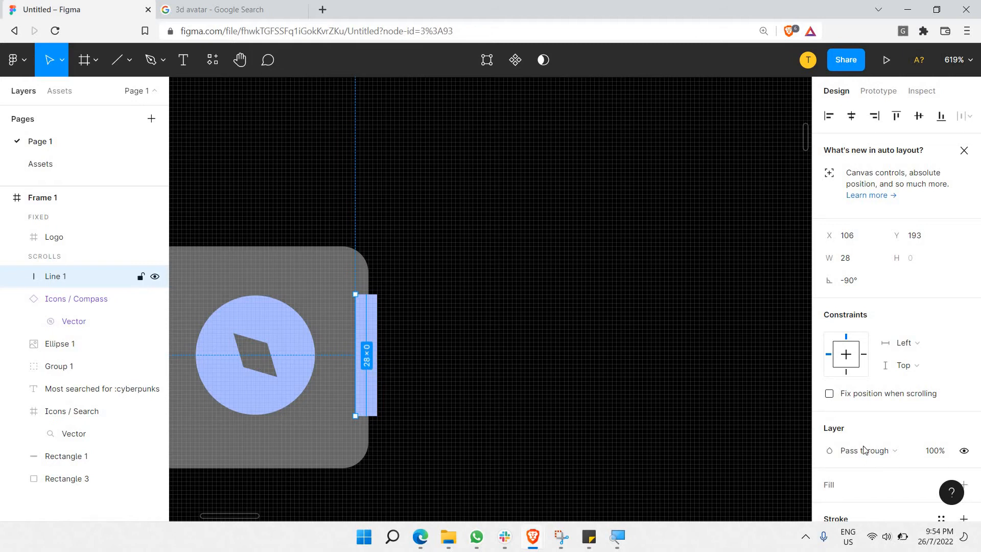
scroll(917, 414, "down", 3)
left_click(919, 388)
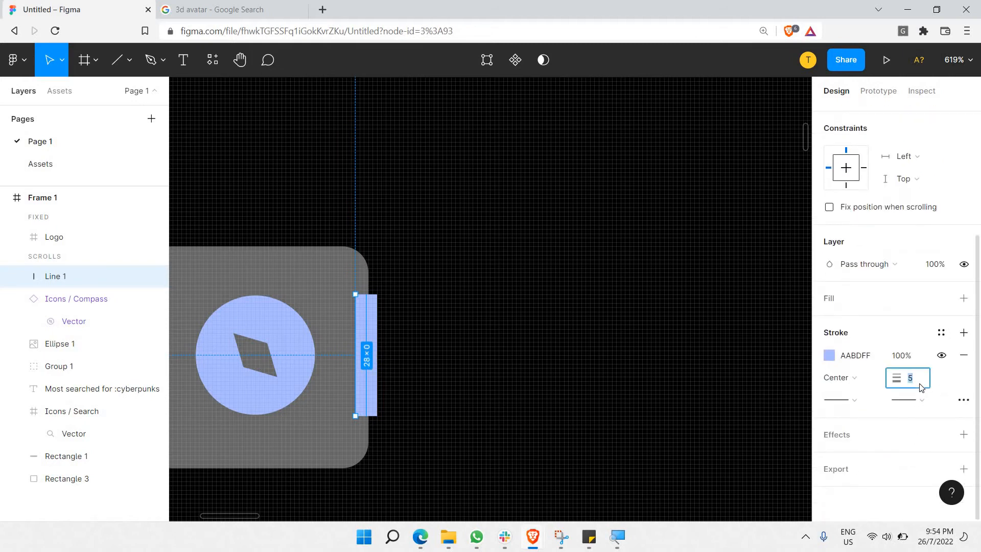
type("4")
key("Return")
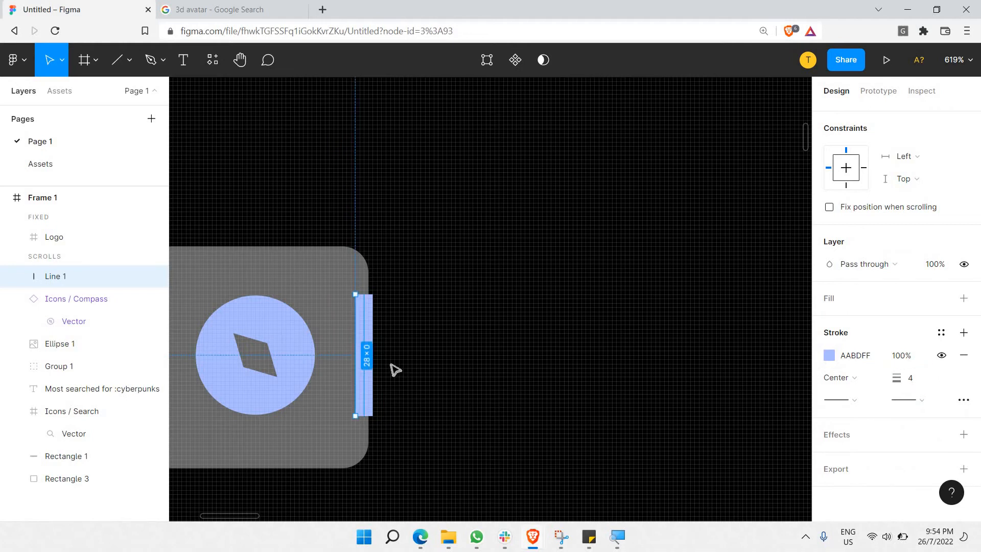
Set the vertical line's stroke weight to 3.
left_click(379, 370)
left_click(368, 370)
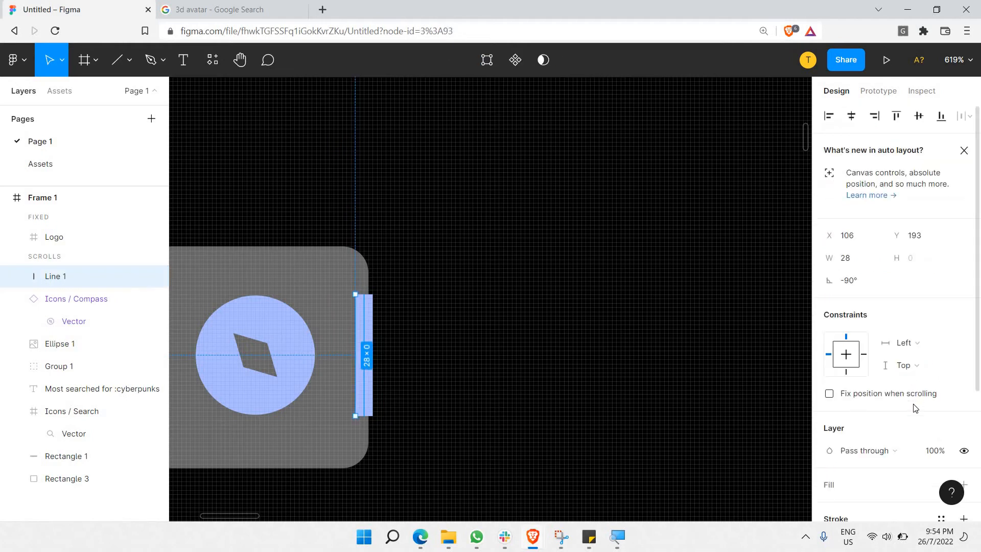
scroll(912, 404, "down", 4)
type("3")
key("Return")
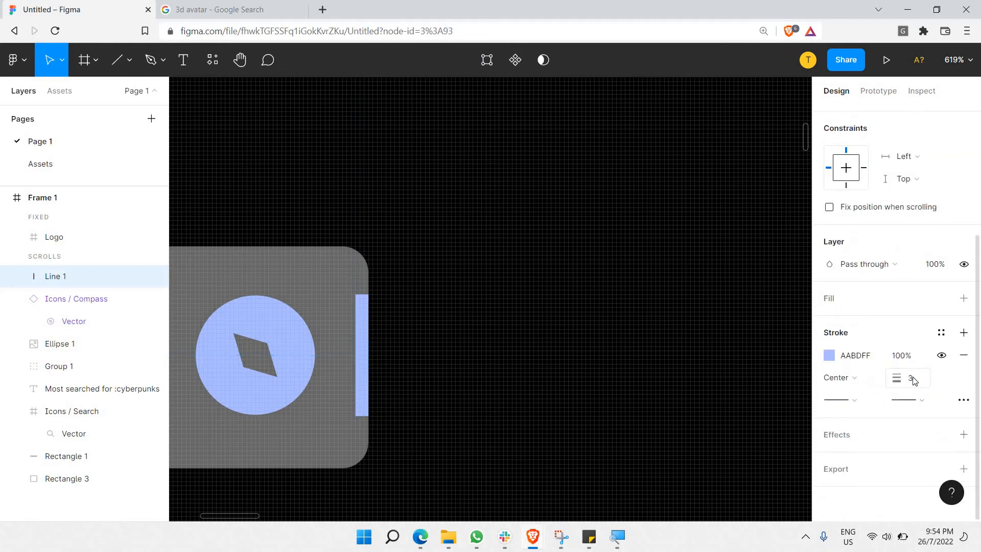
left_click(598, 377)
scroll(597, 377, "down", 5)
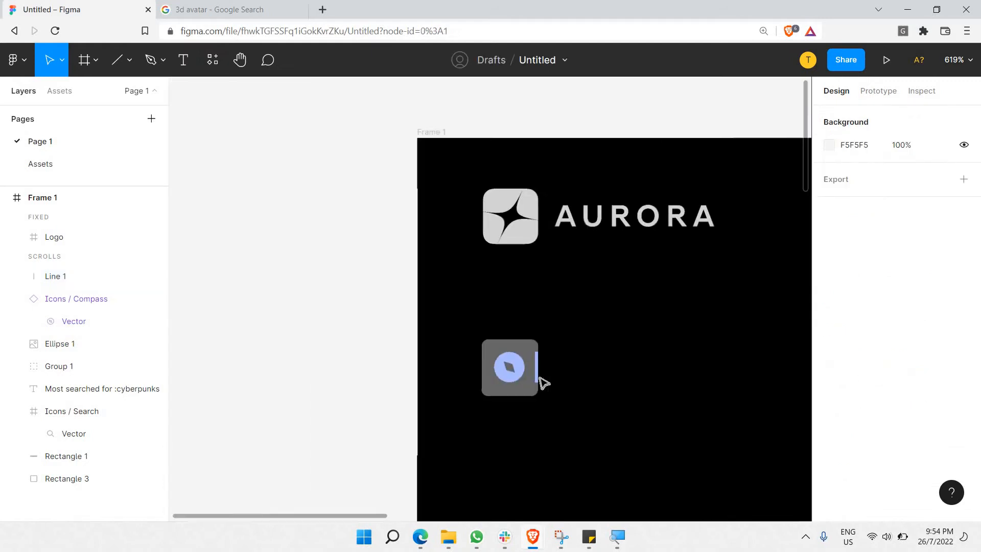
Scale the compass icon down to 26 × 26 and centre it within its grey square.
scroll(543, 376, "up", 5)
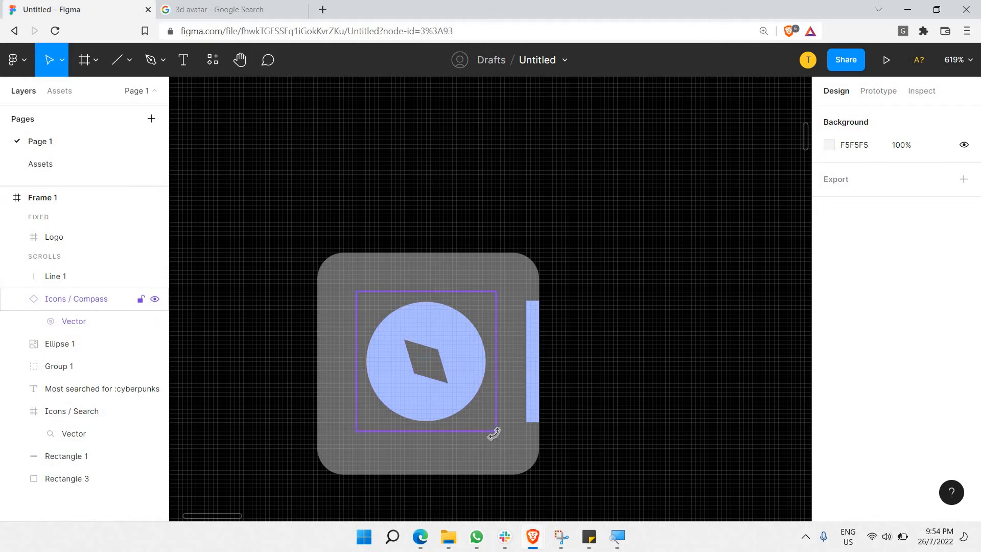
left_click(492, 425)
left_click_drag(472, 407, 470, 405)
mouse_move(418, 352)
left_mouse_down()
mouse_move(446, 368)
mouse_move(435, 360)
left_mouse_up()
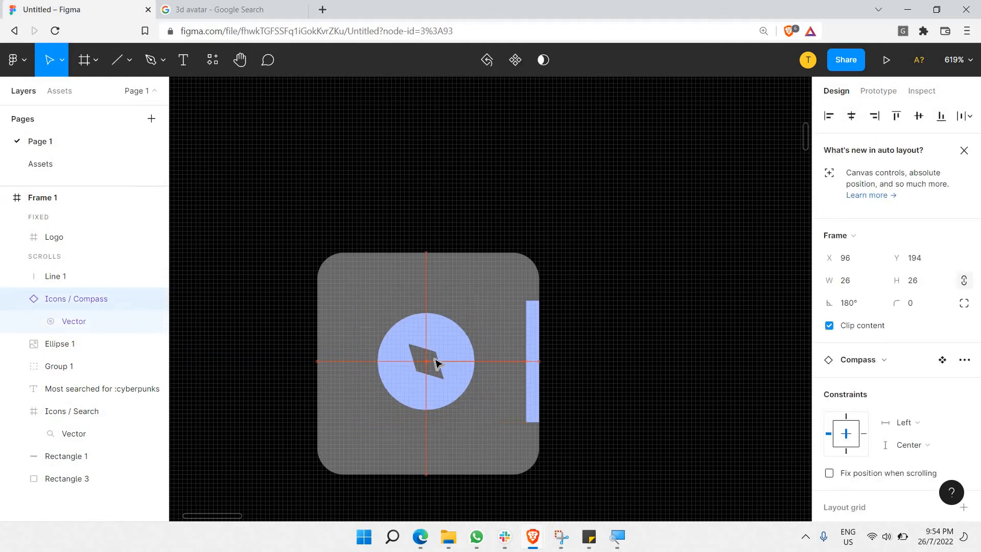
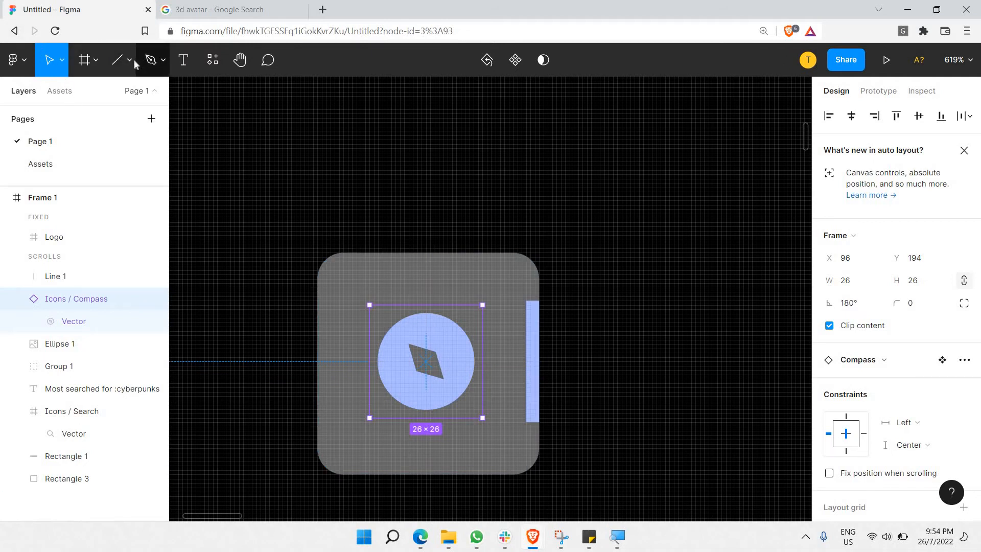
left_click(390, 191)
Duplicate the compass icon and move the copy straight down to Y 268, below the grey square.
scroll(390, 191, "down", 4)
scroll(512, 220, "down", 3)
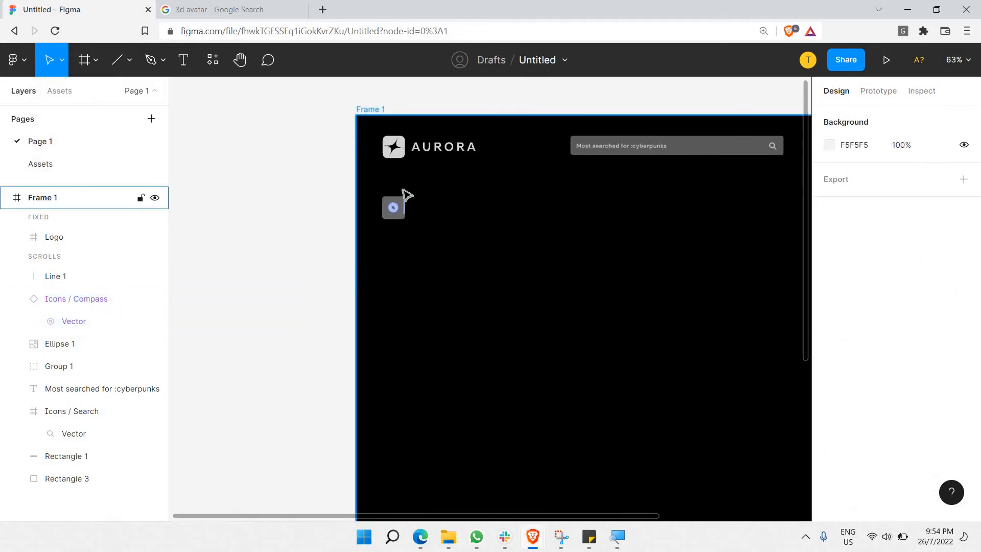
scroll(400, 193, "up", 6)
scroll(354, 215, "down", 2)
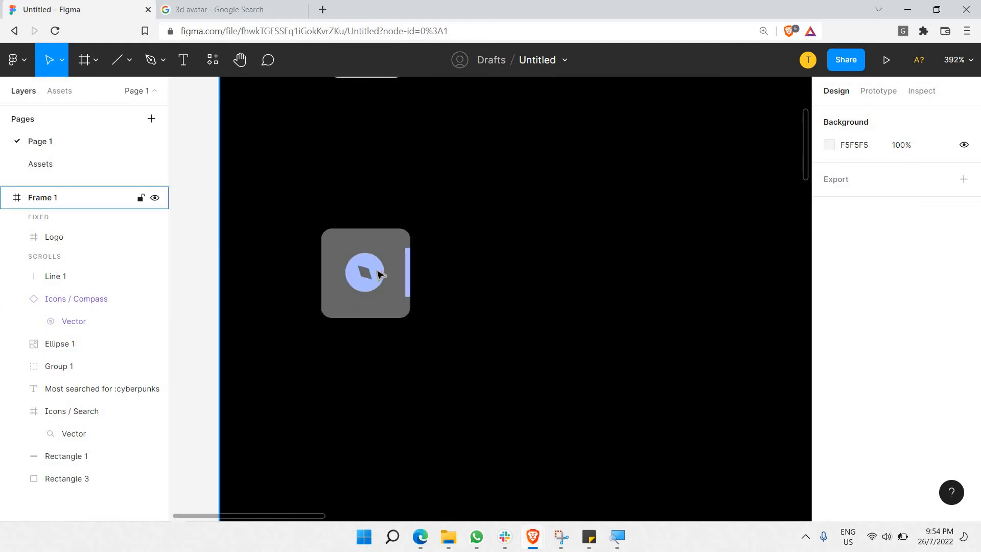
left_click(381, 274)
scroll(380, 275, "down", 3)
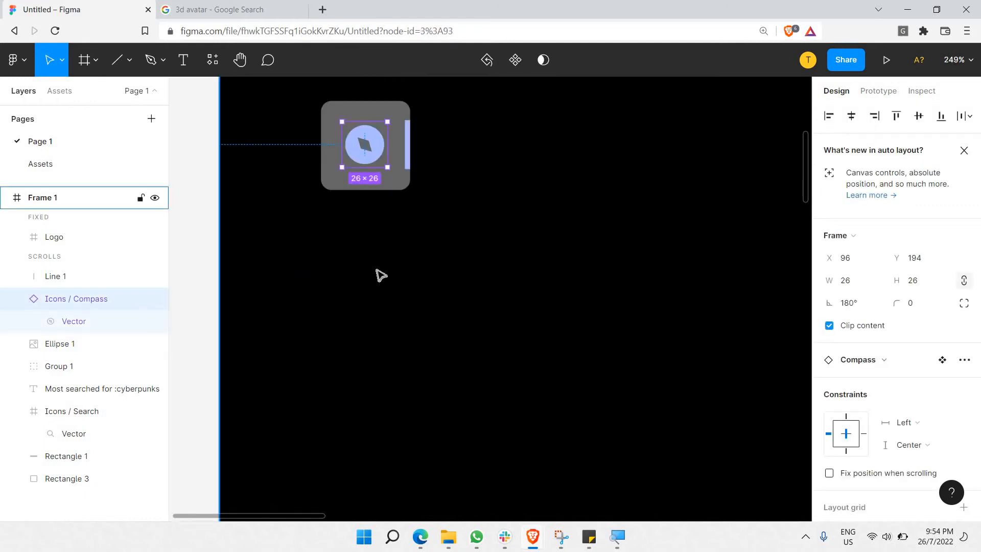
key("ctrl+v")
key("shift+Down")
key("shift+Down")
key("shift+Down")
key("shift+Down")
key("shift+Down")
key("shift+Down")
key("shift+Down")
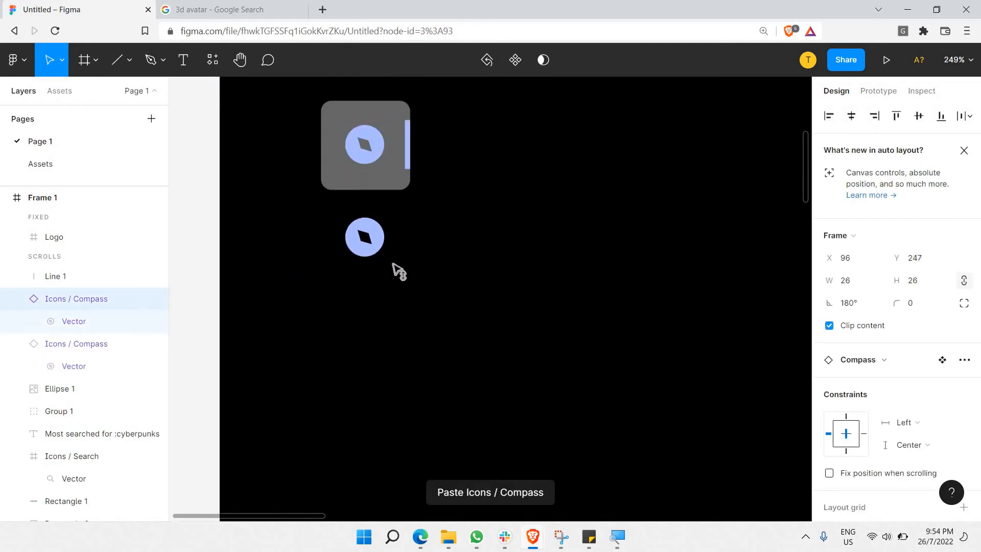
key("Down")
key("Down")
key("Down")
key("Down")
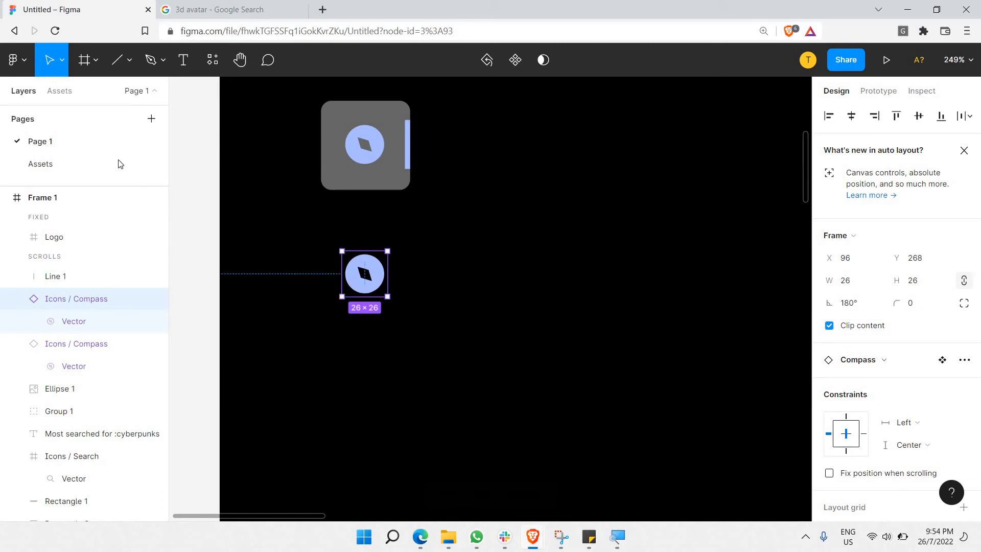
Copy the vector of the chart icon from the Assets page and return to Page 1.
scroll(357, 292, "up", 4)
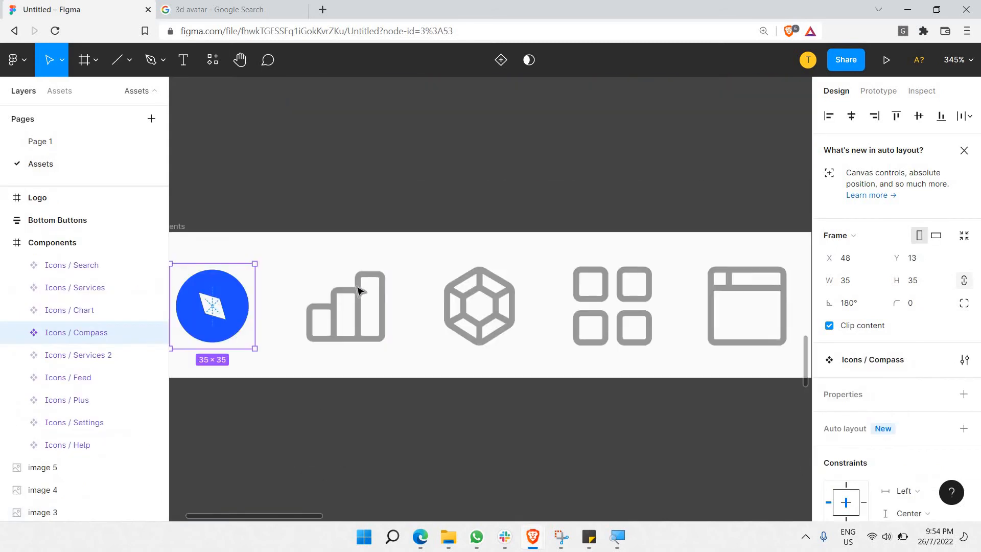
left_click(358, 292)
double_click(358, 293)
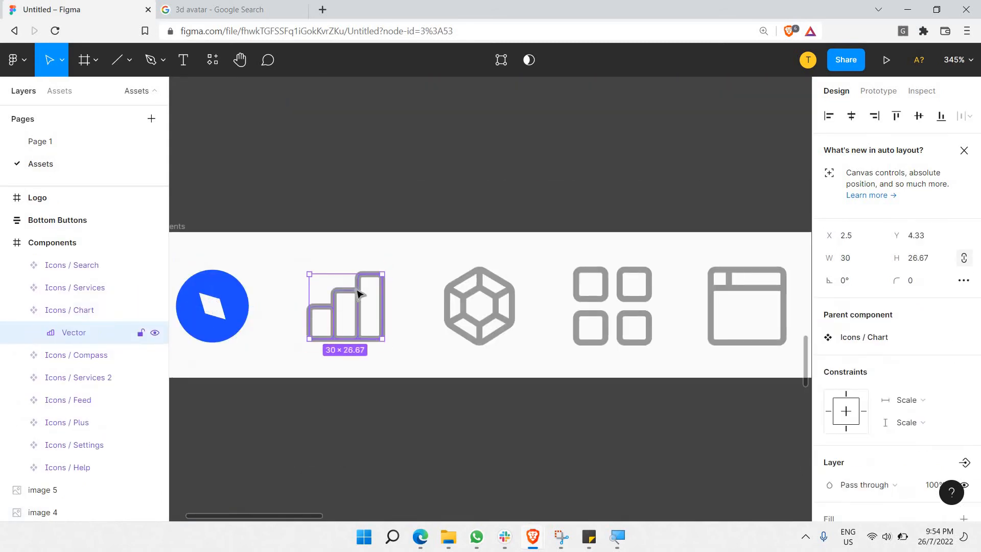
left_click(40, 141)
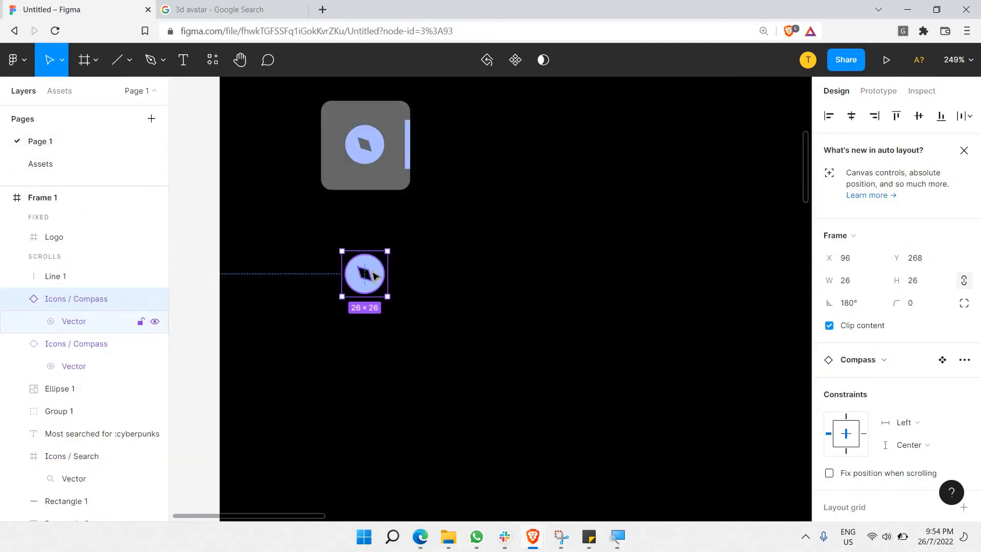
Try pasting the chart vector onto the duplicated compass icon, and undo each paste.
double_click(375, 275)
key("ctrl+v")
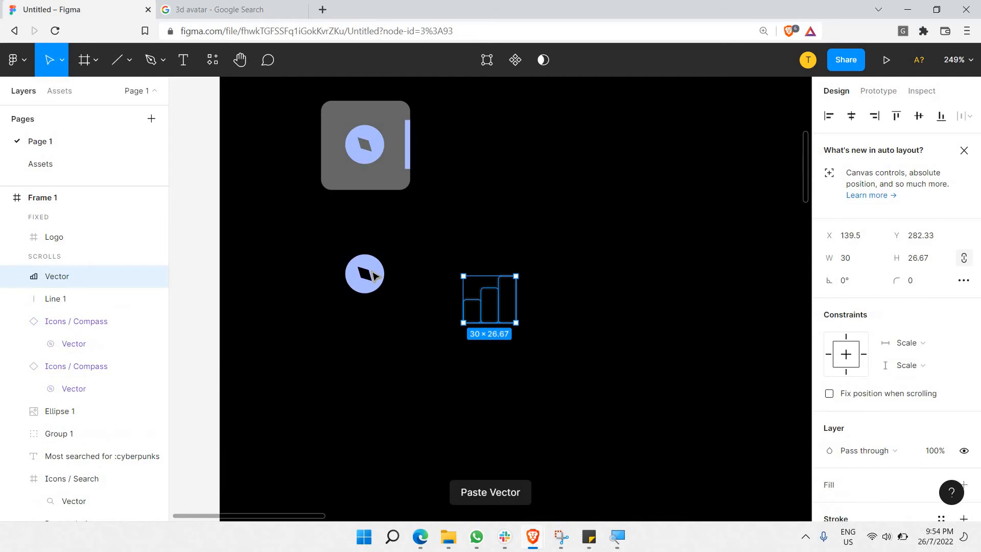
key("ctrl+z")
left_click(395, 275)
left_click(383, 274)
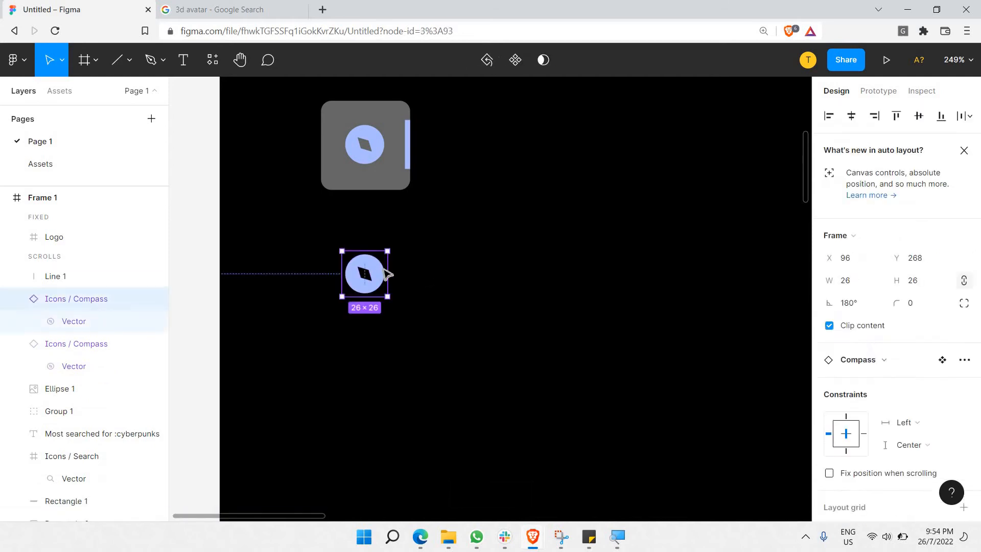
key("ctrl+v")
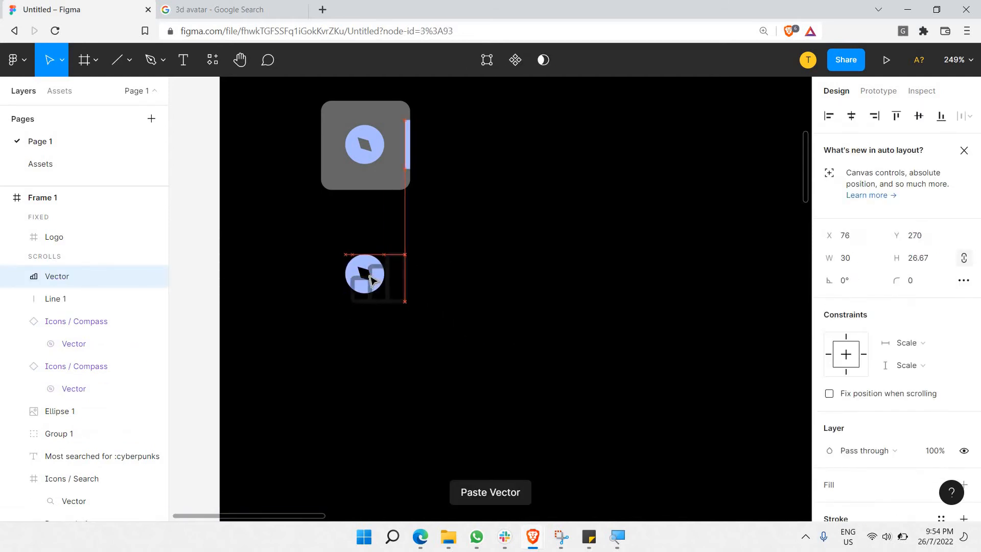
key("ctrl+z")
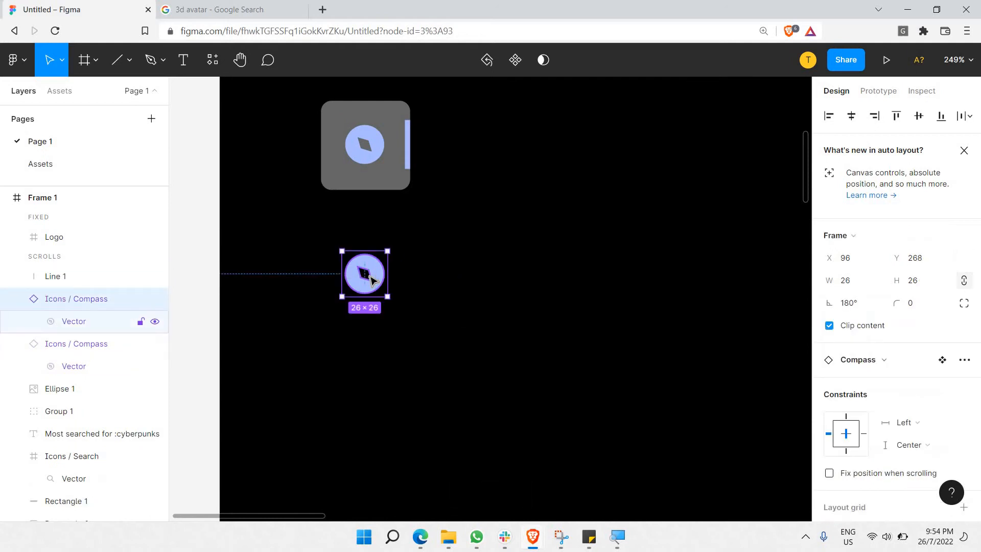
Delete the duplicated compass icon and paste the chart vector in its place below the compass square.
mouse_move(327, 237)
left_mouse_down()
mouse_move(392, 274)
mouse_move(412, 299)
left_mouse_up()
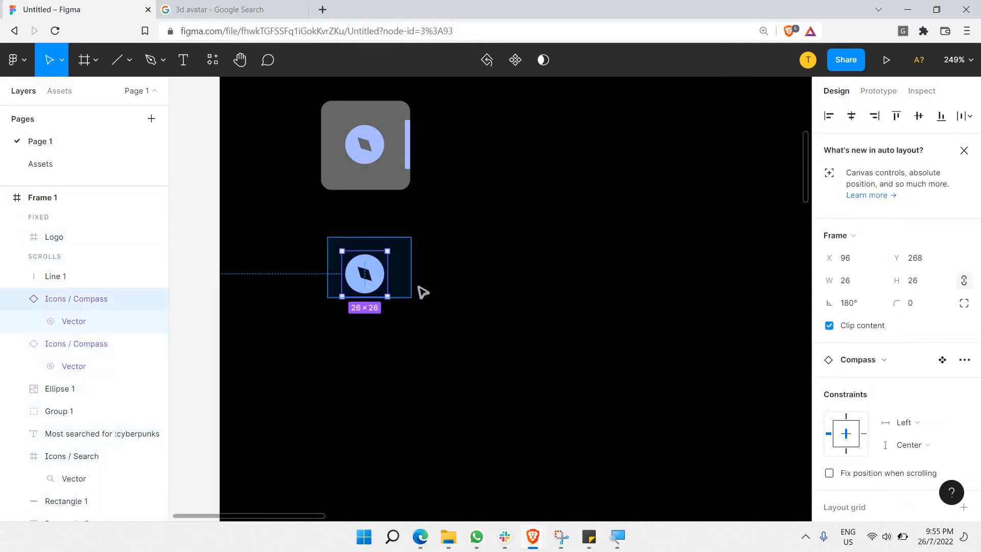
key("Delete")
key("ctrl+v")
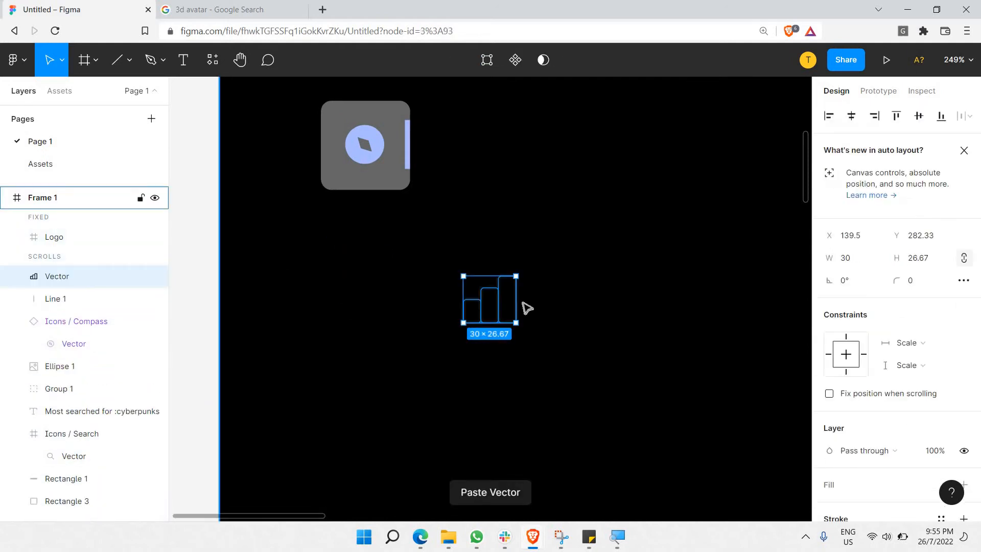
left_click_drag(484, 306, 370, 263)
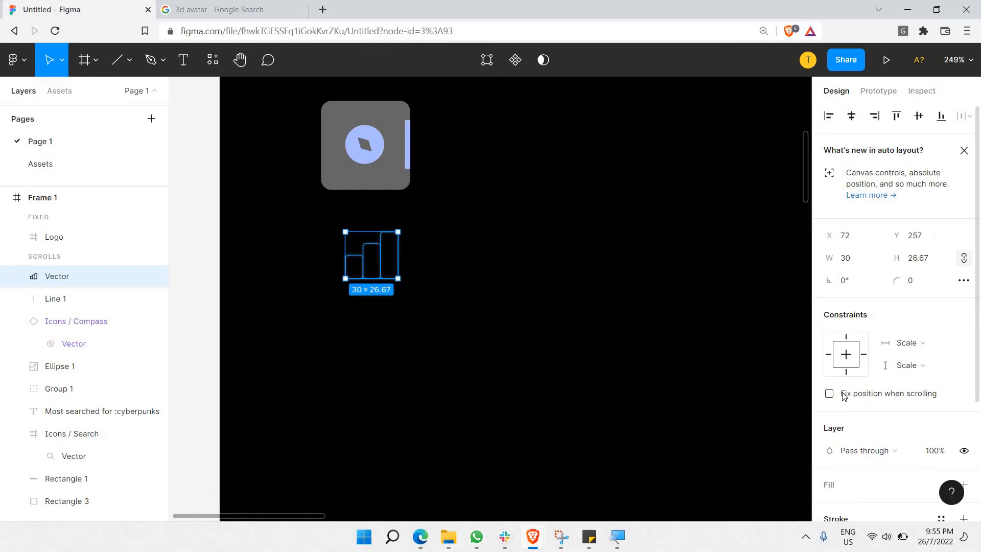
Scale the chart vector down to 16 × 14 and set its stroke to FFFFFF at 72% opacity.
scroll(836, 378, "down", 3)
left_click(828, 377)
left_click(715, 397)
type("FFFFFF")
key("Return")
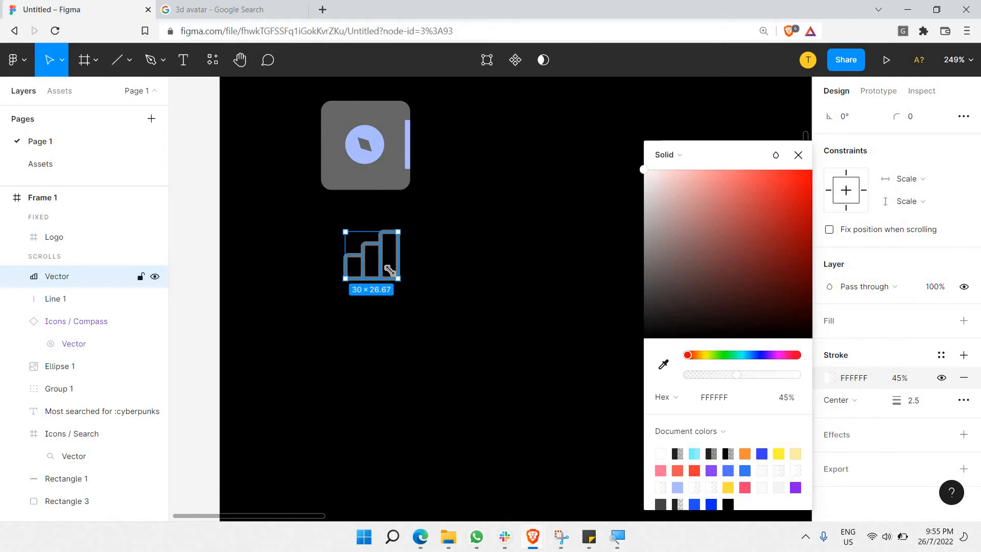
mouse_move(374, 257)
left_mouse_down()
mouse_move(368, 249)
mouse_move(374, 260)
left_mouse_up()
left_click_drag(744, 376, 768, 378)
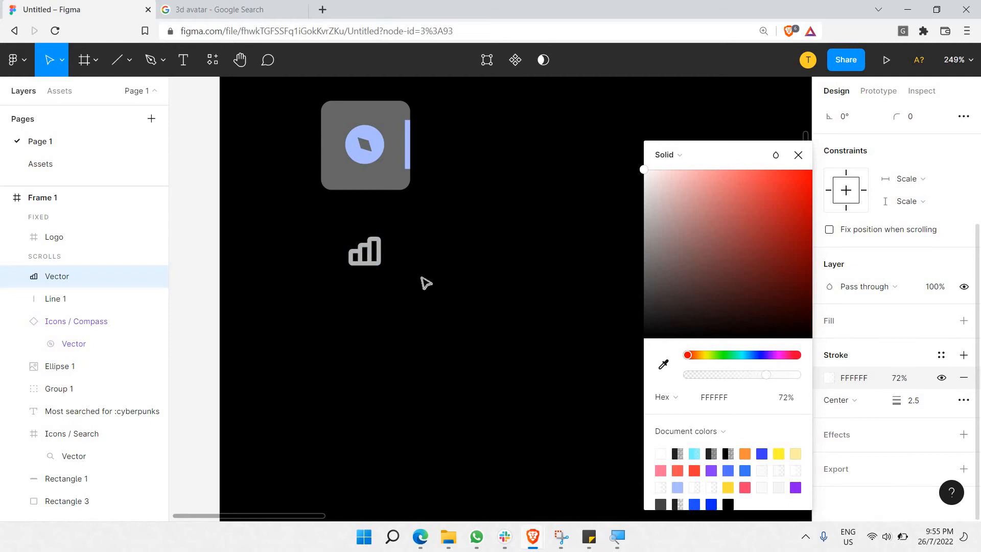
Move the chart icon slightly down to Y 263 below the compass square.
left_click(388, 275)
left_click(375, 264)
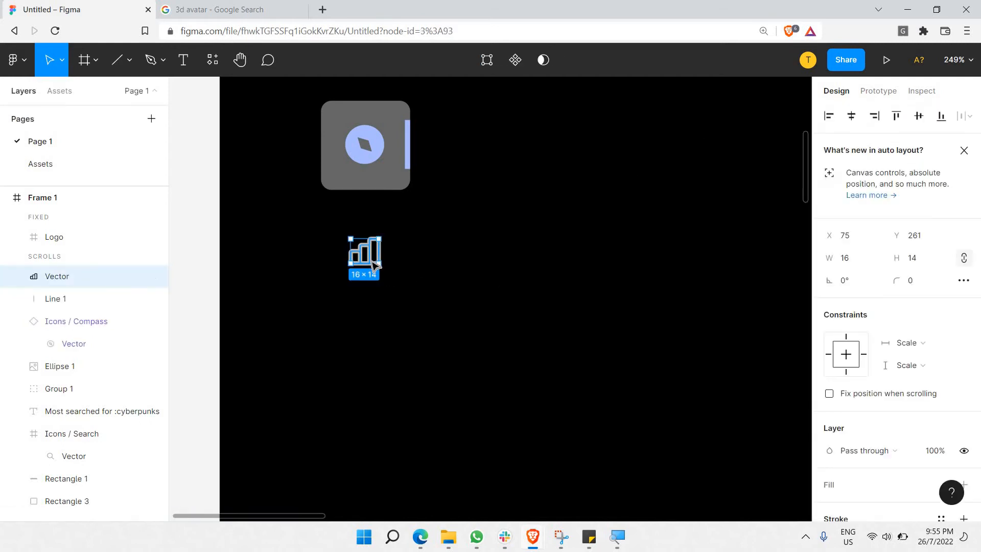
left_click_drag(375, 265, 375, 266)
left_click(335, 261)
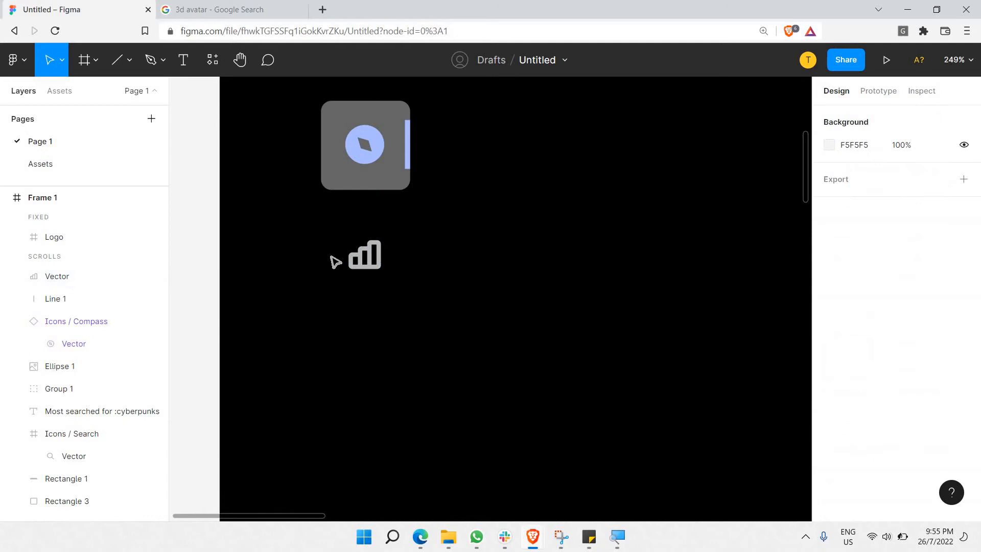
Reduce the stroke thickness of the chart icon below the compass square to 1.5.
left_click(380, 266)
scroll(892, 345, "down", 3)
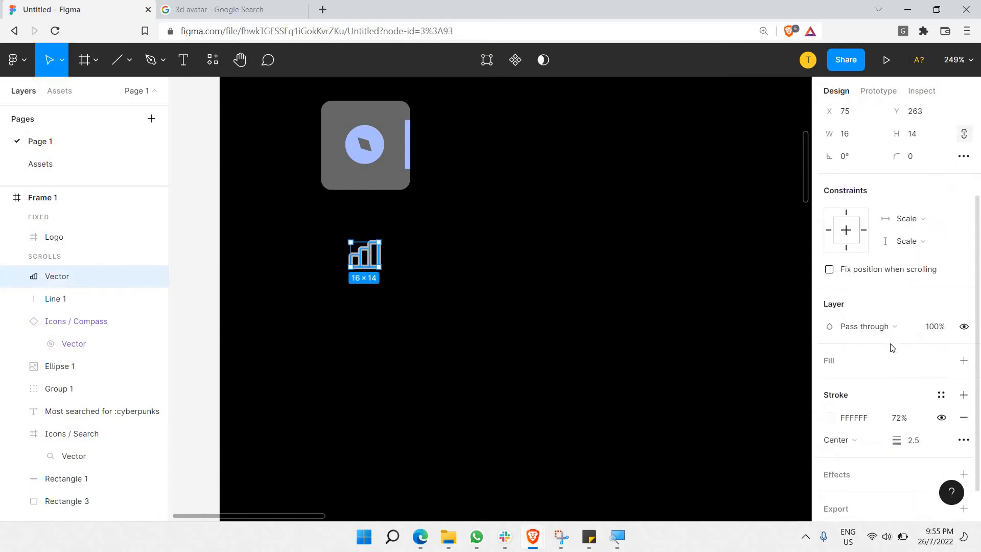
scroll(895, 374, "down", 2)
left_click(920, 405)
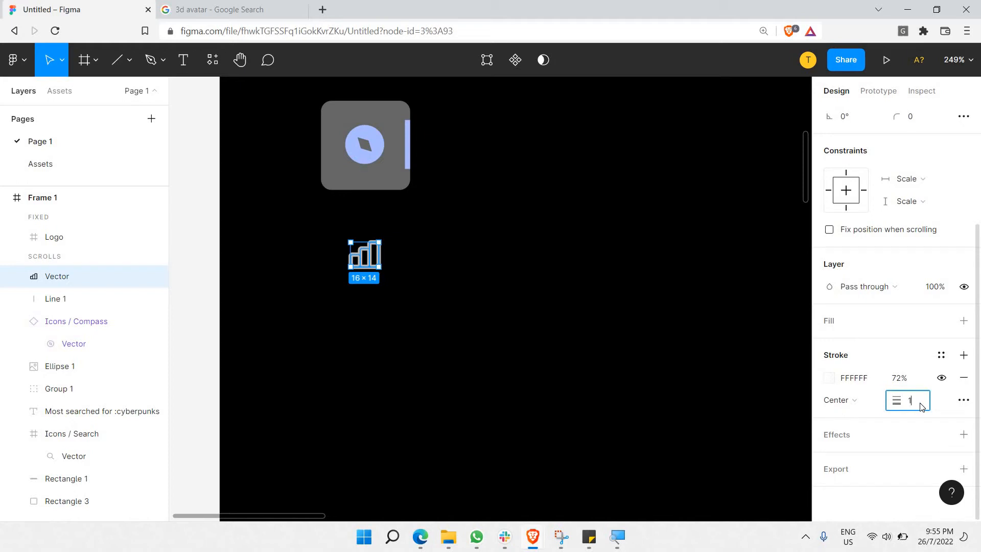
type("1")
key("Return")
left_click(922, 406)
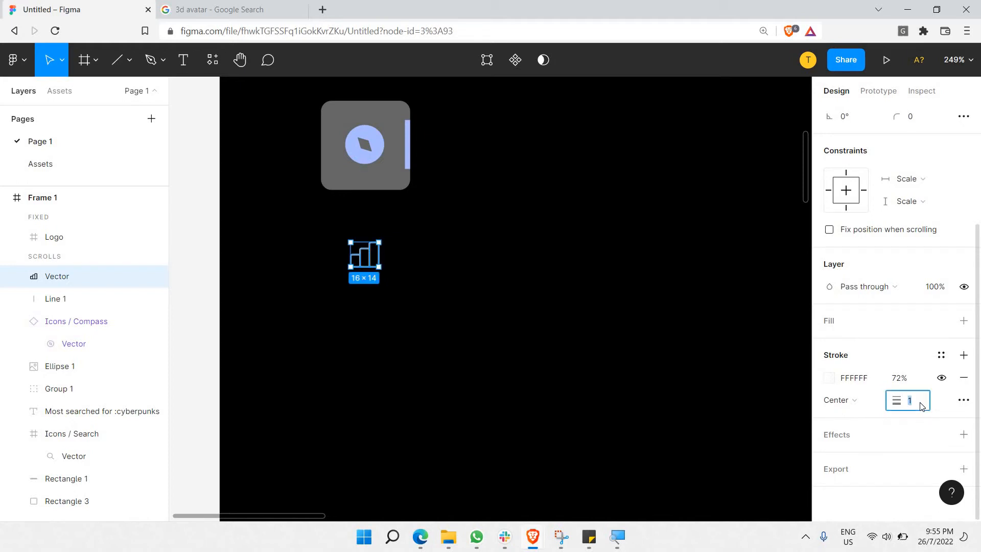
key("Return")
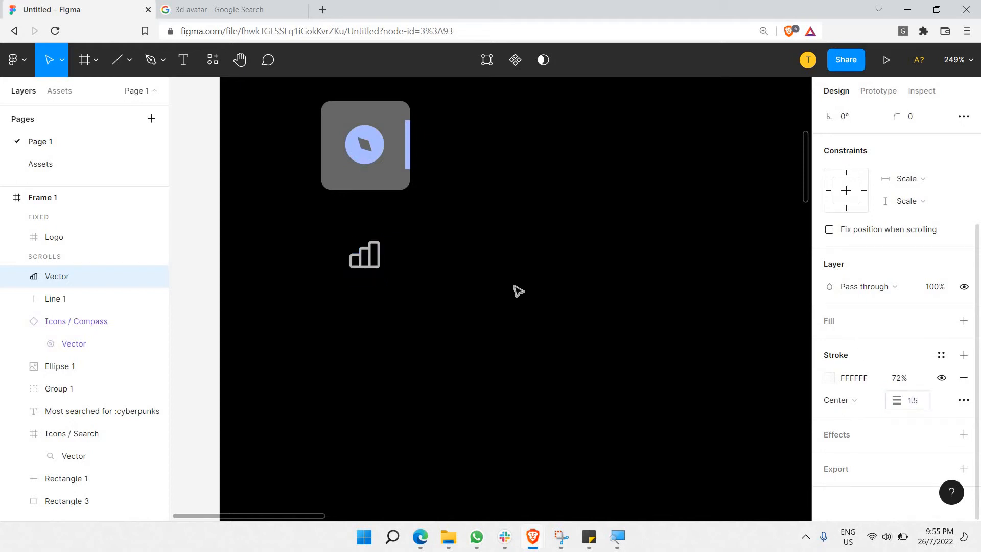
left_click(386, 263)
left_click_drag(373, 266, 373, 150)
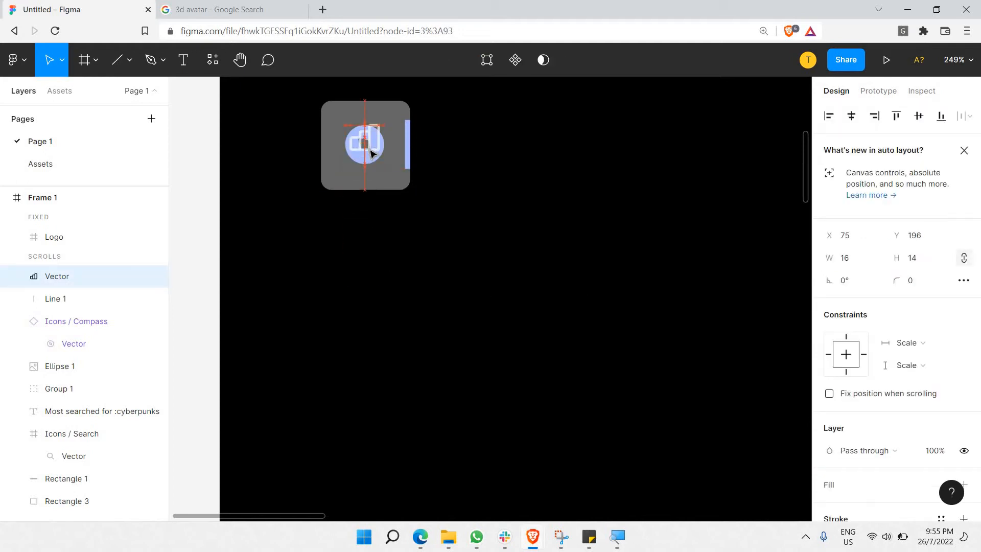
key("Down")
key("Down")
key("Down")
key("Down")
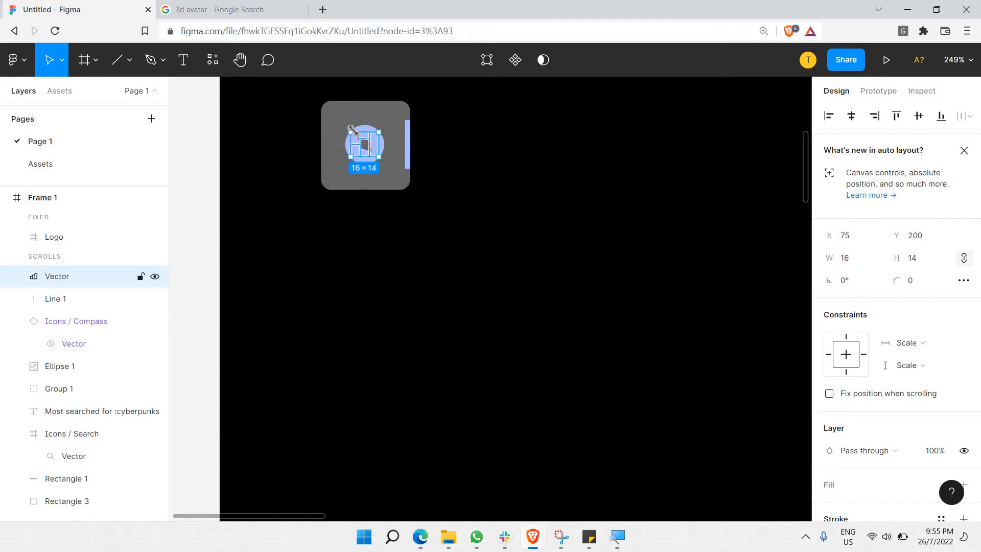
left_click_drag(353, 132, 345, 126)
key("ctrl+z")
key("ctrl+z")
Place the chart icon at X 75, Y 266 below the compass square.
left_click_drag(370, 182, 390, 259)
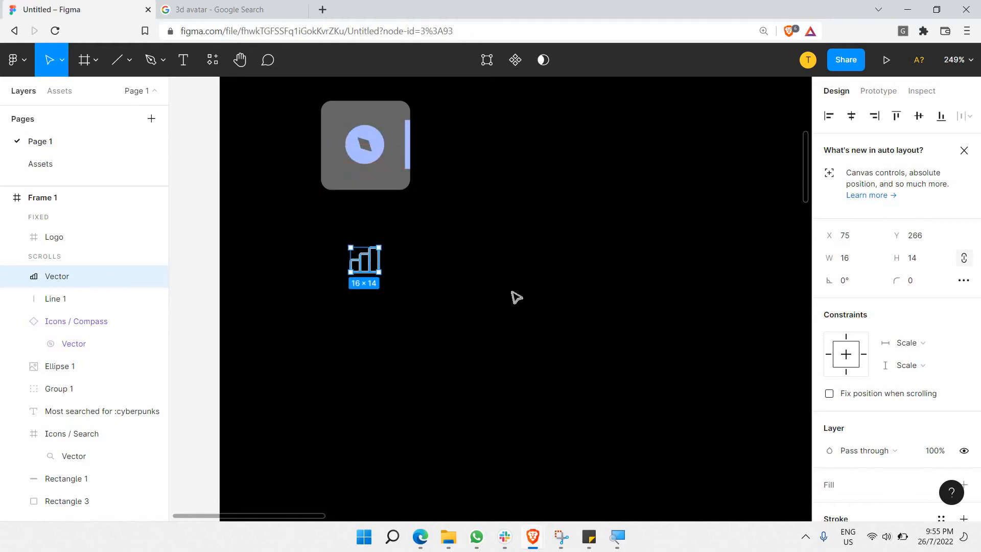
left_click(300, 161)
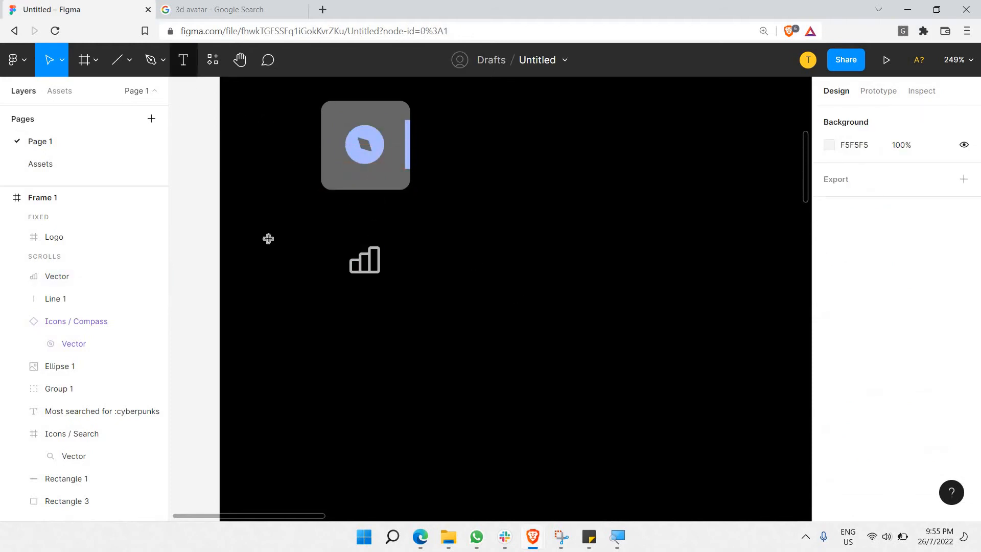
Add a 24 × 6 text box directly below the chart icon with the label "Top" at font size 10.
key("t")
left_click(389, 289)
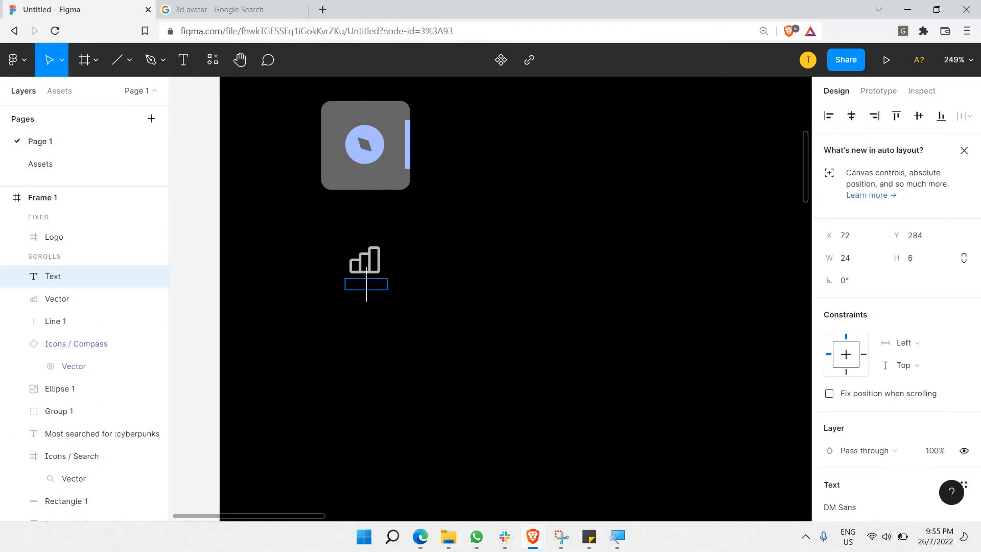
scroll(368, 284, "up", 5)
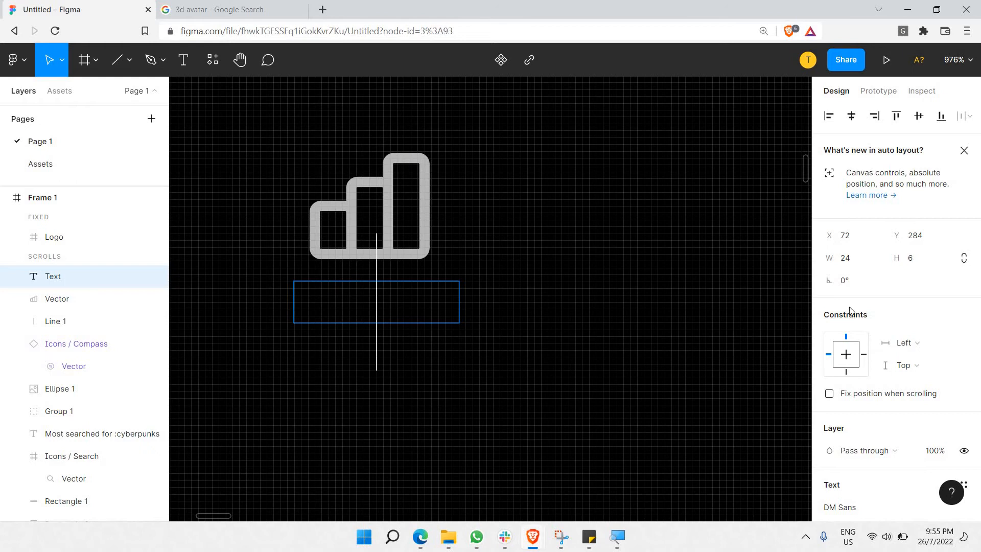
scroll(919, 286, "down", 5)
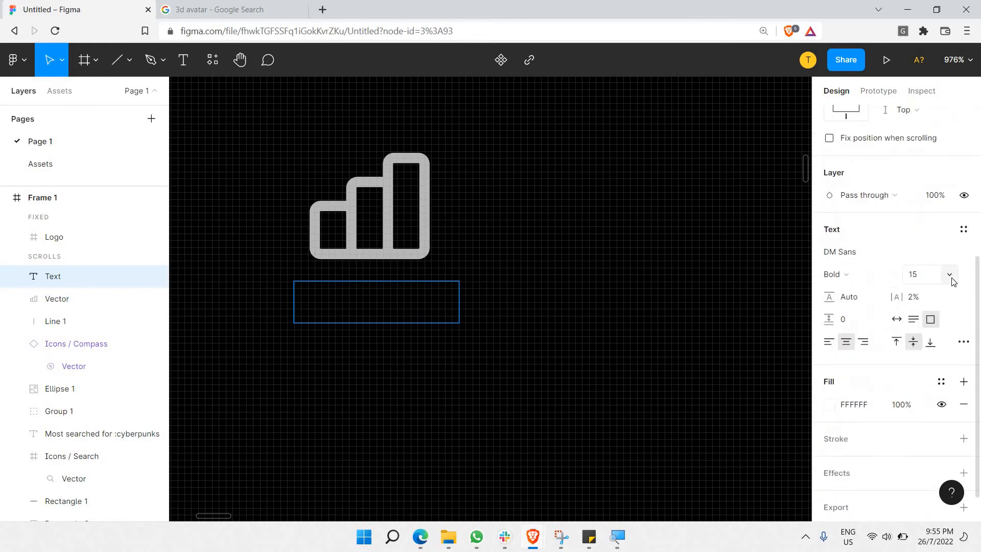
left_click(949, 274)
left_click(928, 189)
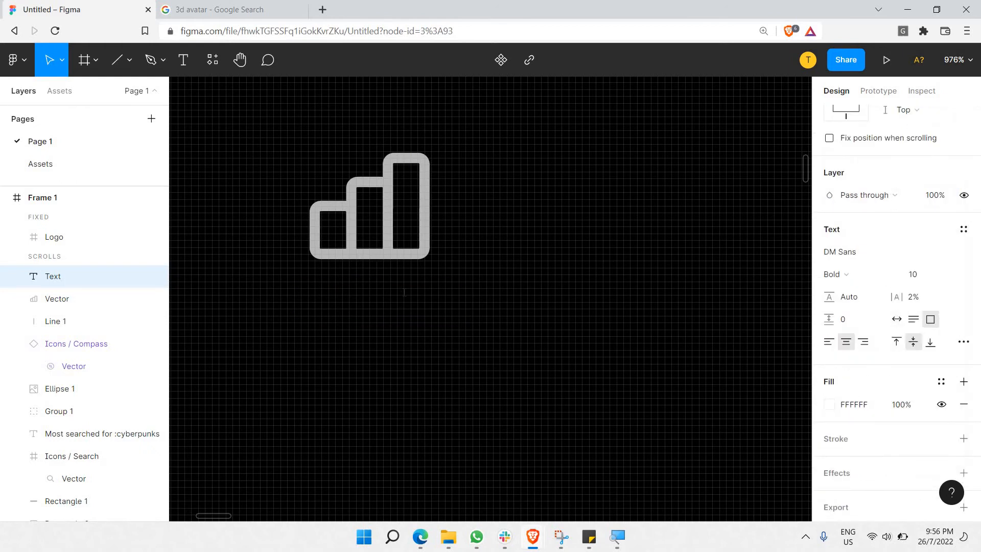
double_click(403, 295)
type("Top")
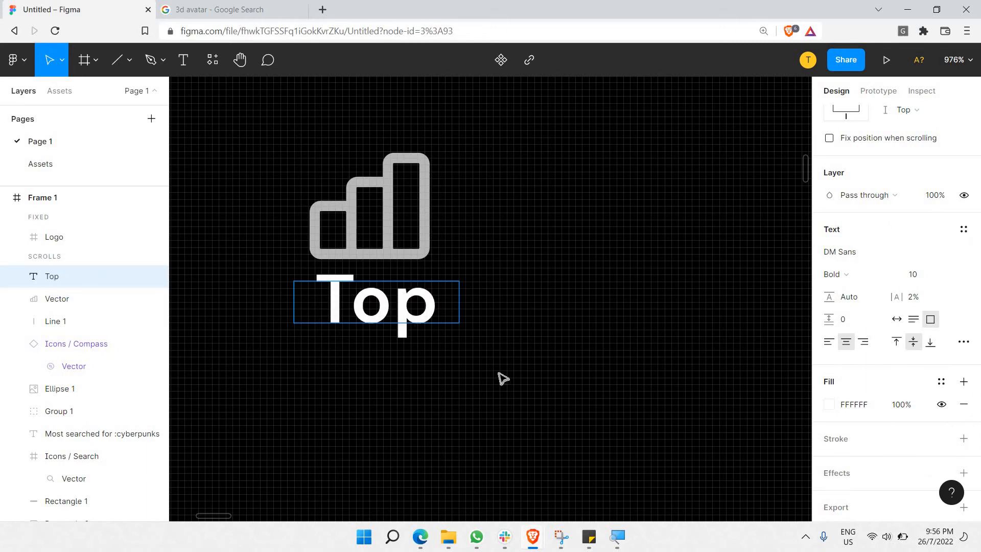
Reduce the font size of the "Top" label, trying 8 and settling on 6.
key("ctrl+a")
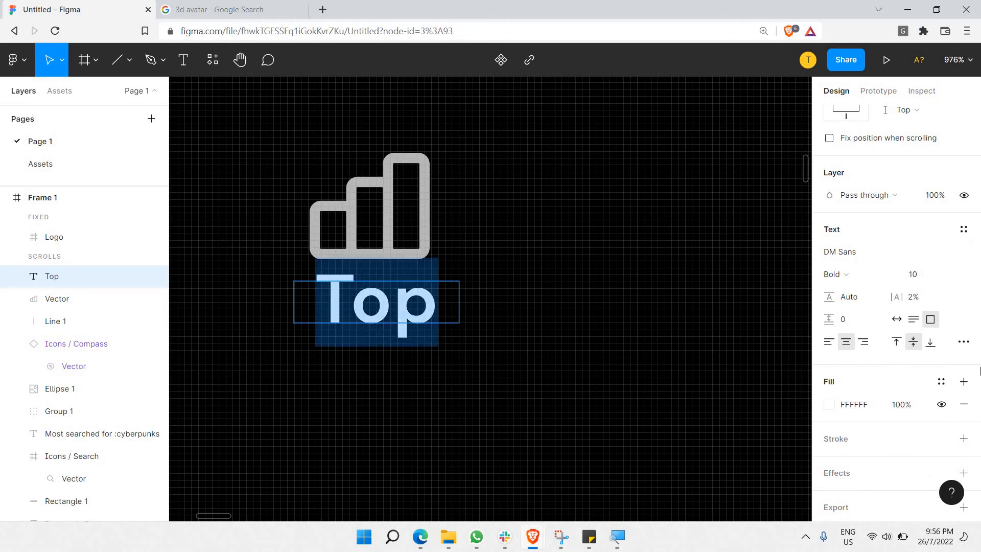
left_click(927, 281)
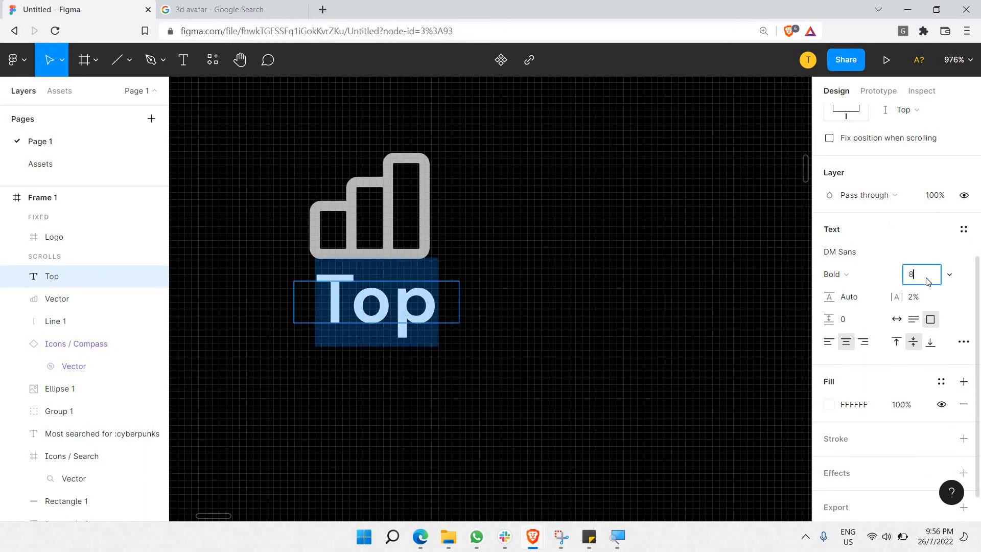
type("8")
key("Return")
left_click(927, 281)
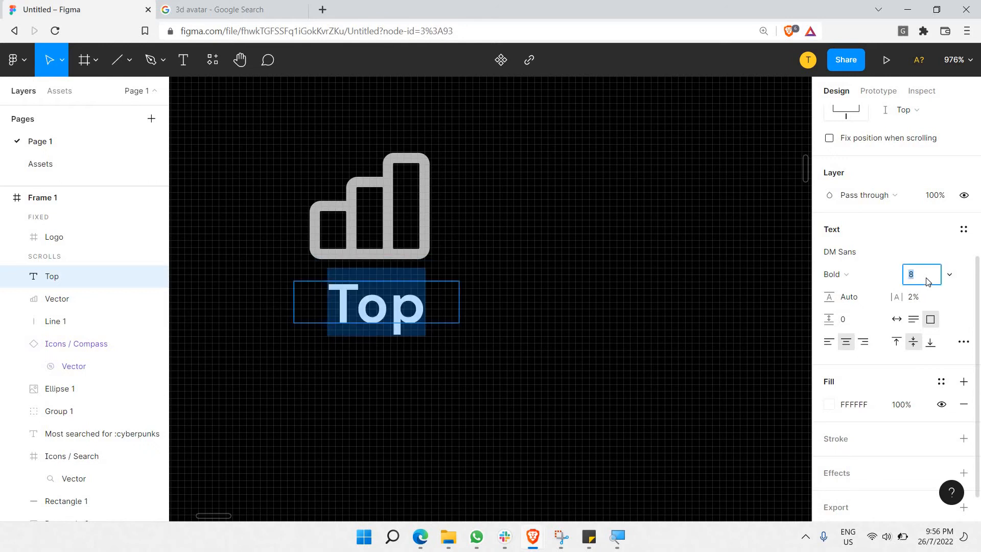
type("6")
key("Return")
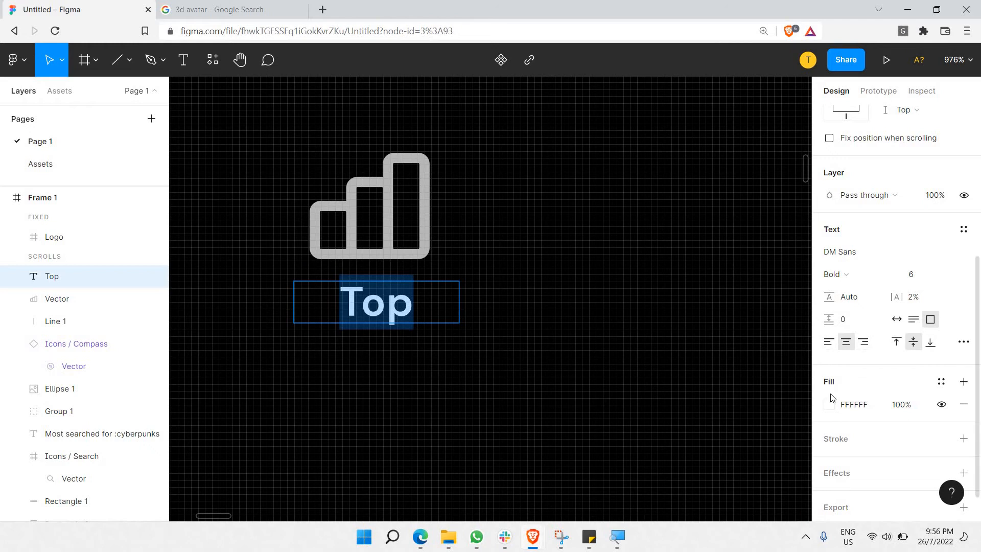
Set the opacity of the "Top" label's white fill to 72%.
left_click(428, 239)
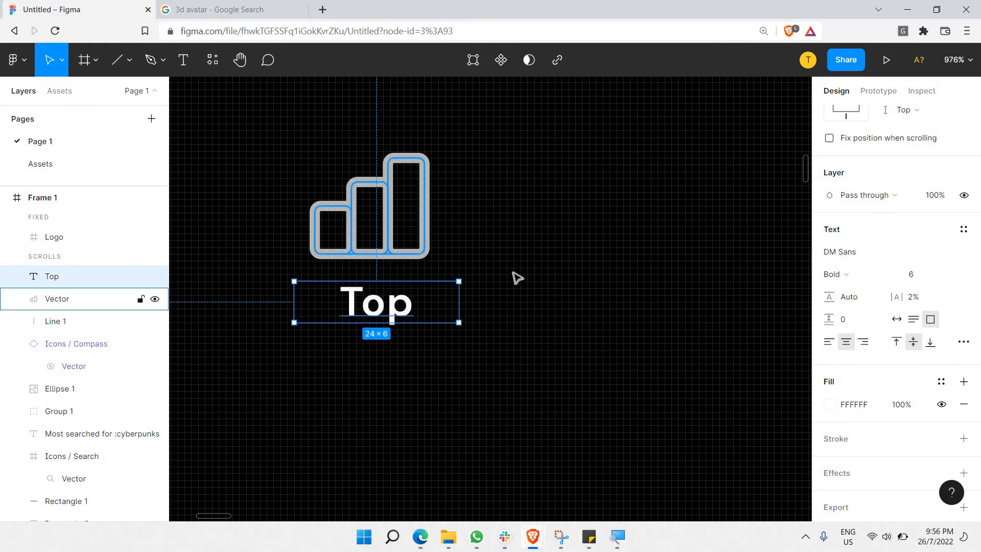
left_click(398, 311)
left_click(894, 404)
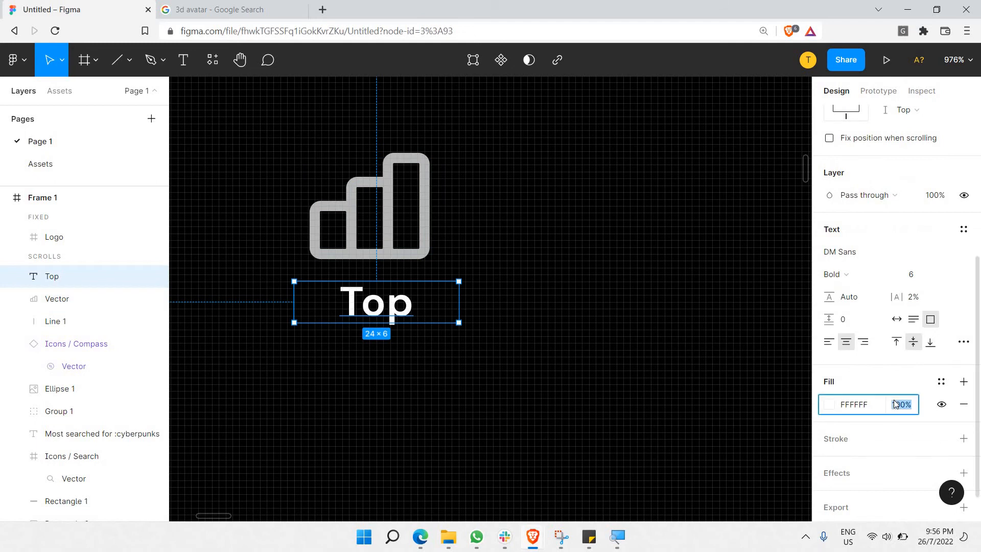
type("72")
key("Return")
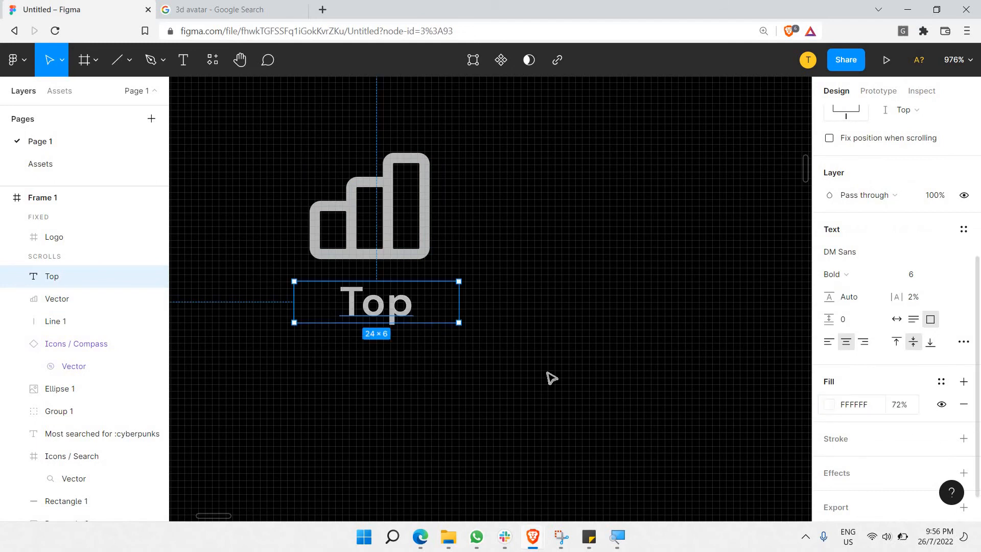
Group the chart icon with its "Top" label.
left_click(541, 366)
key("shift+1")
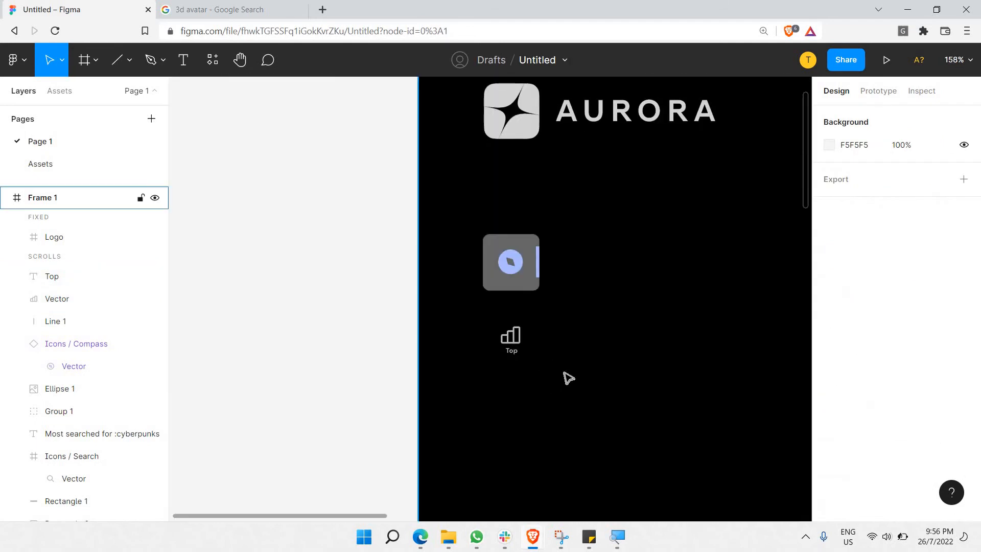
scroll(434, 318, "up", 5)
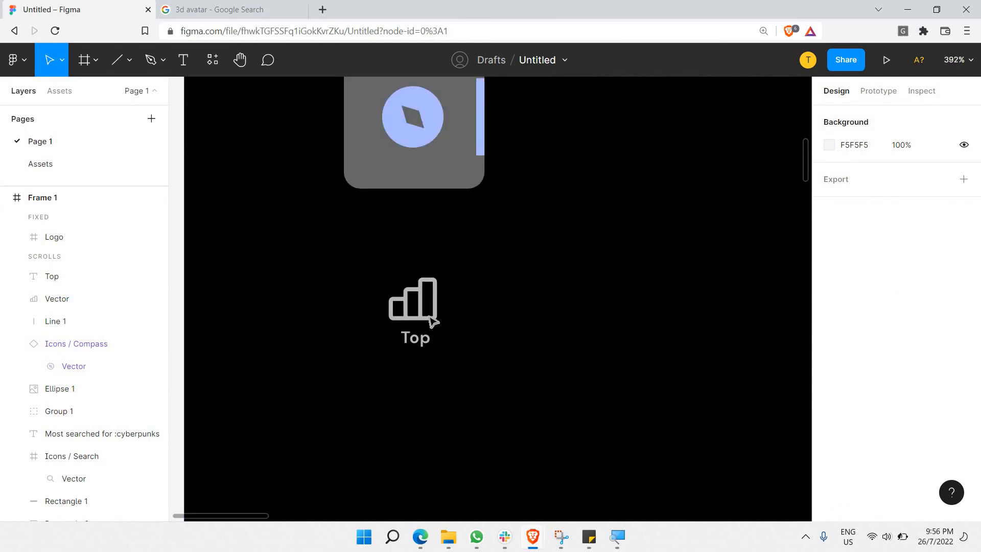
left_click(418, 320)
left_click(417, 341, "shift")
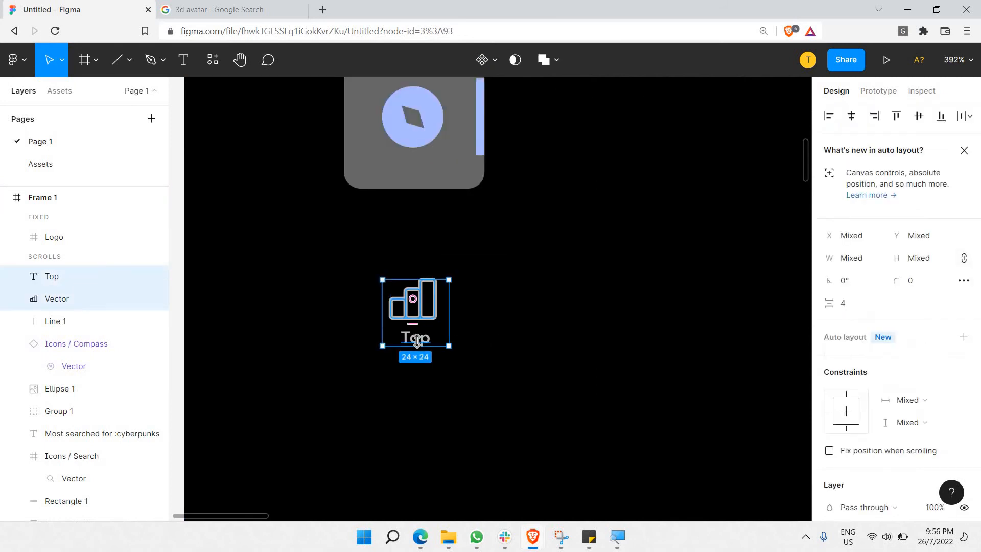
right_click(418, 342)
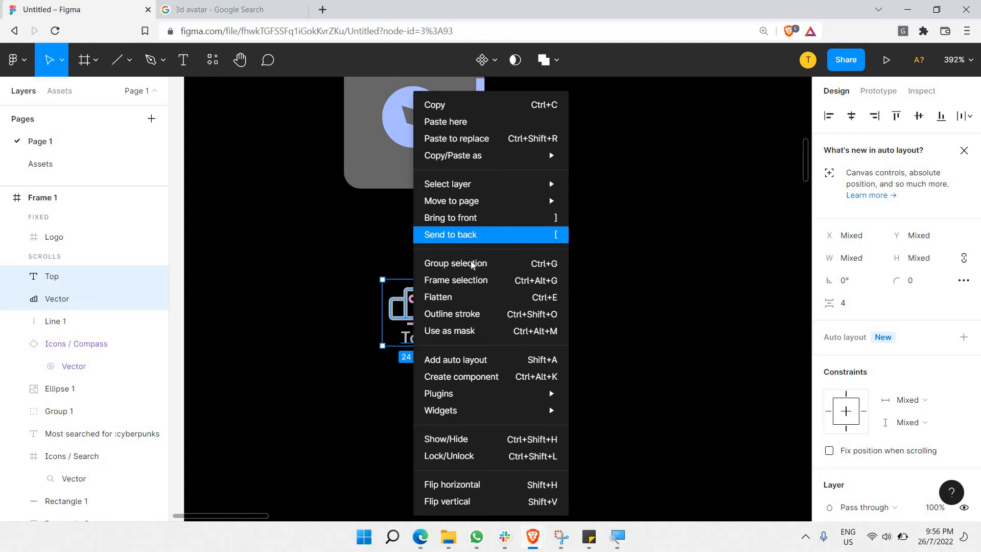
left_click(470, 262)
Duplicate the chart and label group and place the copy below the original at X 72, Y 322.
scroll(461, 251, "down", 2)
scroll(461, 252, "down", 1)
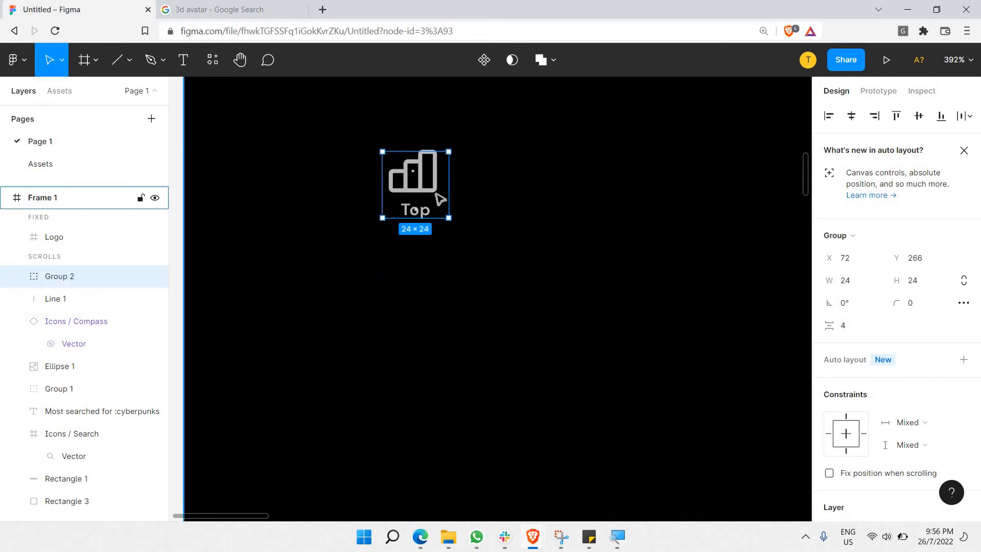
key("ctrl+v")
left_click_drag(440, 317, 436, 357)
scroll(502, 296, "down", 3)
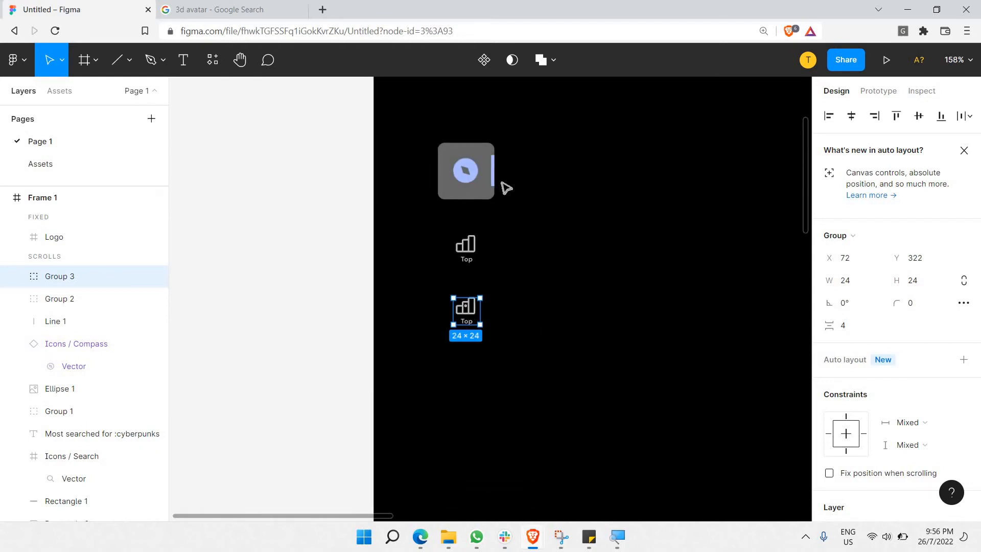
left_click(495, 274)
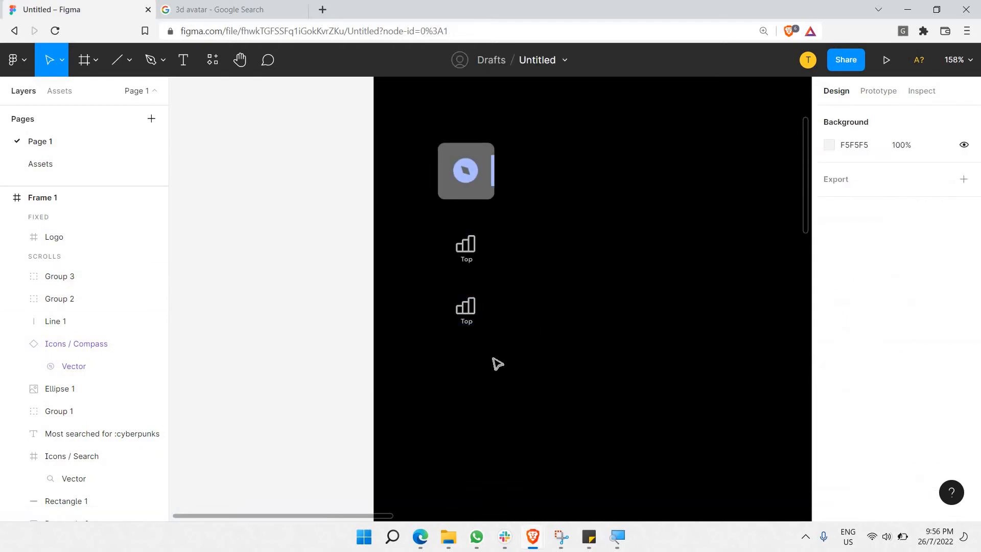
Copy the second chart group and place another copy directly below it as the third navigation item.
scroll(472, 240, "down", 2)
left_click(477, 245)
key("ctrl+c")
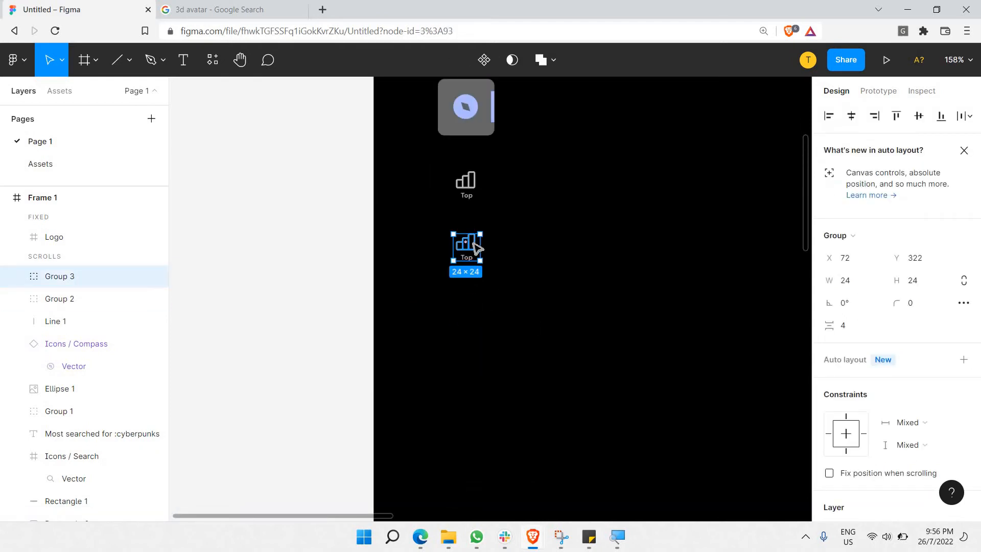
key("ctrl+v")
left_click_drag(475, 325, 474, 305)
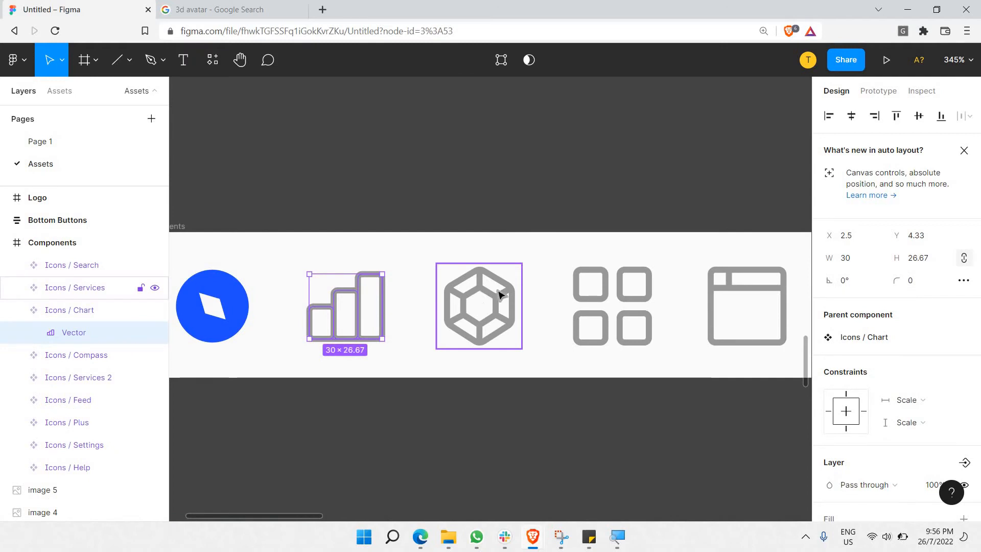
Copy the Icons / Services 2 component from the Assets page and paste it into the second chart group on Page 1.
scroll(526, 289, "right", 2)
left_click(550, 289)
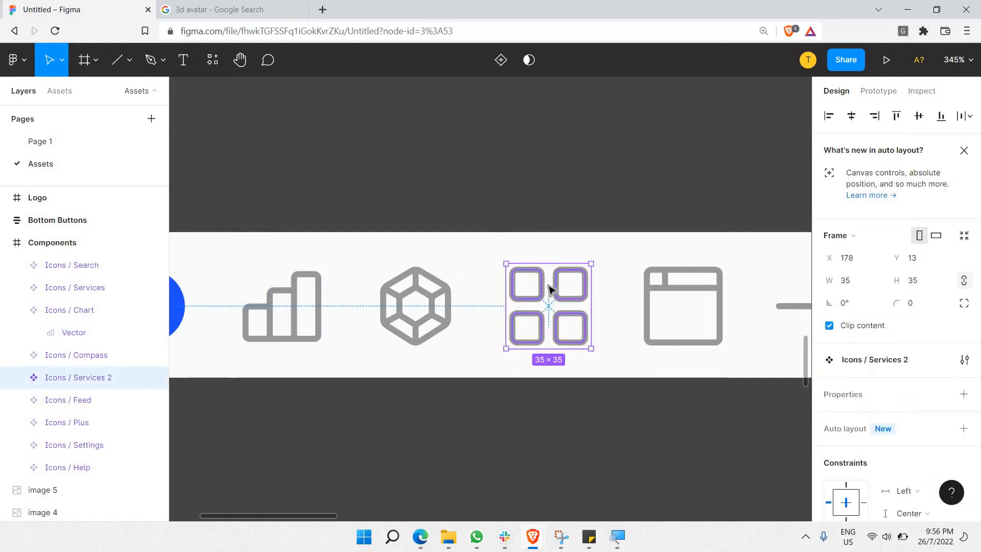
left_click(80, 145)
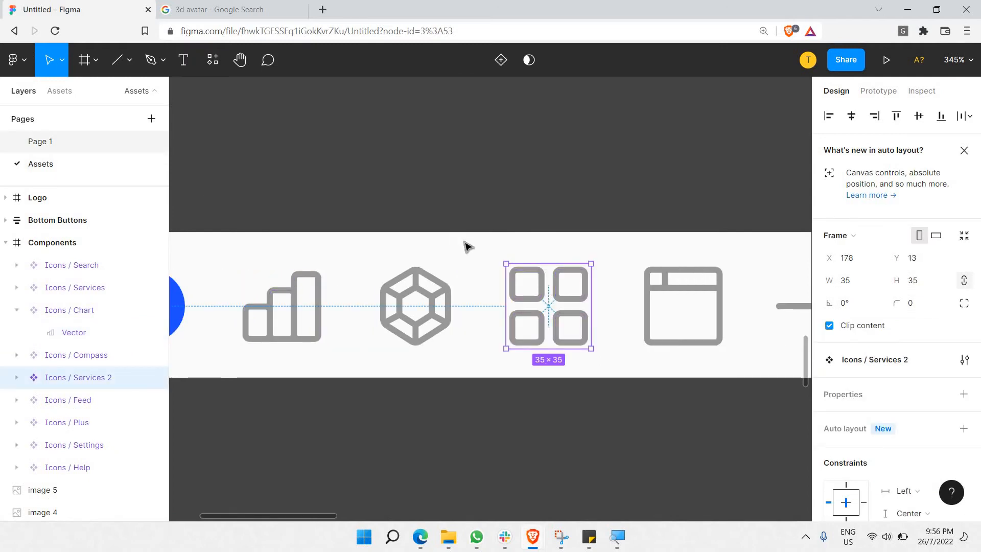
left_click(470, 247)
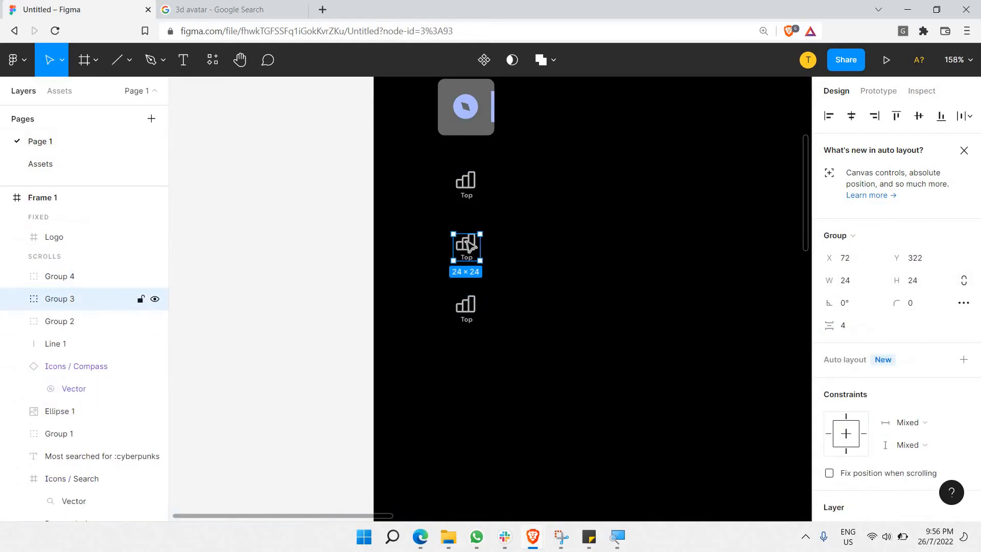
double_click(470, 247)
key("ctrl+v")
key("shift+2")
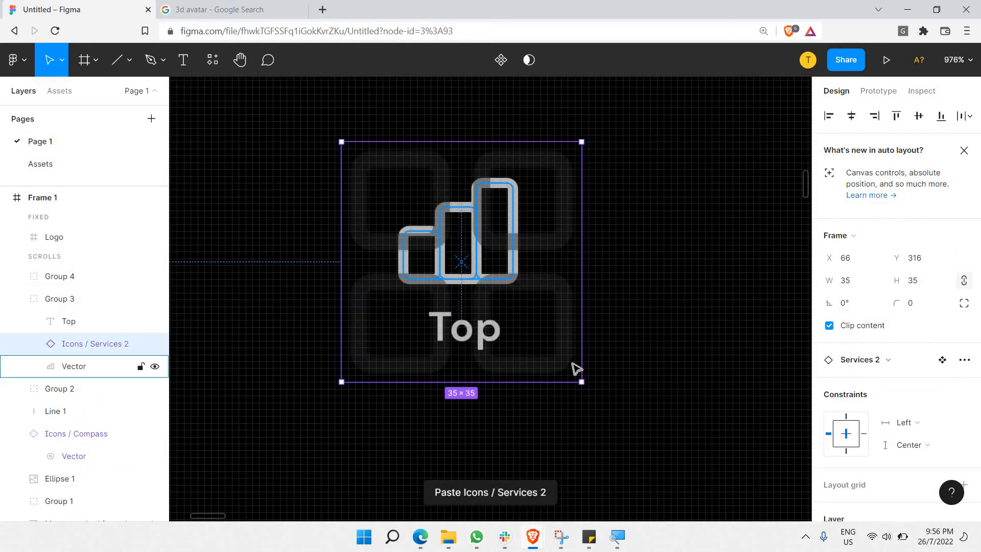
Scale the pasted Services 2 icon to 16 × 16 and move it over the chart icon at X 75, Y 321.
left_click_drag(584, 387, 481, 266)
left_click_drag(358, 152, 410, 181)
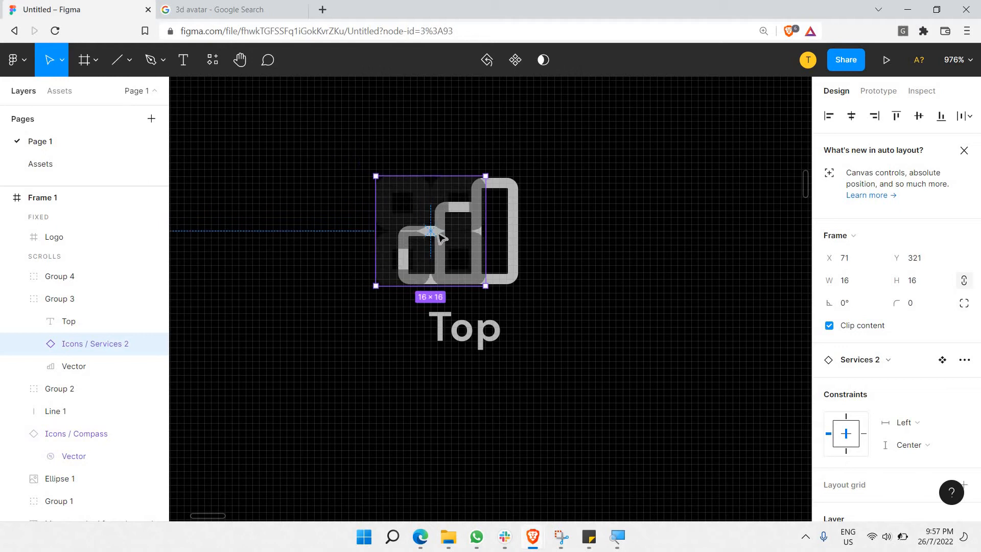
left_click_drag(442, 236, 468, 238)
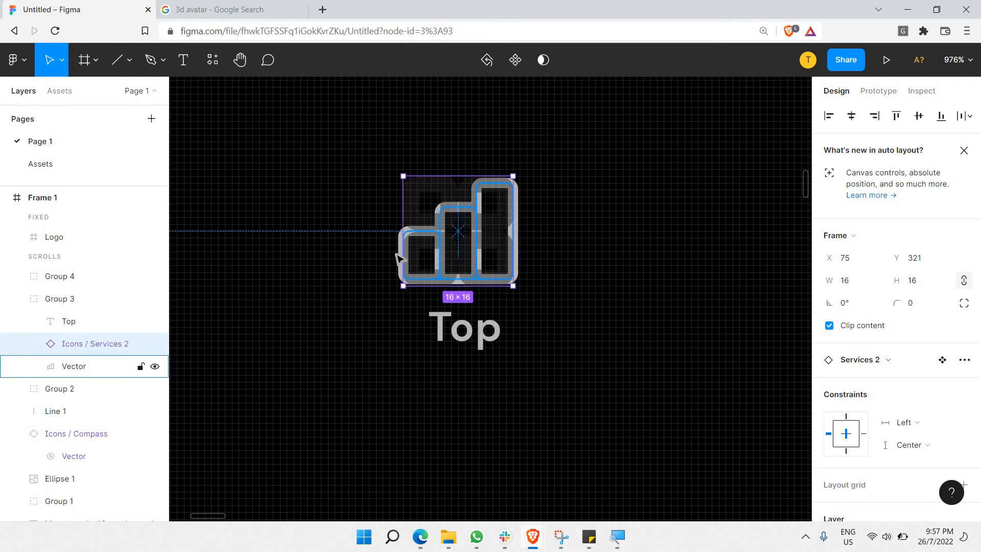
double_click(394, 259)
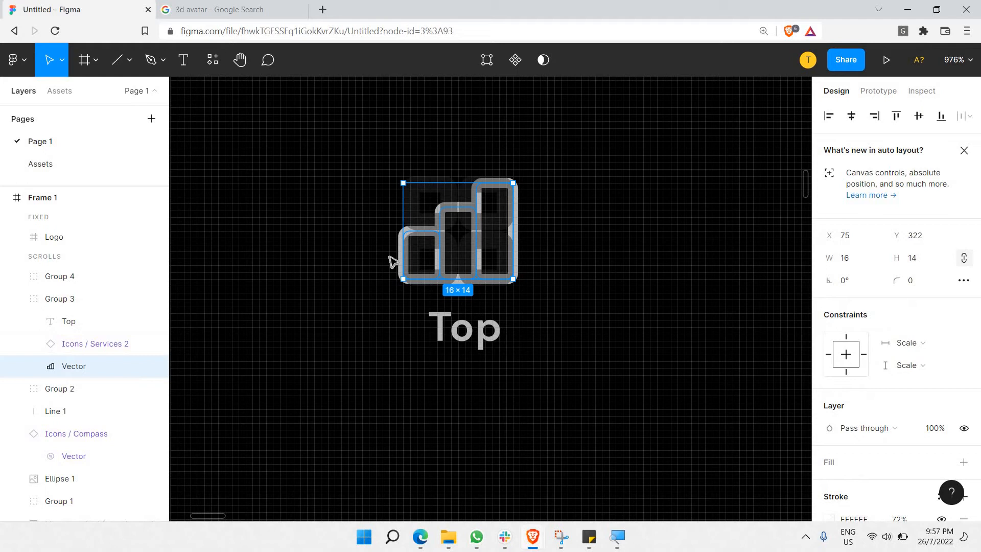
key("Delete")
key("ctrl+z")
key("Escape")
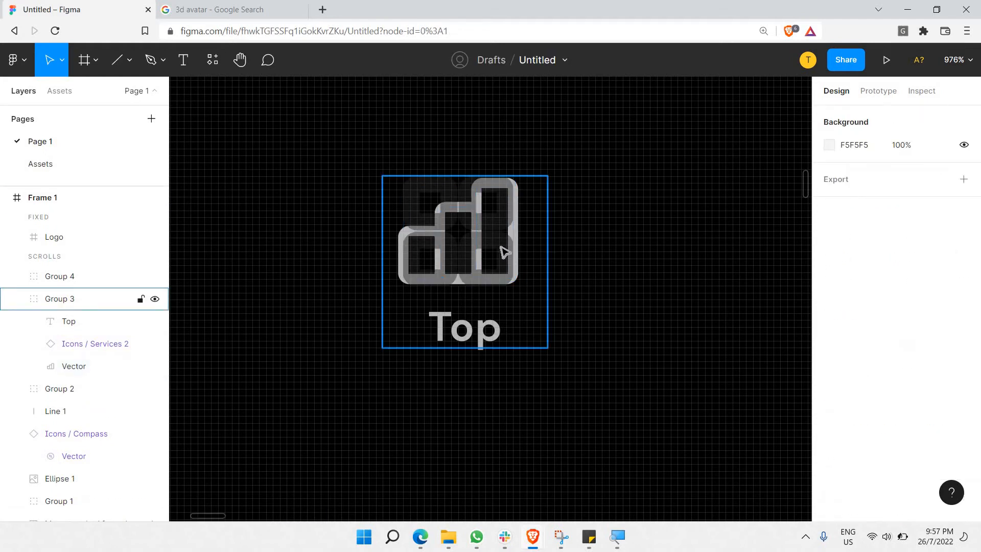
left_click_drag(515, 260, 529, 276)
key("ctrl+z")
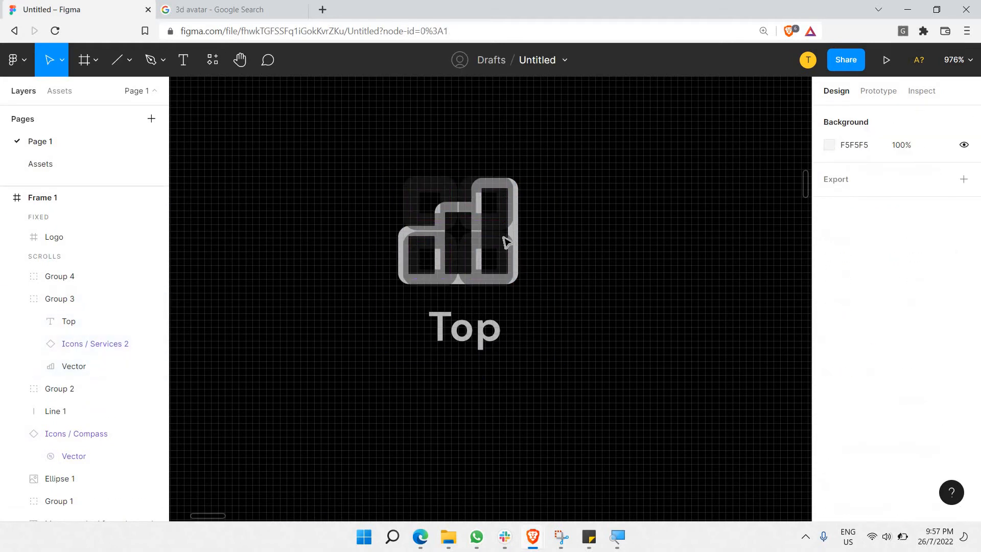
left_click_drag(451, 231, 403, 224)
key("ctrl+z")
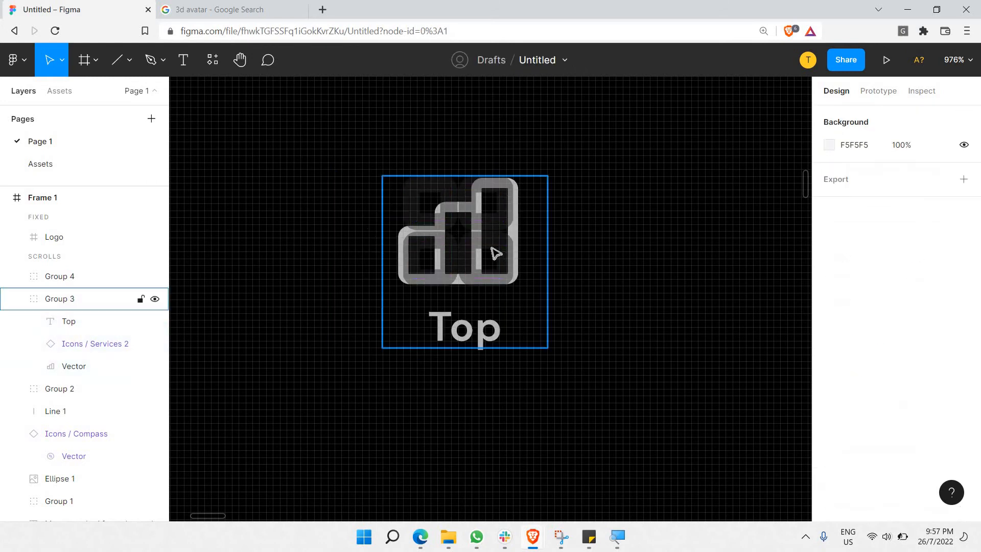
Remove the chart vector from the second navigation group and position the Services 2 icon above the label at X 76, Y 322.
left_click_drag(491, 245, 457, 251)
left_click(510, 250)
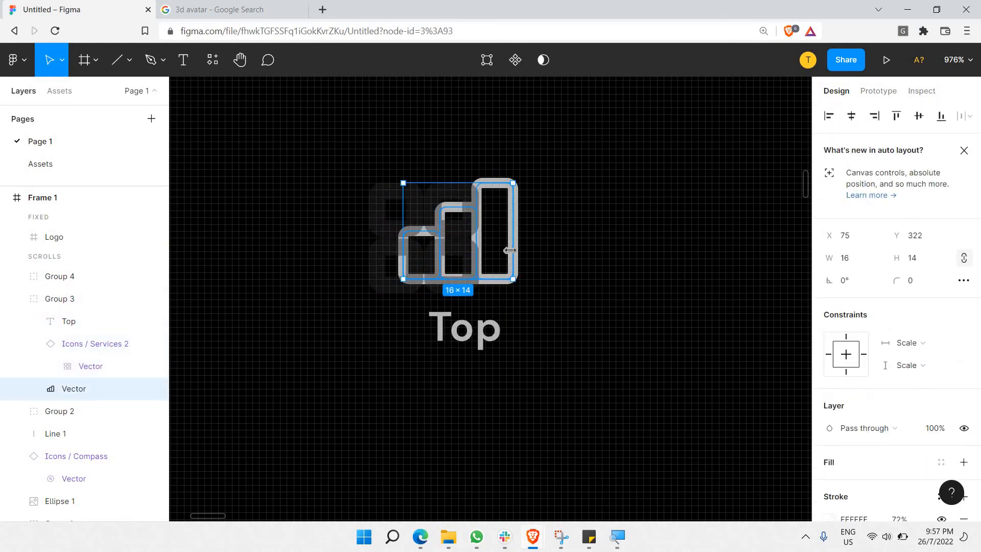
key("ctrl+x")
left_click(436, 248, "ctrl")
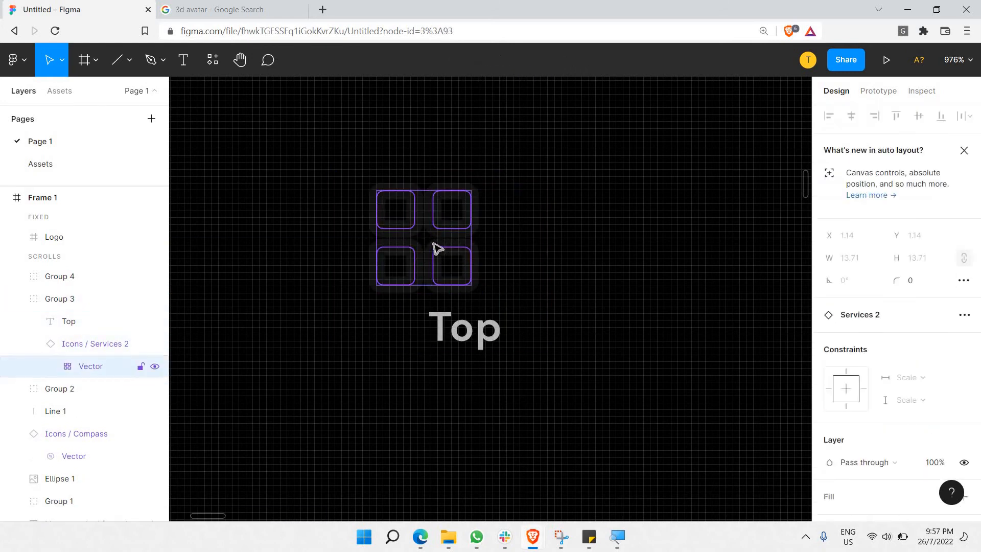
left_click_drag(469, 251, 477, 252)
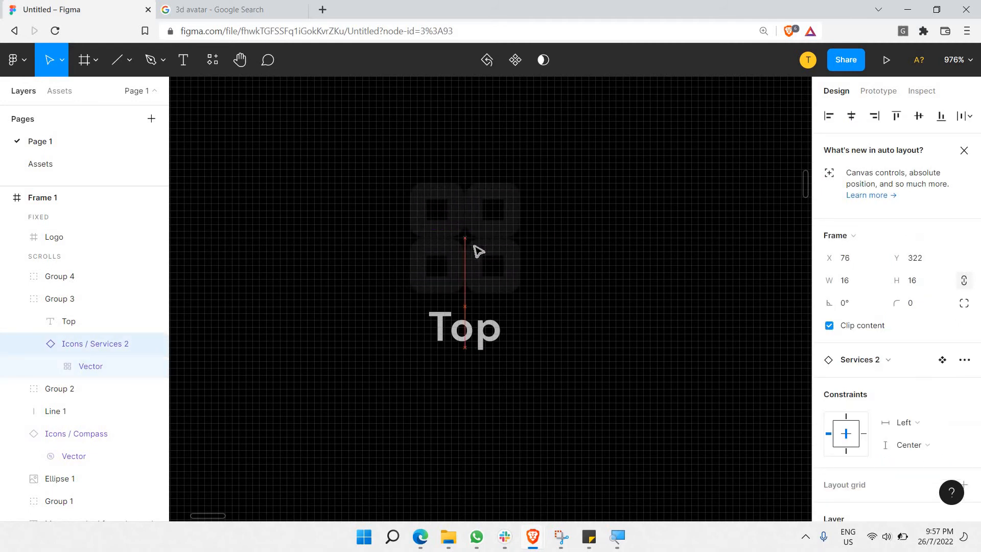
Recolor the Services 2 icon to FFFFFF at 70% opacity.
scroll(843, 347, "down", 6)
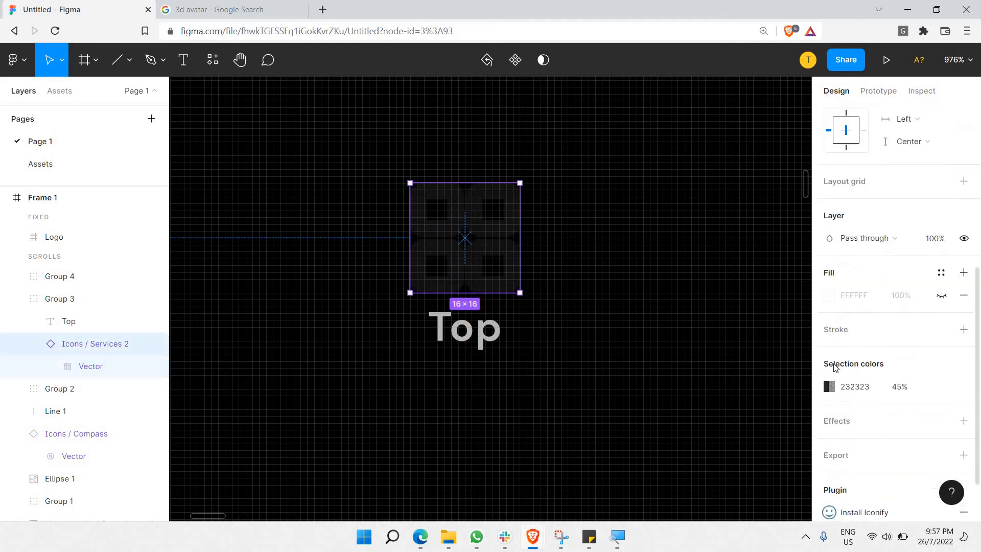
left_click(828, 369)
type("FFFFFF")
key("Return")
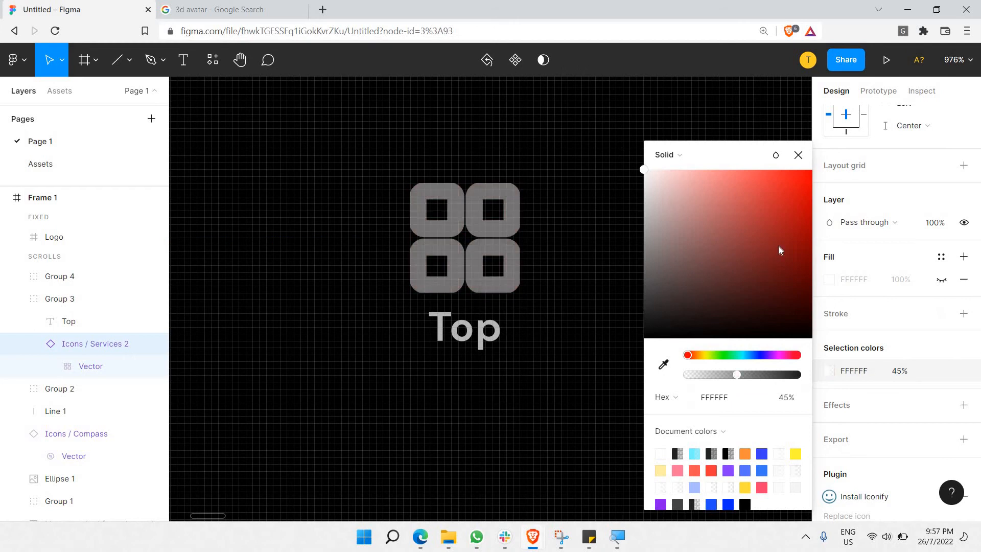
left_click_drag(750, 378, 762, 384)
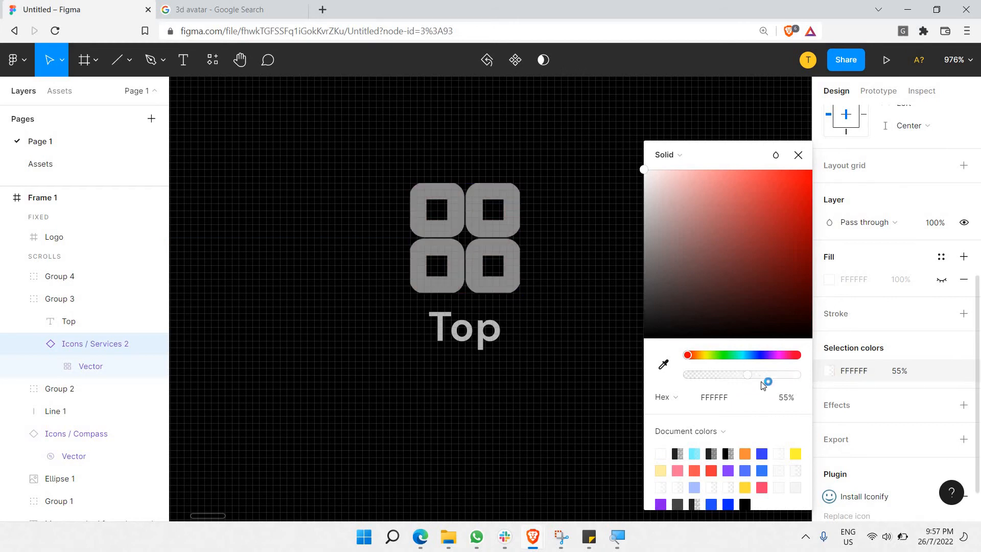
left_click(785, 399)
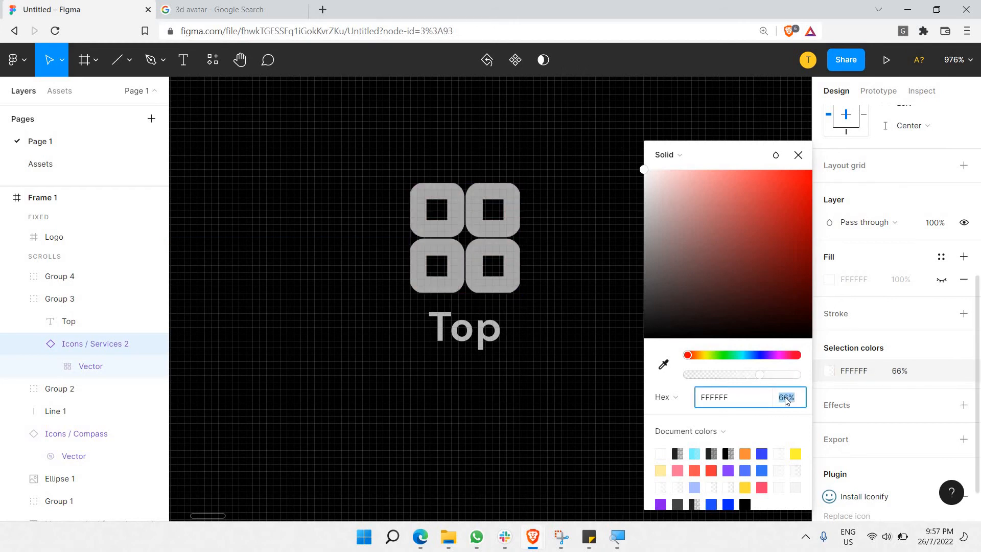
type("70")
key("Return")
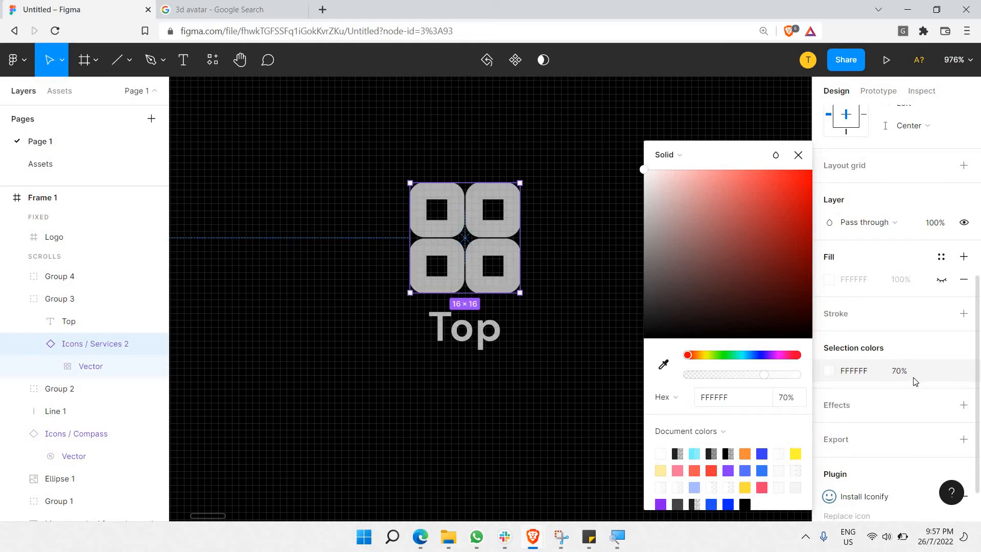
left_click(526, 262)
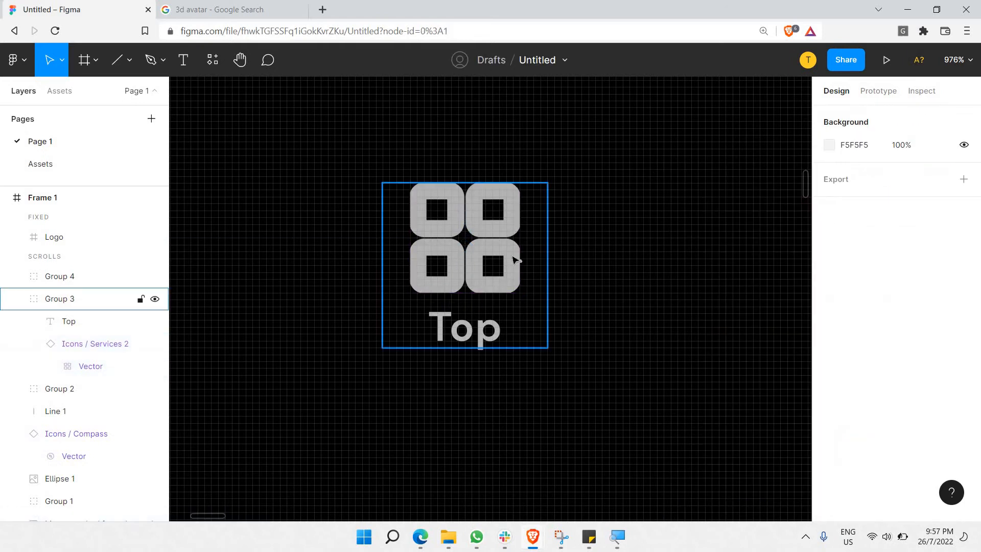
Set the stroke weight of the vector inside the Services 2 icon to 1.5.
left_click(512, 258)
double_click(511, 258)
scroll(870, 384, "down", 3)
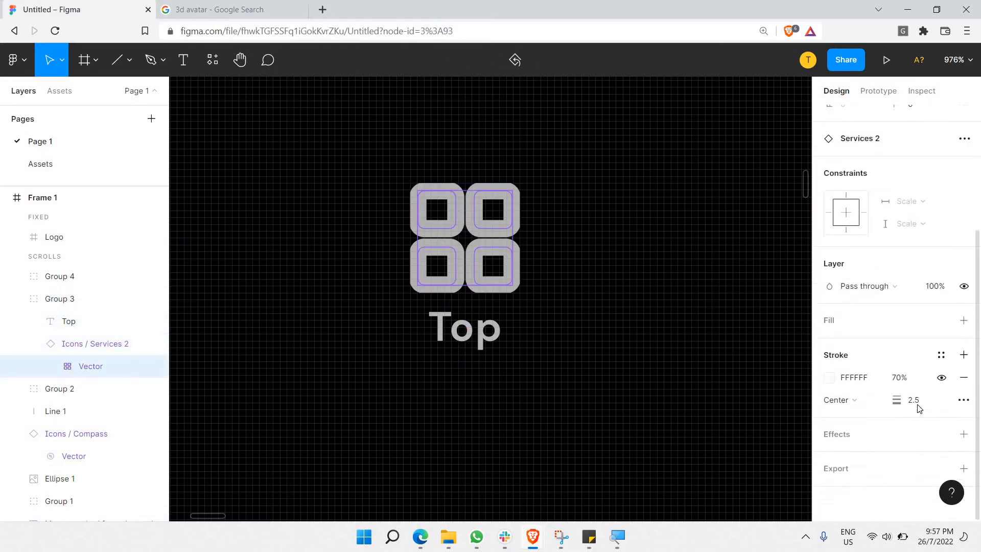
left_click(919, 407)
type("1.5")
key("Return")
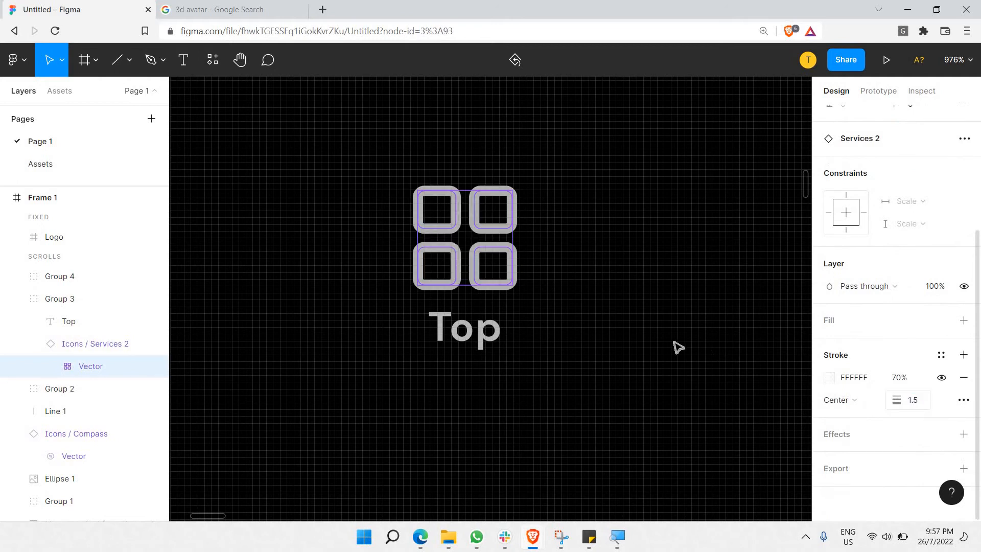
Change the label under the Services 2 icon to "Services" and set its text box width to 26.
double_click(471, 327)
type("Se")
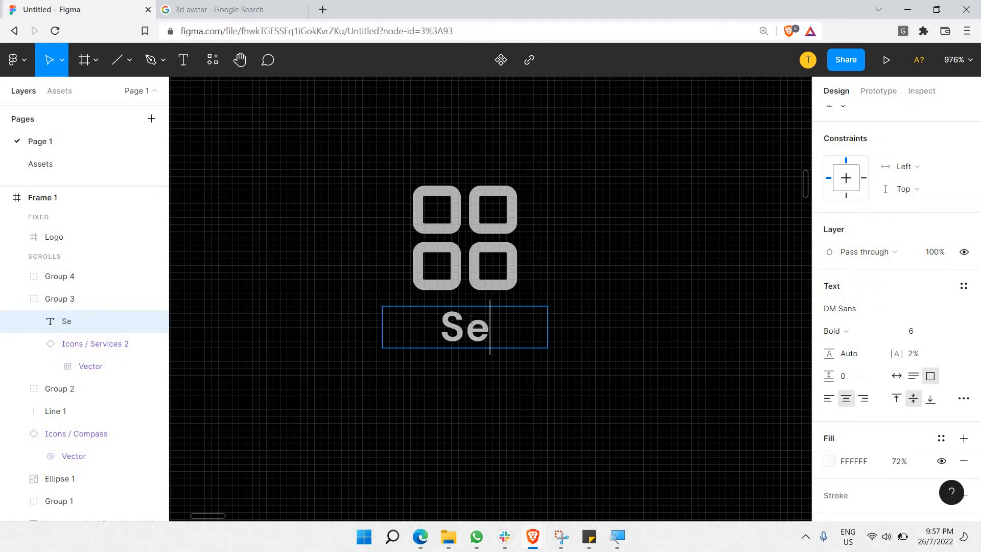
type("rvices")
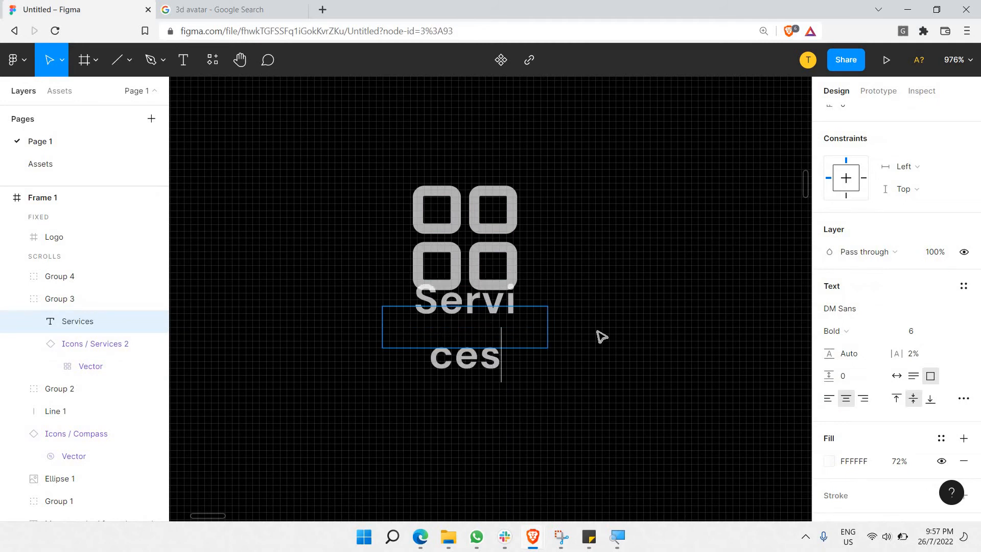
key("Escape")
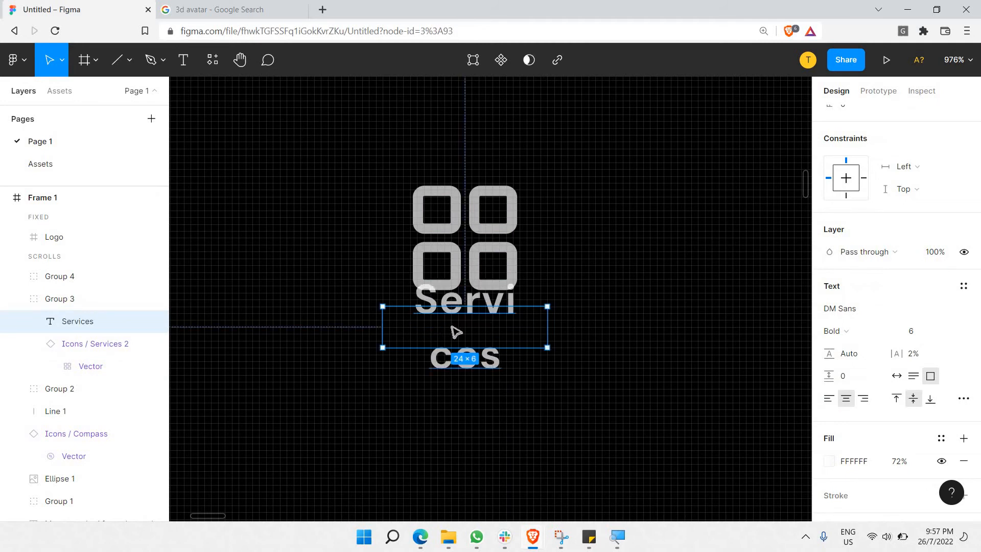
scroll(869, 260, "up", 4)
left_click(846, 265)
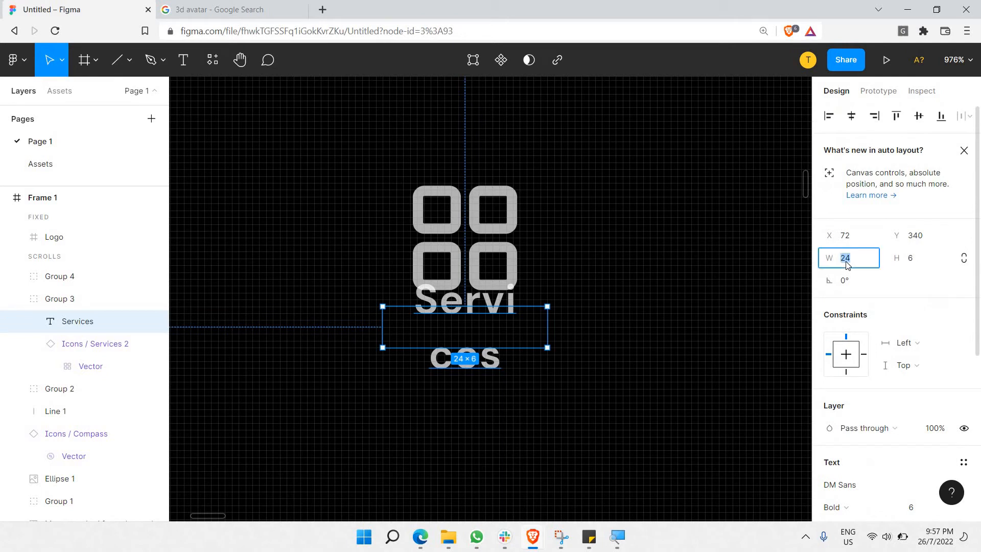
type("26")
key("Return")
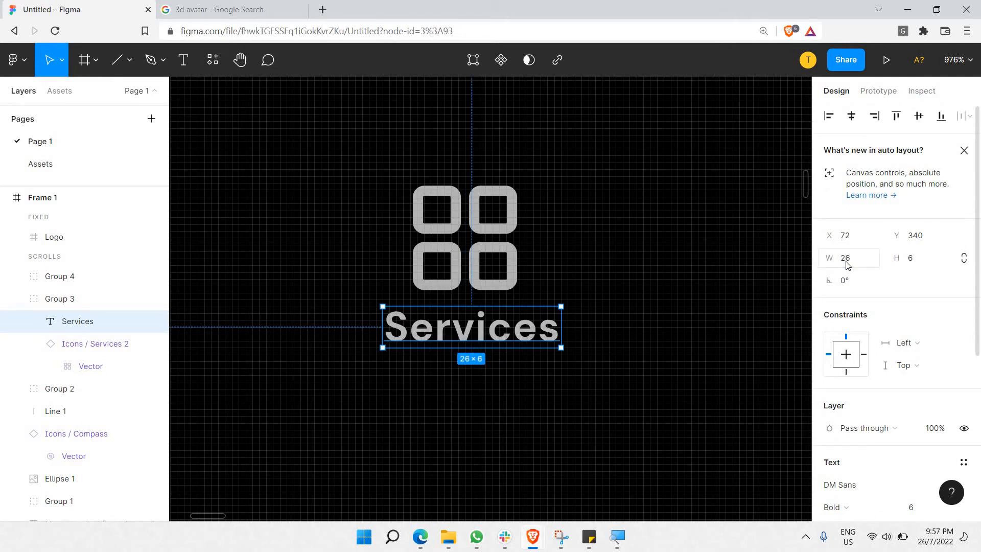
left_click(690, 252)
Copy the Icons / Feed component from the Assets page and paste it into the third navigation group on Page 1.
scroll(691, 254, "down", 5)
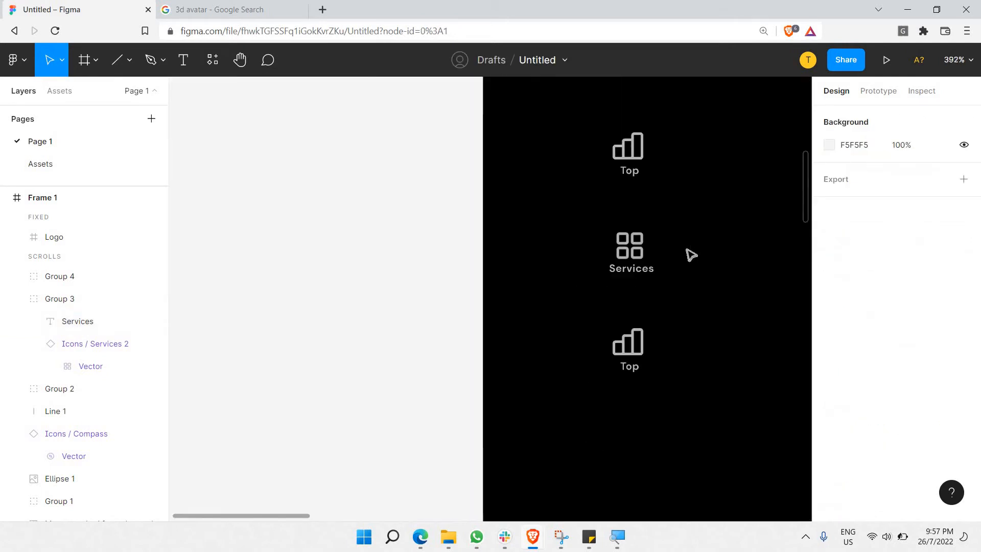
scroll(688, 254, "down", 2)
scroll(688, 254, "up", 5)
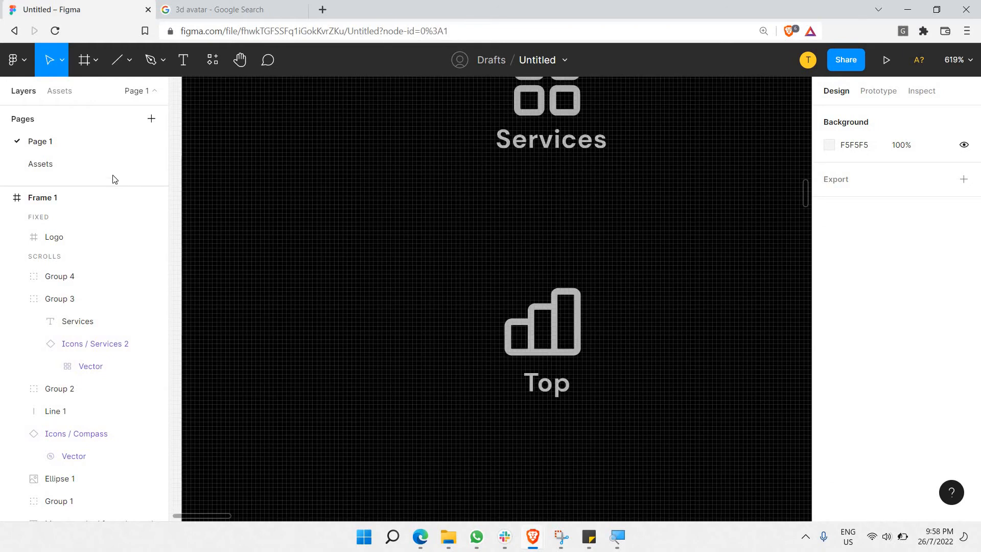
left_click(122, 166)
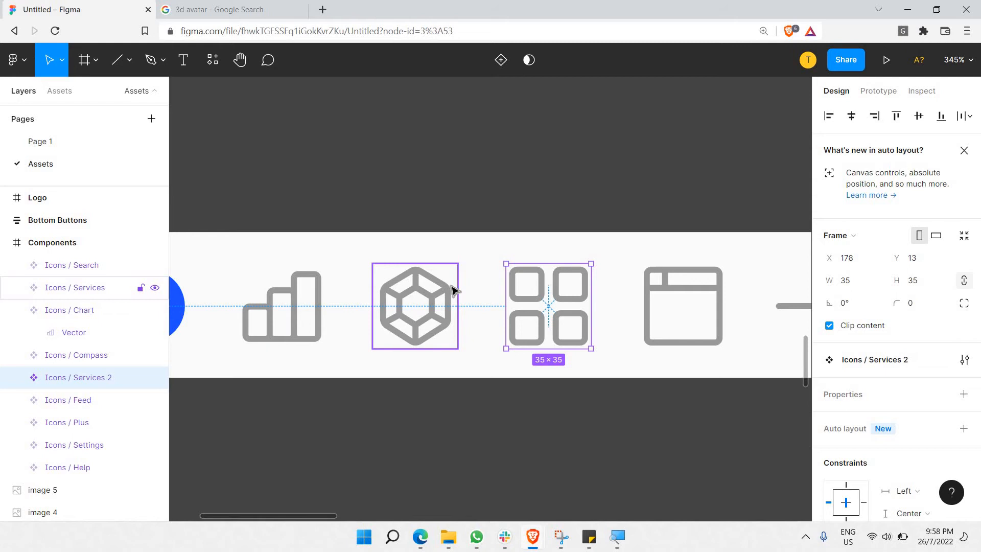
scroll(486, 286, "right", 5)
left_click(487, 289)
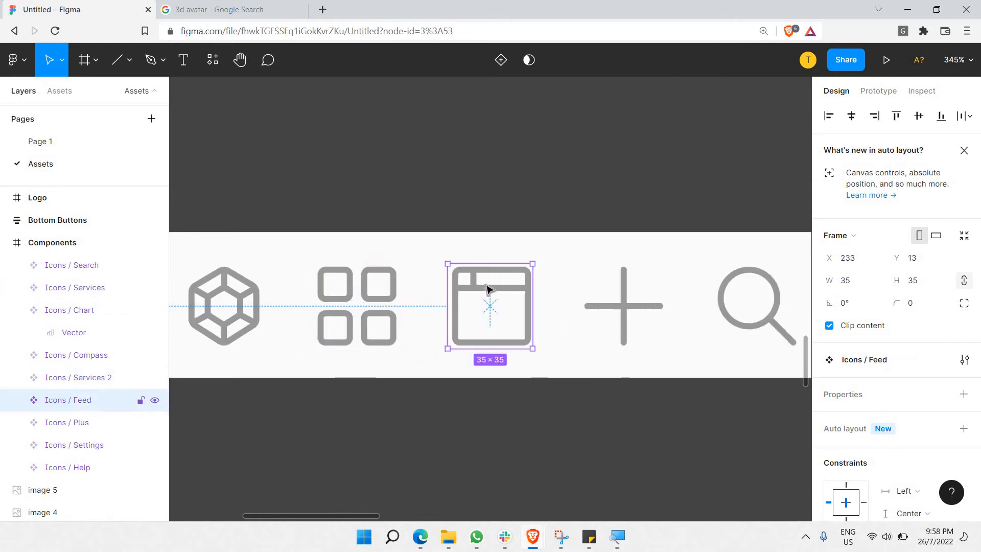
left_click(35, 143)
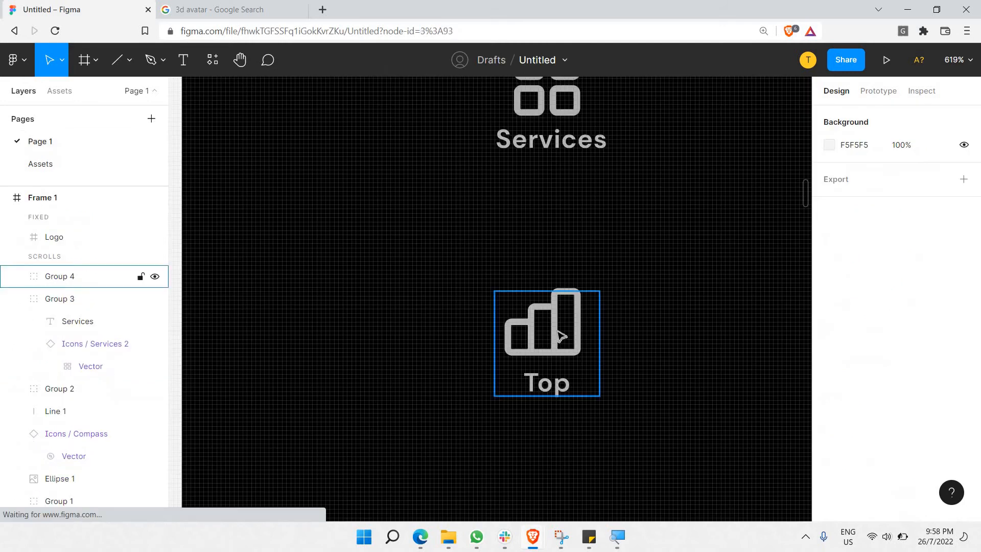
left_click(561, 336)
key("ctrl+v")
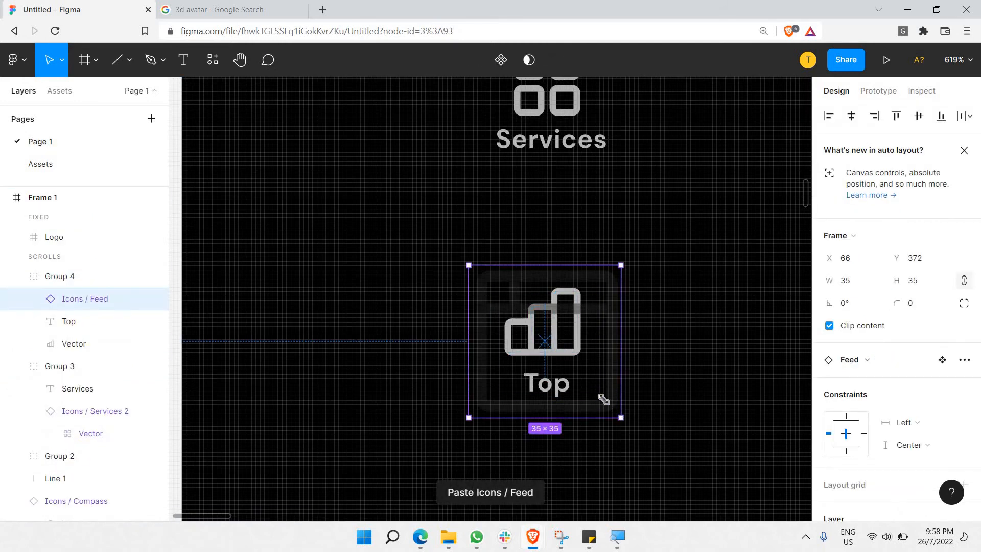
Scale the pasted Feed icon to 15 × 15 and delete the chart vector from the third navigation group.
left_click_drag(552, 352, 575, 335)
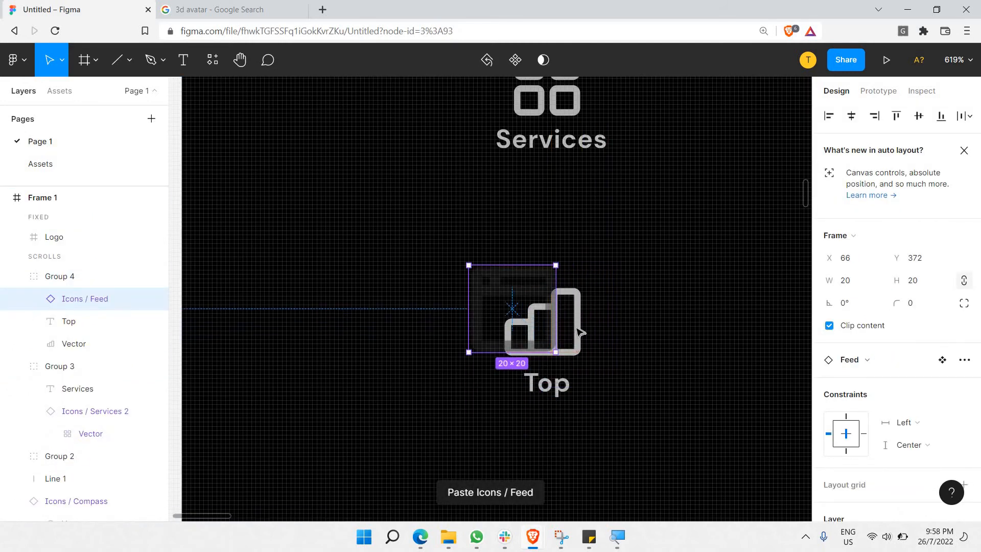
left_click_drag(491, 284, 497, 287)
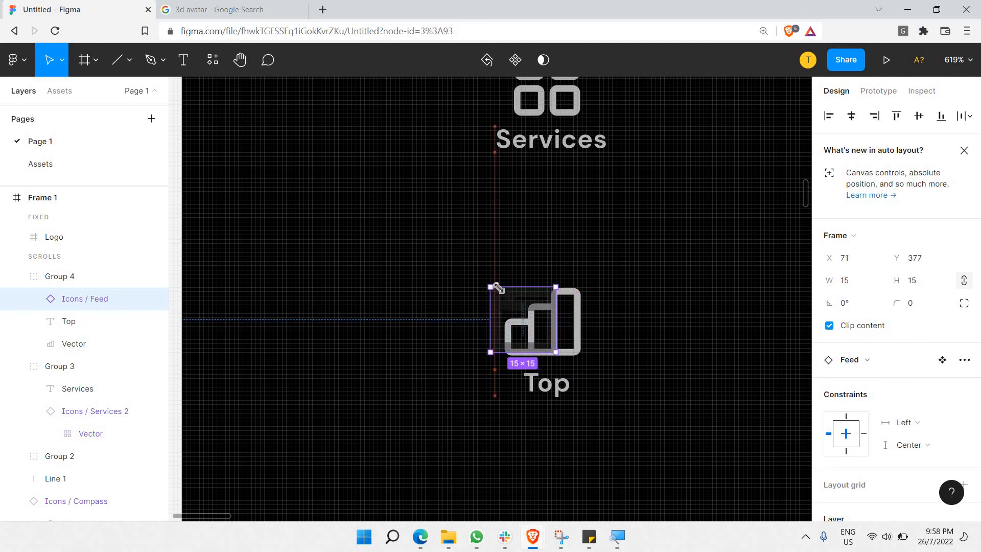
left_click(575, 292)
key("Delete")
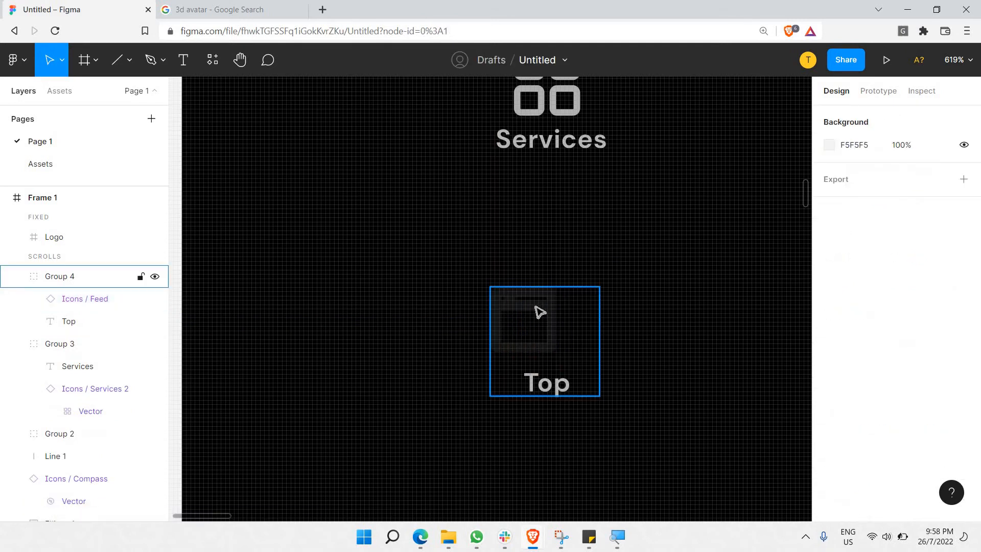
Move the Feed icon to X 77, Y 377, above the "Top" label of the third navigation item.
left_click(539, 311)
double_click(535, 306)
left_click_drag(536, 306, 563, 305)
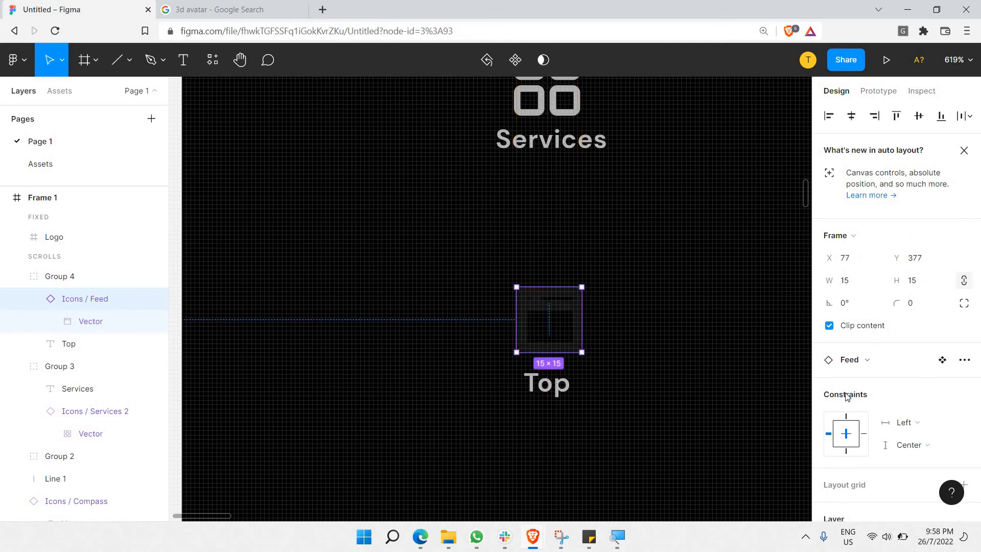
Recolor the Feed icon to FFFFFF at 70% opacity.
scroll(845, 394, "down", 5)
left_click(829, 434)
mouse_move(658, 175)
left_mouse_down()
mouse_move(733, 241)
mouse_move(643, 169)
left_mouse_up()
left_click(791, 400)
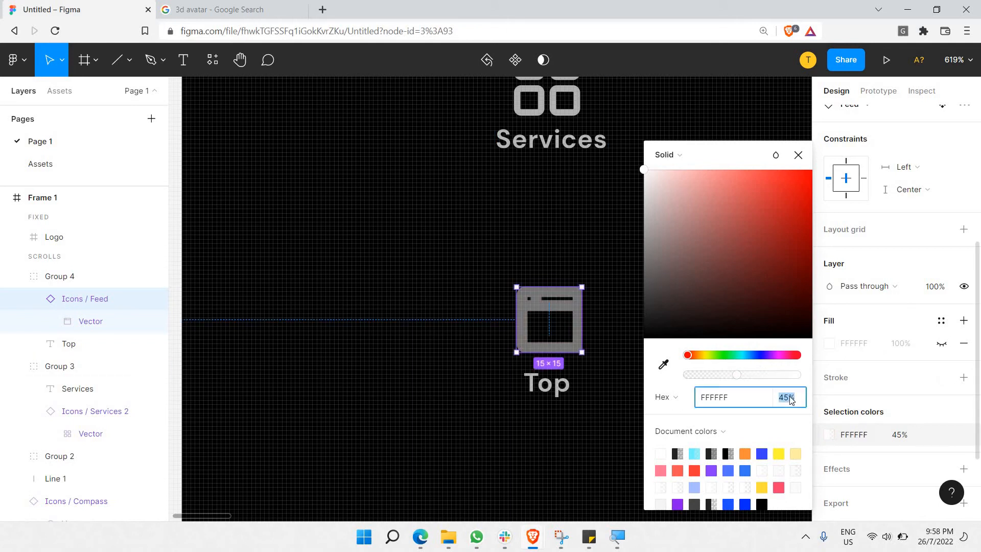
key("Return")
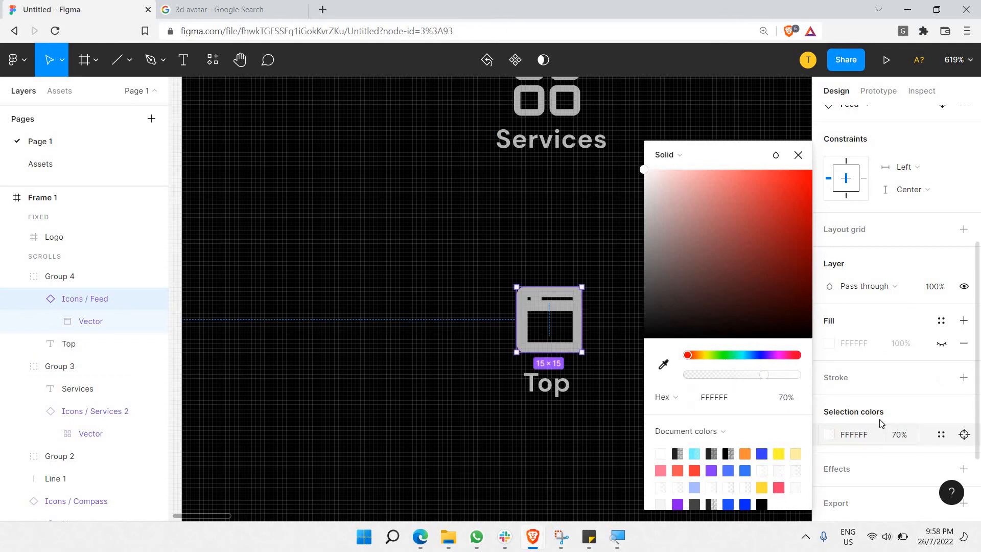
Set the stroke weight of the vector inside the Feed icon to 1.5.
scroll(881, 408, "down", 3)
scroll(884, 394, "up", 3)
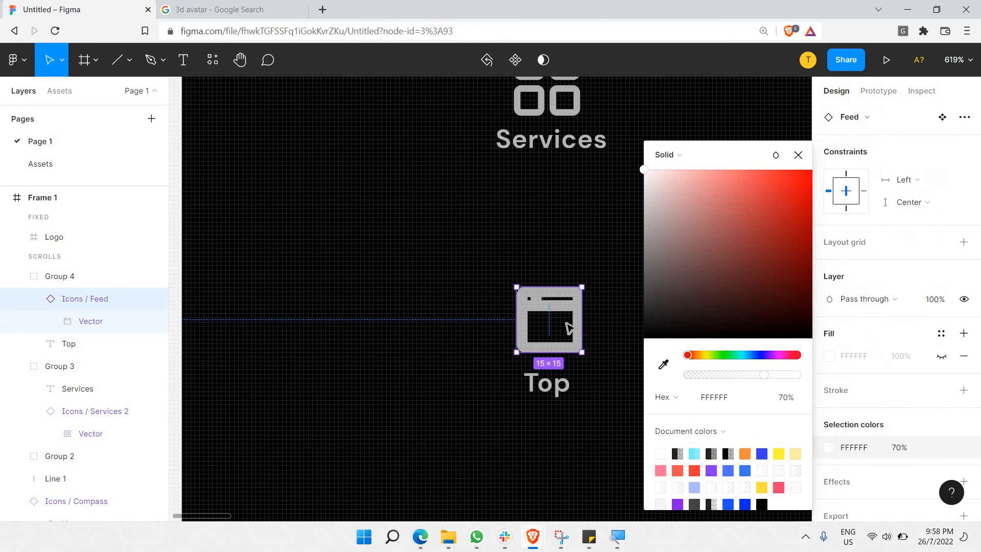
double_click(582, 305)
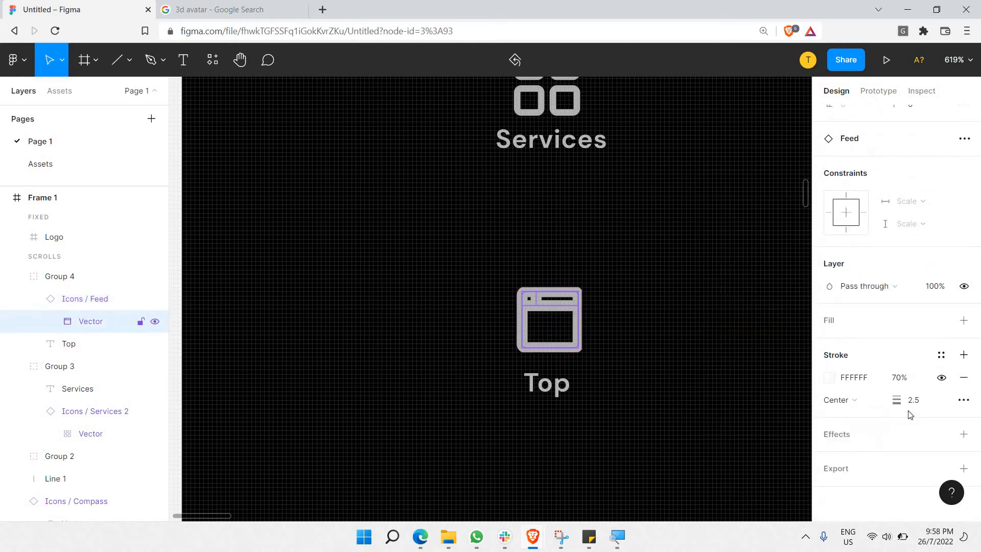
left_click(916, 401)
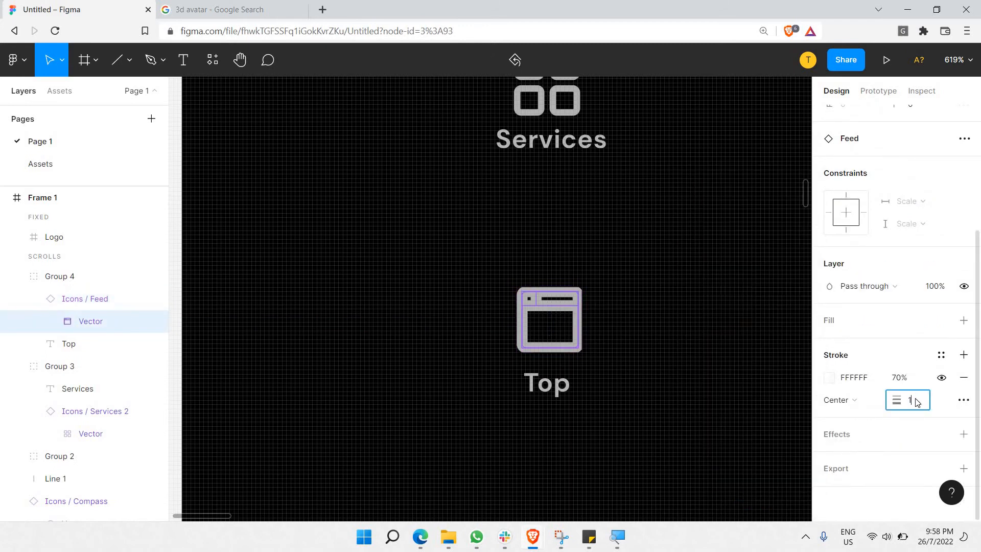
key("Return")
left_click(677, 368)
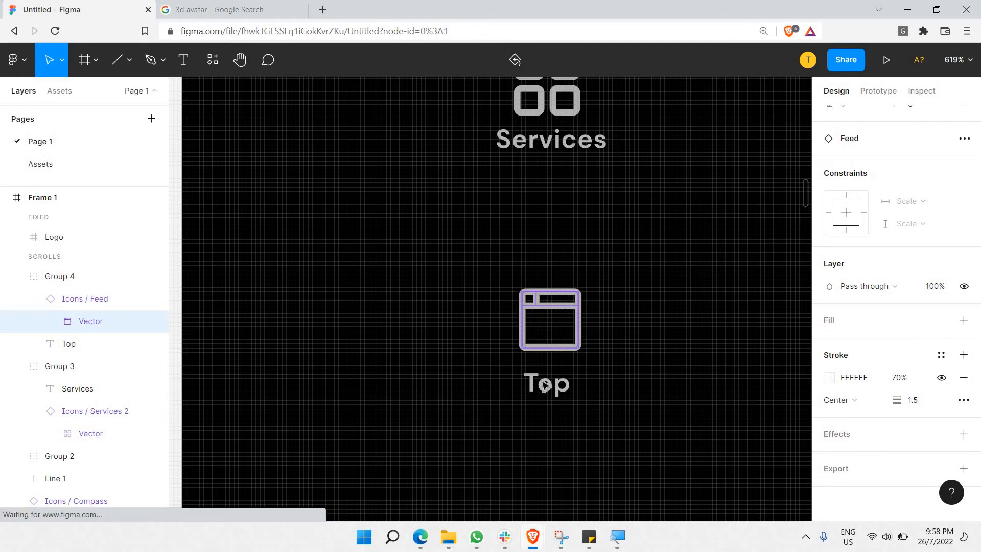
Change the text label under the Feed icon to "News".
left_click(545, 387, "ctrl")
left_click_drag(547, 386, 552, 385)
double_click(552, 385)
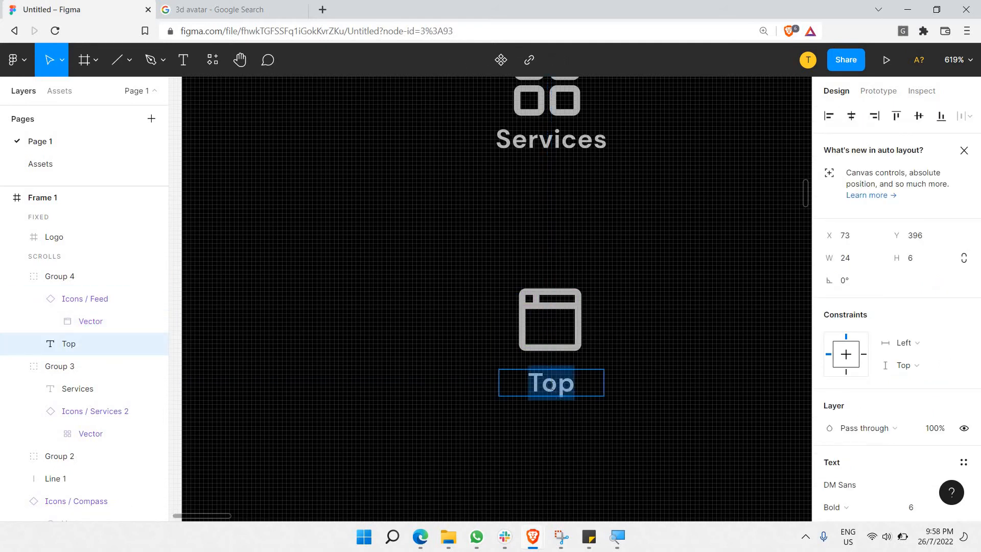
type("News")
key("Escape")
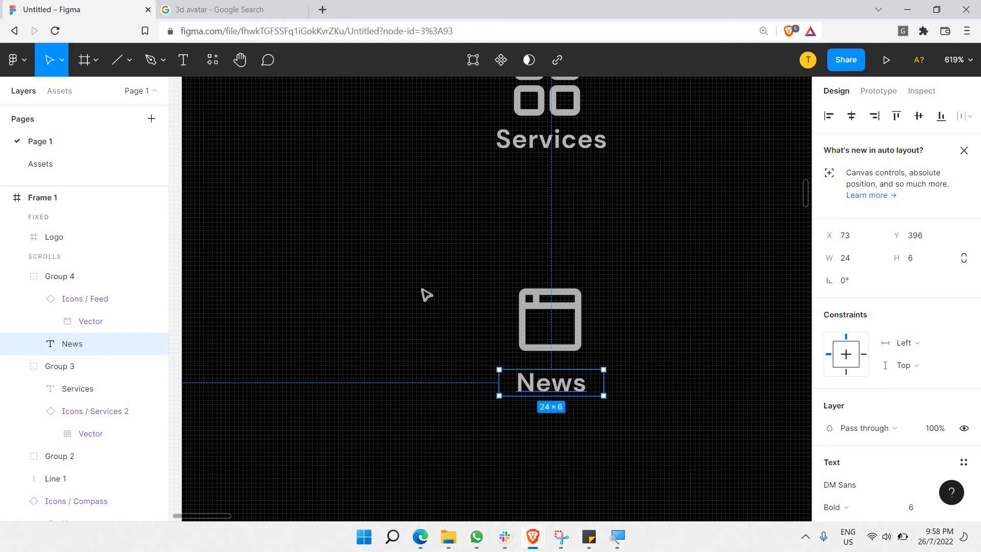
left_click(422, 289)
Scale the compass button and three navigation items together to 82 × 353.73 and move them slightly up, aligned with the logo's left edge.
scroll(422, 289, "down", 5)
scroll(511, 275, "up", 1)
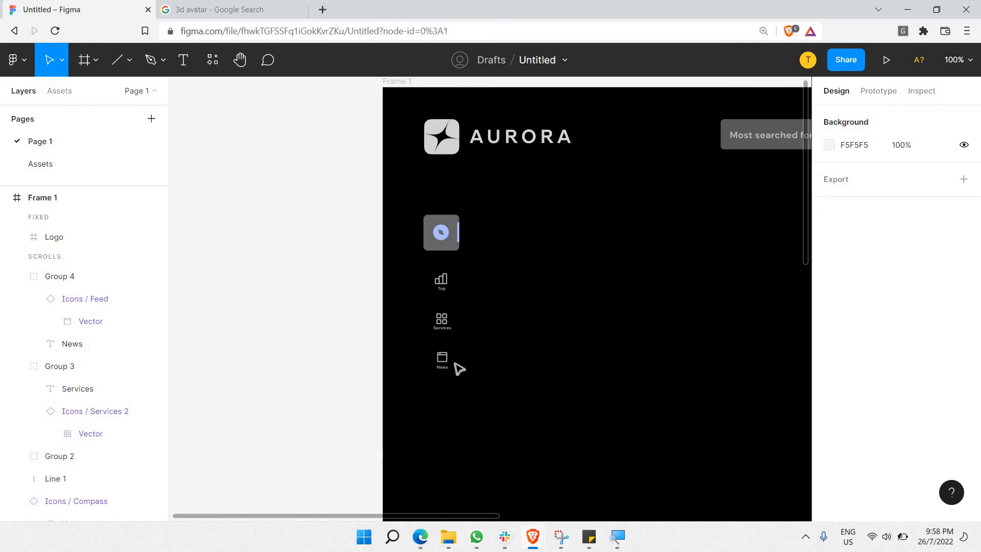
scroll(462, 364, "down", 3)
scroll(565, 373, "right", 4)
scroll(482, 364, "down", 3)
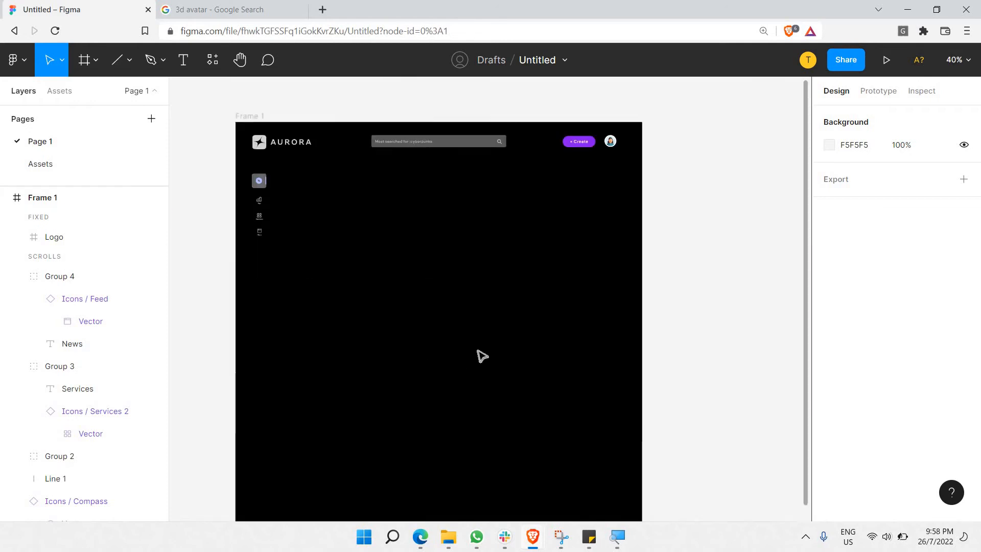
scroll(482, 348, "down", 1)
scroll(480, 346, "up", 1)
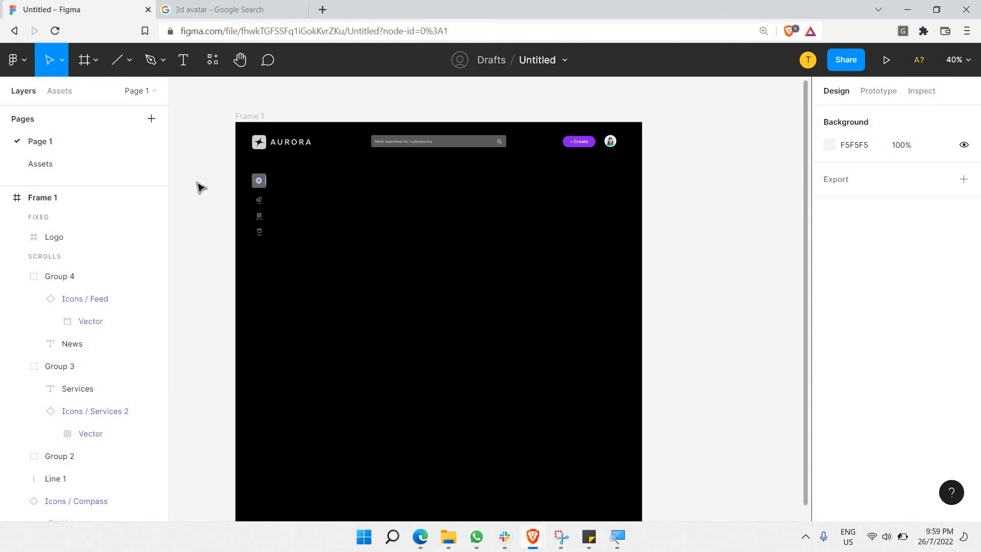
key("shift+0")
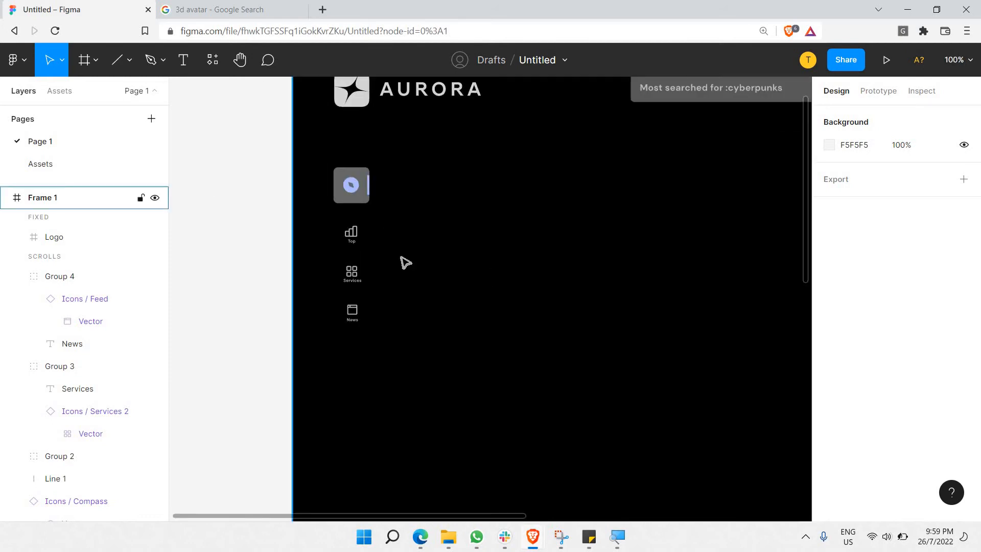
left_click_drag(309, 145, 442, 374)
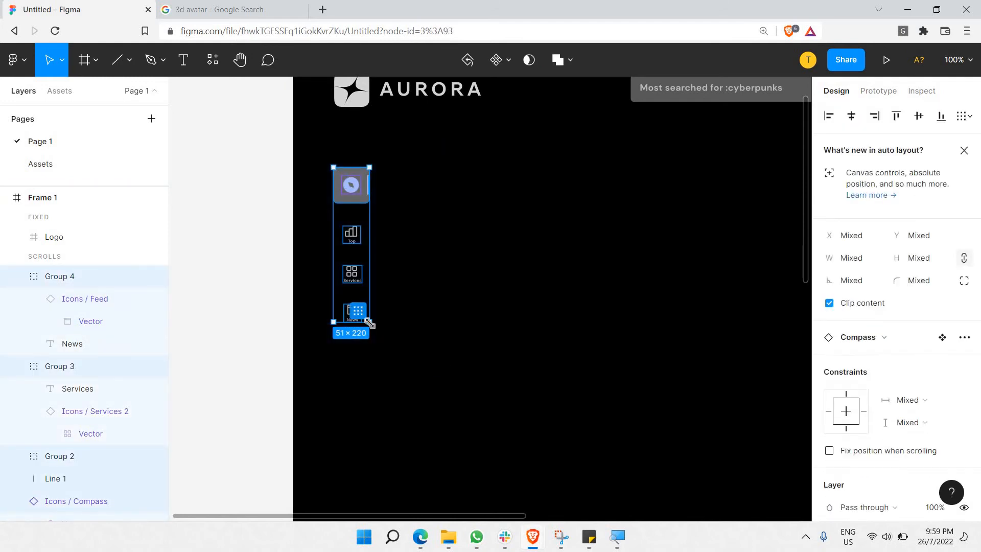
left_click_drag(369, 322, 392, 353)
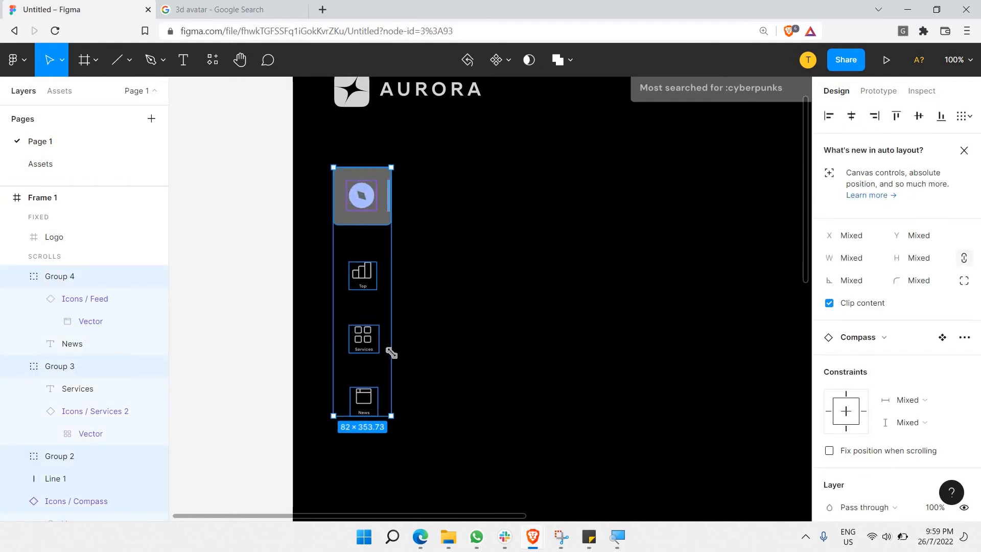
left_click_drag(358, 211, 361, 199)
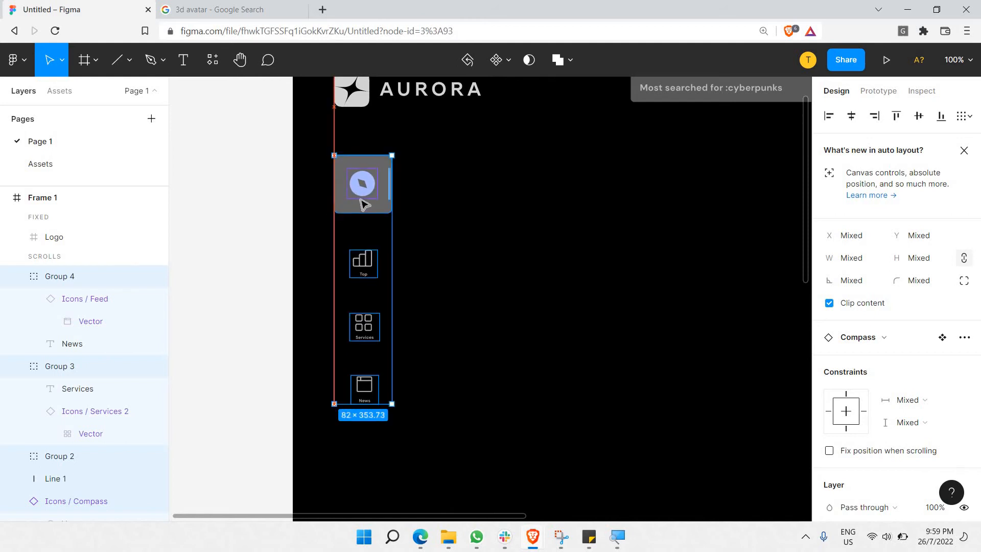
Set the font size of the "Top" label under the chart icon to 10.
left_click(364, 275)
scroll(385, 281, "up", 10)
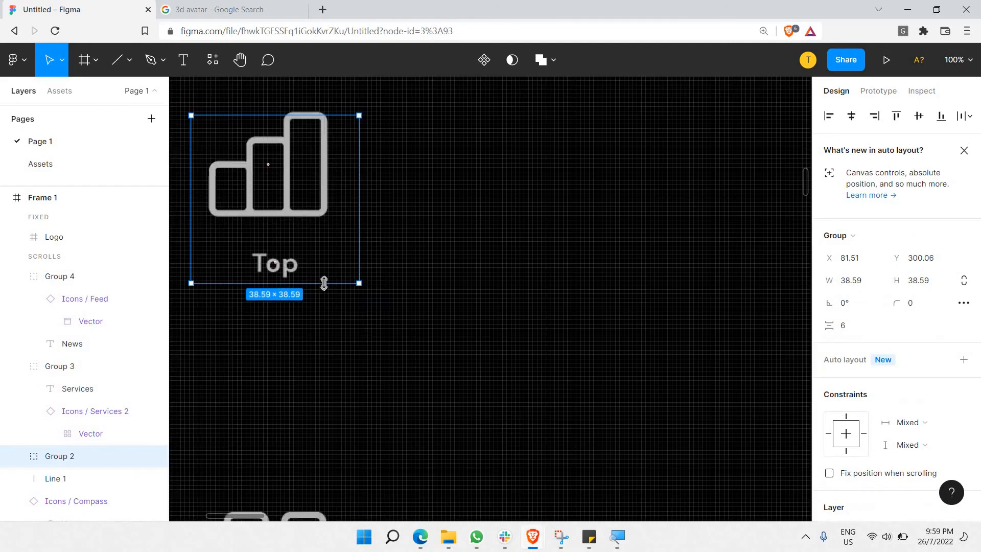
double_click(278, 265)
scroll(945, 322, "down", 5)
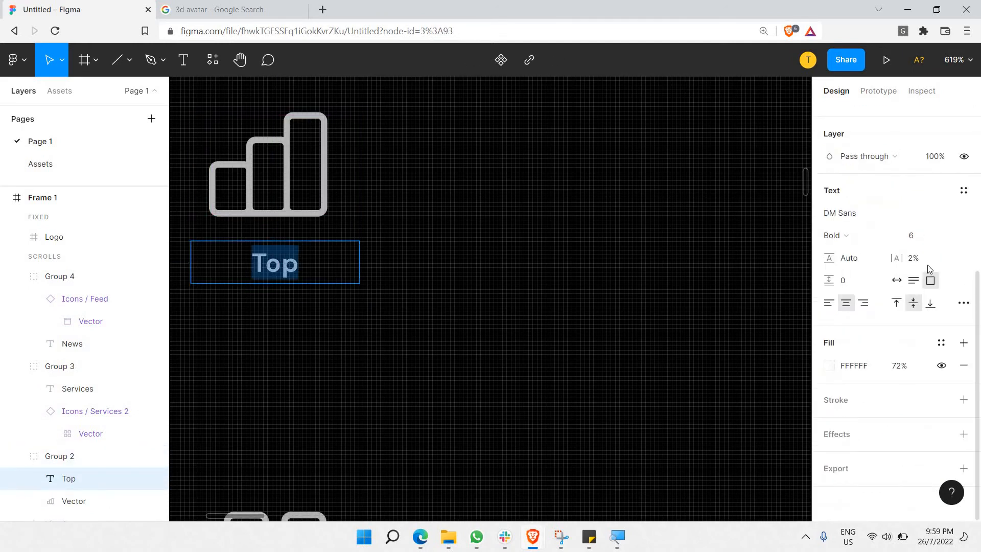
left_click(949, 237)
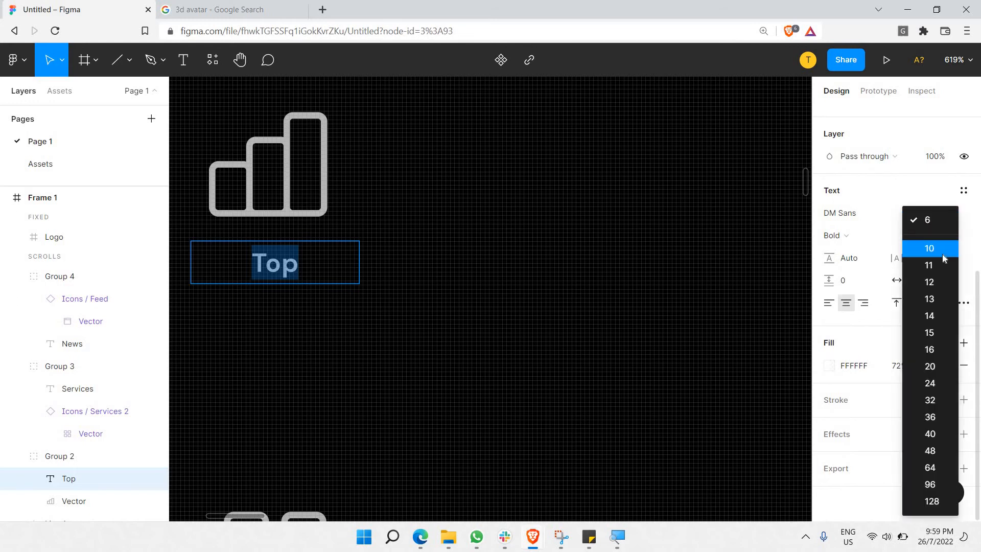
left_click(942, 253)
left_click(532, 243)
left_click(535, 243)
Select the "Top" label's text and open its font size choices.
scroll(536, 243, "down", 8)
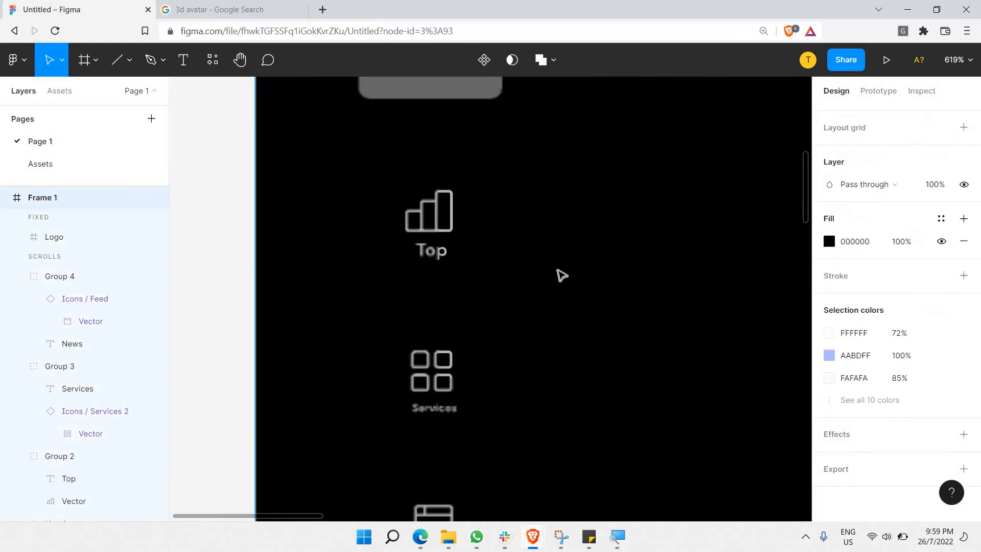
scroll(430, 220, "up", 5)
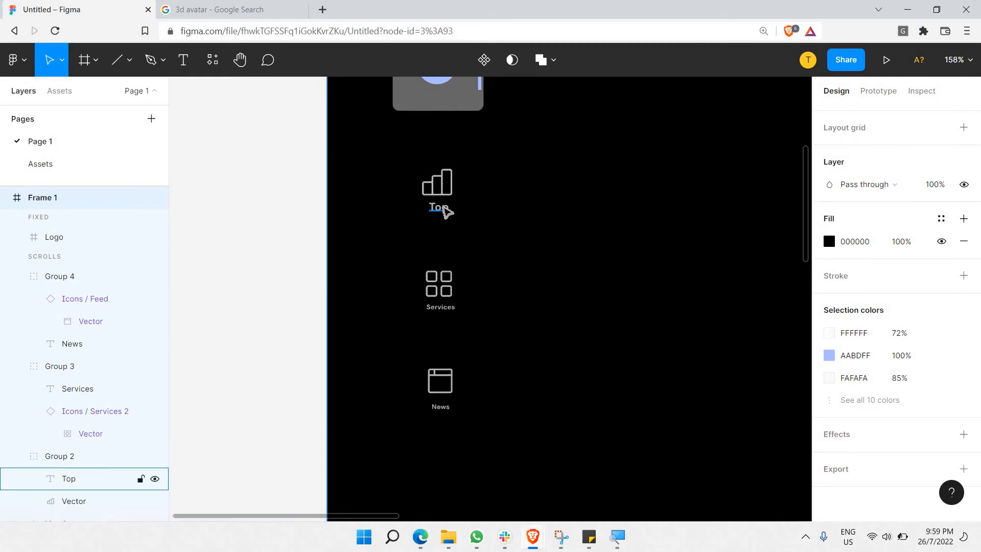
left_click(443, 211)
double_click(444, 212)
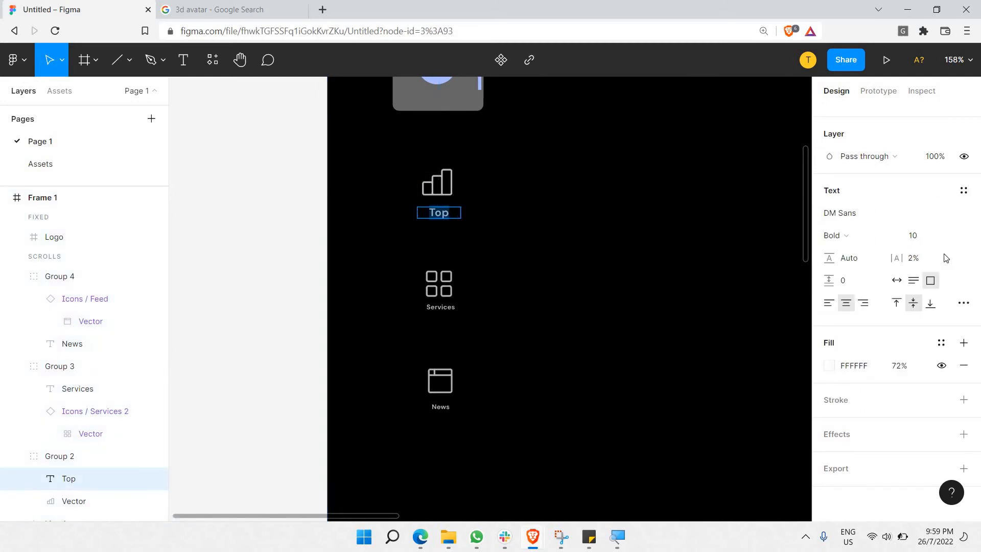
left_click(949, 235)
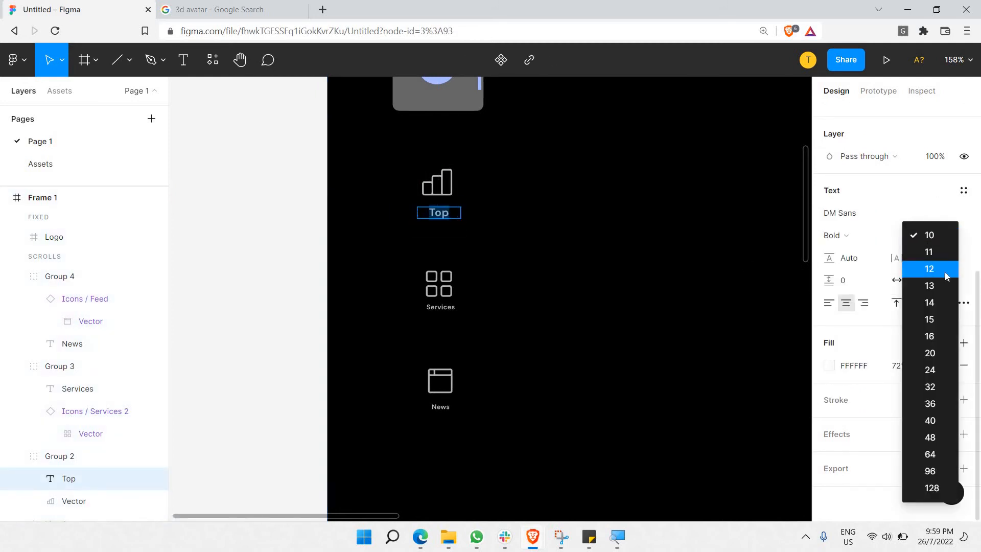
Set the font size of the Top label under the bar chart icon to 14.
left_click(945, 271)
left_click(949, 236)
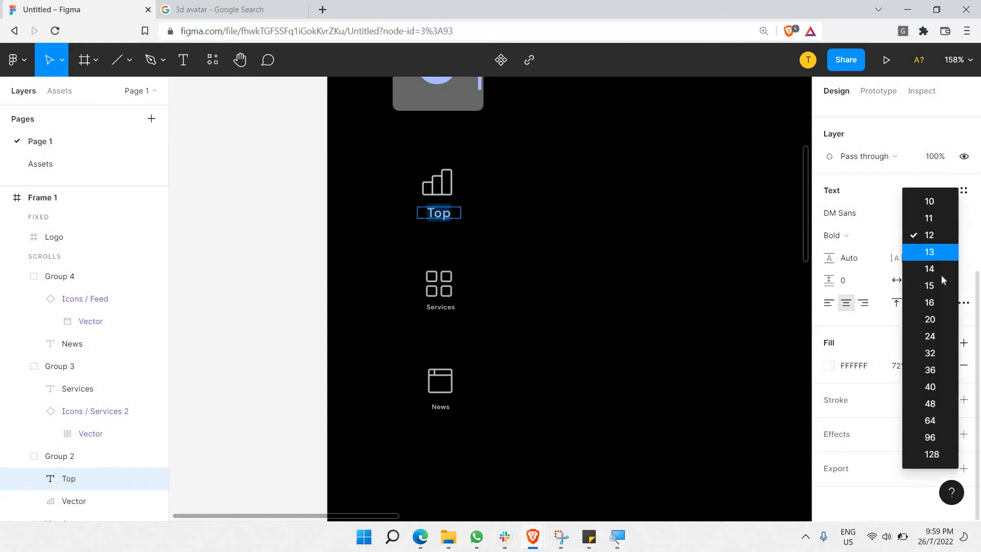
left_click(941, 275)
double_click(435, 209)
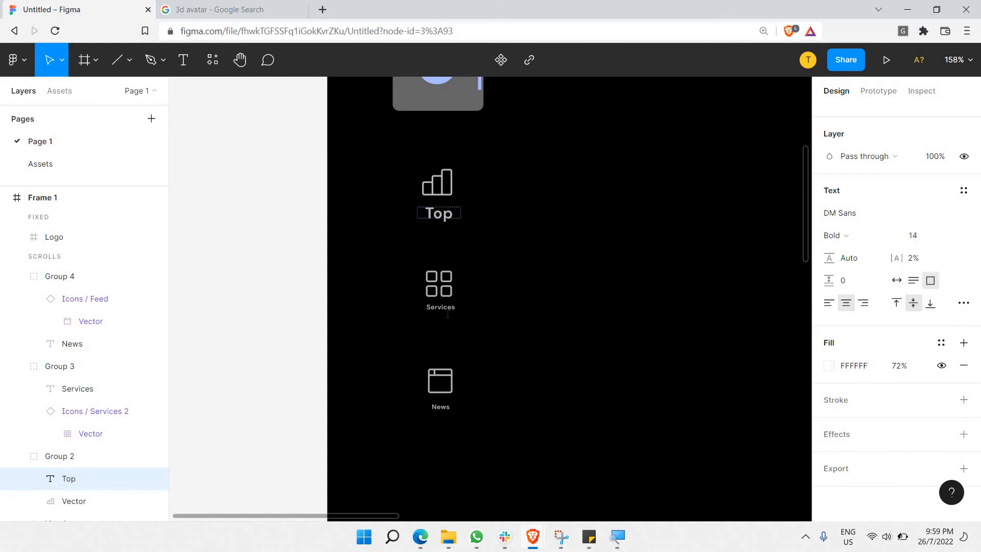
Set the font size of the Services label to 14 and finish editing its text.
double_click(447, 312)
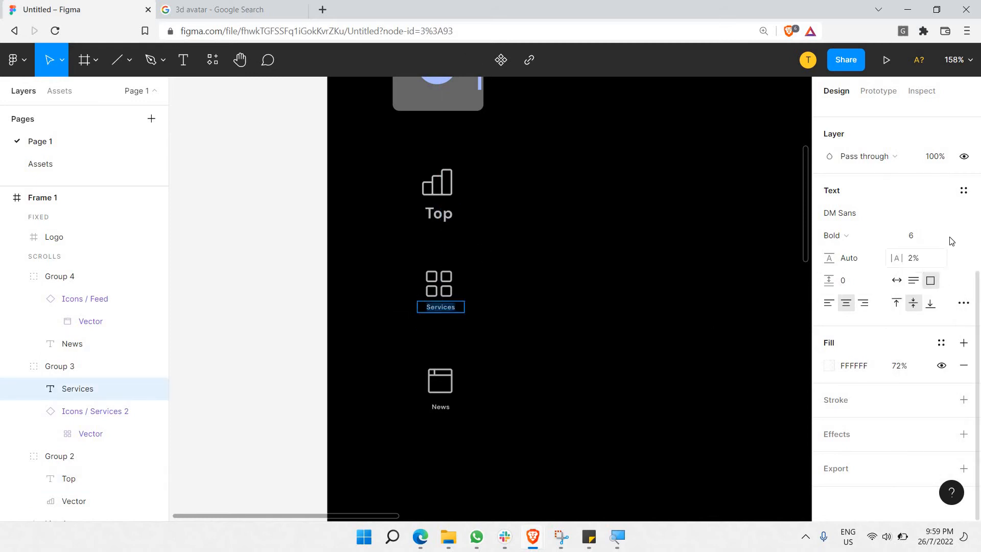
left_click(949, 236)
left_click(947, 315)
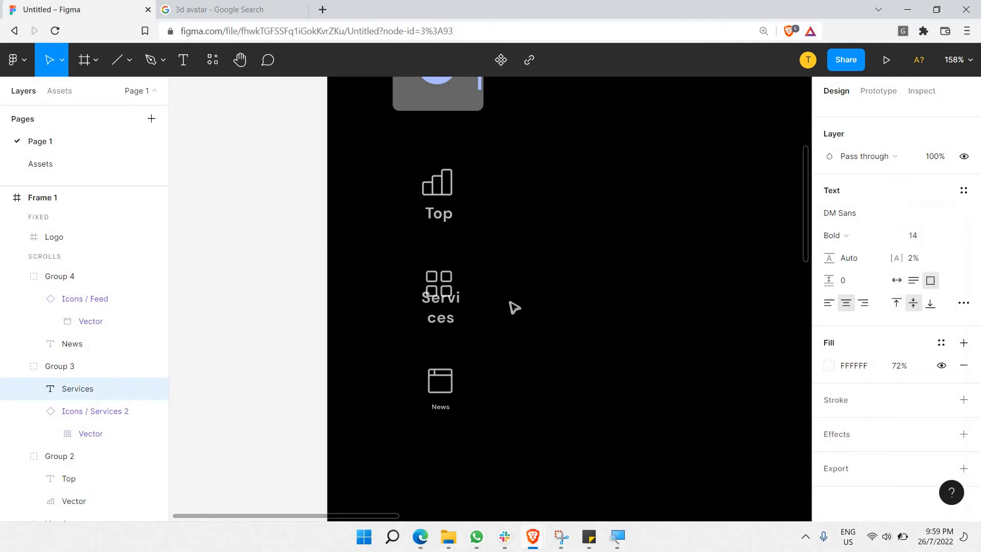
key("Escape")
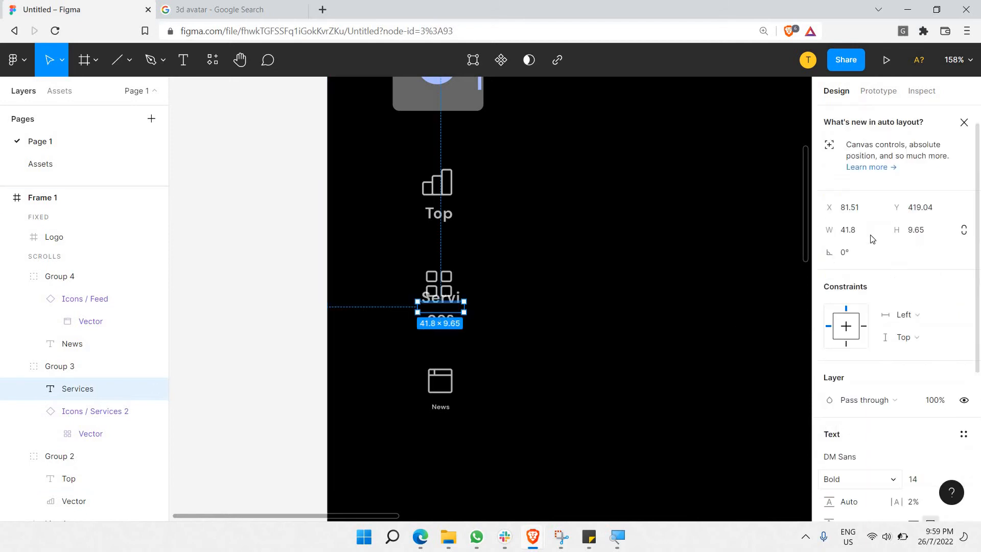
Widen the Services text box to 60 and centre it just below its icon at about X 71, Y 423.
left_click(867, 247)
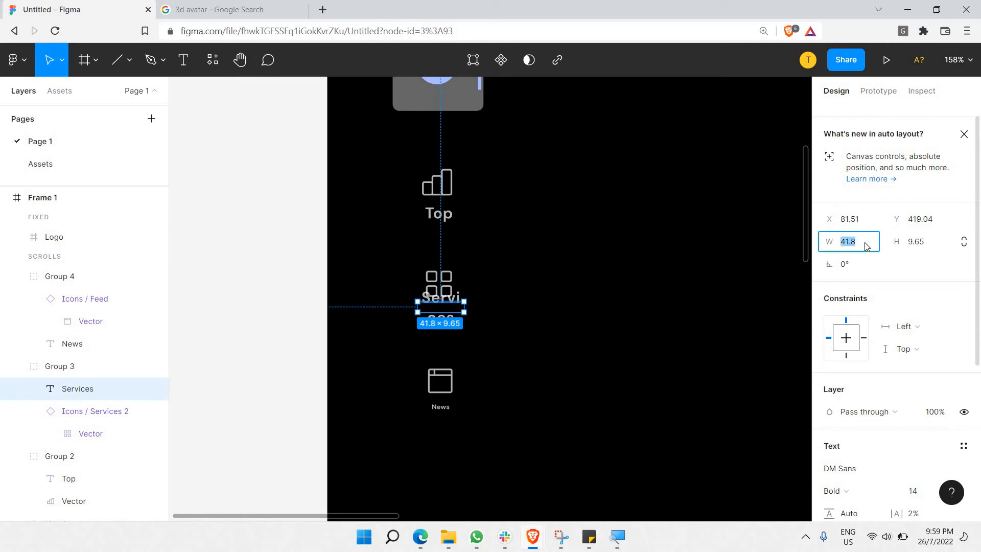
type("50")
key("Return")
left_click(867, 247)
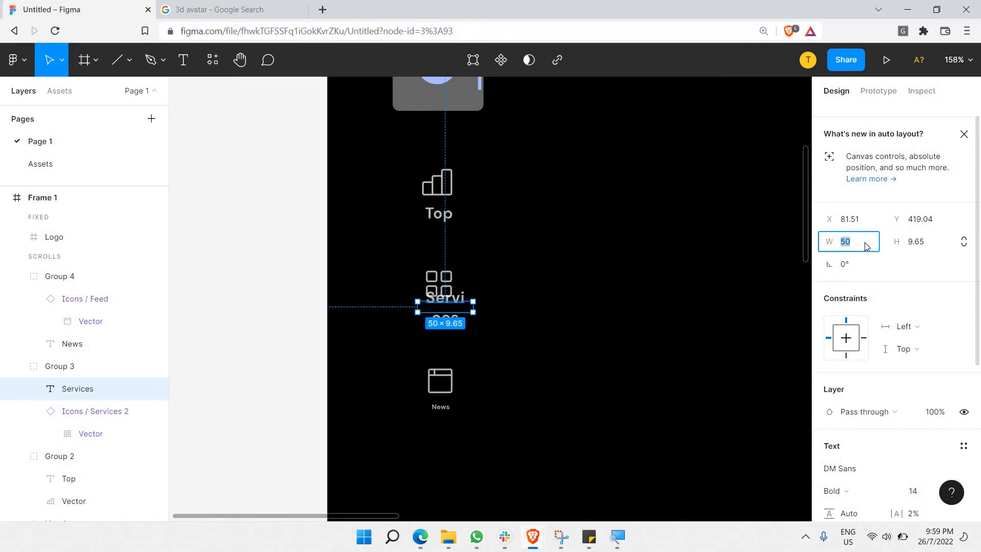
key("Return")
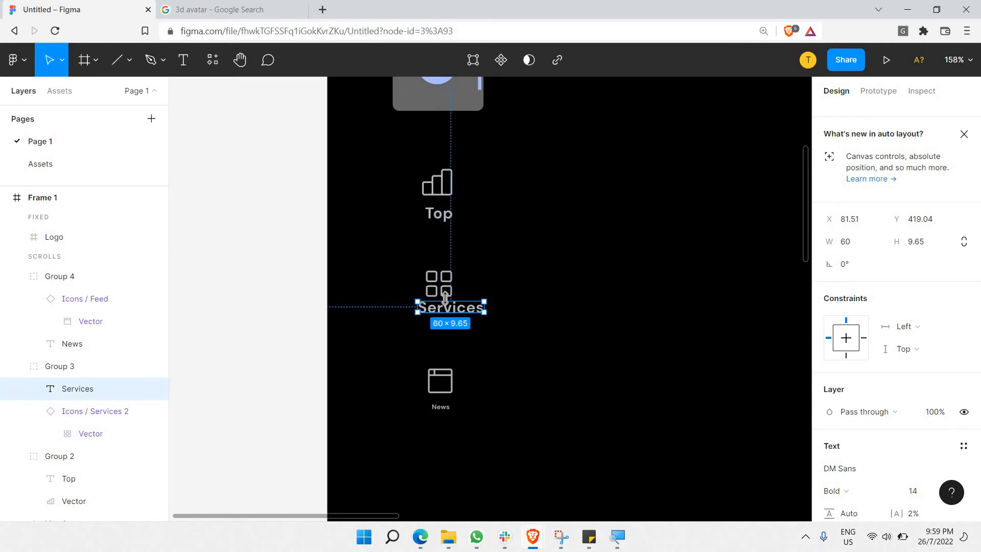
left_click_drag(445, 312, 439, 318)
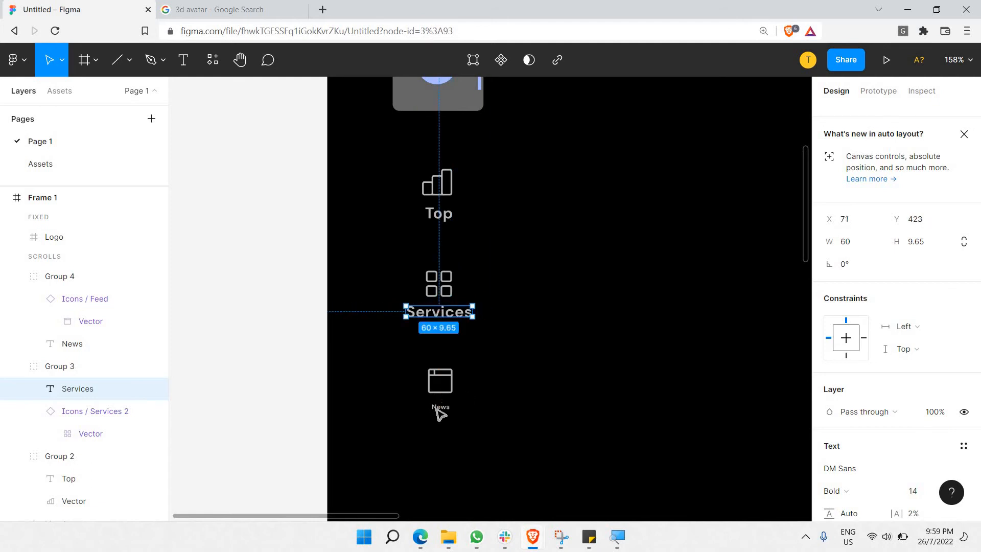
Set the font size of the News label to 14 and finish editing its text.
left_click(441, 407)
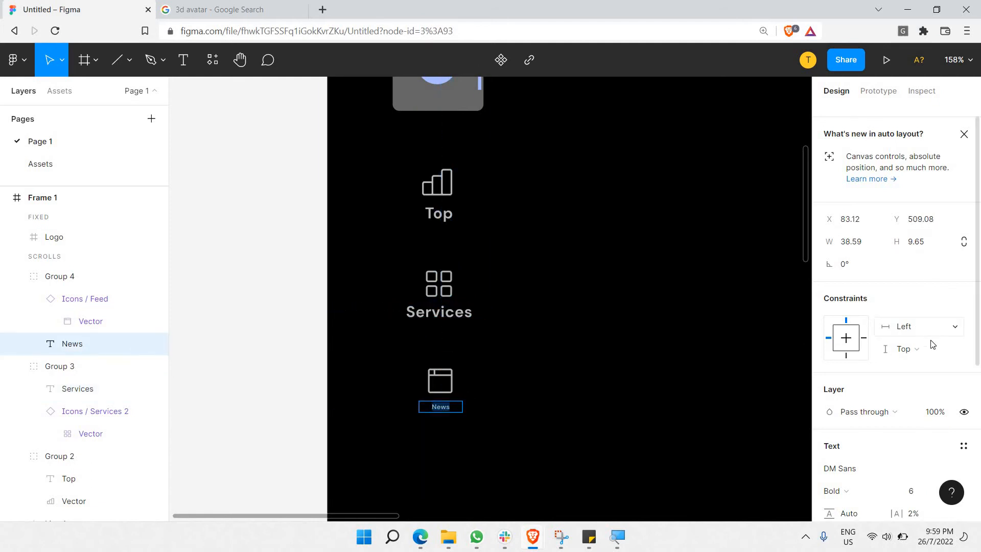
scroll(927, 432, "down", 2)
left_click(926, 430)
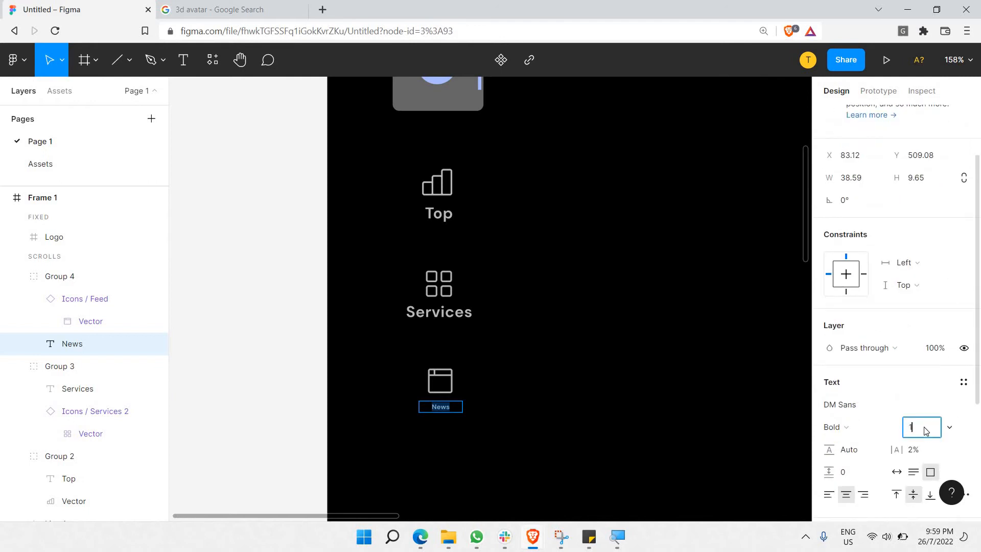
key("Return")
key("Escape")
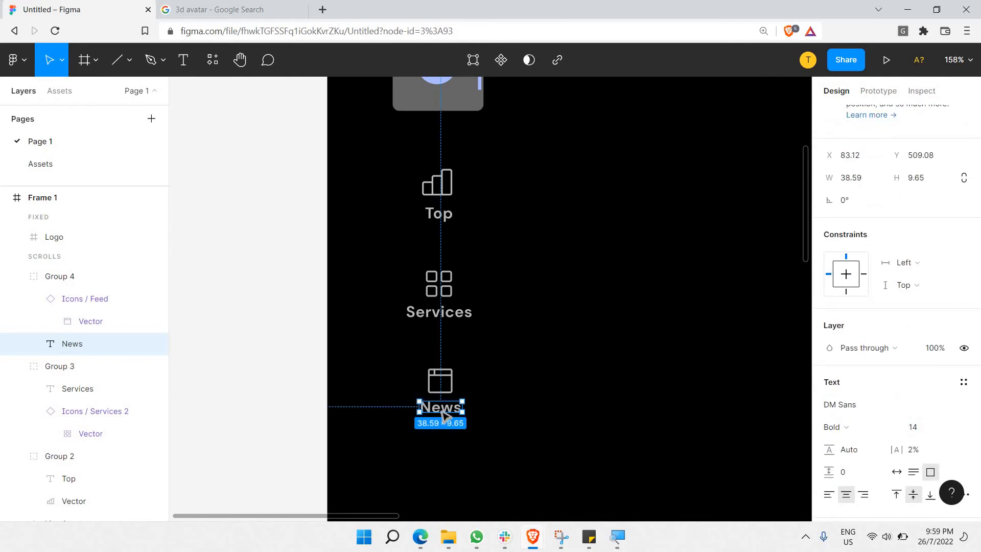
Nudge the News label down slightly to leave more space below its icon, and deselect it.
key("Down")
key("Down")
key("Down")
key("Down")
key("Down")
left_click(539, 351)
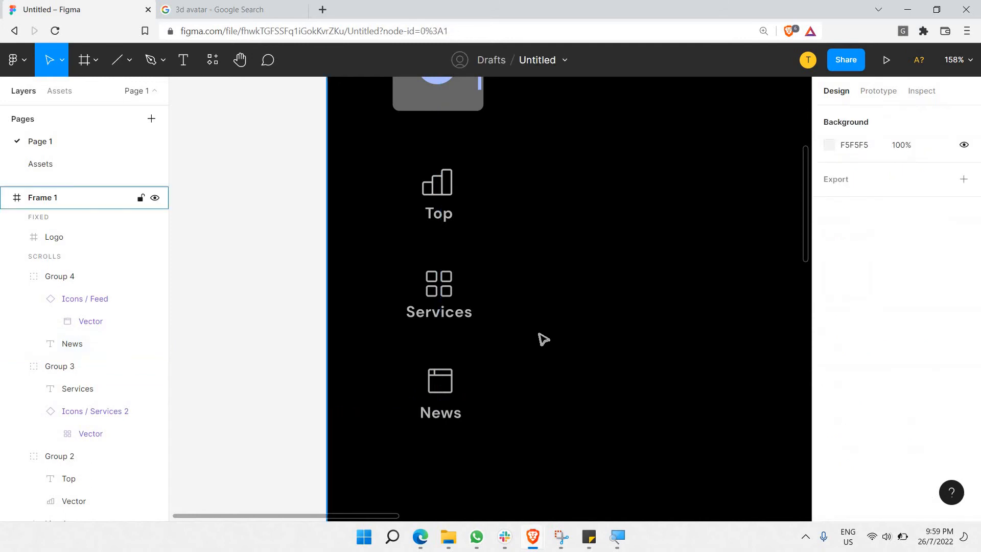
Copy the Bottom Buttons frame with the Settings and Help buttons from the Assets page.
scroll(539, 351, "down", 5)
scroll(540, 317, "down", 3)
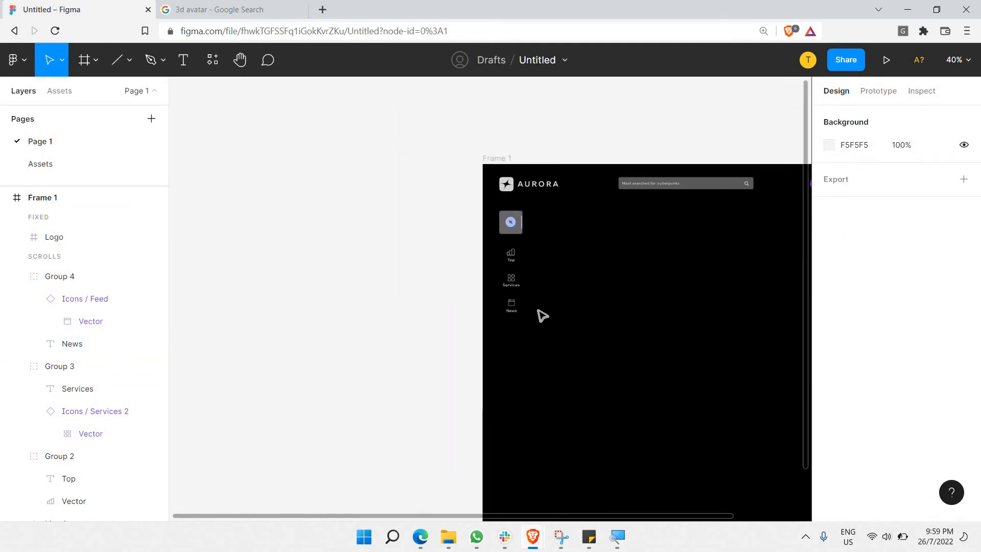
scroll(538, 317, "right", 4)
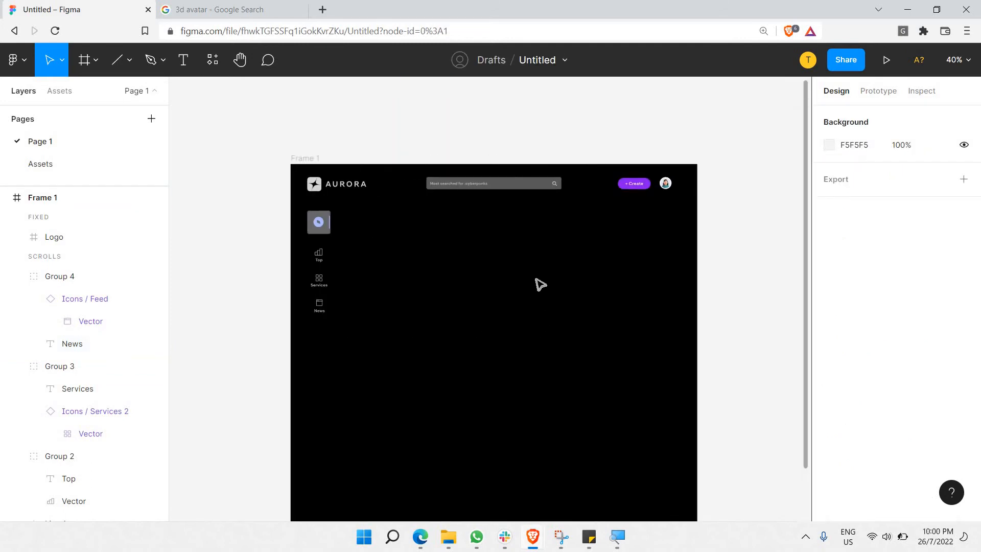
scroll(357, 246, "down", 3)
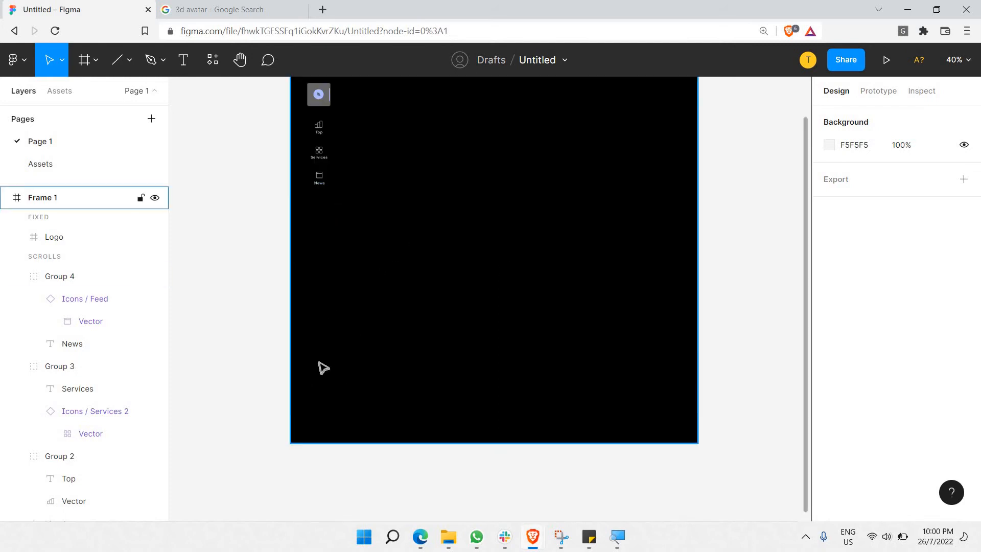
scroll(337, 378, "up", 3)
left_click(89, 163)
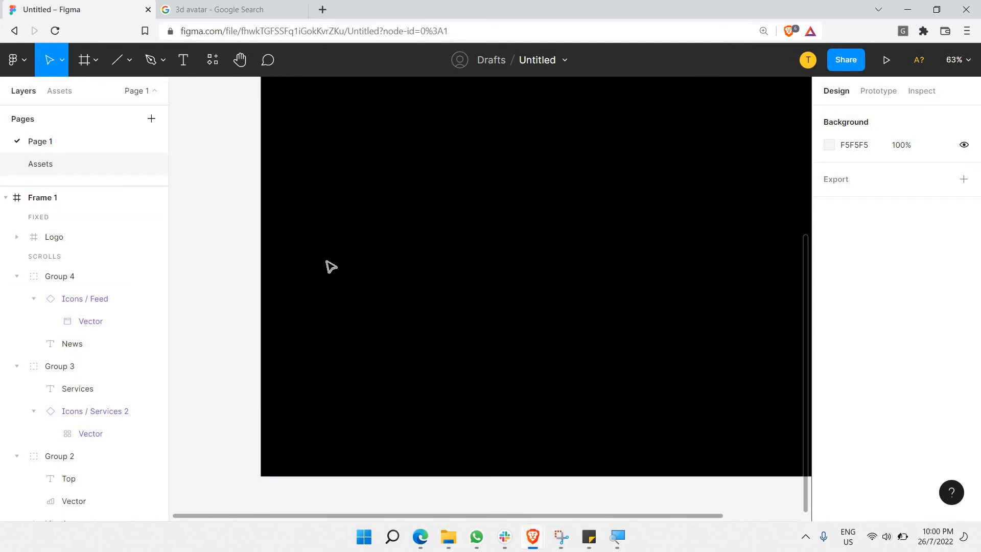
scroll(316, 306, "down", 3)
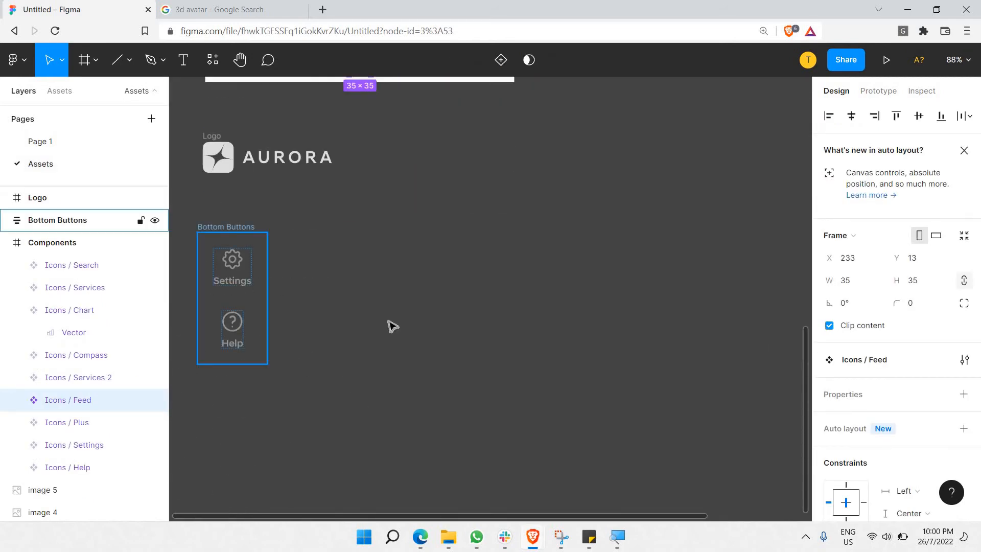
scroll(357, 286, "left", 3)
left_click(328, 238)
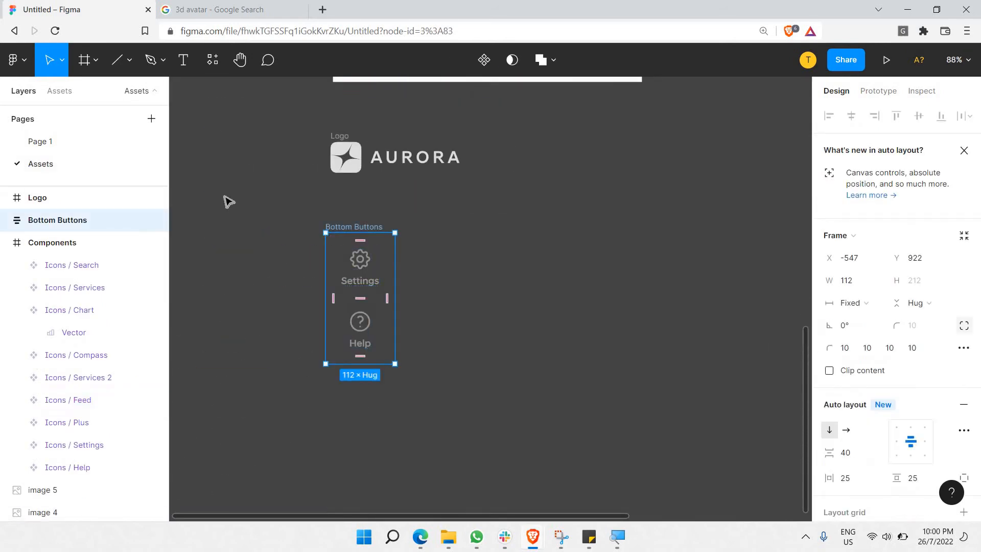
Paste Bottom Buttons into Frame 1 on Page 1 and place it in the frame's lower-left corner at about X 39, Y 1187.
left_click(32, 147)
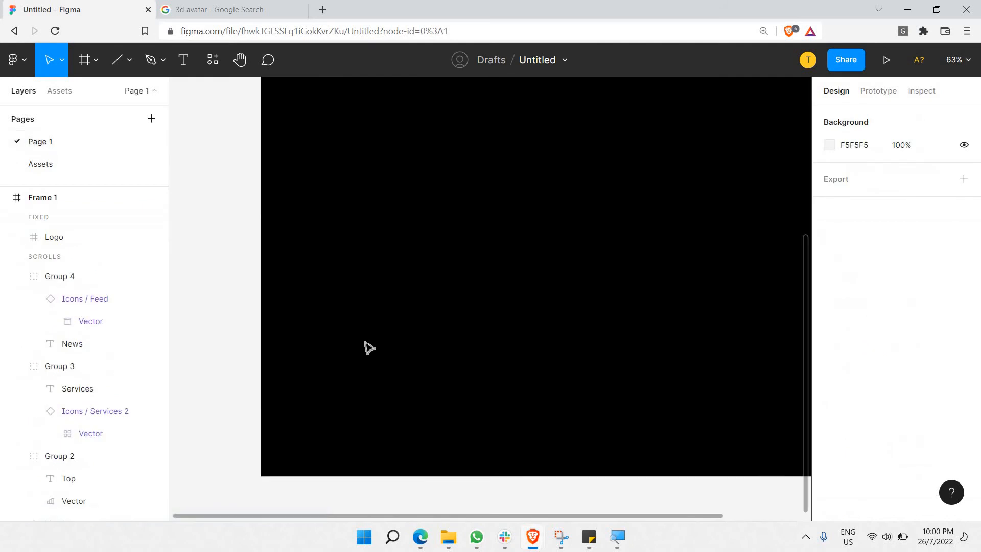
key("ctrl+v")
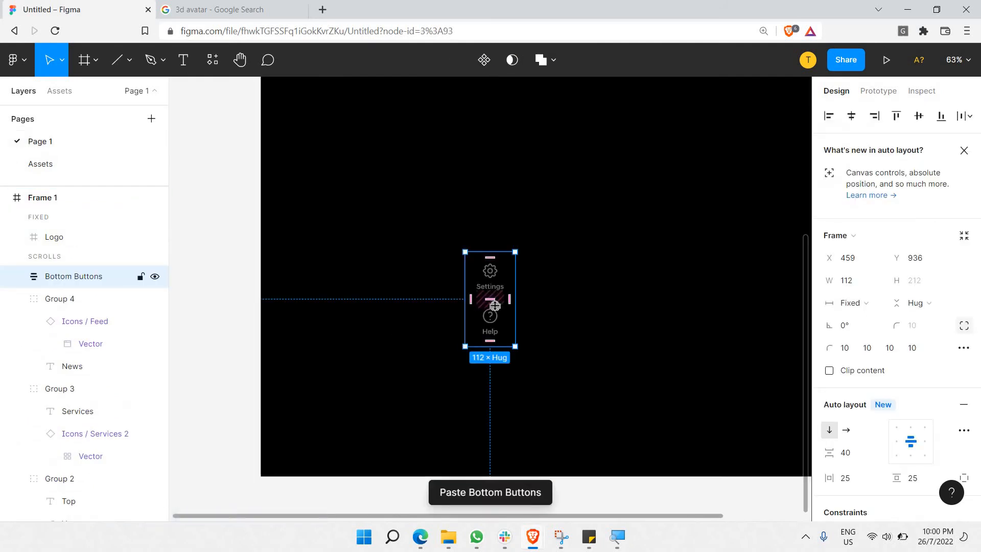
key("ctrl+z")
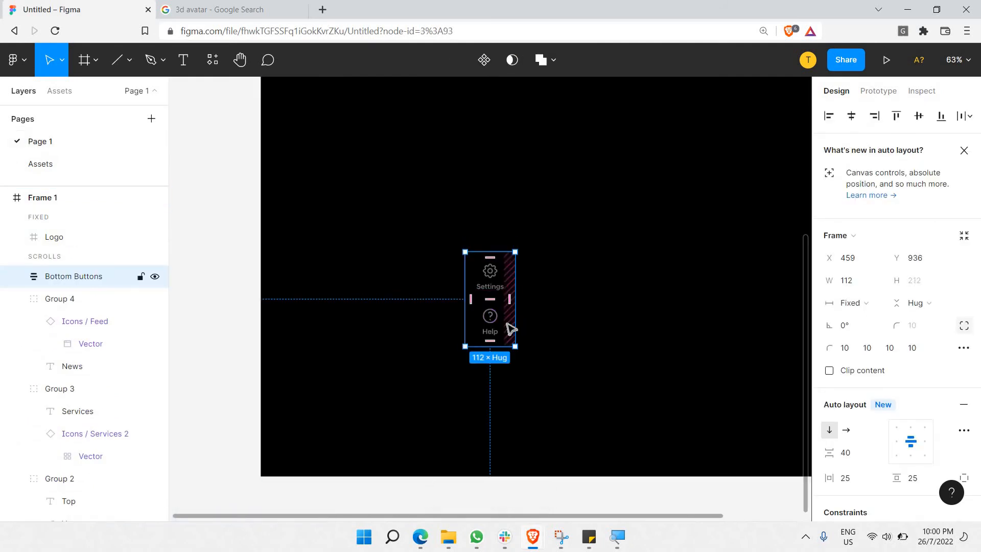
left_click_drag(508, 329, 326, 440)
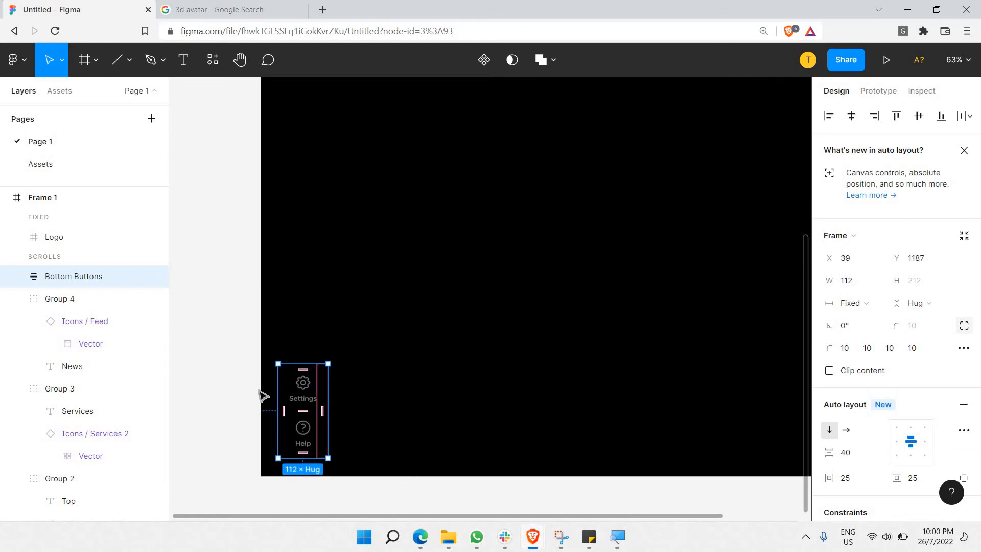
left_click(243, 350)
Try to set the fill of the Settings and Help icons and labels to FFFFFF, and undo the change.
scroll(243, 351, "down", 5)
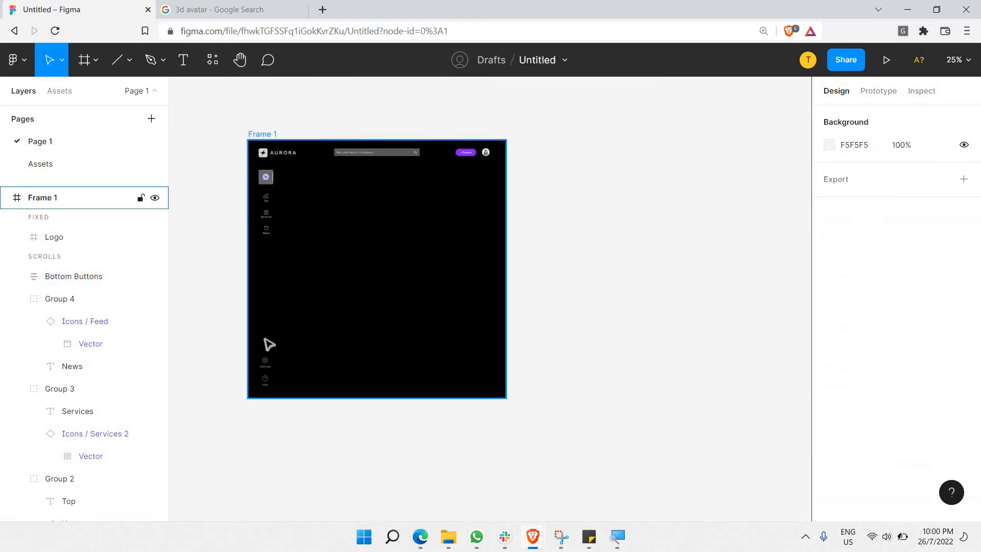
scroll(267, 345, "up", 5)
scroll(238, 289, "up", 3)
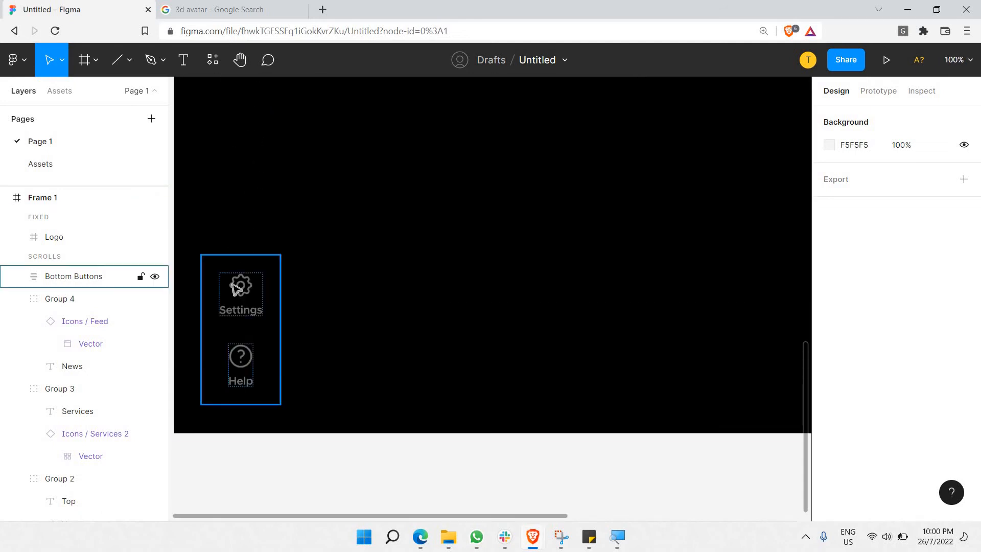
left_click(241, 294, "ctrl")
left_click(251, 311, "ctrl+shift")
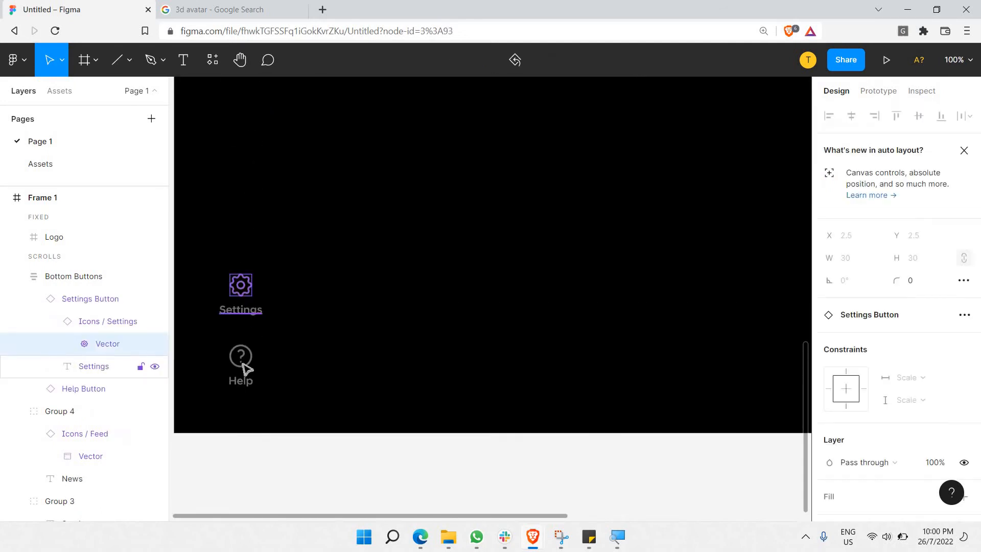
left_click(244, 363, "ctrl+shift")
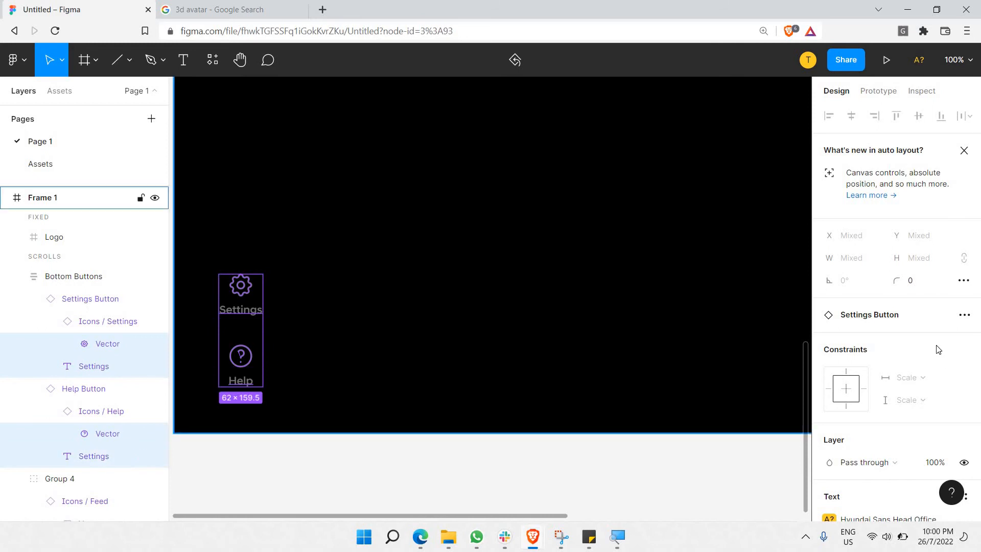
scroll(935, 349, "down", 5)
left_click(829, 322)
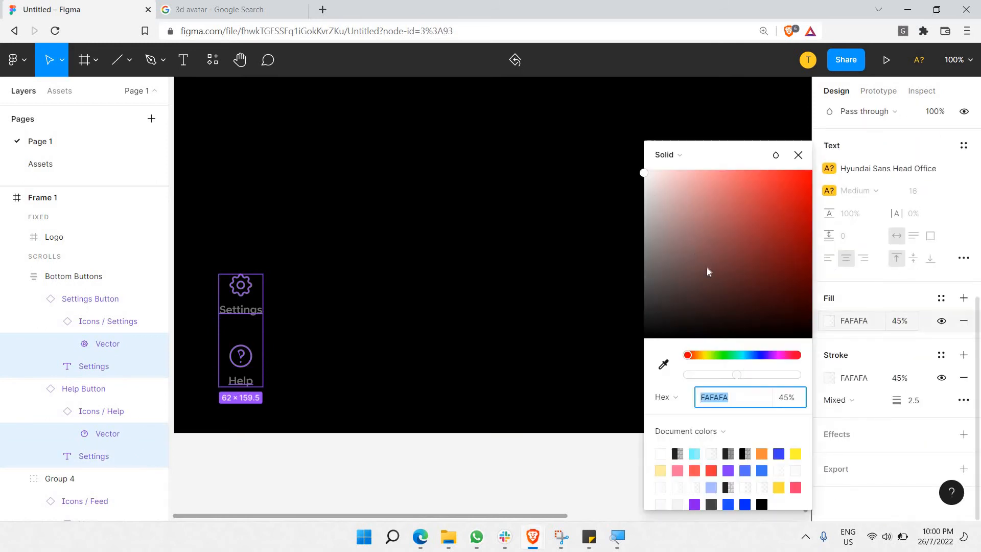
type("ffffff")
key("Return")
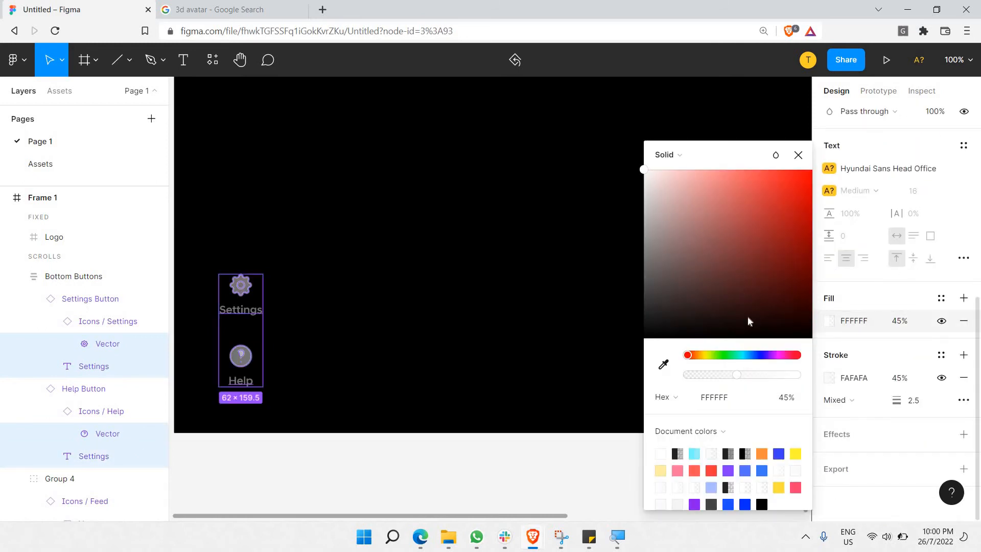
left_click(499, 260)
key("ctrl+z")
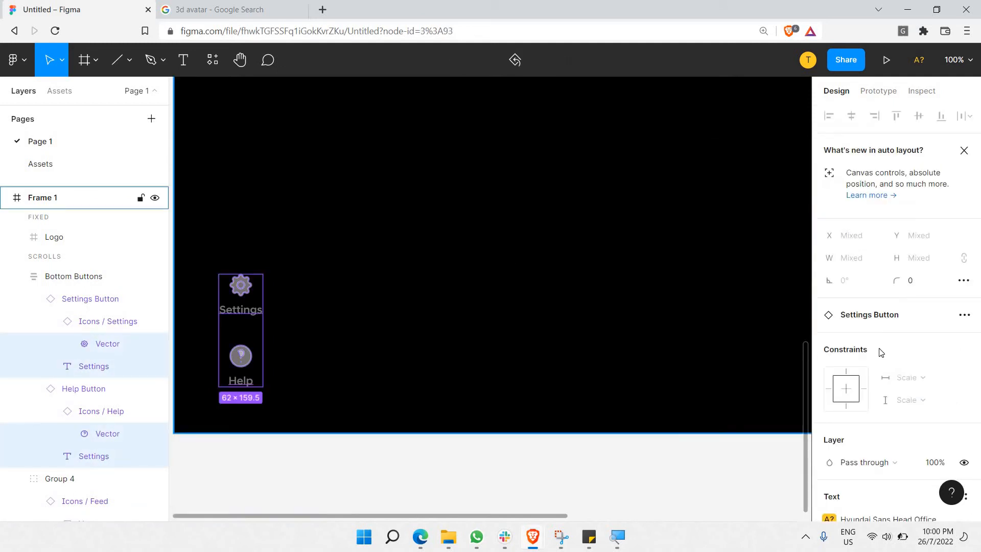
left_click(348, 335)
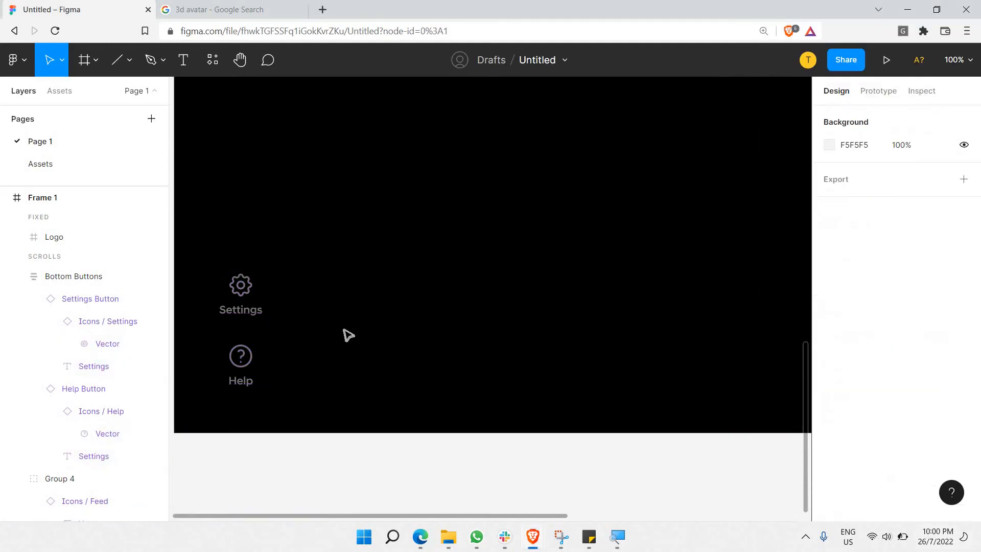
left_click_drag(204, 246, 272, 390)
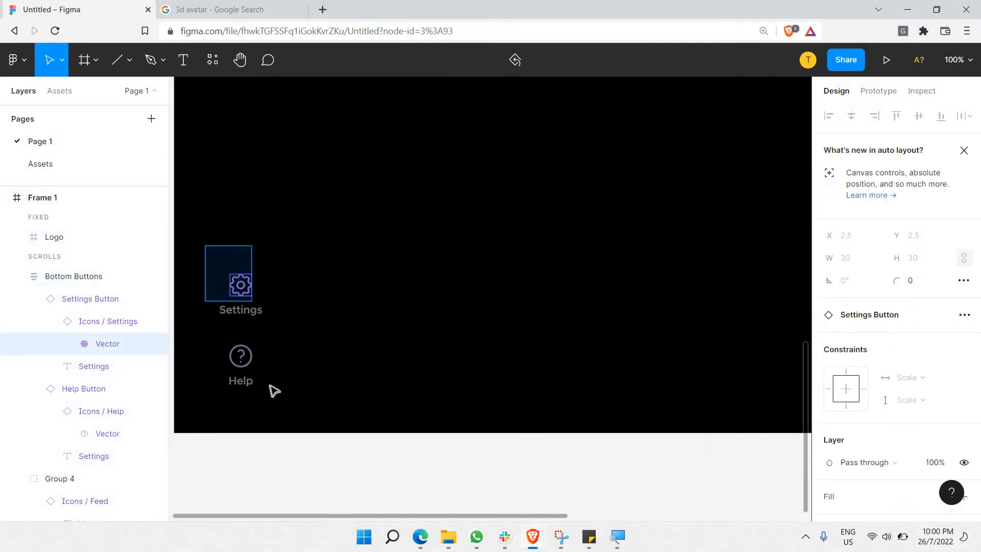
scroll(913, 289, "down", 5)
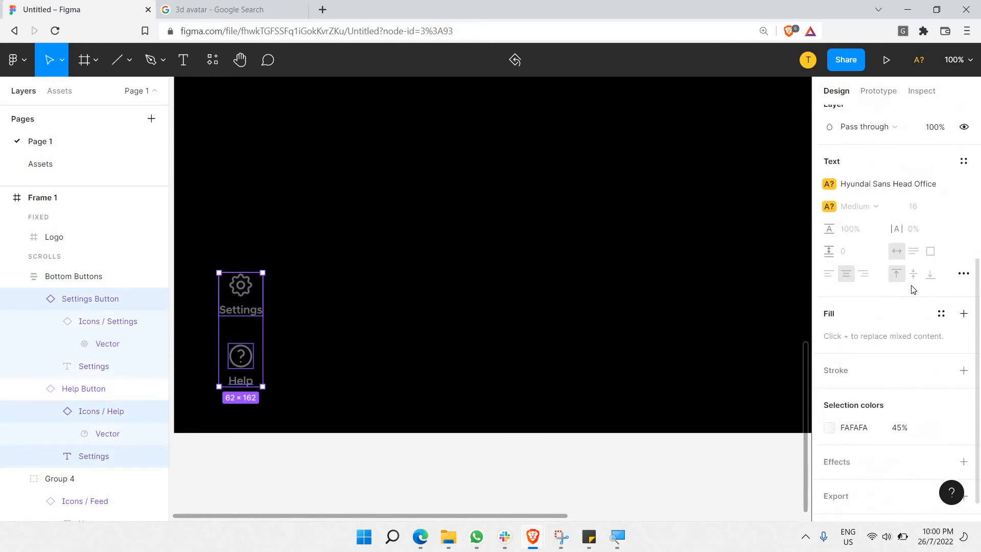
left_click(372, 302)
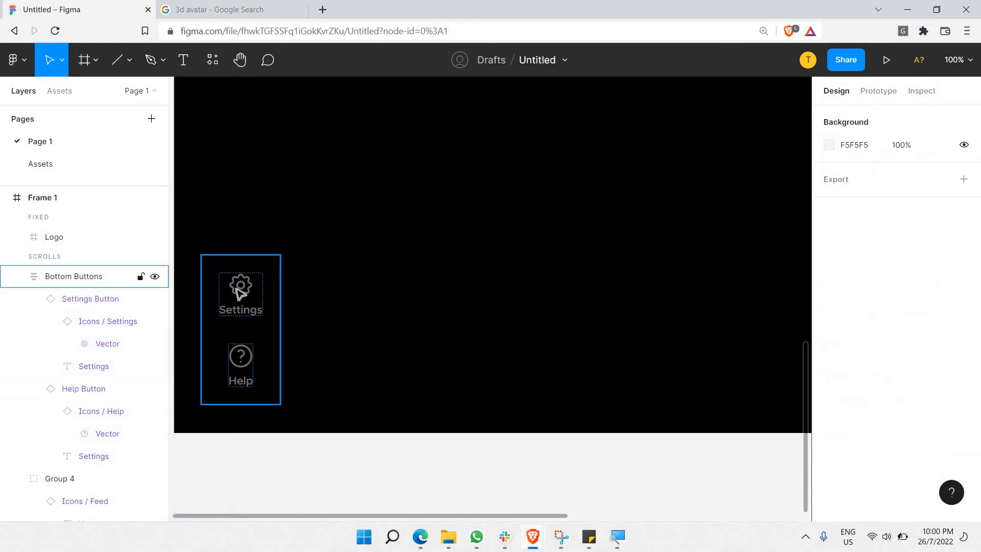
Try to change the stroke weight of the Settings icon's vector, and undo the change.
left_click(242, 299, "ctrl")
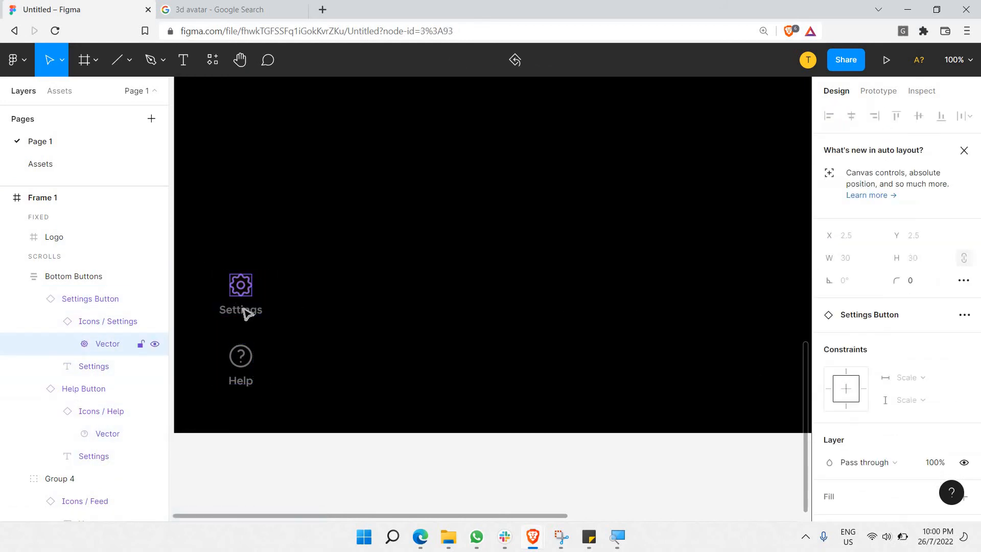
left_click(286, 310)
key("ctrl+z")
scroll(939, 315, "down", 4)
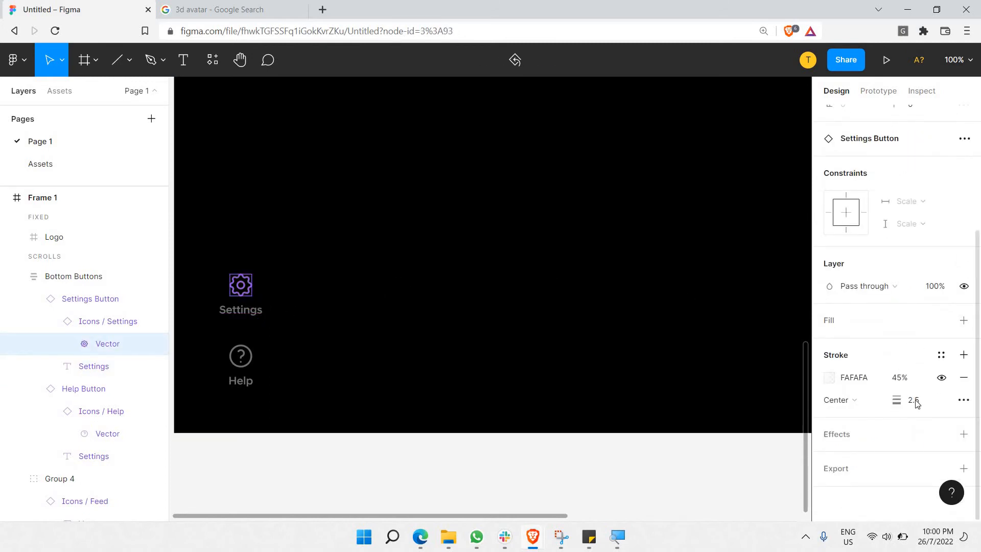
type(".5")
key("Return")
key("ctrl+z")
Set the Settings icon's stroke colour to FFFFFF at 70% opacity and deselect it.
left_click(825, 380)
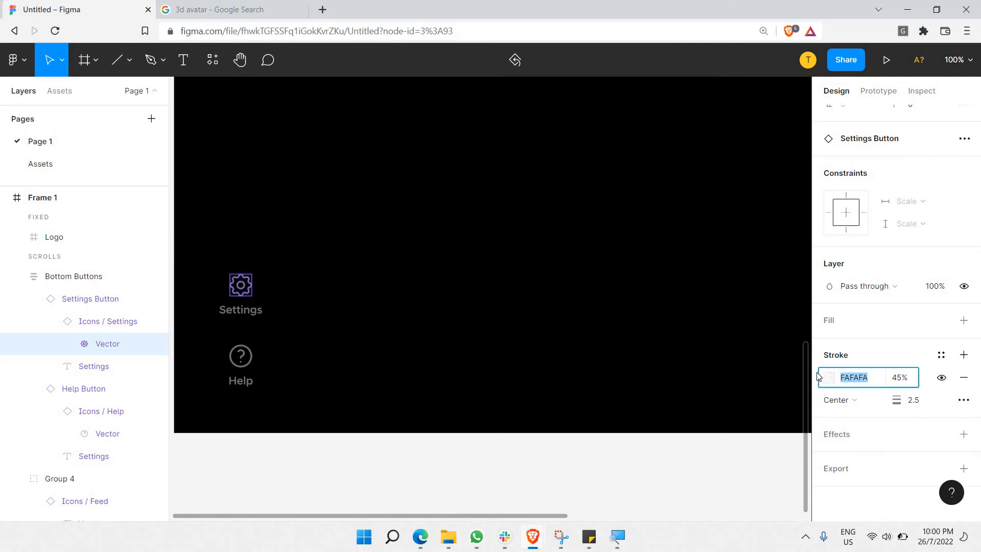
left_click_drag(732, 279, 617, 116)
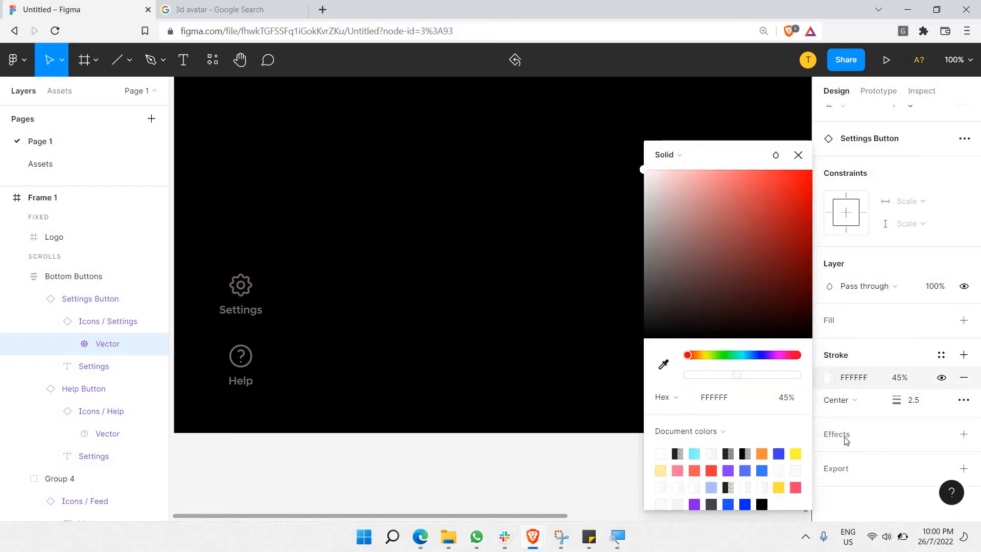
left_click(786, 397)
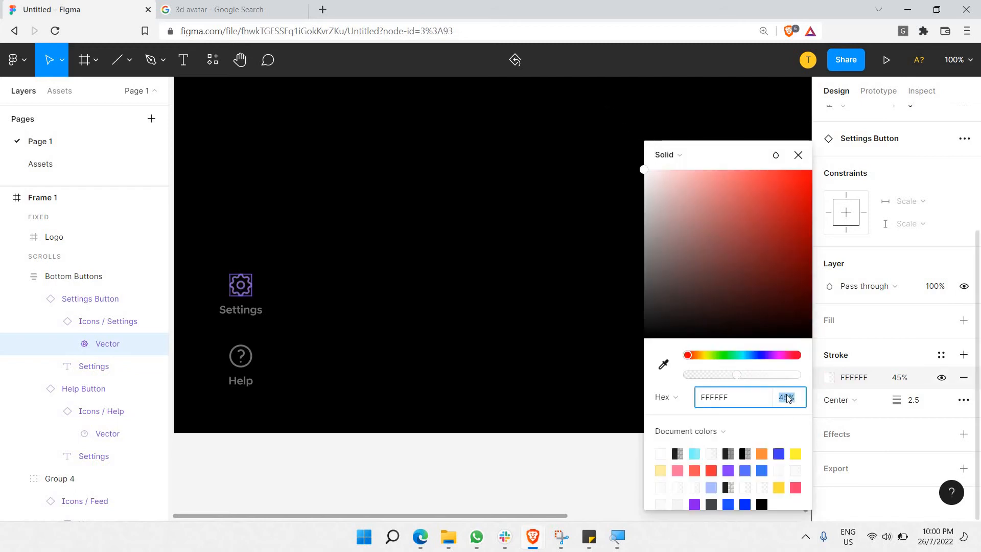
type("7")
key("Escape")
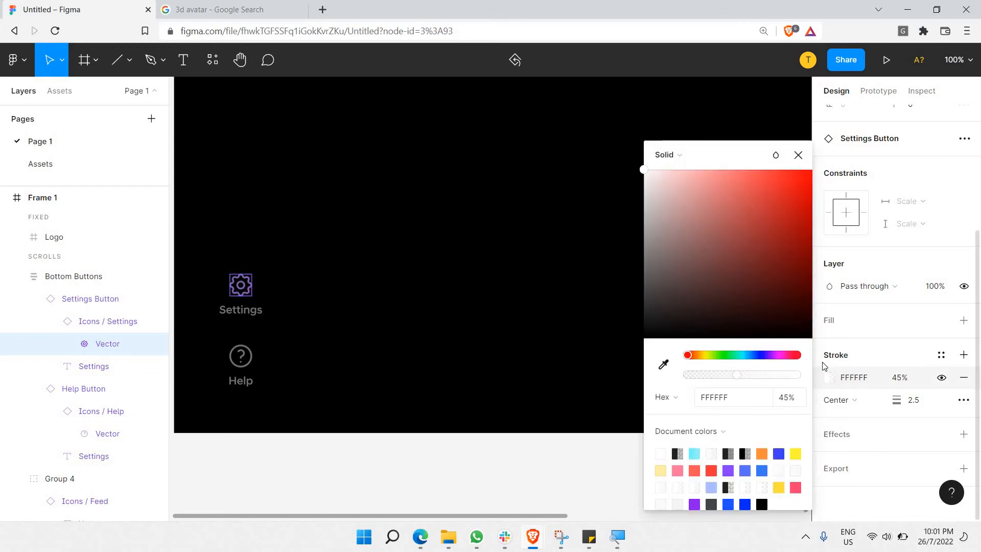
left_click(786, 398)
type("70")
key("Return")
left_click(400, 278)
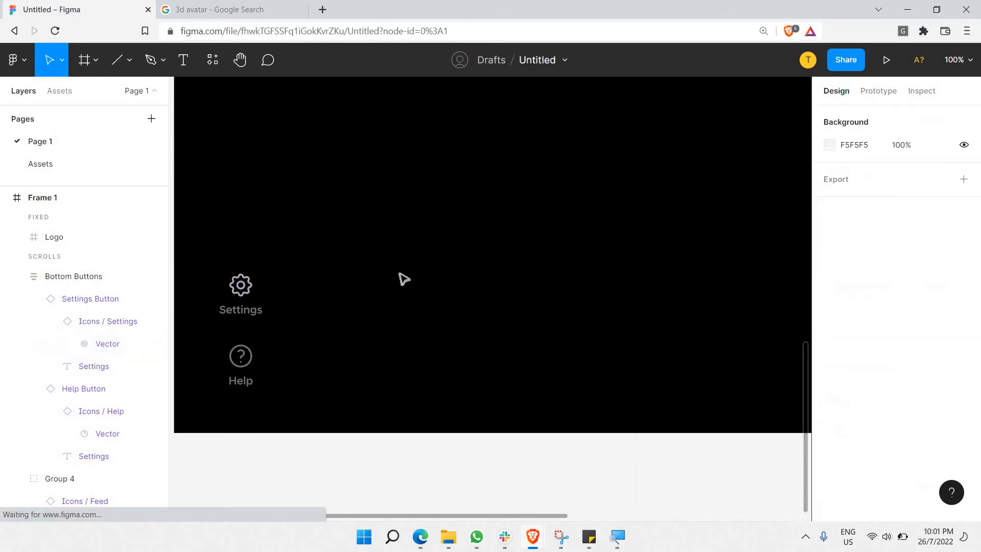
Set the Settings label's fill to FFFFFF at 70% opacity without replacing its missing font.
left_click(246, 315)
double_click(245, 314)
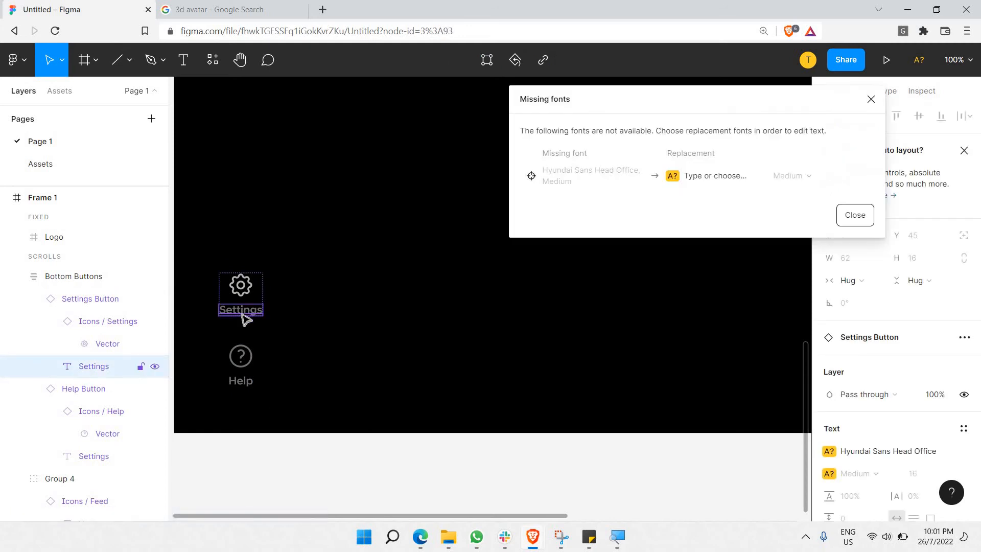
key("Escape")
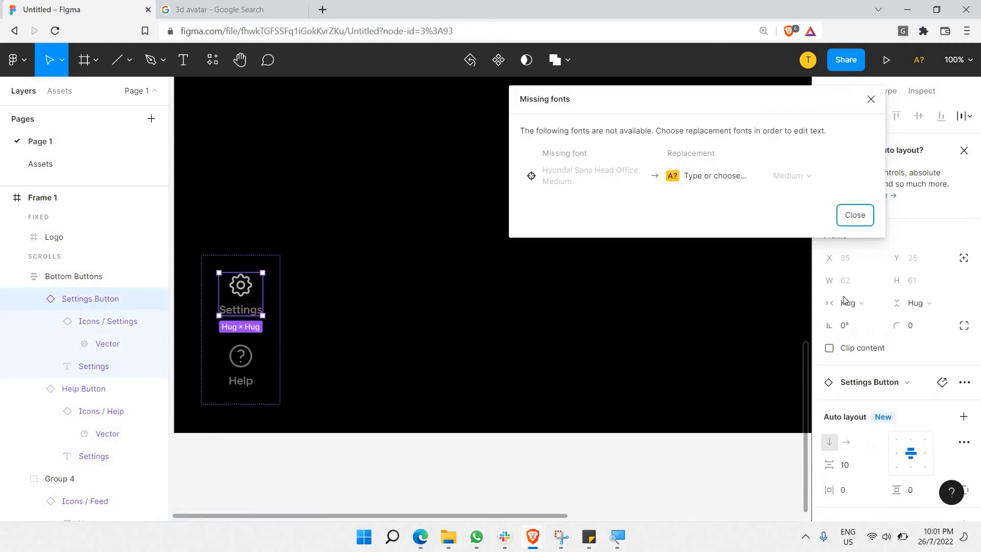
left_click(869, 215)
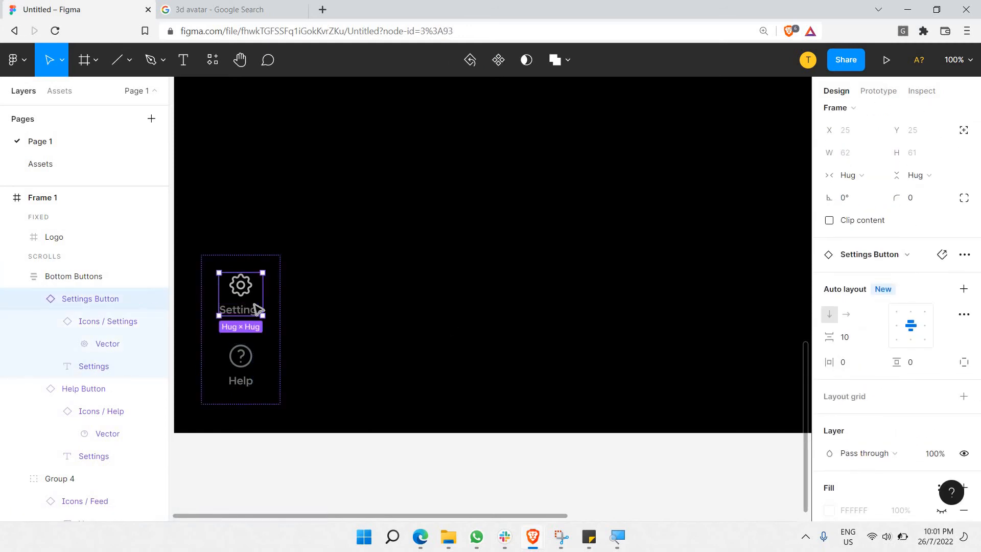
left_click(246, 316)
double_click(246, 314)
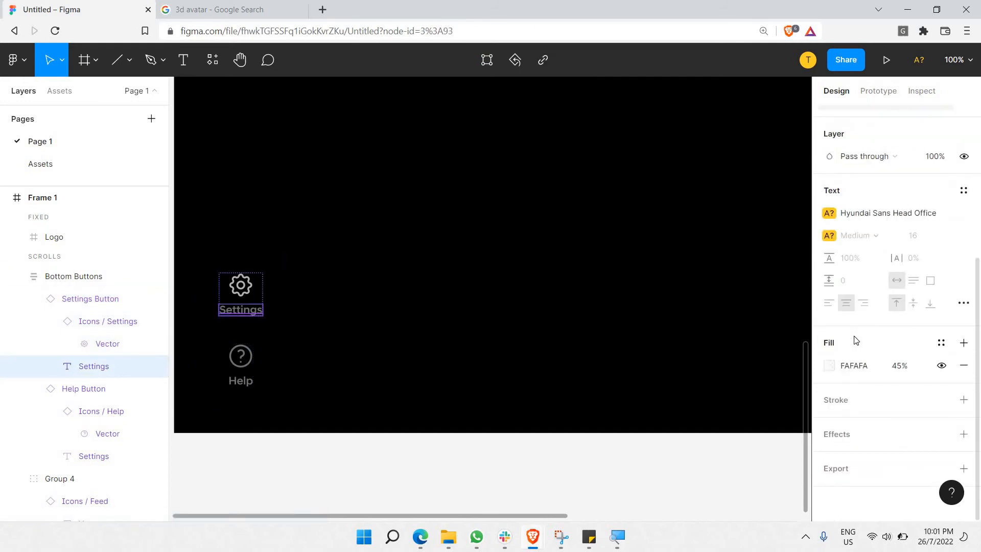
left_click(829, 365)
left_click_drag(737, 286, 593, 86)
left_click(781, 399)
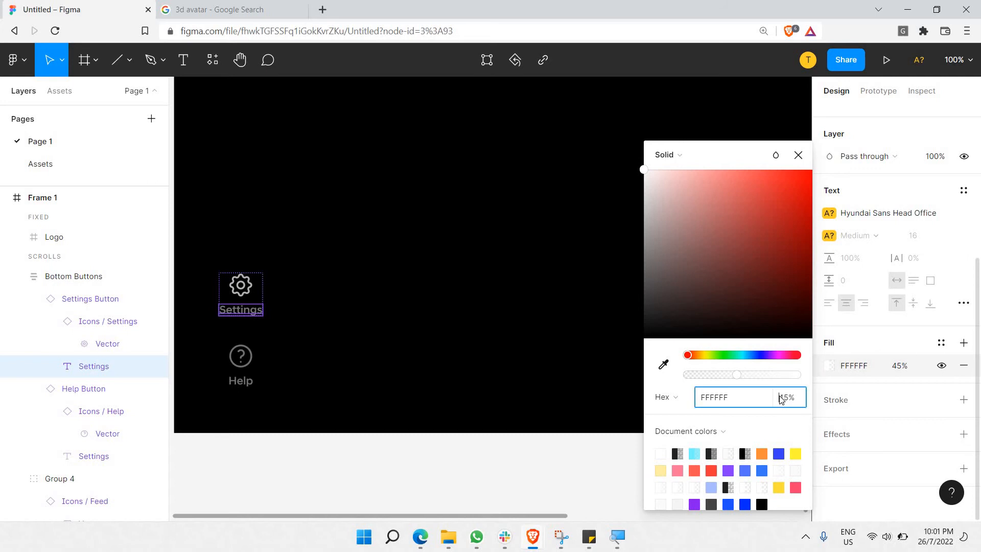
type("70")
key("Return")
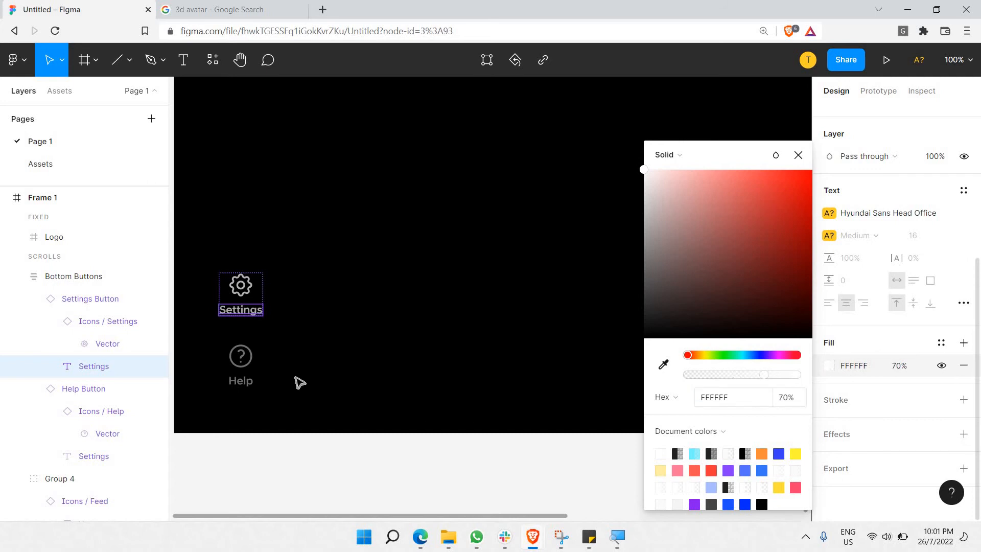
Set the Help icon's stroke colour to FFFFFF at 70% opacity.
left_click(244, 359)
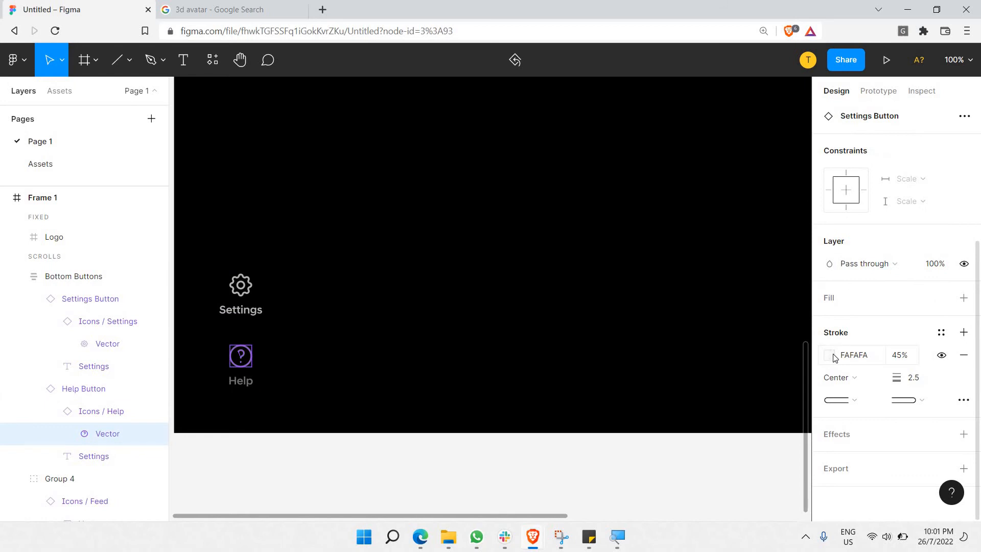
key("Escape")
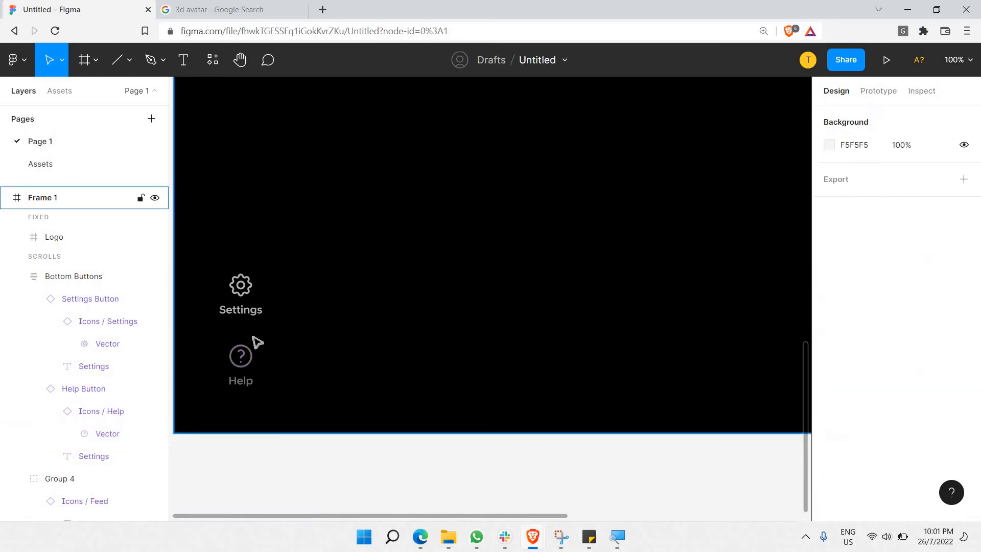
left_click(244, 369)
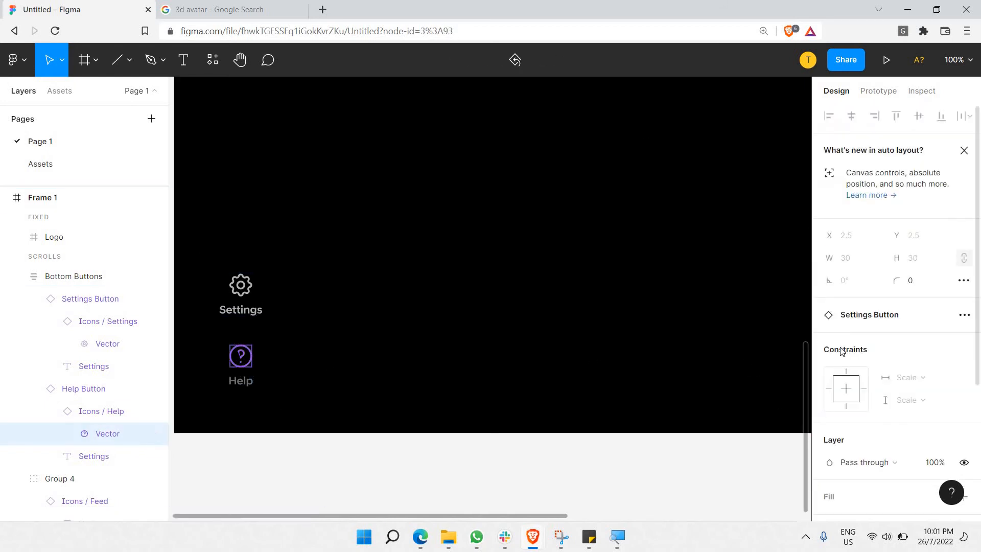
scroll(832, 348, "down", 4)
left_click(831, 357)
mouse_move(710, 239)
left_mouse_down()
mouse_move(657, 184)
mouse_move(611, 105)
left_mouse_up()
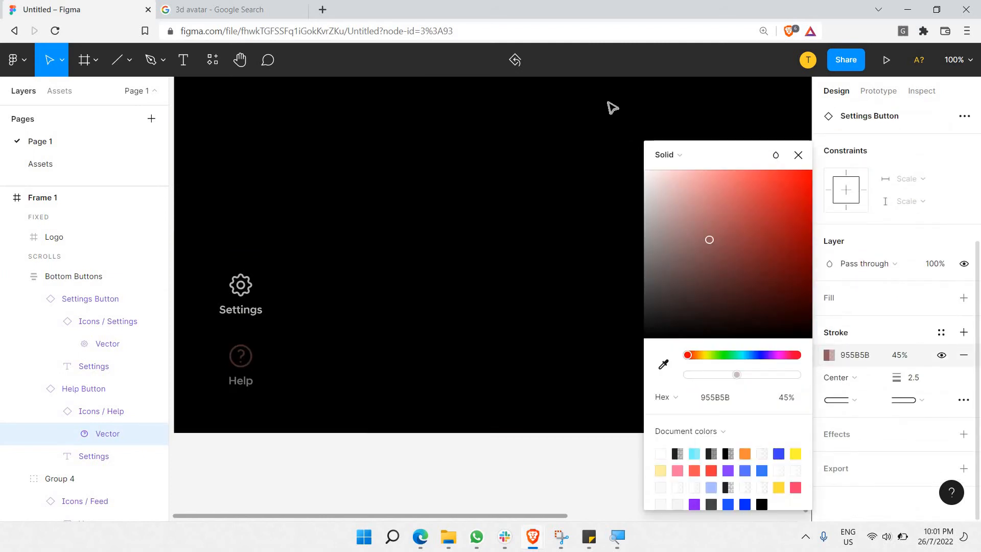
left_click(780, 400)
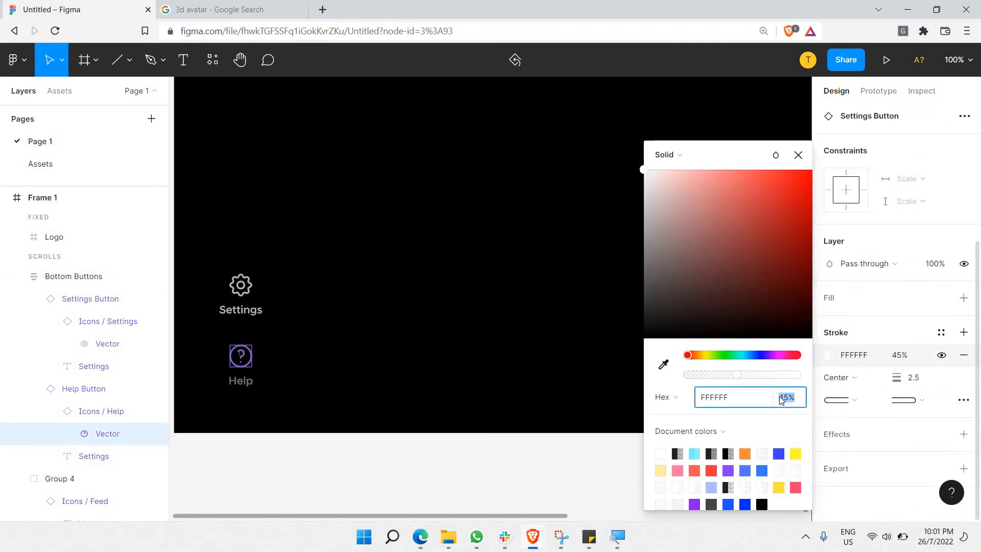
type("70")
key("Return")
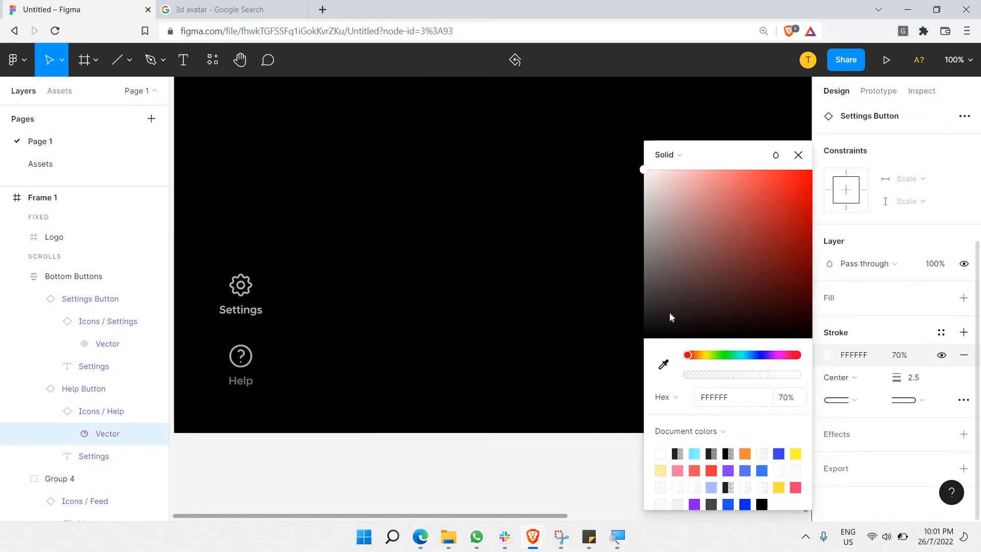
Set the Help label's fill to FFFFFF, raise its opacity to match the Settings label, and deselect it.
left_click(235, 390)
left_click(849, 384)
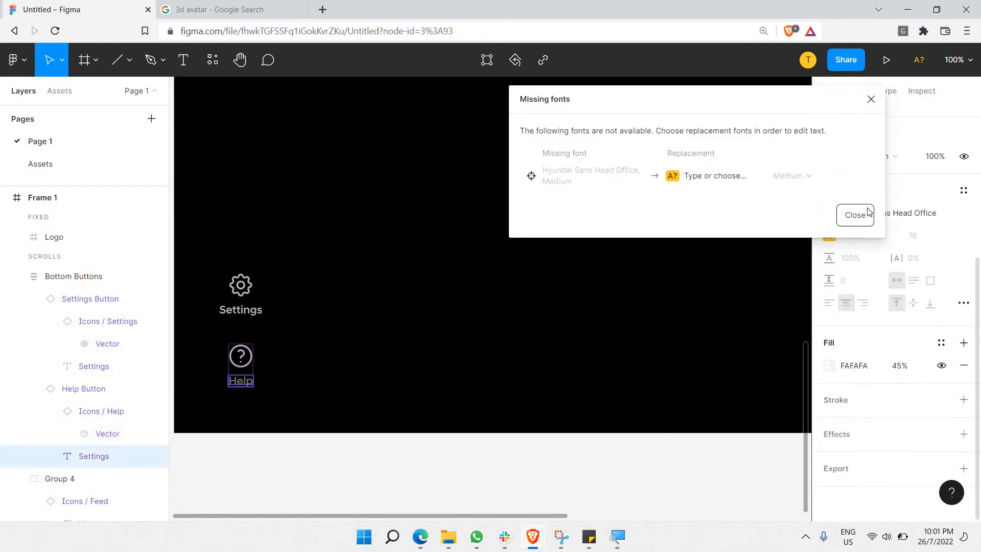
left_click(855, 214)
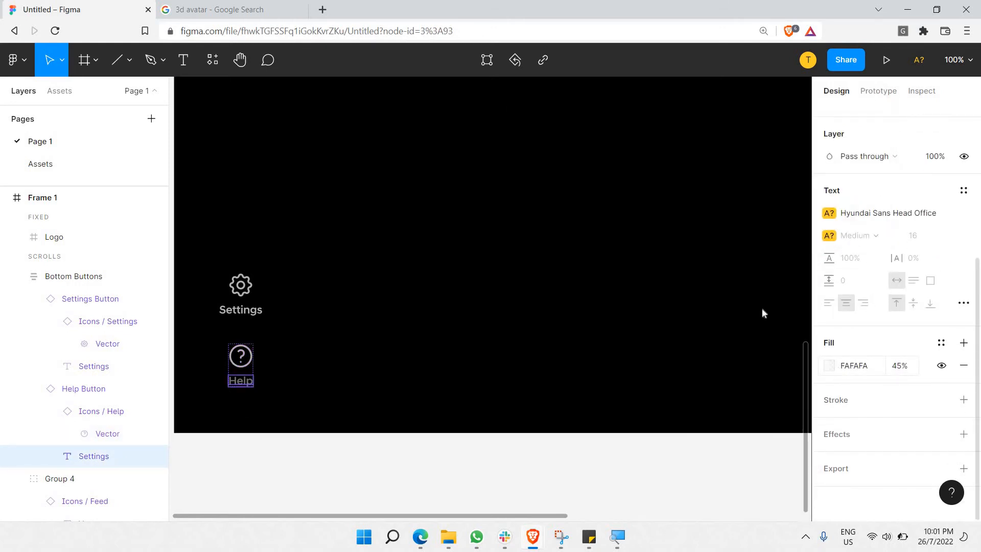
left_click(829, 365)
type("FFFFFF")
key("Return")
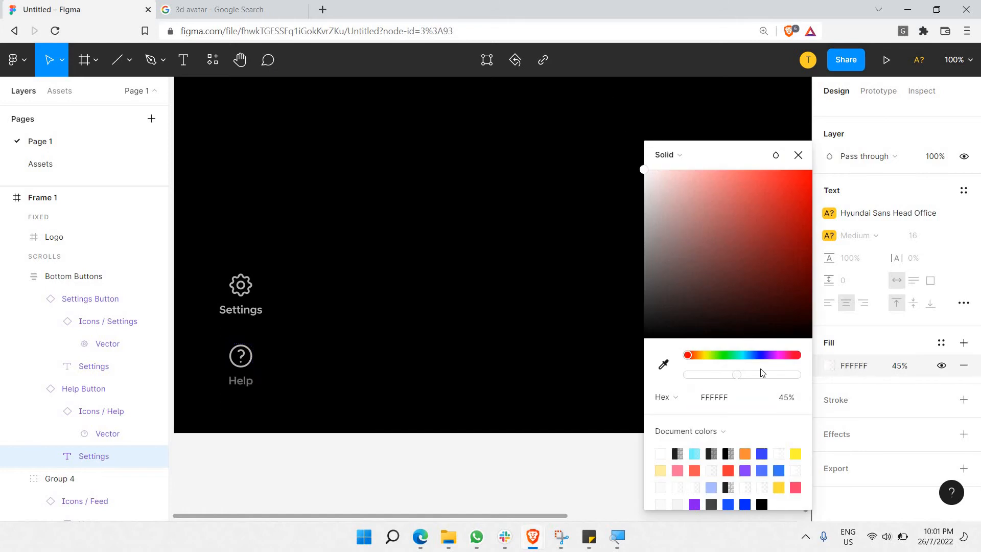
left_click(781, 400)
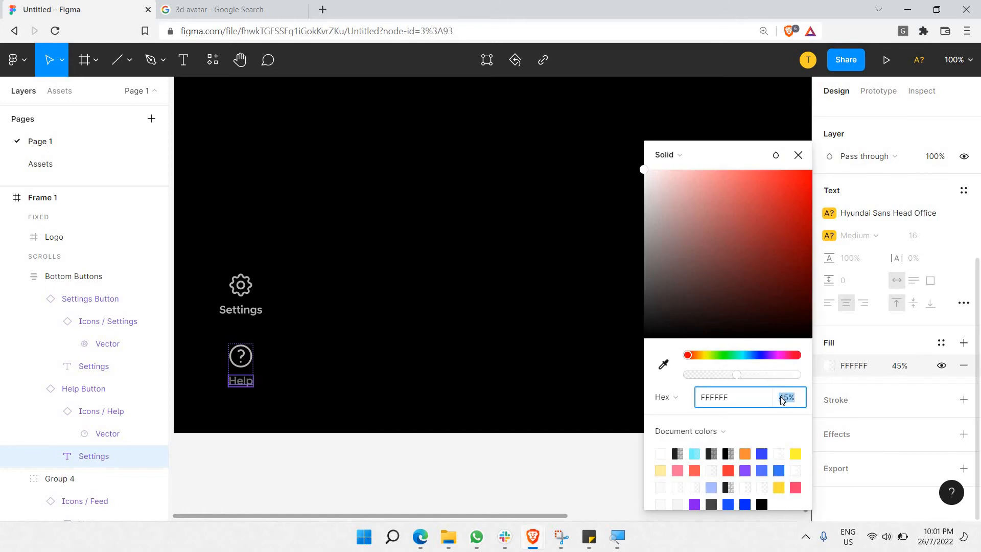
left_click(415, 266)
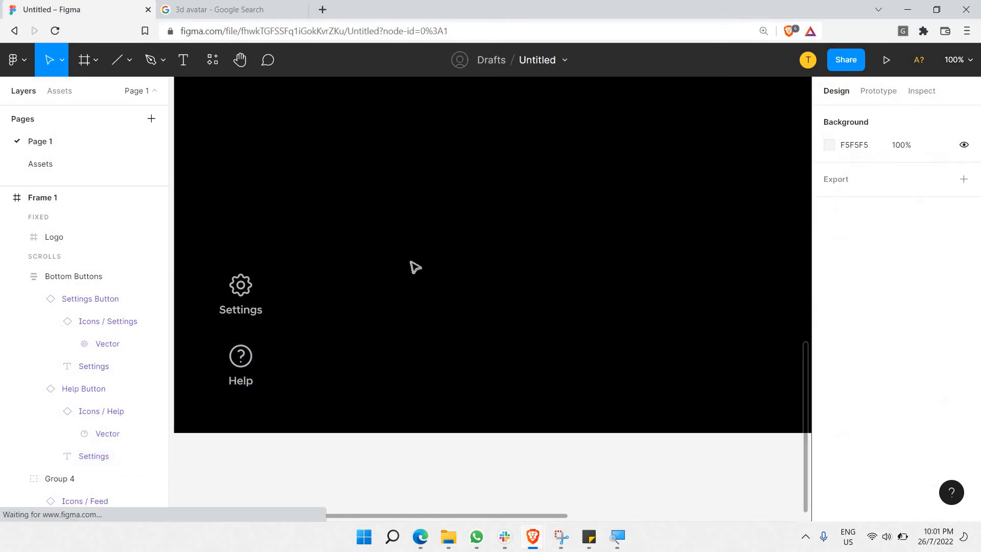
Shift the Create button and the avatar together slightly toward the right edge of Frame 1's header, and deselect them.
scroll(416, 267, "down", 5, "ctrl")
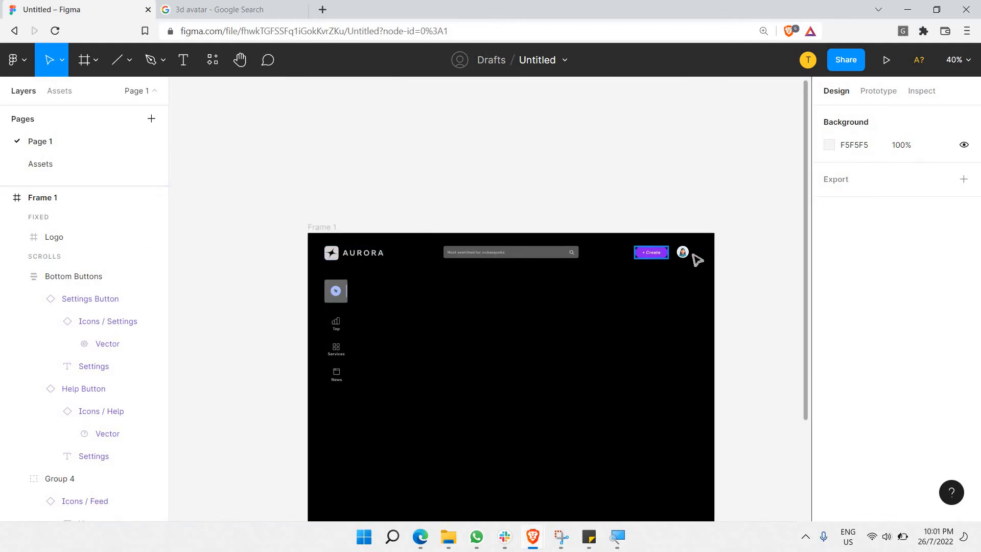
scroll(367, 244, "down", 4)
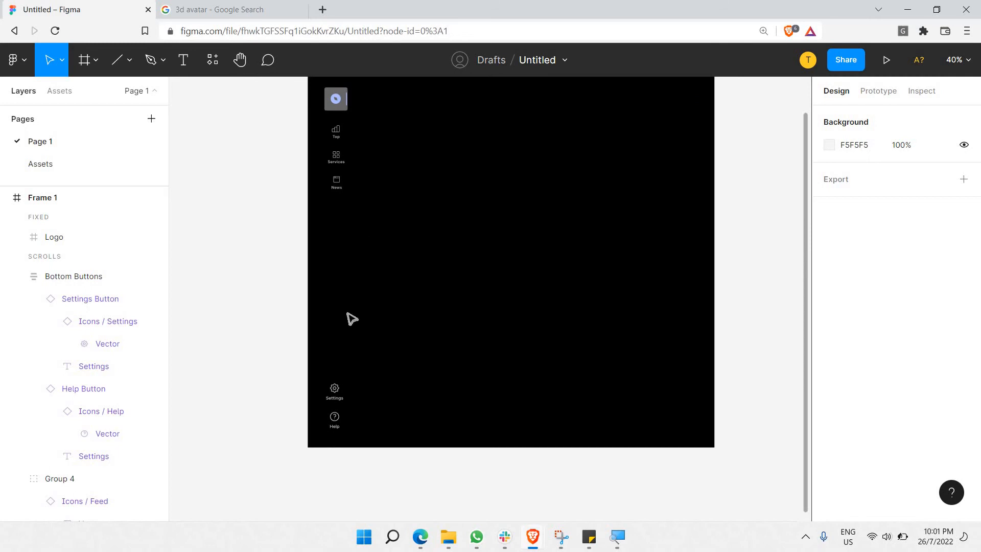
scroll(653, 234, "up", 3)
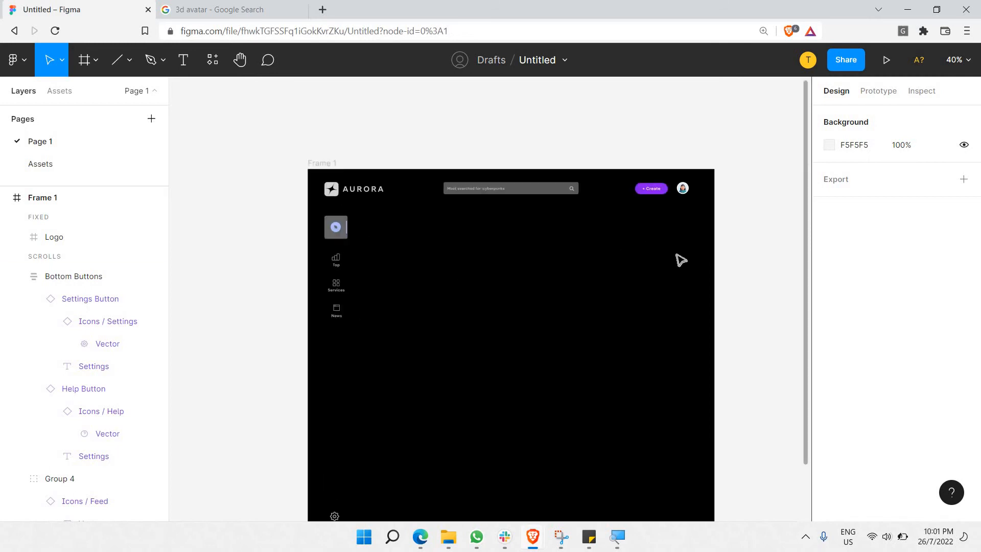
scroll(675, 254, "up", 1)
scroll(675, 253, "up", 3)
left_click(615, 250)
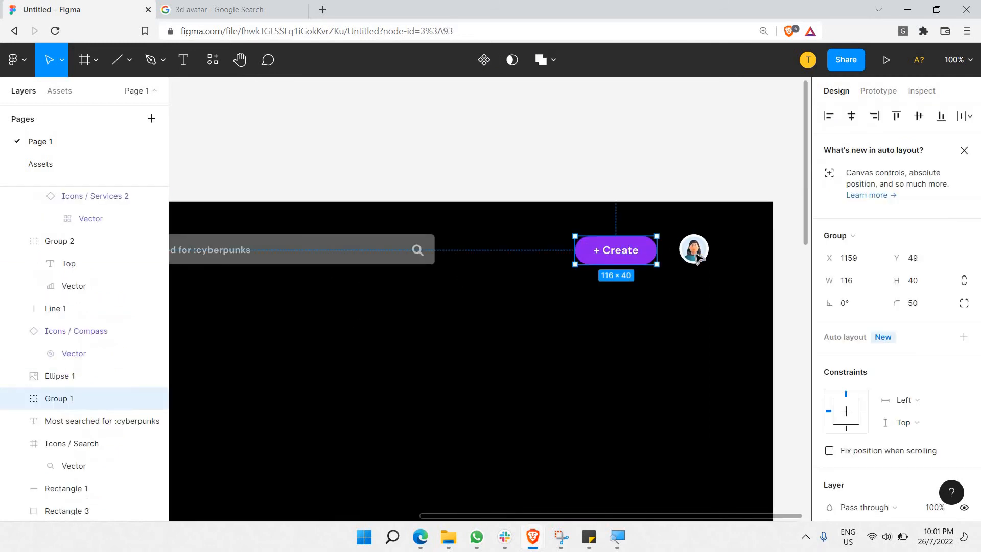
left_click(693, 249, "shift")
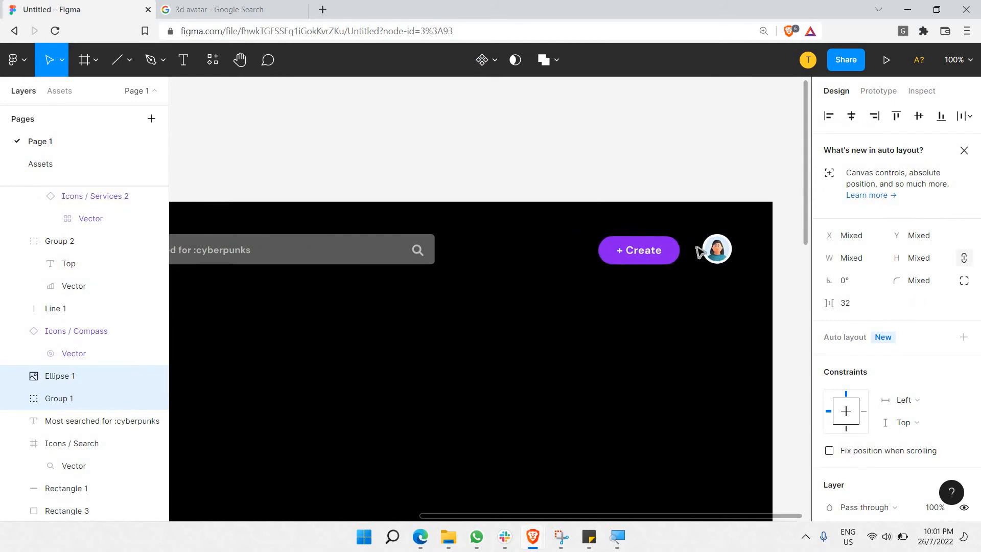
left_click(562, 157)
Draw a frame of about 1189 × 281 inside Frame 1, beside the sidebar and below the header, at about X 193, Y 171.
scroll(563, 158, "down", 3)
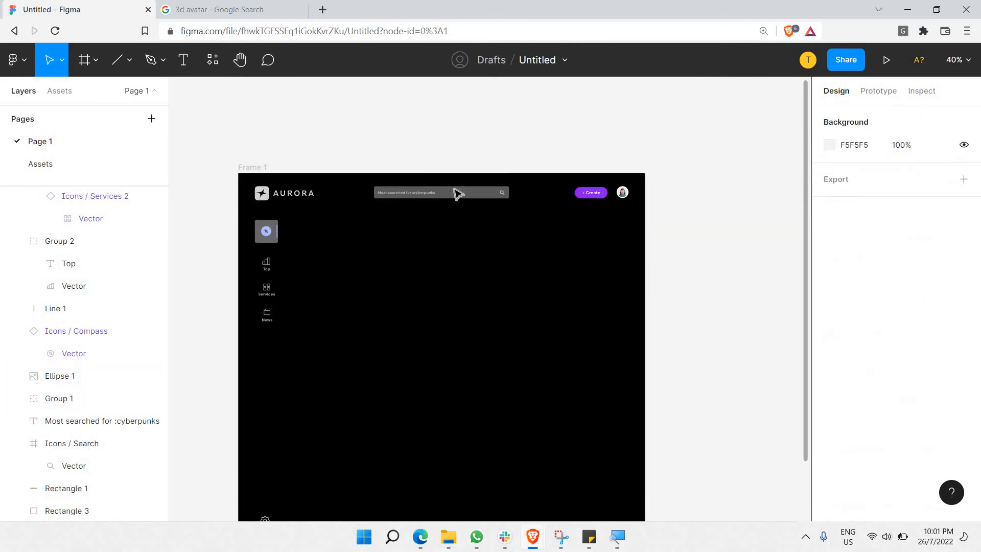
scroll(388, 222, "down", 1)
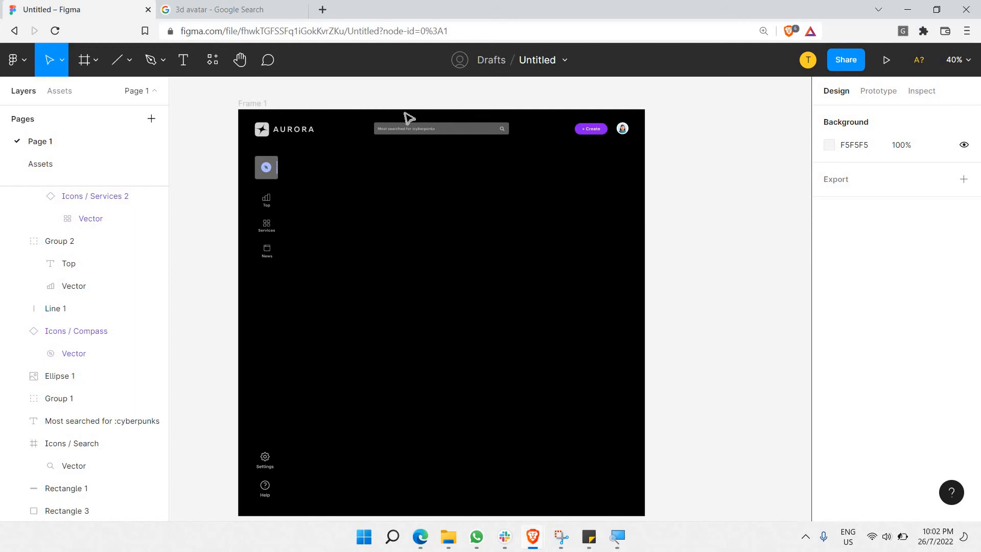
left_click(85, 62)
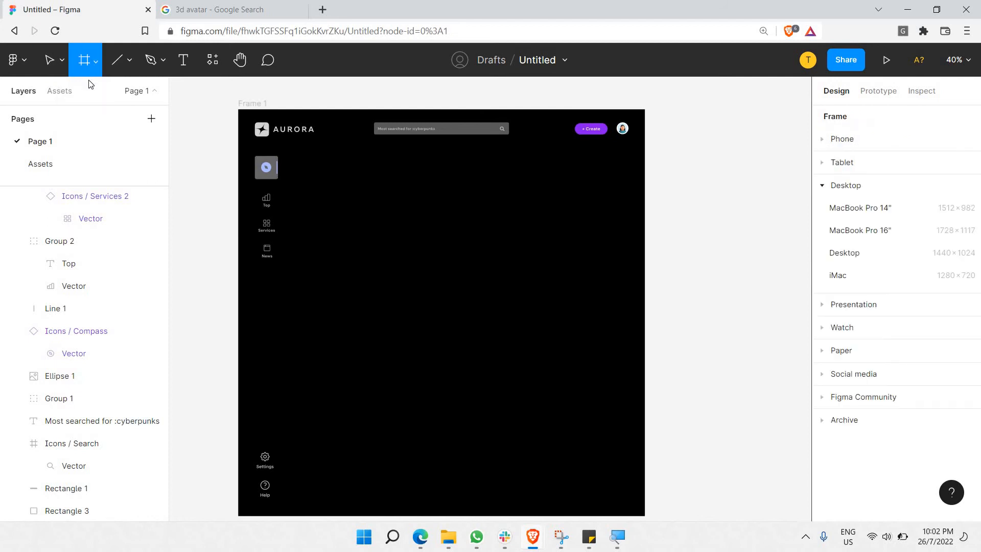
left_click(95, 62)
left_click(88, 97)
left_click_drag(292, 157, 629, 238)
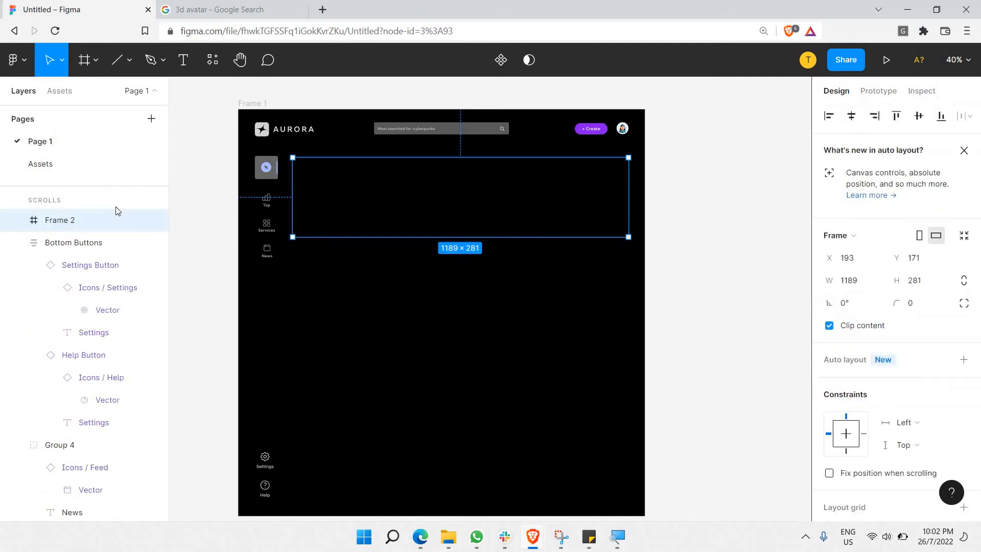
Collapse the Bottom Buttons and Logo layers under Frame 1.
left_click(17, 242)
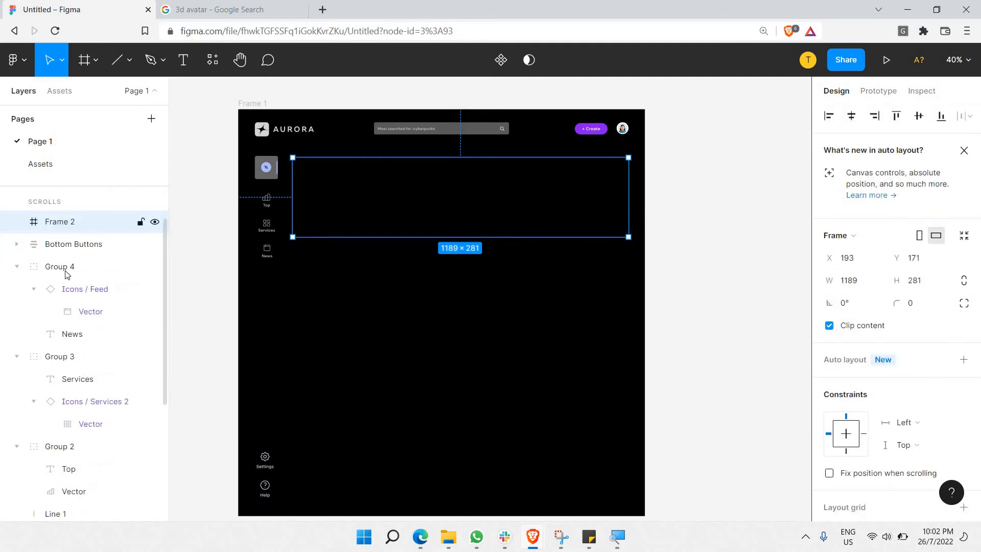
scroll(25, 244, "up", 2)
left_click(17, 236)
left_click(17, 237)
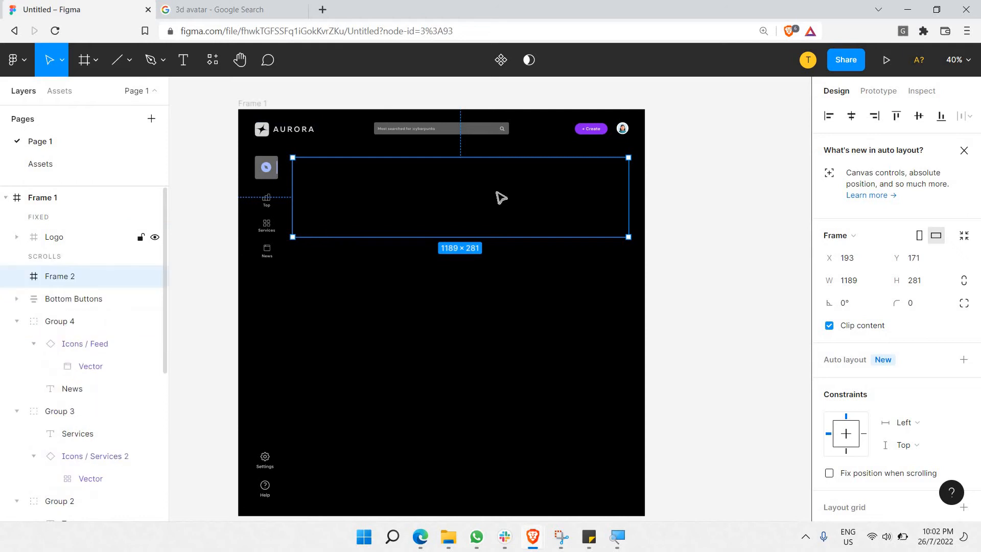
Add a solid fill to the new frame beside the sidebar and set it to the purple 985BD4.
scroll(838, 353, "down", 5)
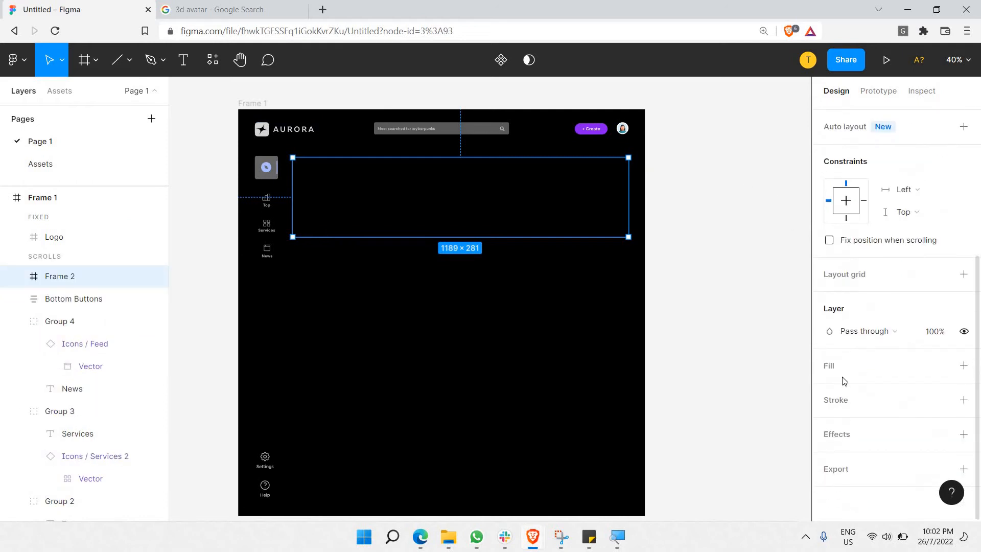
left_click(964, 366)
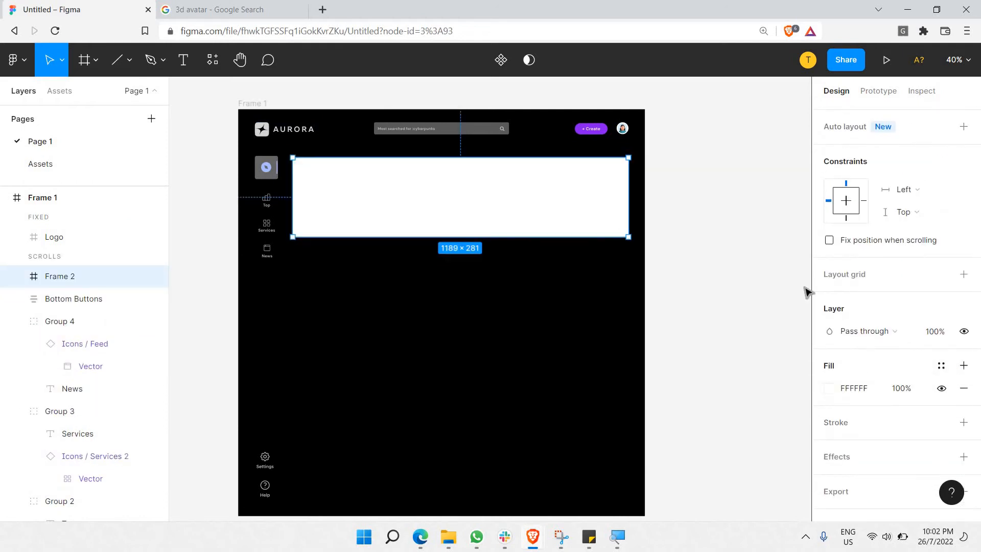
left_click(829, 388)
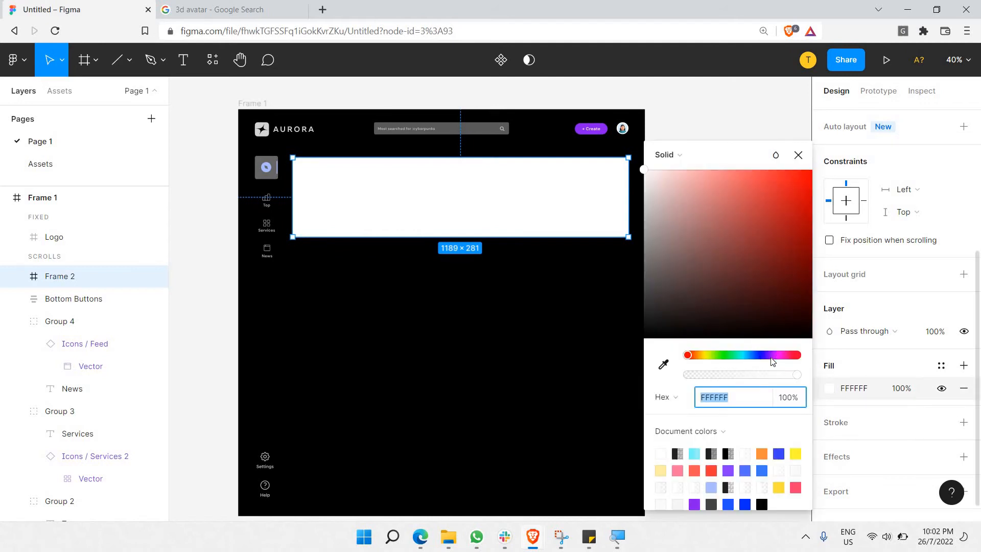
left_click(770, 354)
left_click_drag(749, 243, 741, 202)
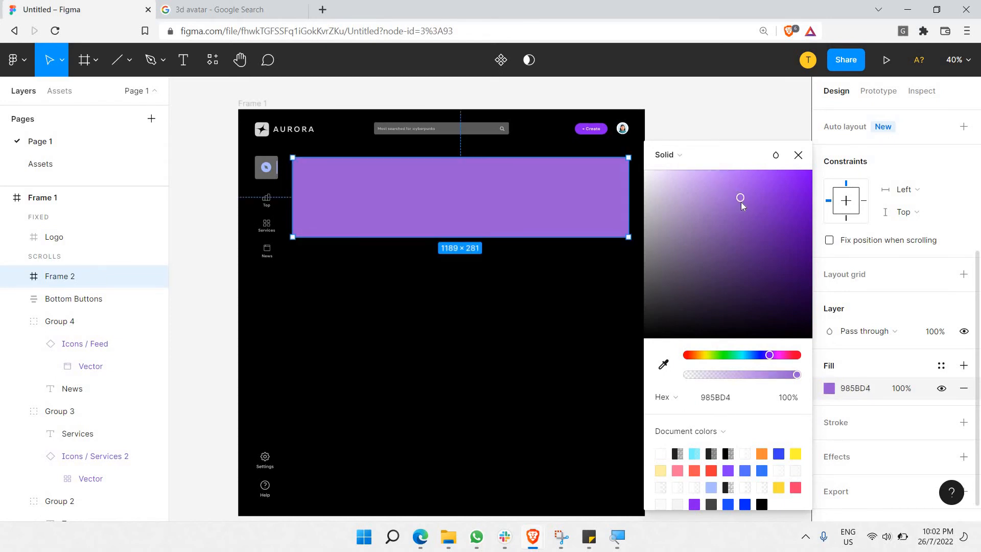
Set the purple frame's corner radius to 15.
scroll(925, 315, "up", 5)
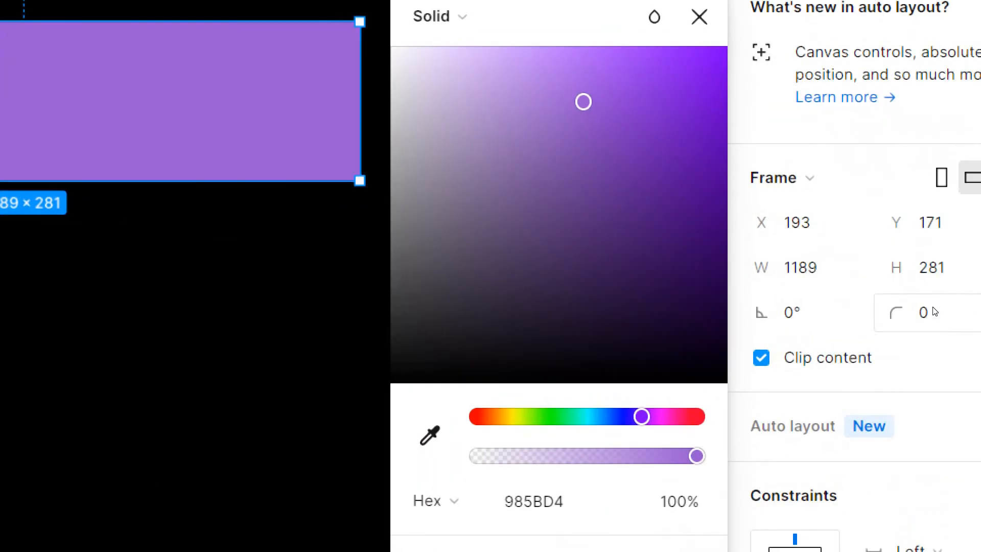
left_click(934, 312)
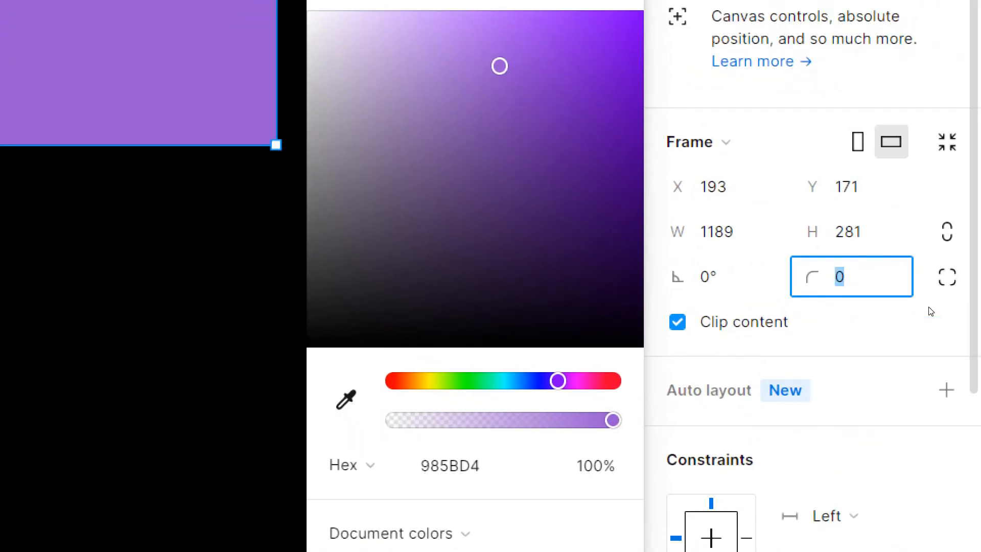
type("15")
key("Return")
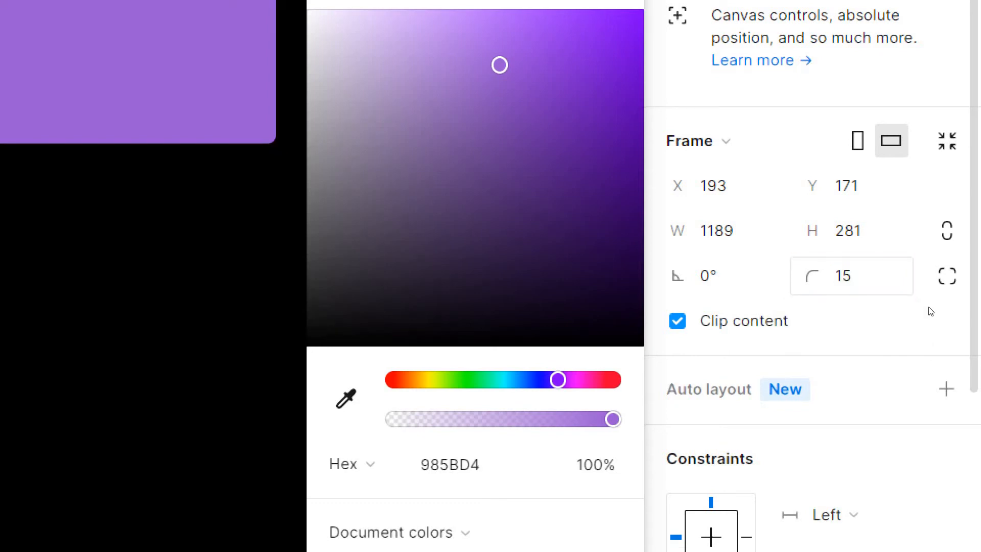
Set the purple frame's corner radius to 25, close the color picker, and deselect the frame.
left_click(931, 312)
type("2")
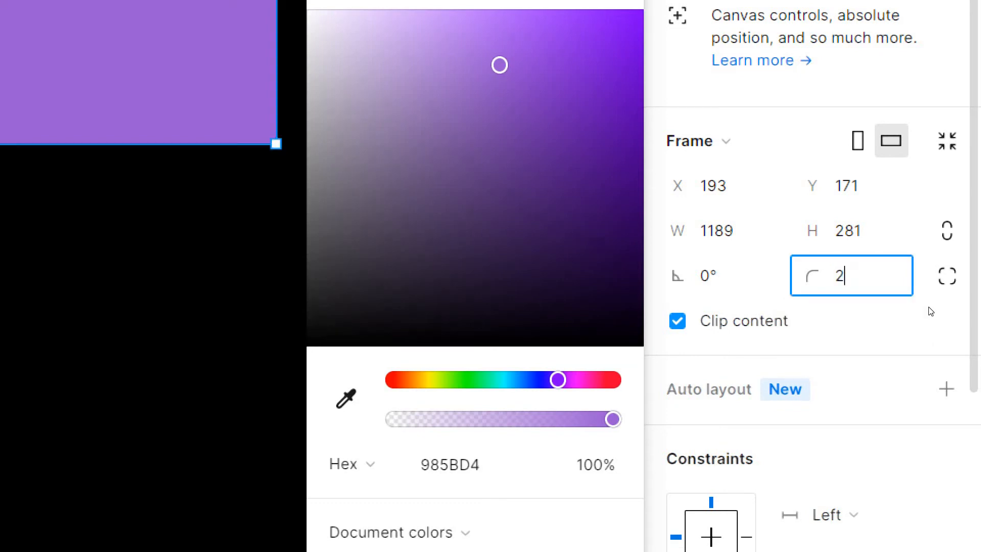
key("Return")
key("ctrl+minus")
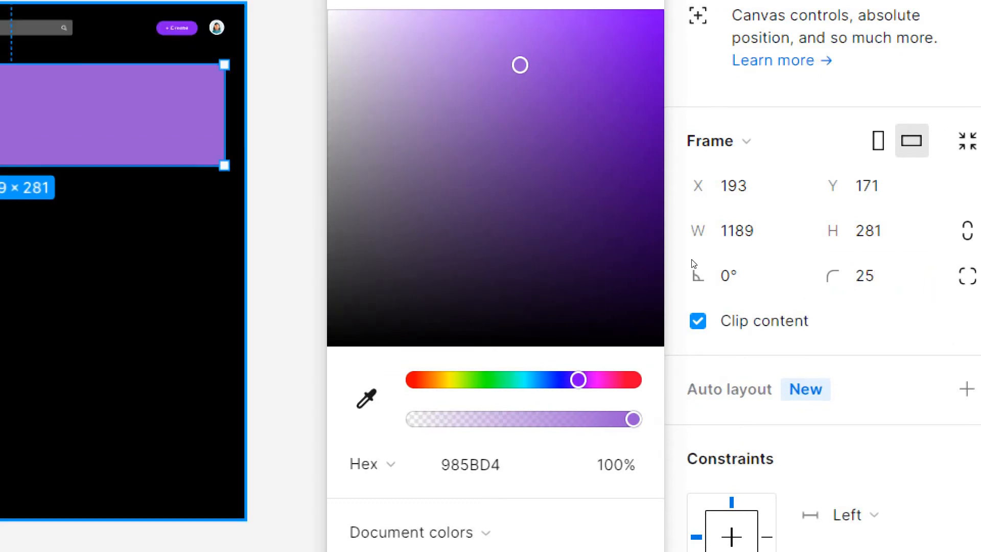
key("ctrl+minus")
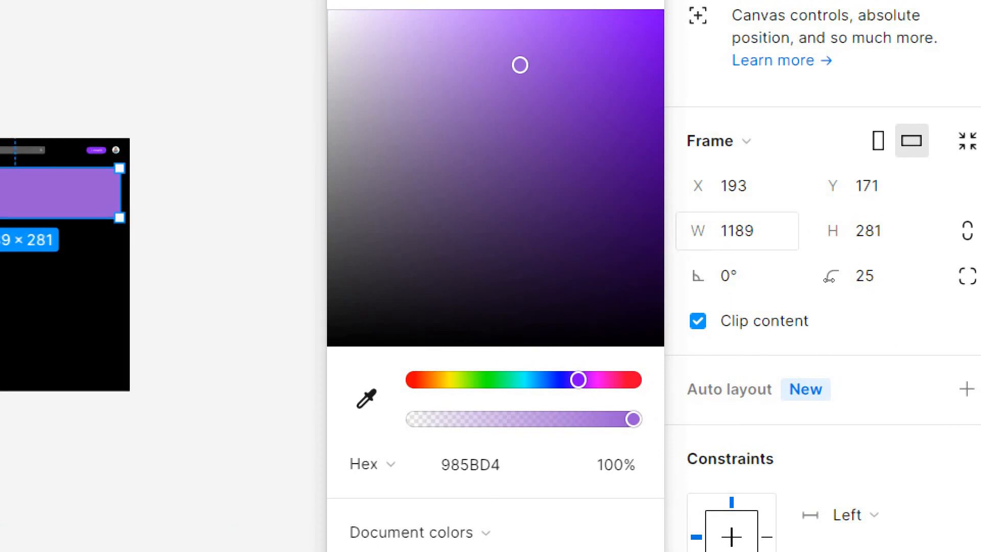
key("ctrl+minus")
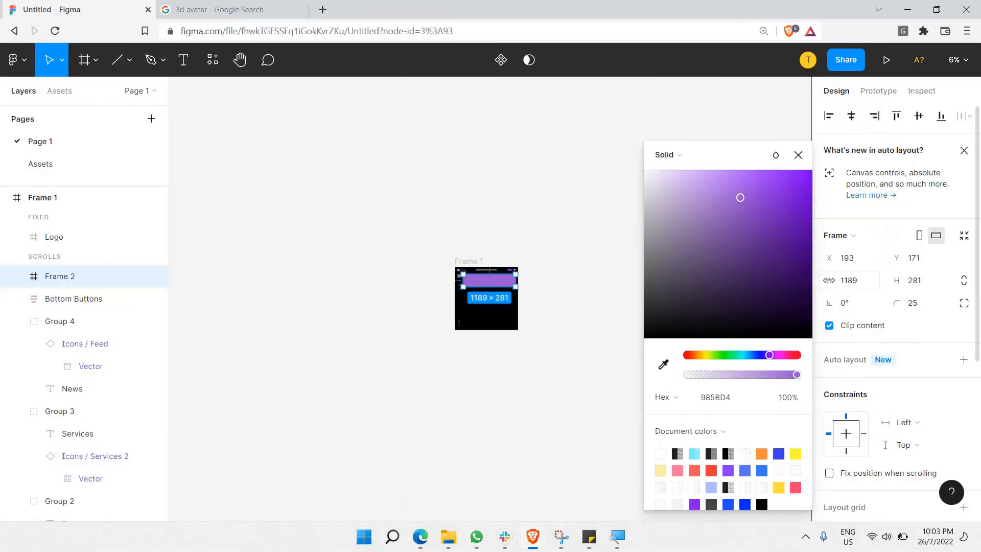
key("ctrl+plus")
key("ctrl+plus")
key("ctrl+plus")
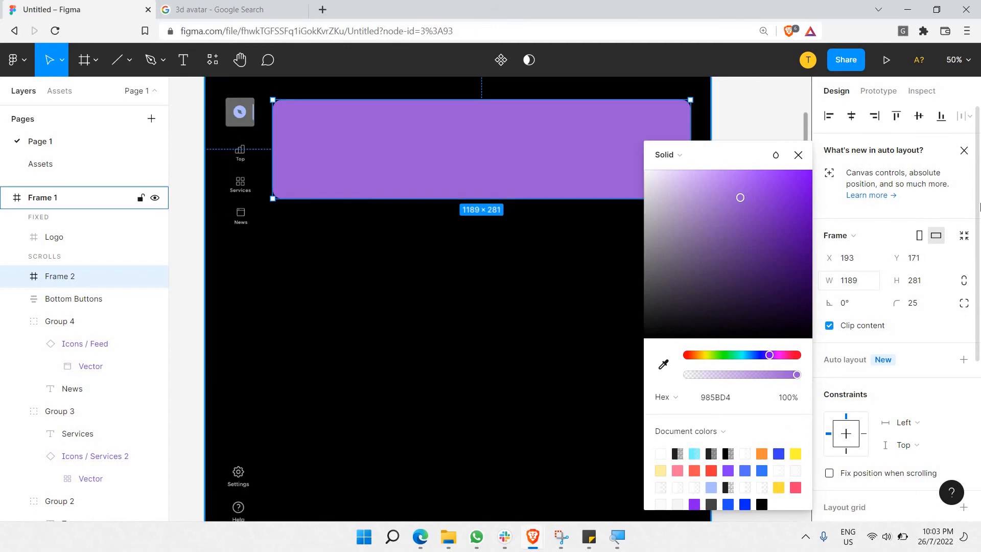
left_click(798, 154)
left_click(762, 205)
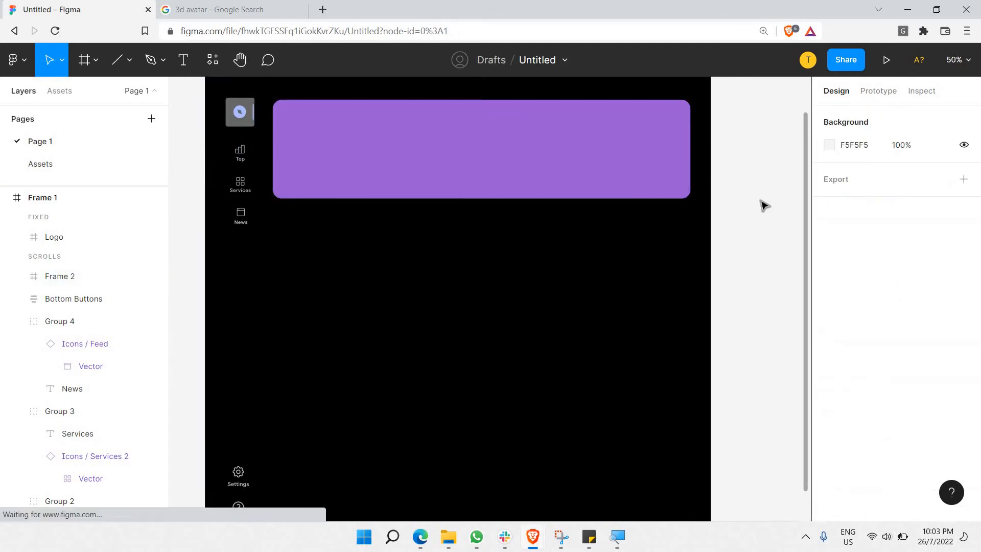
Set the purple frame's corner radius to 50 and deselect it.
scroll(762, 204, "up", 3)
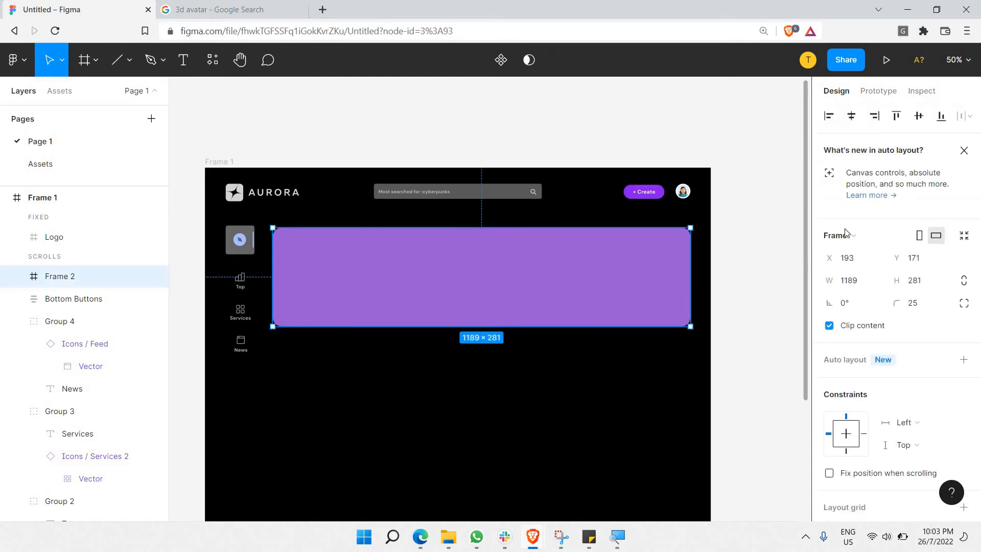
left_click(914, 306)
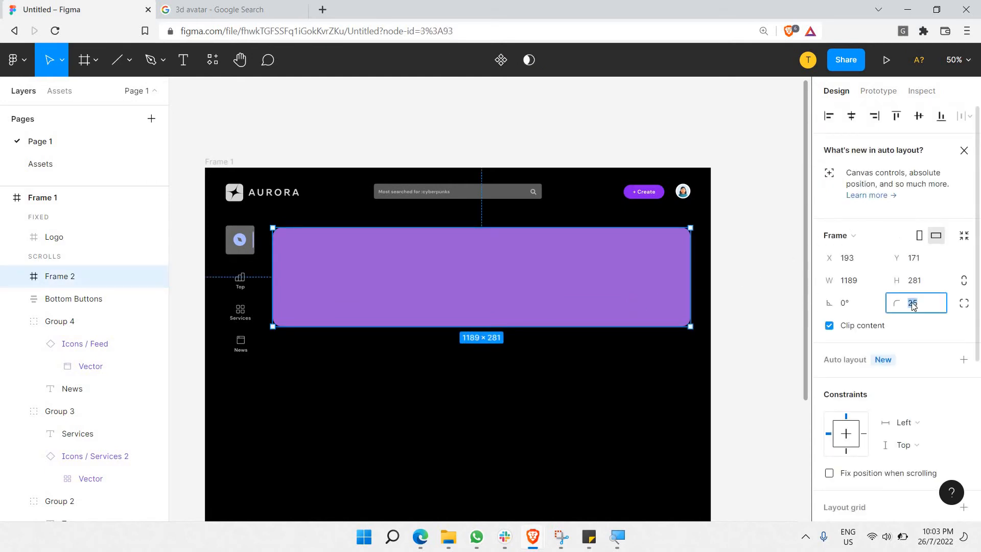
key("Return")
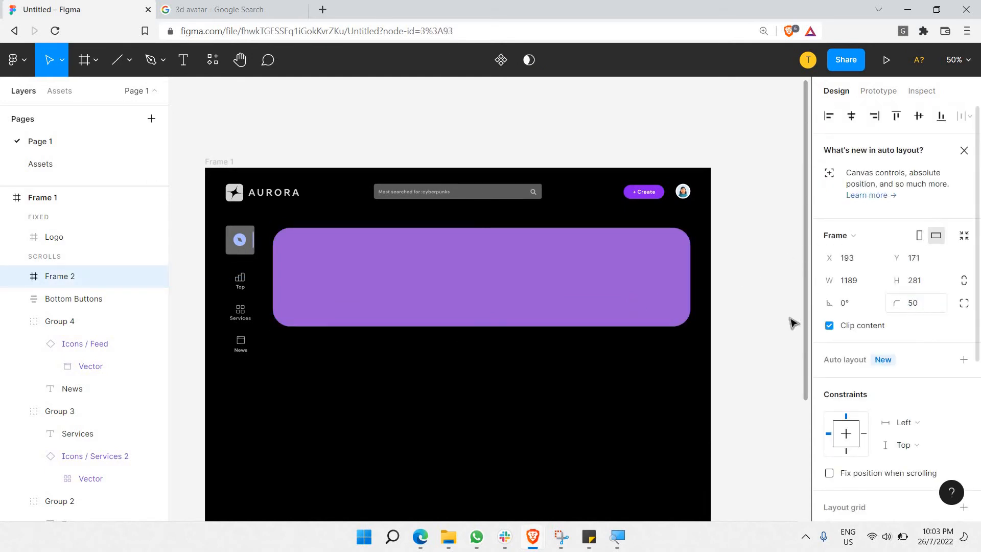
left_click(773, 316)
Darken the banner frame's fill to 7949A9 and deselect it.
left_click(611, 294)
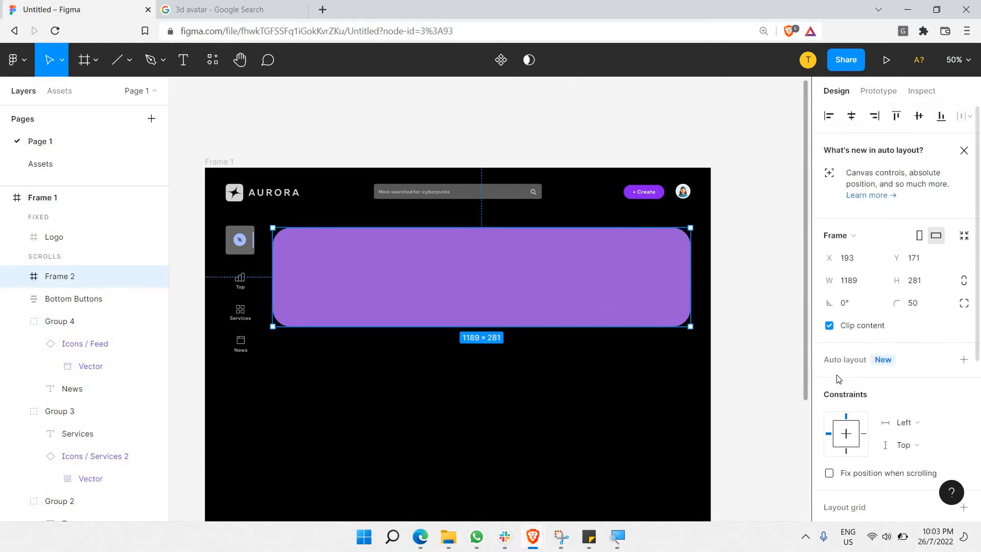
scroll(837, 379, "down", 5)
left_click(828, 366)
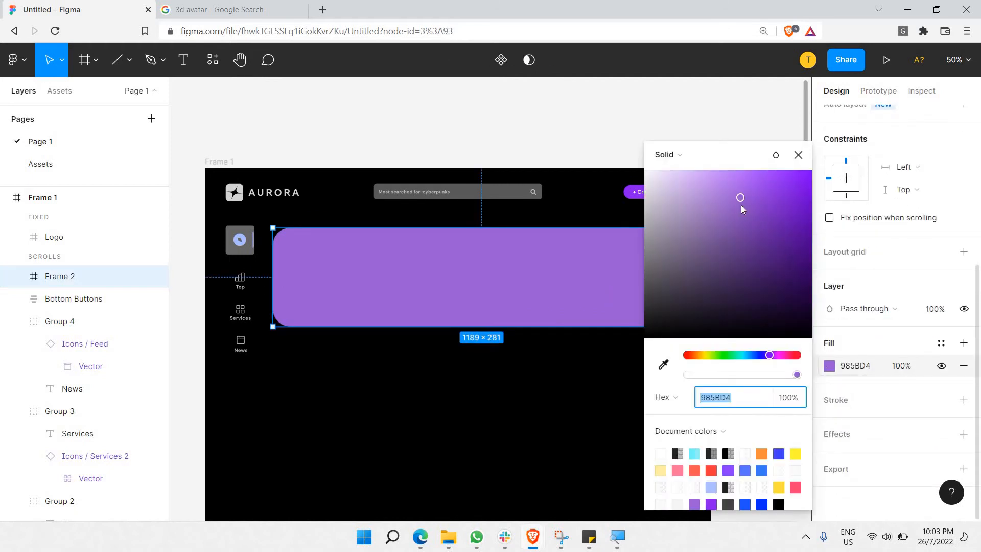
left_click_drag(742, 206, 740, 233)
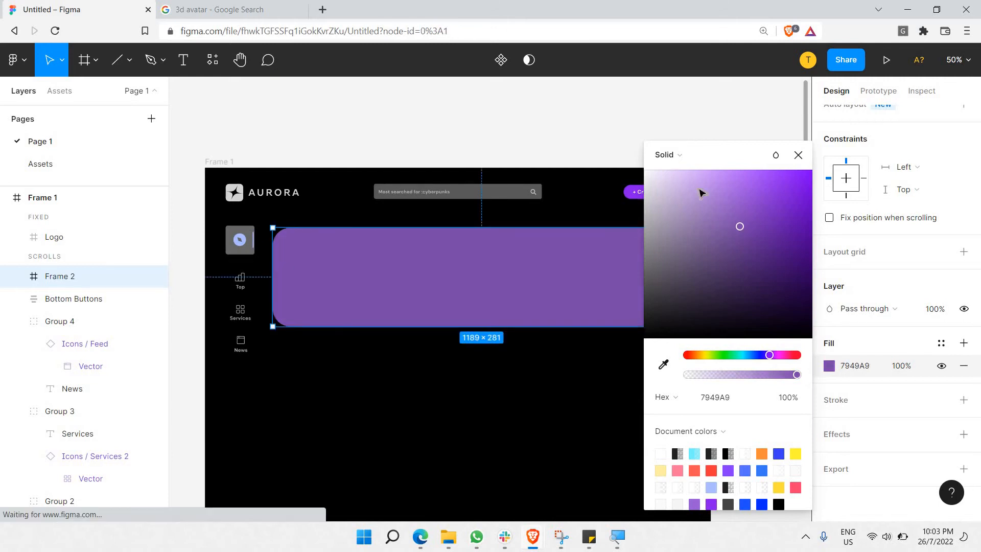
left_click(687, 134)
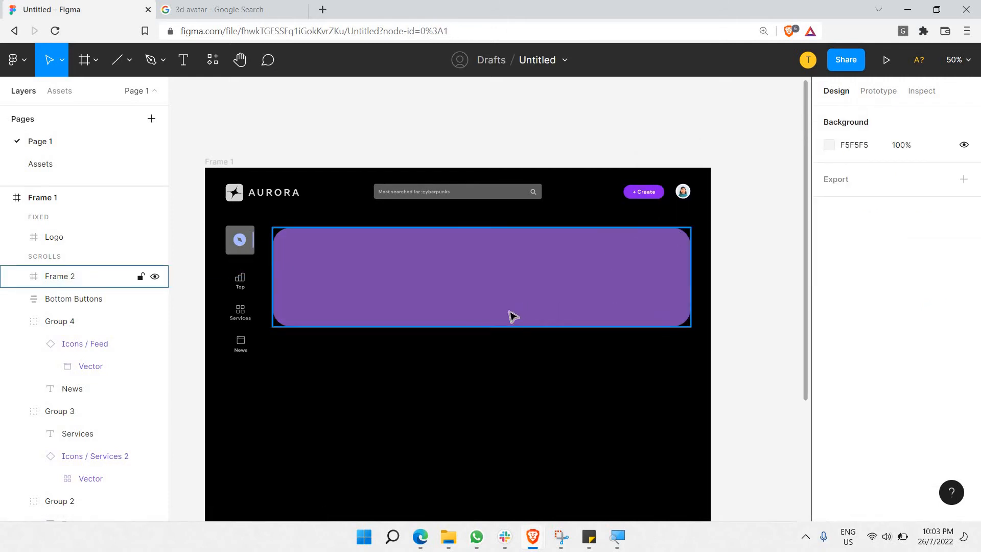
Copy the group of overlapping rings and star circles from the Assets page.
left_click(72, 164)
scroll(439, 204, "up", 9)
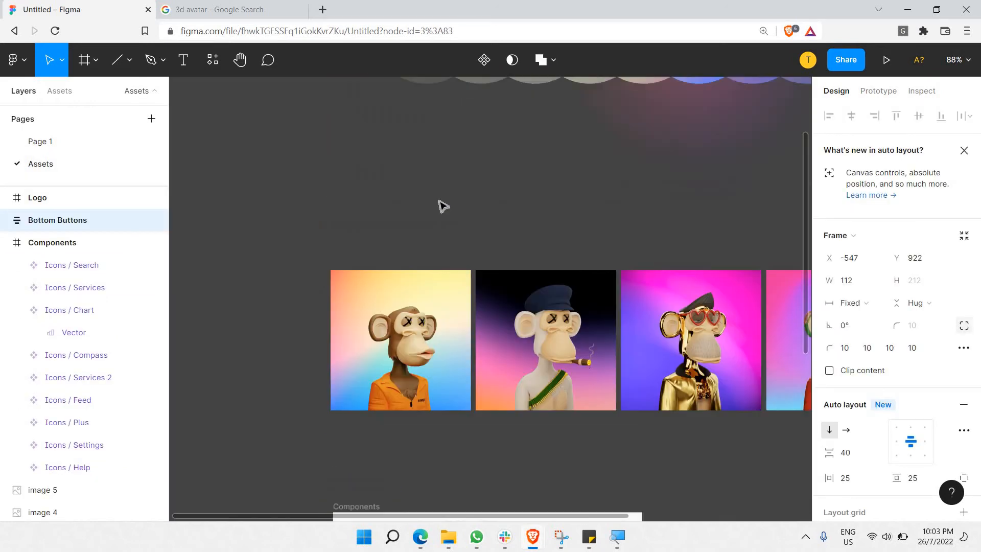
scroll(500, 228, "down", 5)
scroll(531, 246, "up", 3)
scroll(562, 261, "up", 3)
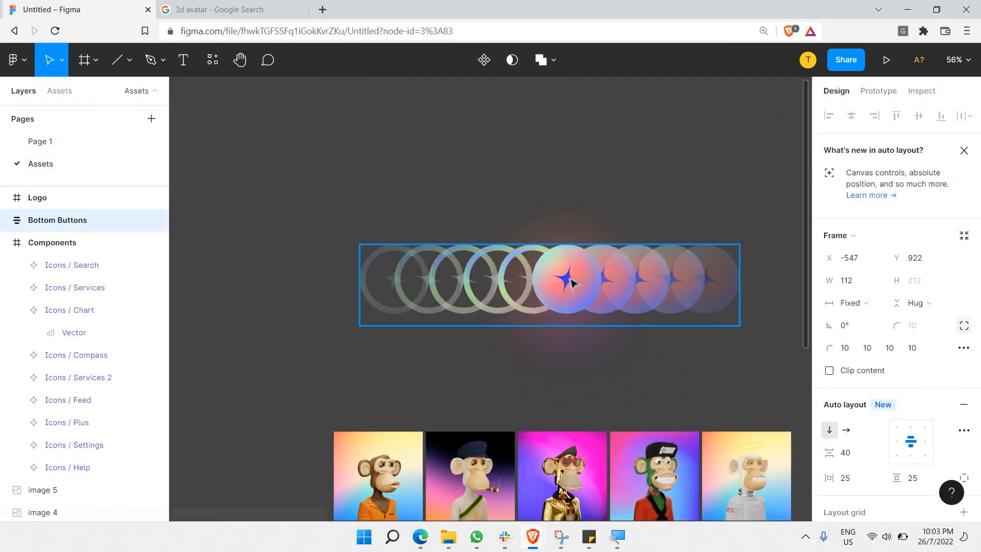
left_click(568, 278)
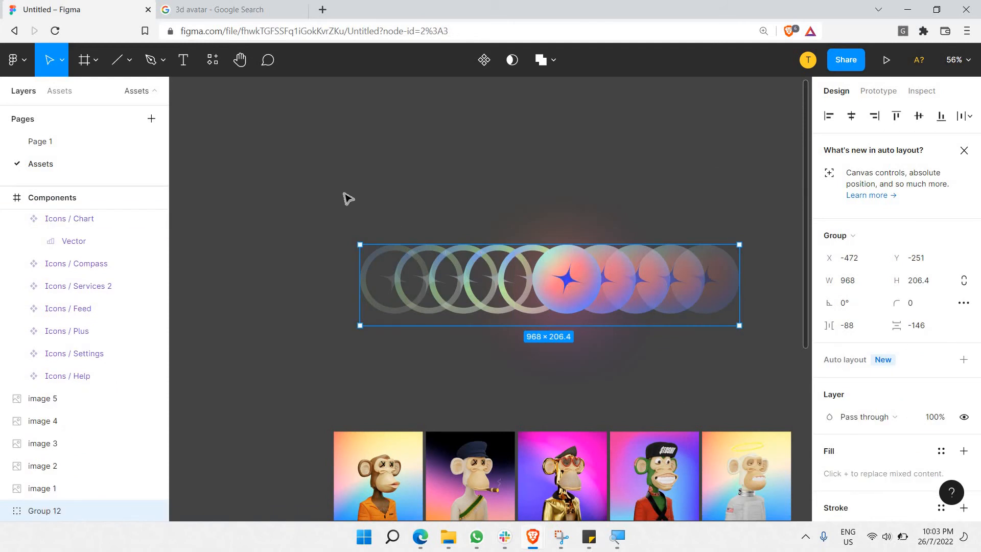
left_click_drag(344, 192, 759, 362)
Paste the ring group into Frame 2 on Page 1 and move it toward the banner's right edge, at about X 567, Y 49.
left_click(65, 141)
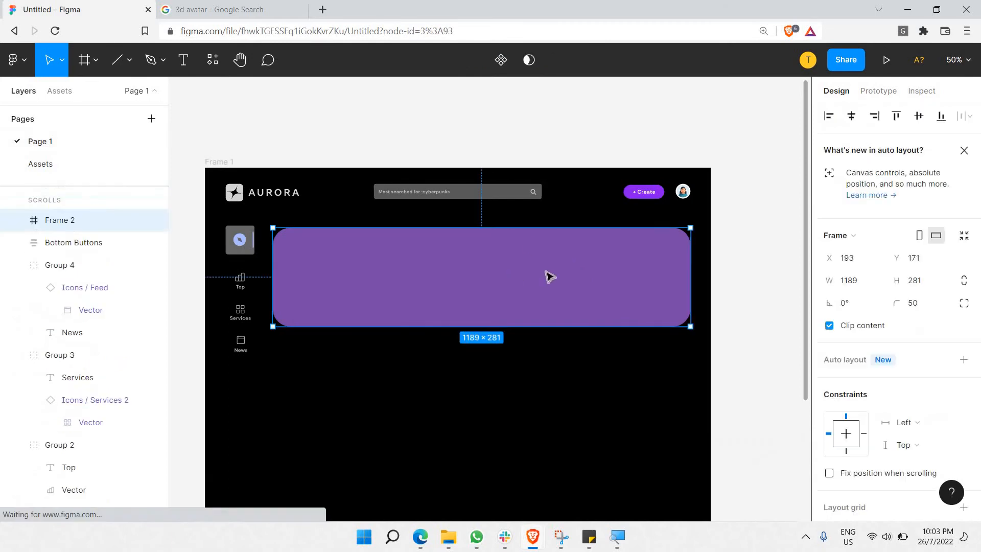
key("ctrl+v")
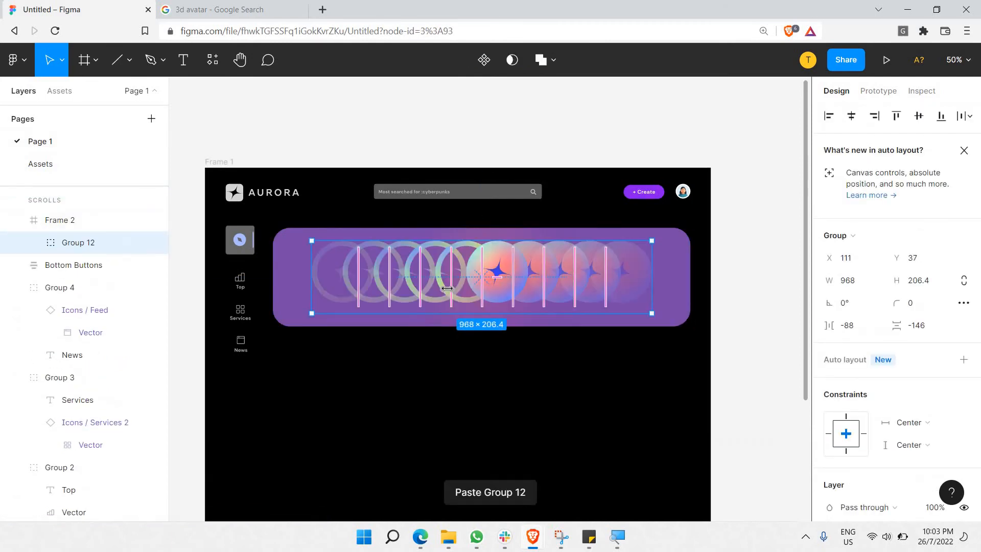
left_click_drag(466, 286, 517, 303)
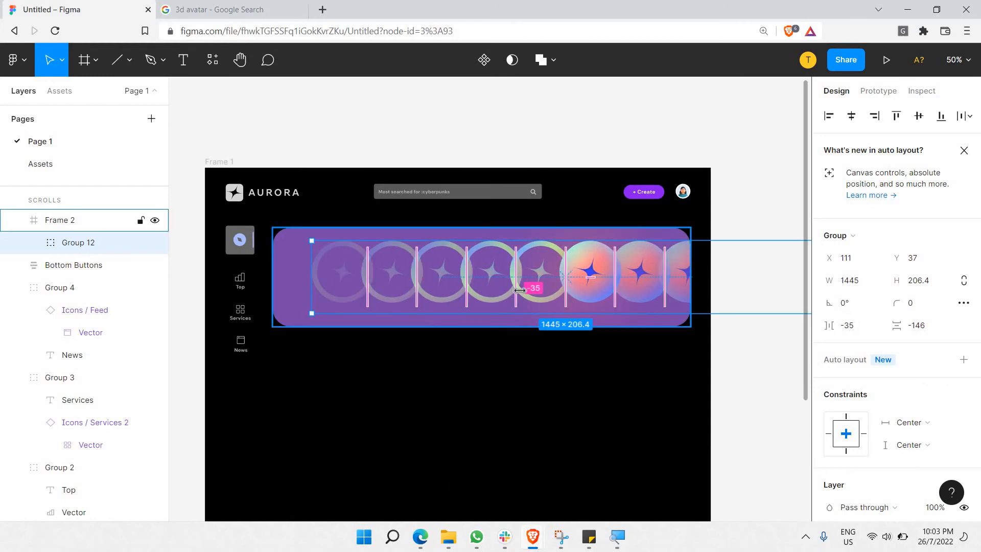
key("ctrl+z")
left_click_drag(591, 299, 688, 300)
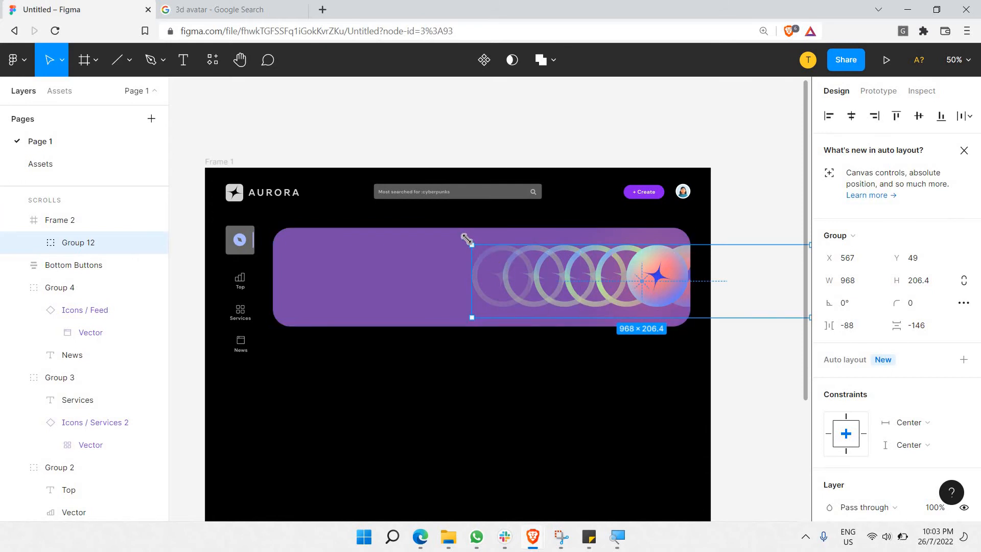
Enlarge the ring group proportionally to about 1085 × 231, reposition it at about X 492, Y 36 in the banner, and deselect it.
left_click_drag(466, 239, 430, 236)
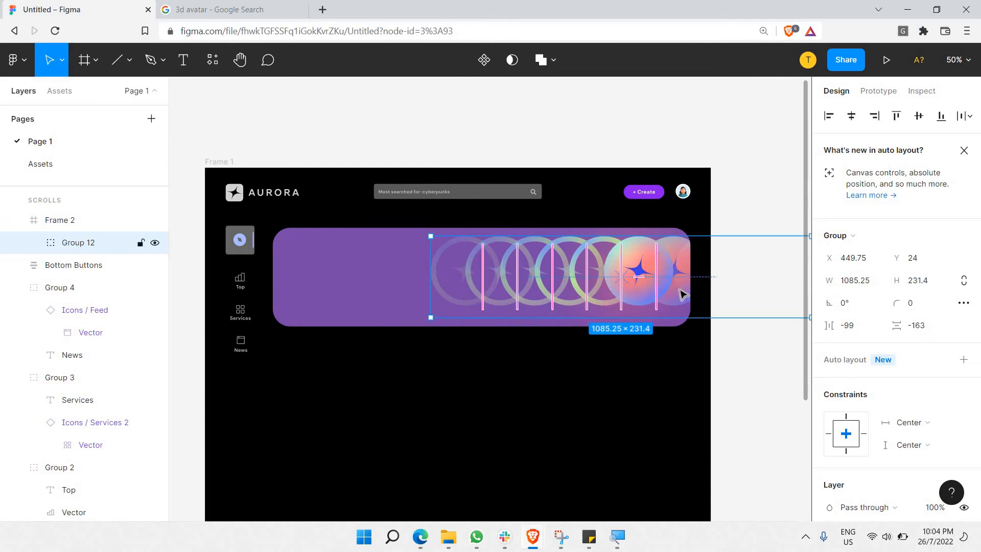
left_click_drag(684, 297, 663, 302)
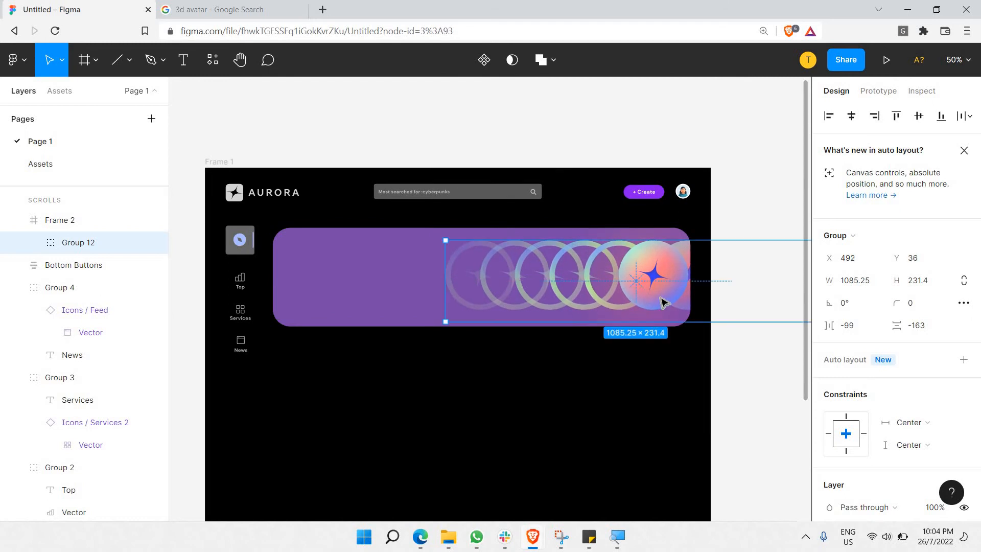
key("Escape")
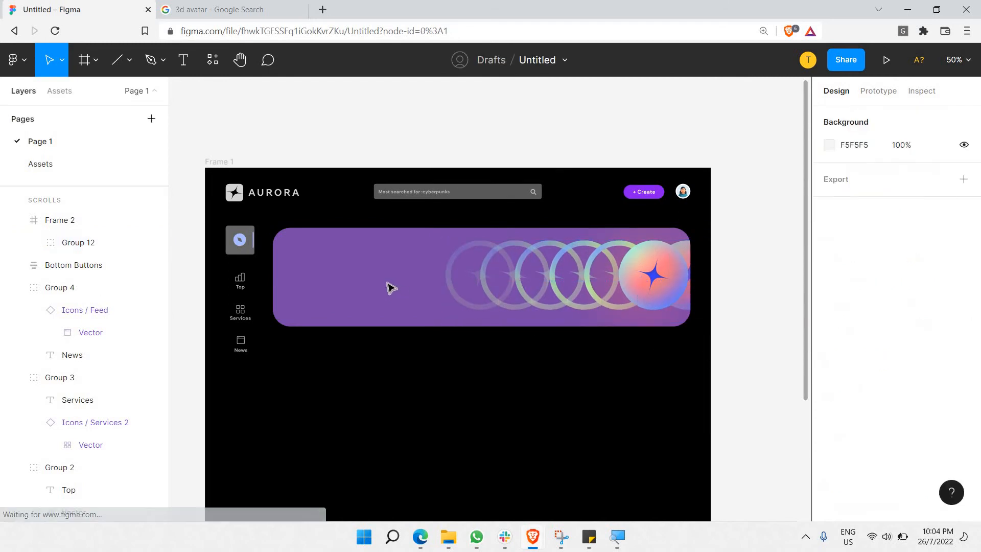
Darken Frame 2's fill to 683A97, move the color picker aside to view the banner, and deselect the frame.
left_click(388, 284)
scroll(855, 426, "down", 5)
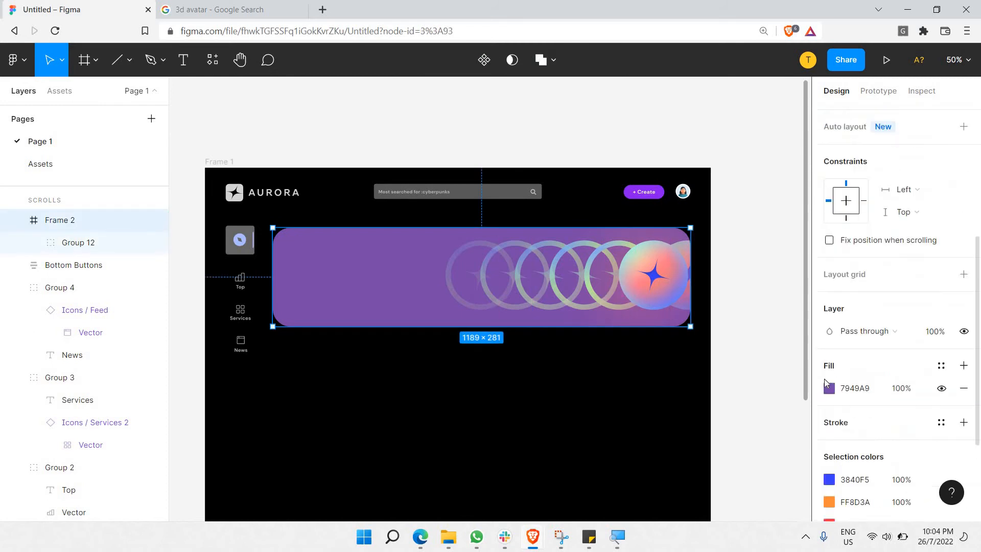
left_click(829, 388)
left_click(747, 238)
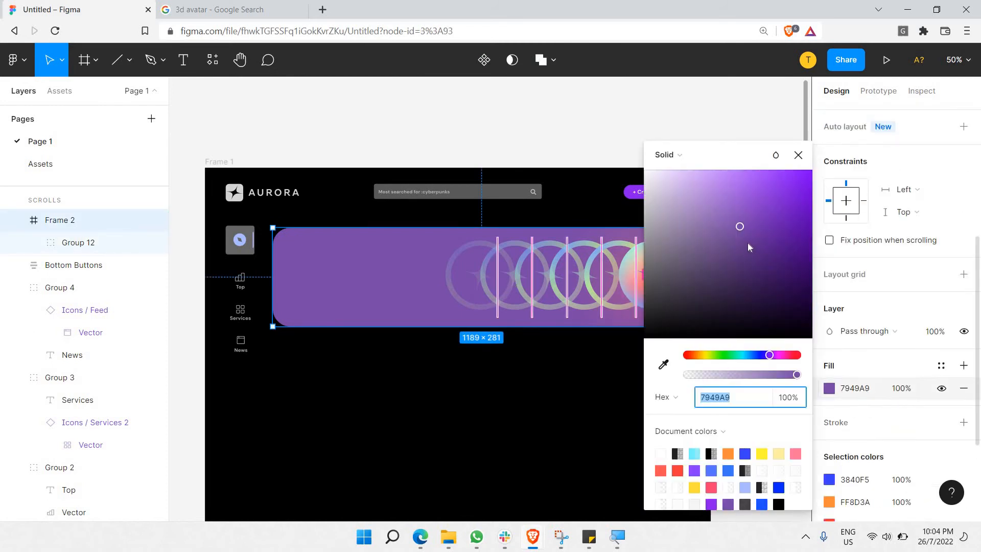
left_click_drag(765, 164, 843, 178)
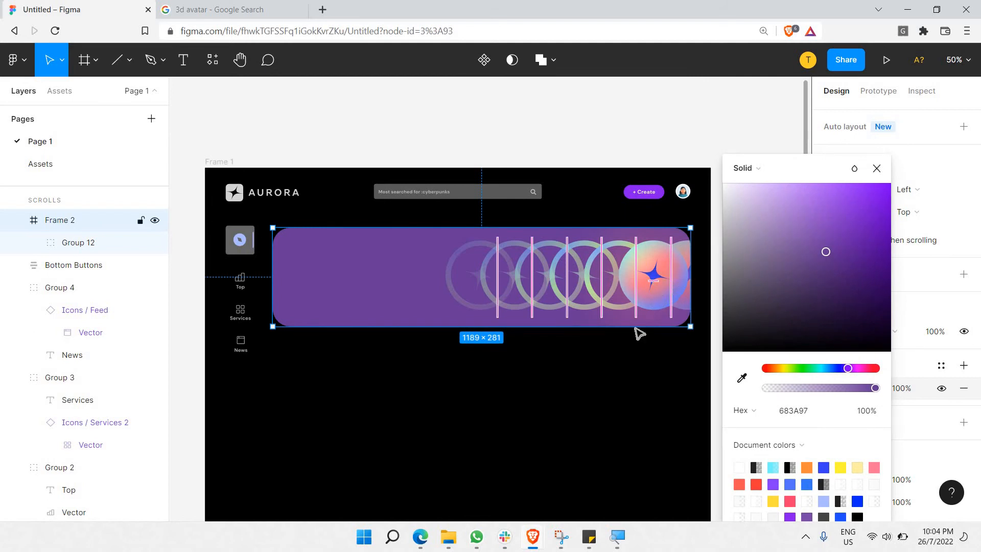
key("Escape")
scroll(329, 278, "up", 5, "ctrl")
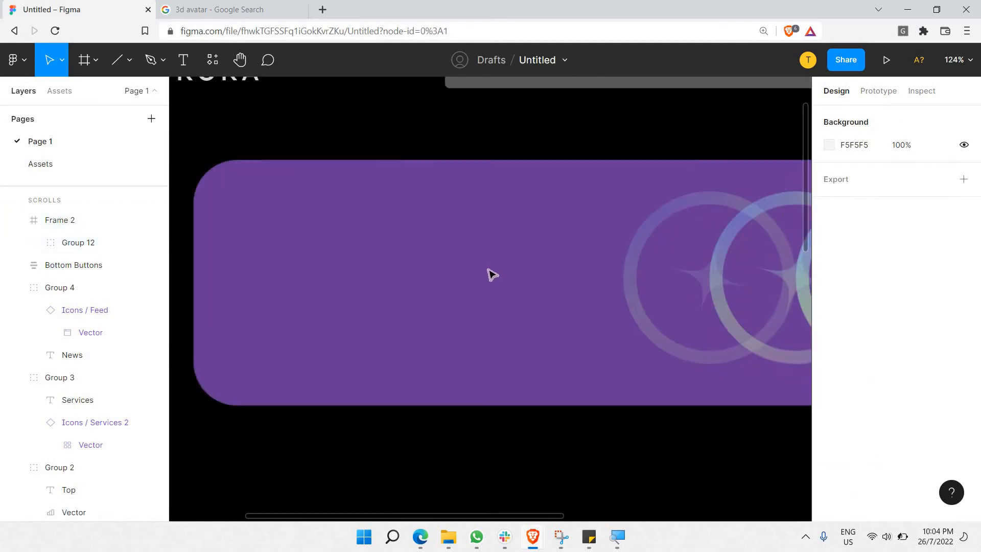
scroll(521, 280, "down", 5, "ctrl")
scroll(444, 244, "up", 3, "ctrl")
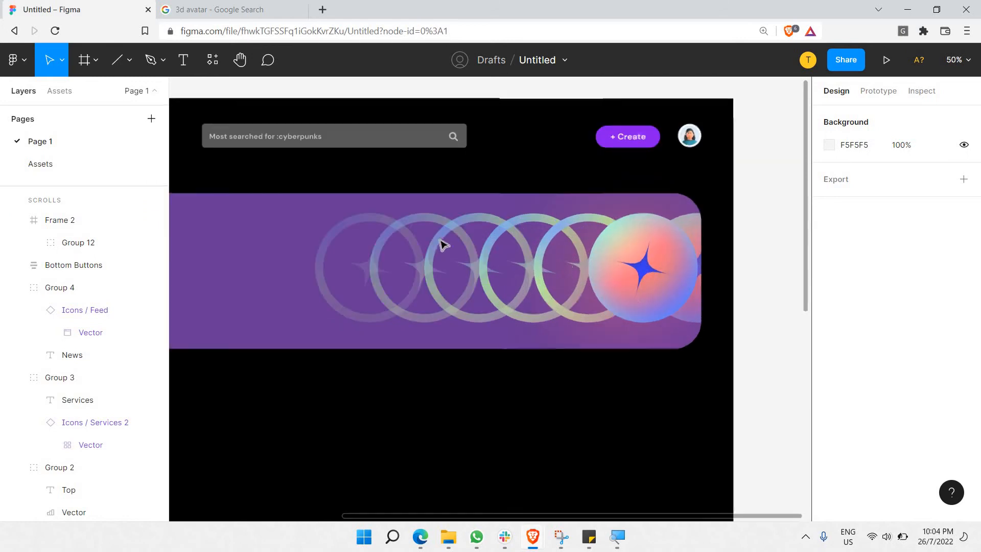
Add a top-left-aligned text box about 419 × 113 near the banner's left edge, reading "Popular and affordable collections".
left_click(654, 283)
left_click(696, 396)
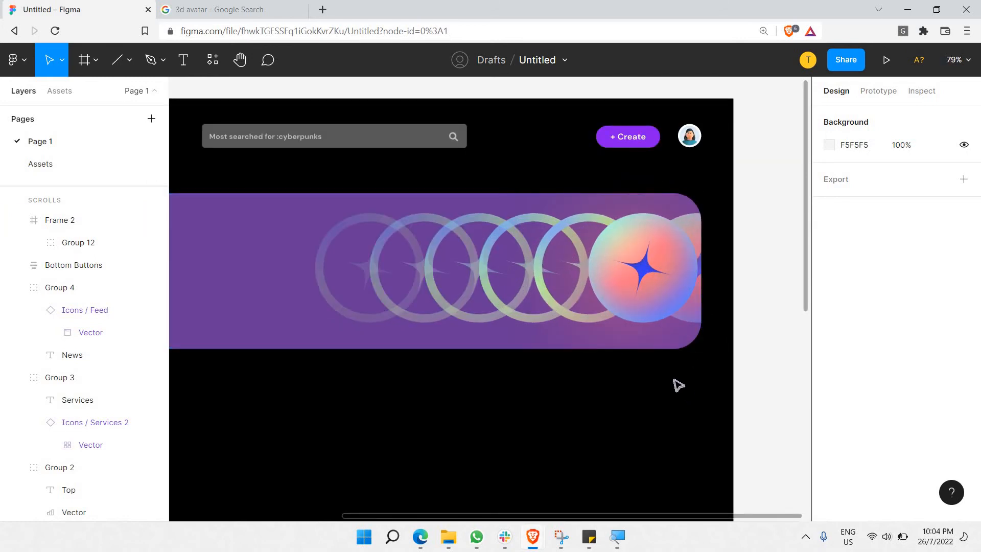
scroll(208, 158, "left", 6)
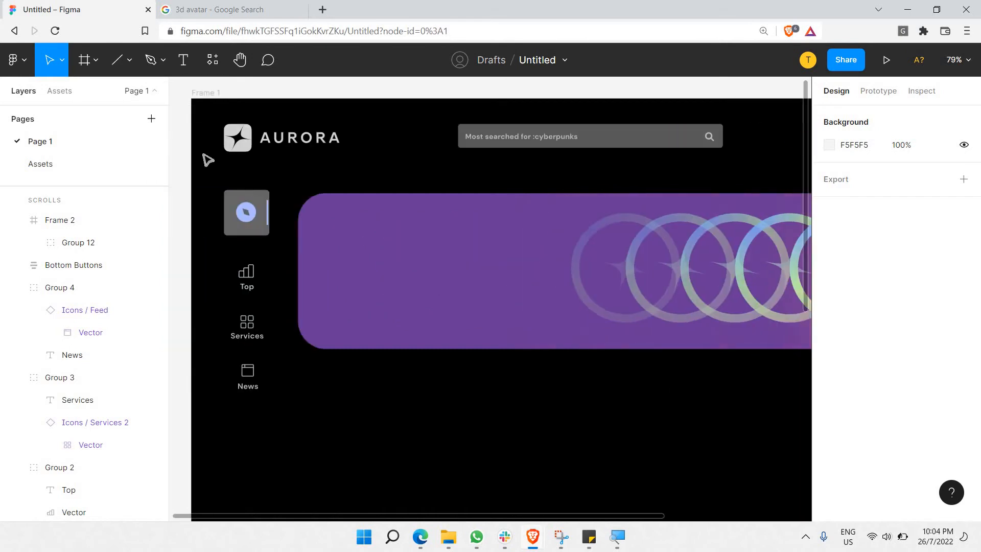
key("t")
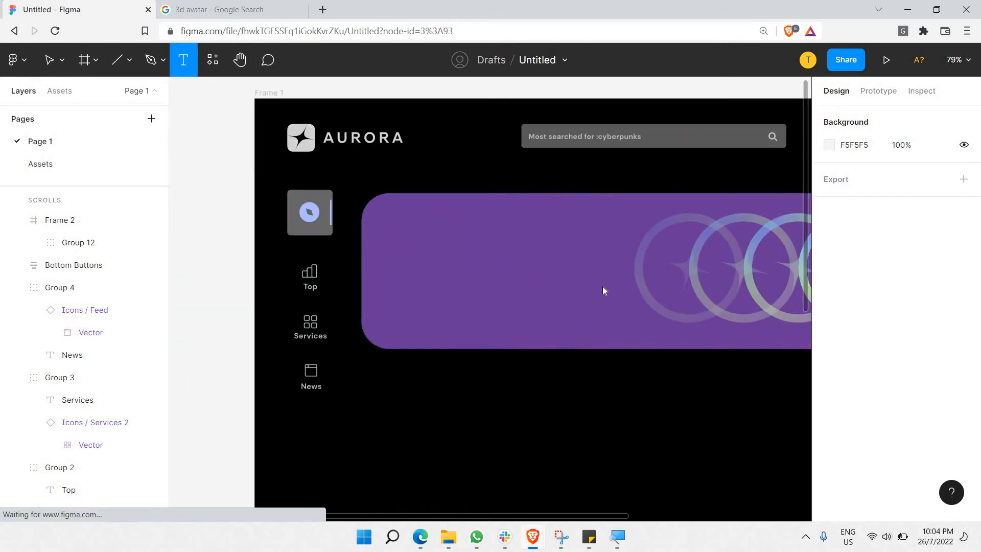
left_click_drag(382, 230, 614, 292)
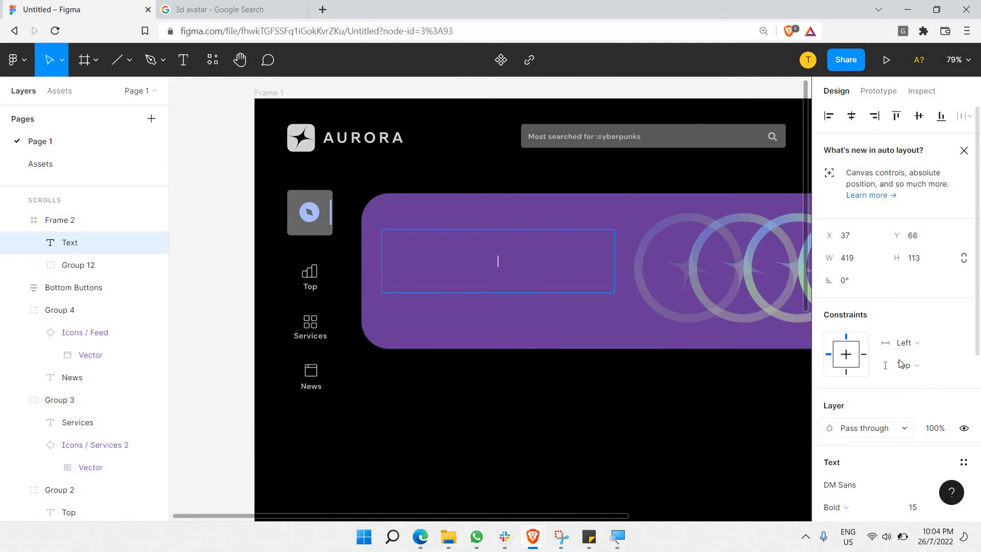
scroll(833, 358, "down", 5)
left_click(830, 322)
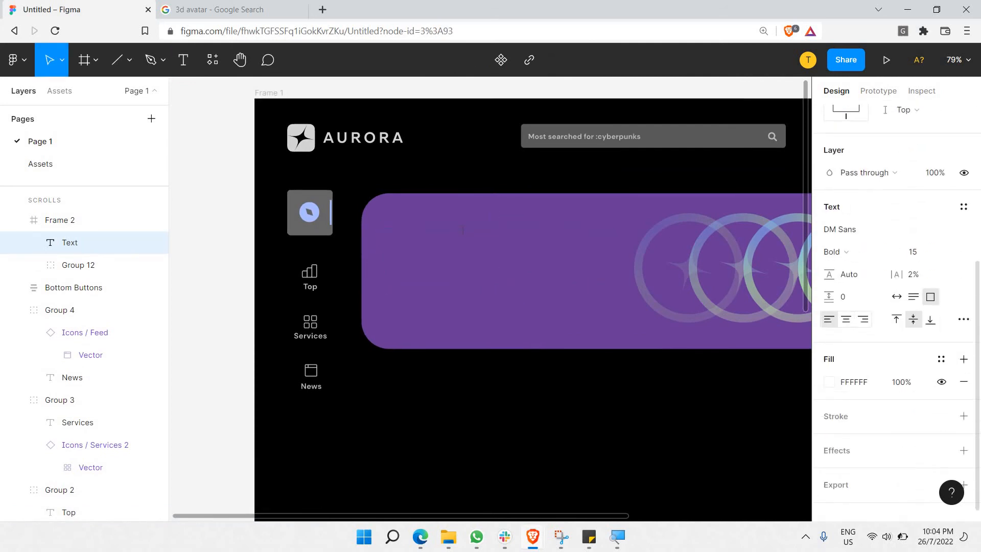
left_click(899, 319)
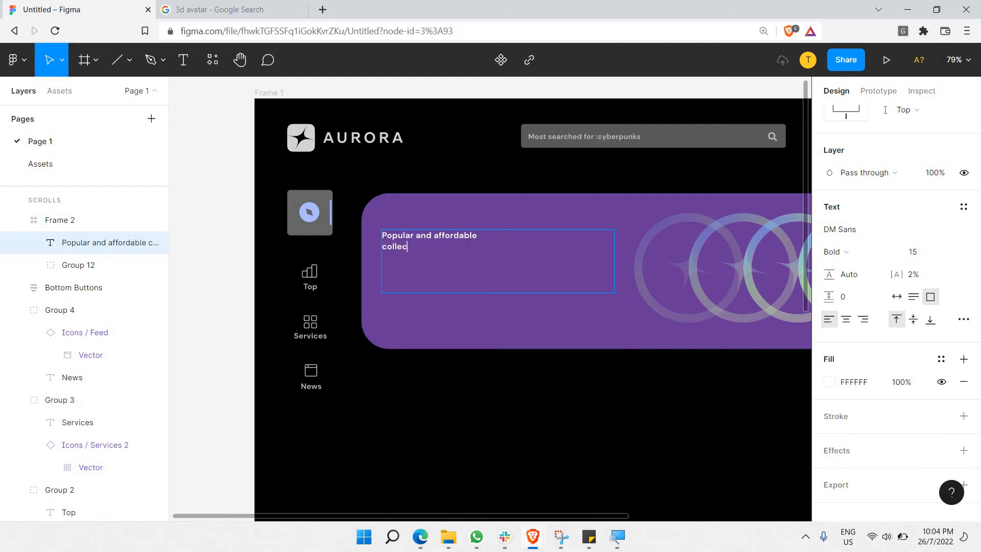
Set the font size of the whole banner headline to 40.
key("Return")
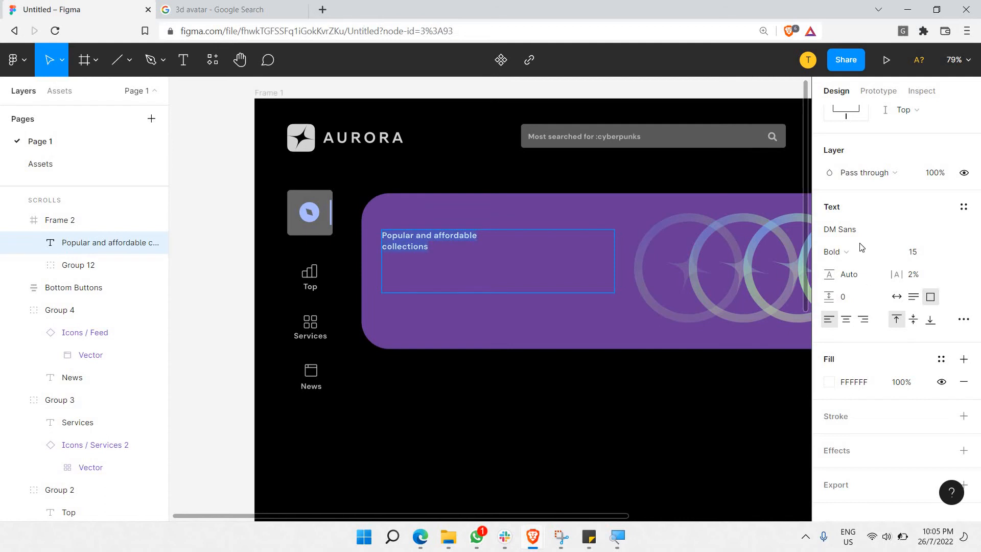
left_click(951, 254)
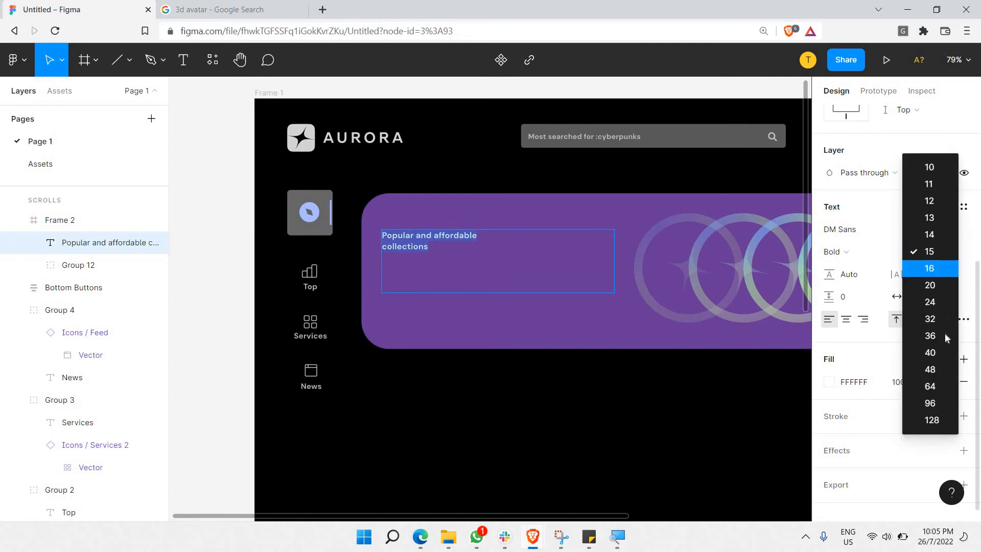
left_click(939, 358)
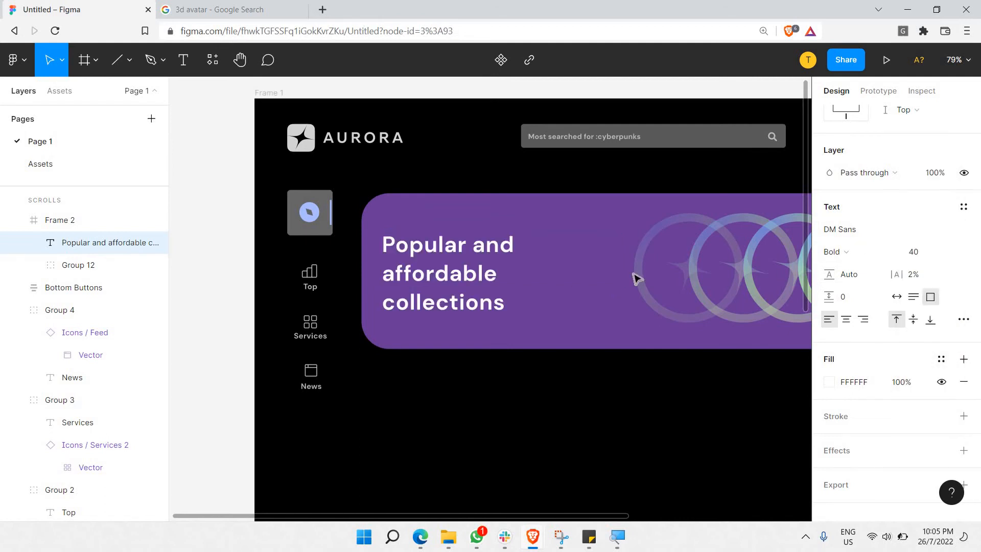
Widen the headline's text box to about 467 so it wraps onto two lines, and lower it to about Y 78.
left_click(462, 274)
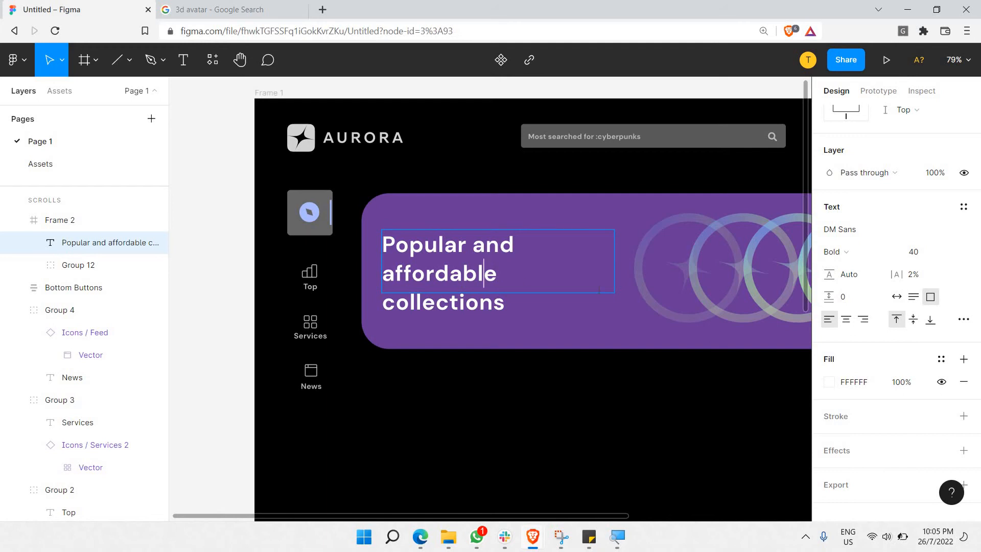
key("Escape")
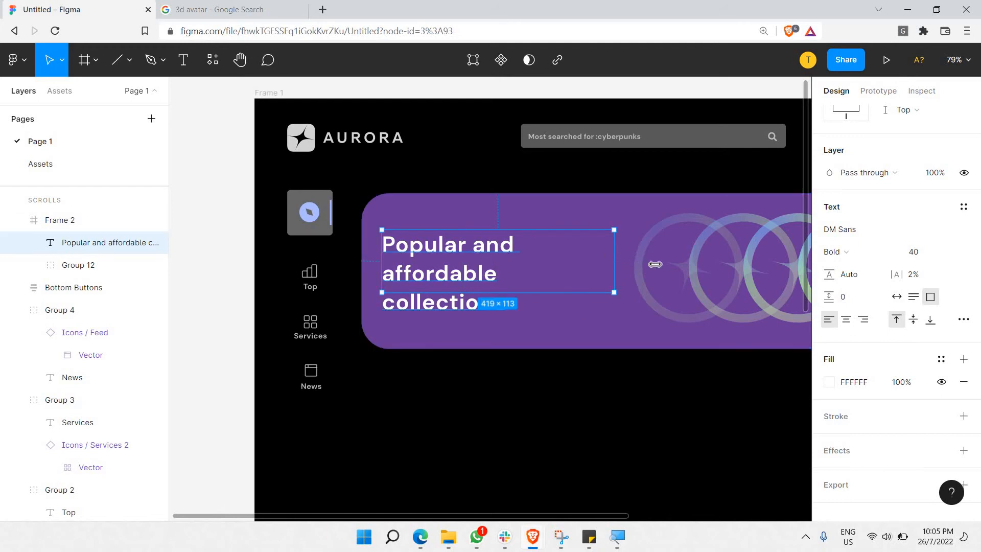
left_click_drag(615, 262, 642, 267)
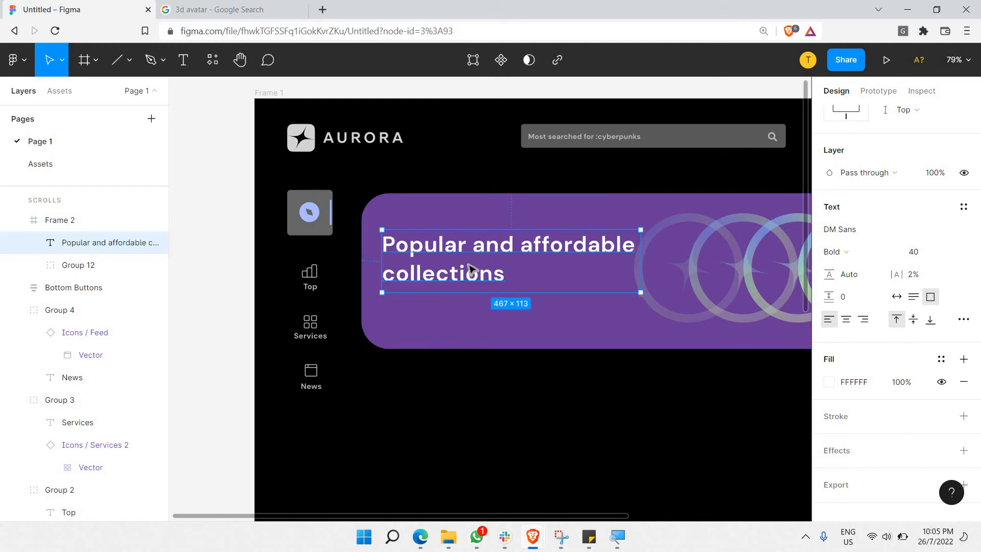
left_click_drag(469, 266, 472, 255)
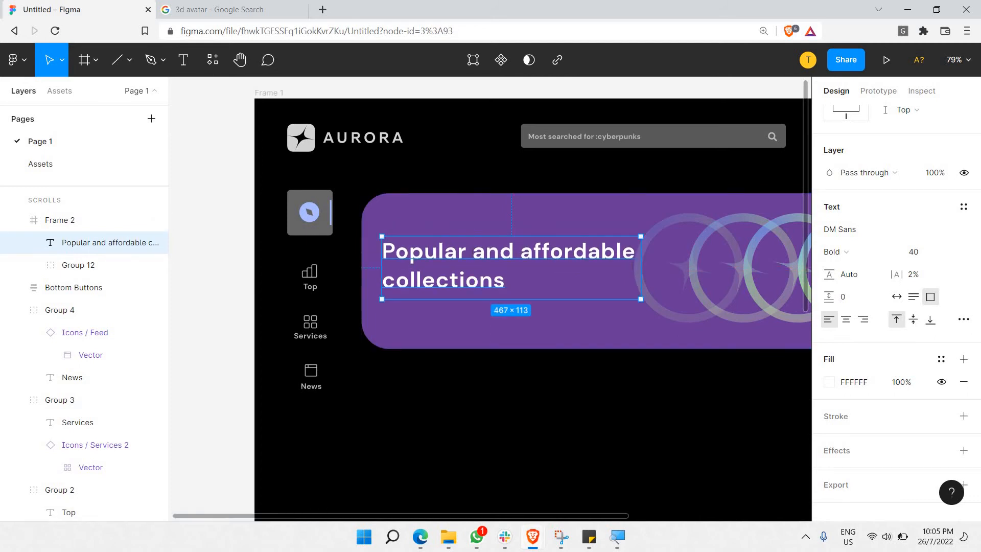
Tighten the headline's letter spacing to -2.5% and leave text editing with the text box selected.
key("Return")
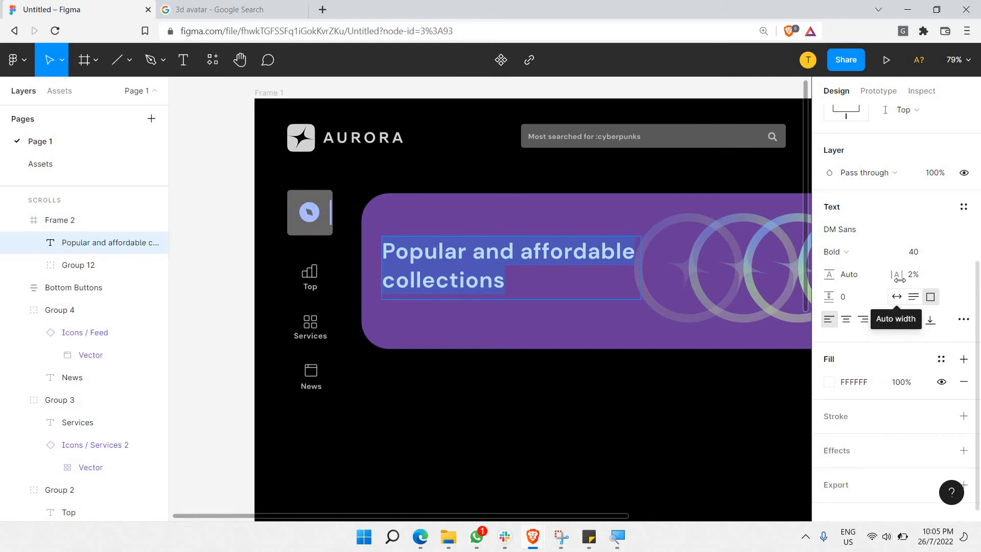
left_click_drag(900, 280, 892, 270)
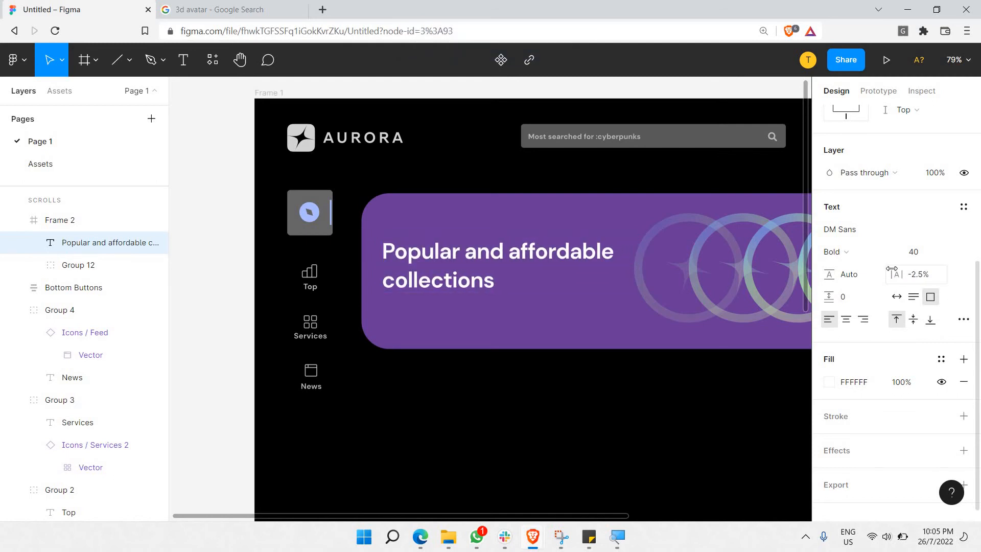
left_click(495, 278)
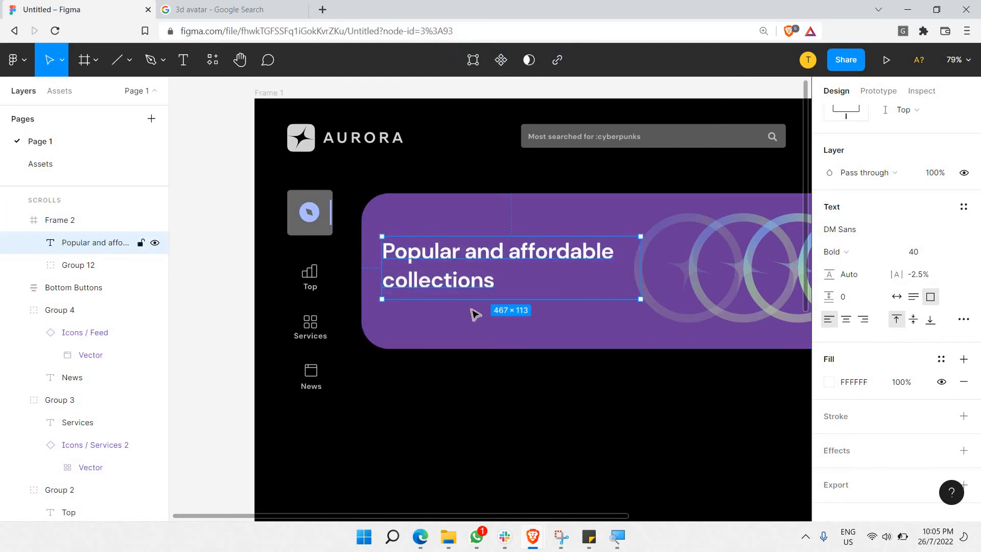
key("Escape")
double_click(462, 284)
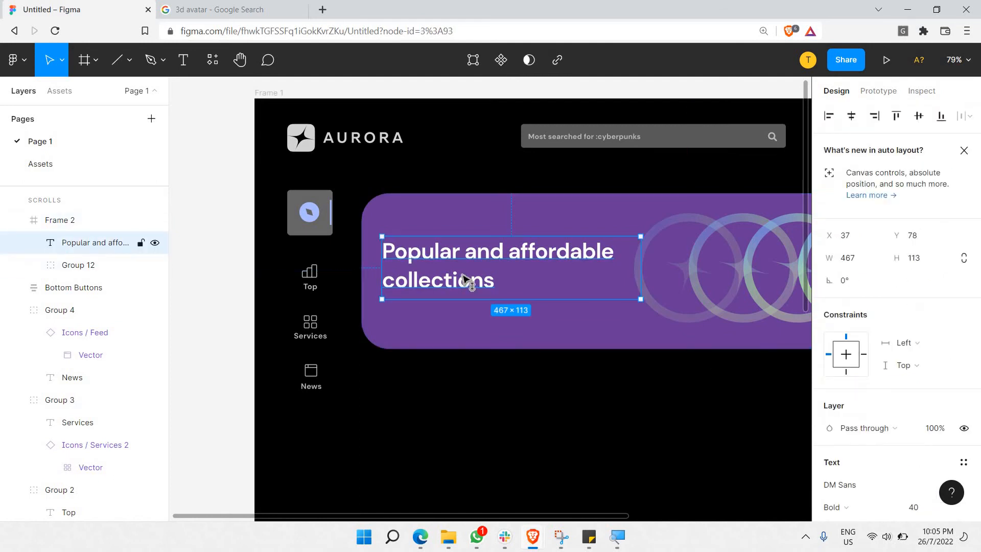
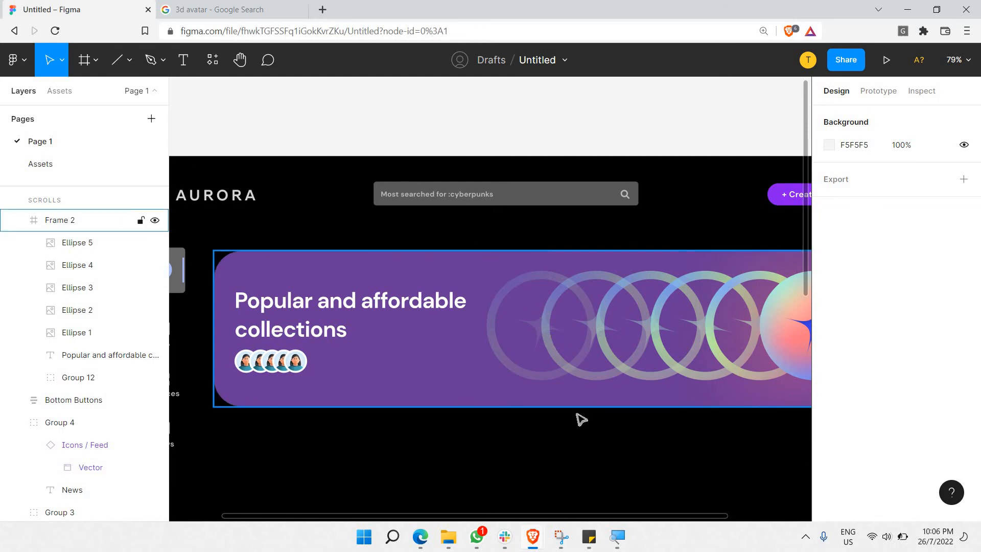
Draw a rectangle about 196 × 54 across the banner's lower edge and cut it out of Frame 2.
left_click(62, 60)
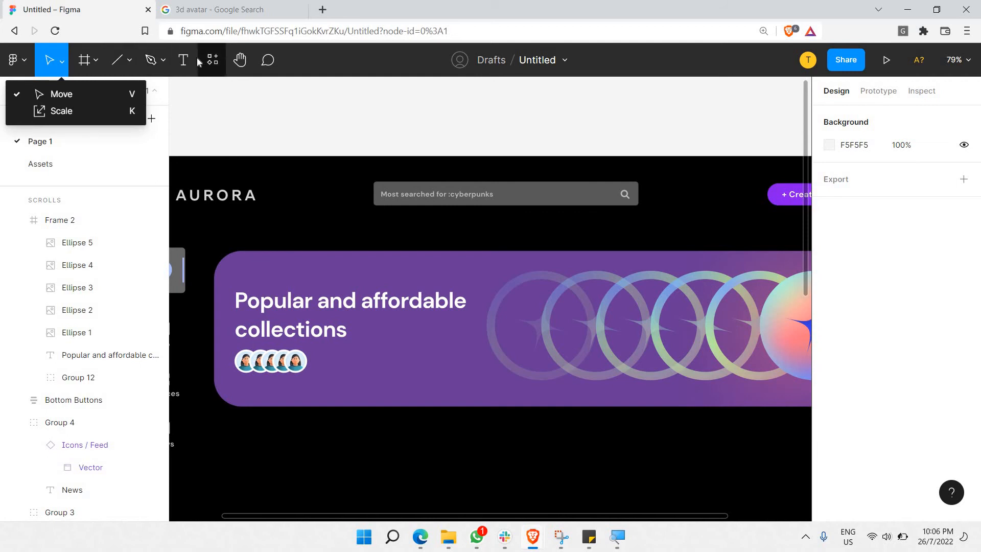
left_click(129, 60)
left_click(137, 94)
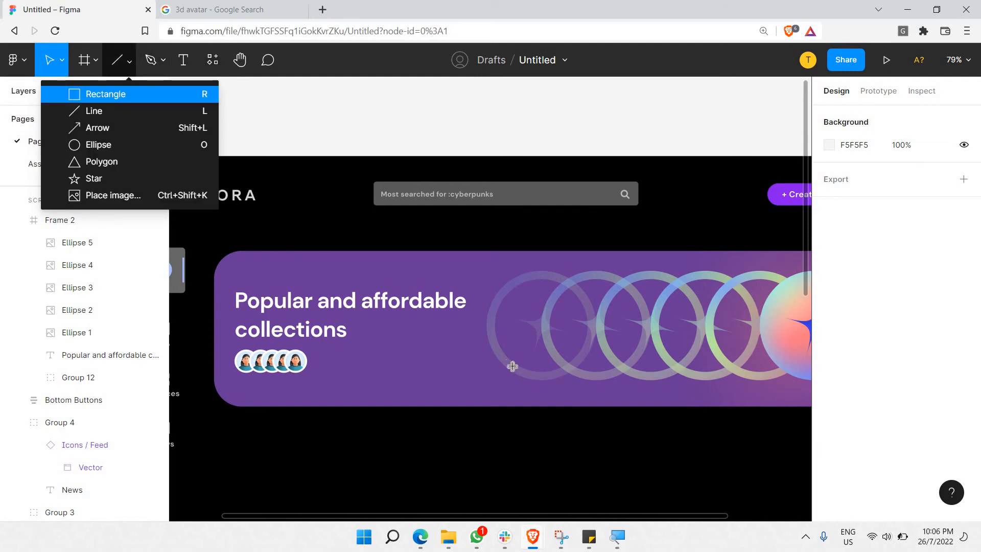
scroll(512, 373, "right", 3)
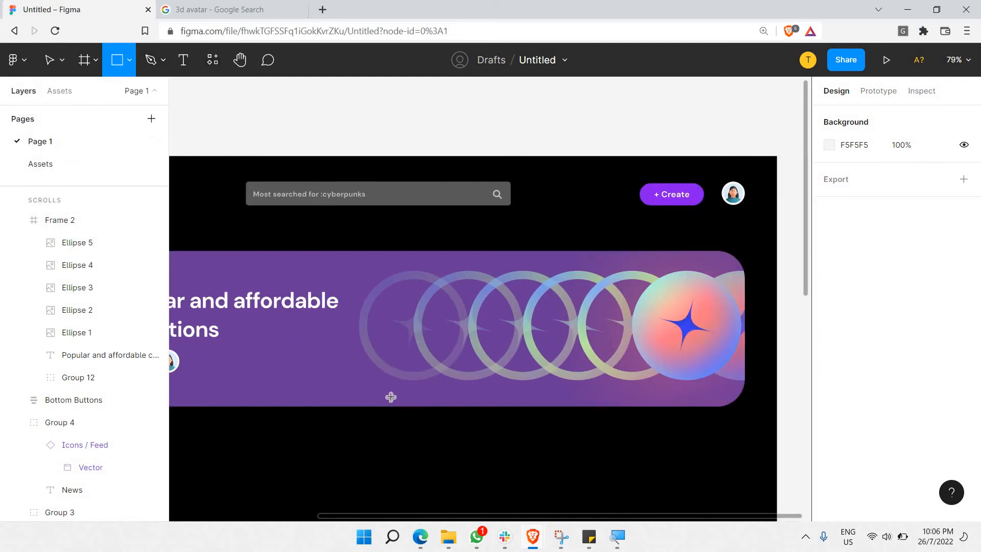
left_click_drag(389, 396, 497, 425)
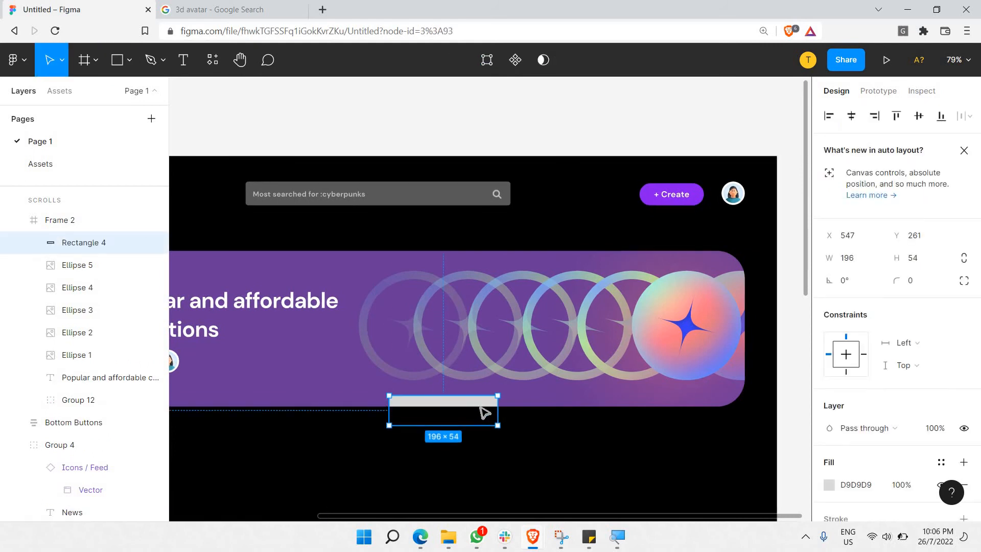
key("Delete")
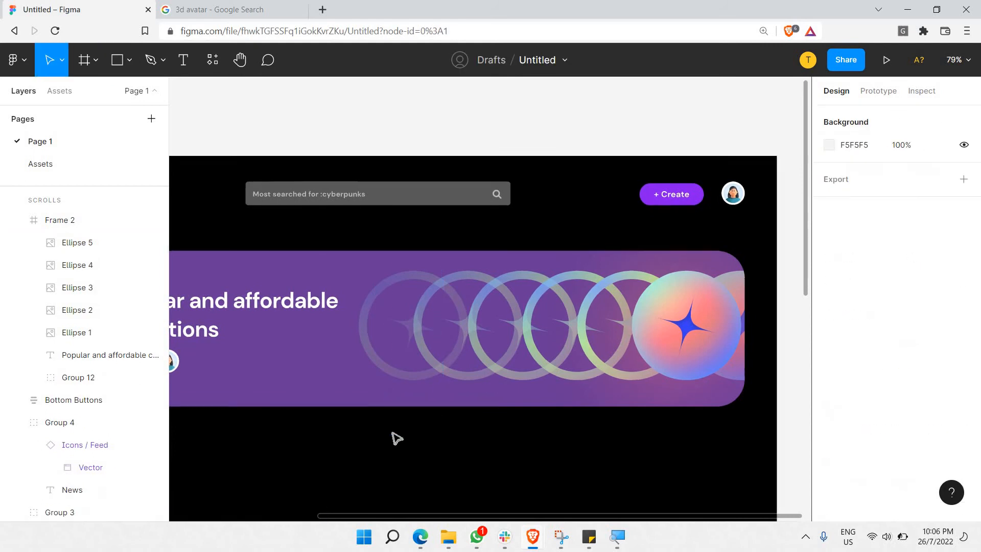
Paste the rectangle directly into Frame 1 and move it over the banner's lower edge, at about X 660, Y 426.
left_click(101, 227)
left_click(88, 204)
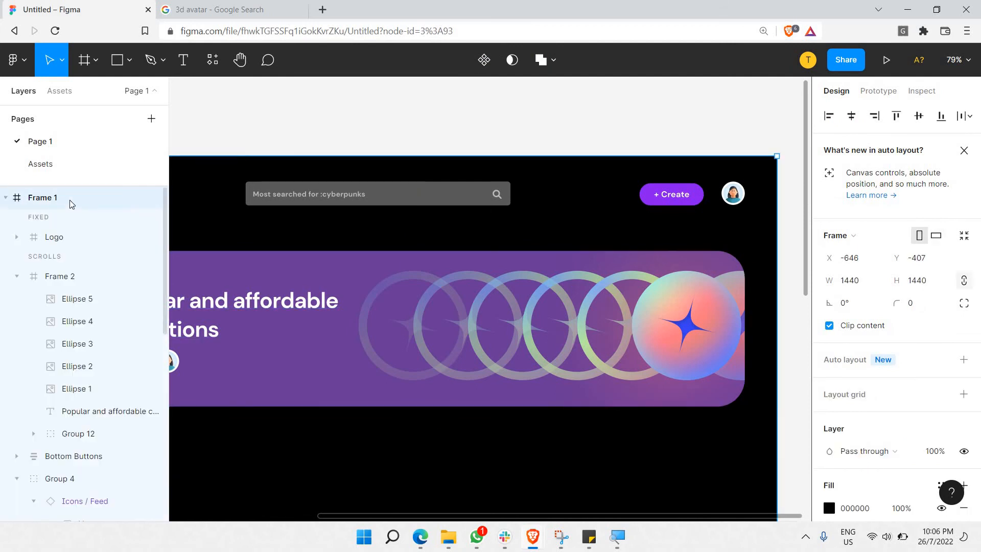
key("ctrl+v")
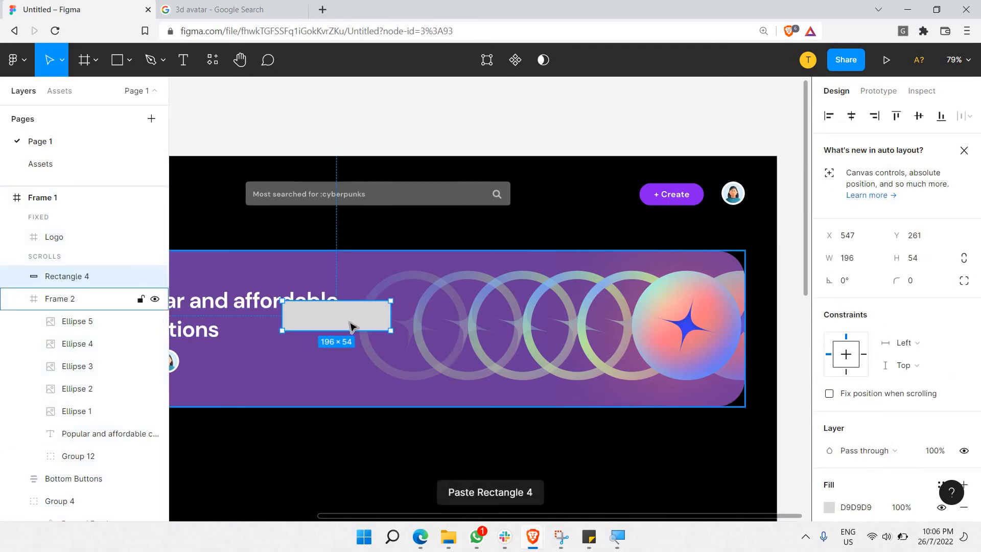
left_click_drag(350, 326, 412, 418)
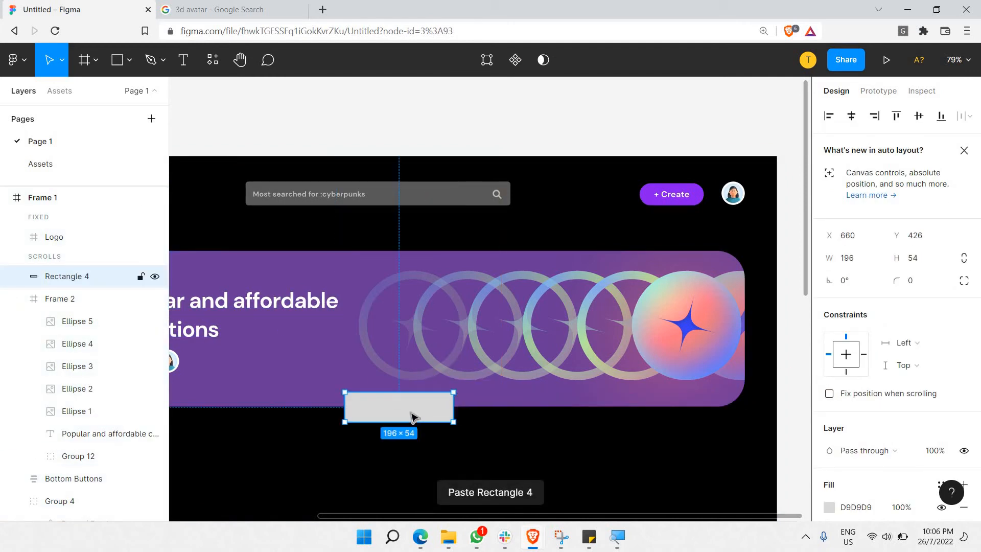
Shift the rectangle to about X 690, Y 428 and shrink it proportionally around its center to about 133 × 37.
scroll(413, 416, "down", 5)
scroll(414, 420, "up", 3)
scroll(415, 424, "up", 2)
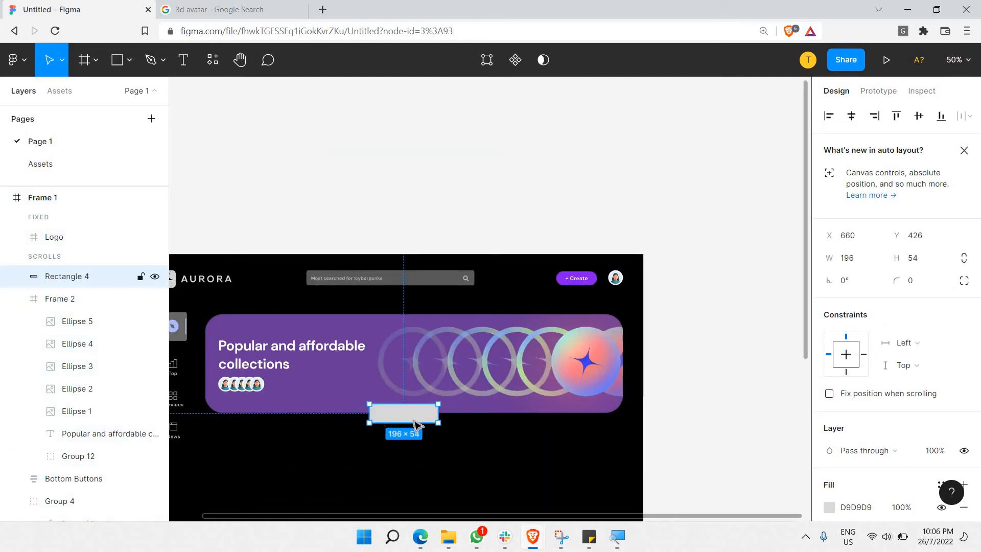
mouse_move(417, 419)
left_mouse_down()
mouse_move(433, 416)
mouse_move(425, 418)
left_mouse_up()
scroll(425, 418, "up", 5)
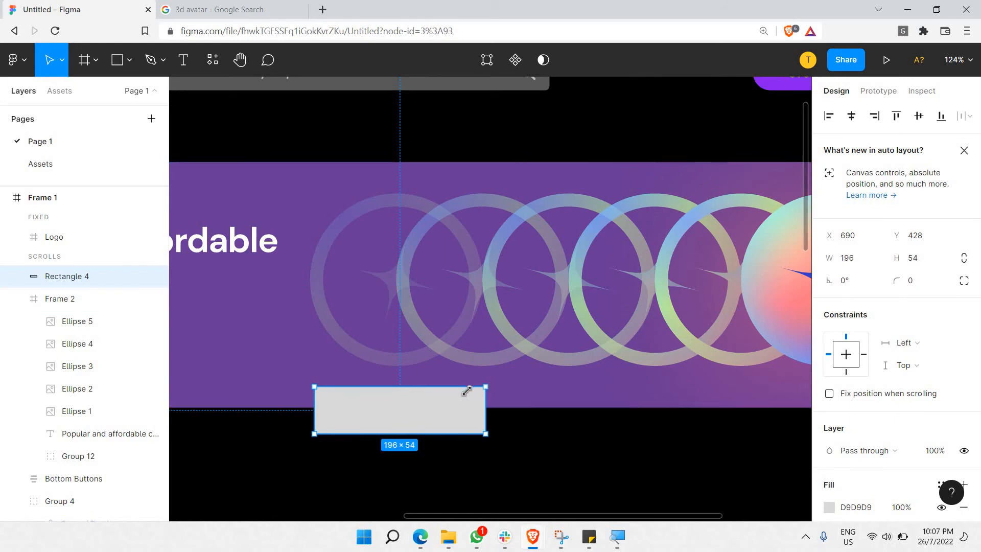
mouse_move(467, 391)
left_mouse_down()
mouse_move(412, 406)
mouse_move(404, 421)
mouse_move(428, 426)
left_mouse_up()
Change the small rectangle's fill to the coral pink FF6A7C.
scroll(838, 383, "down", 3)
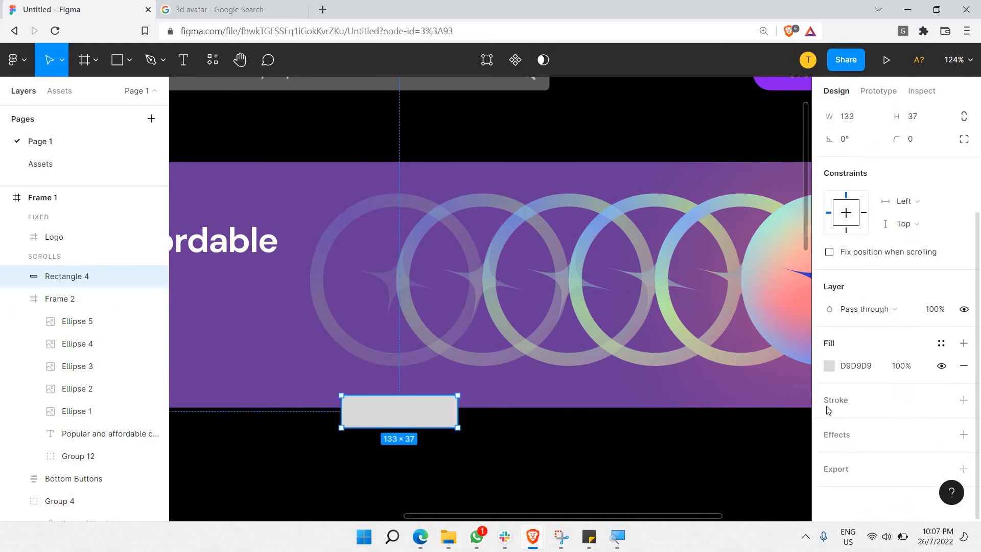
left_click(828, 365)
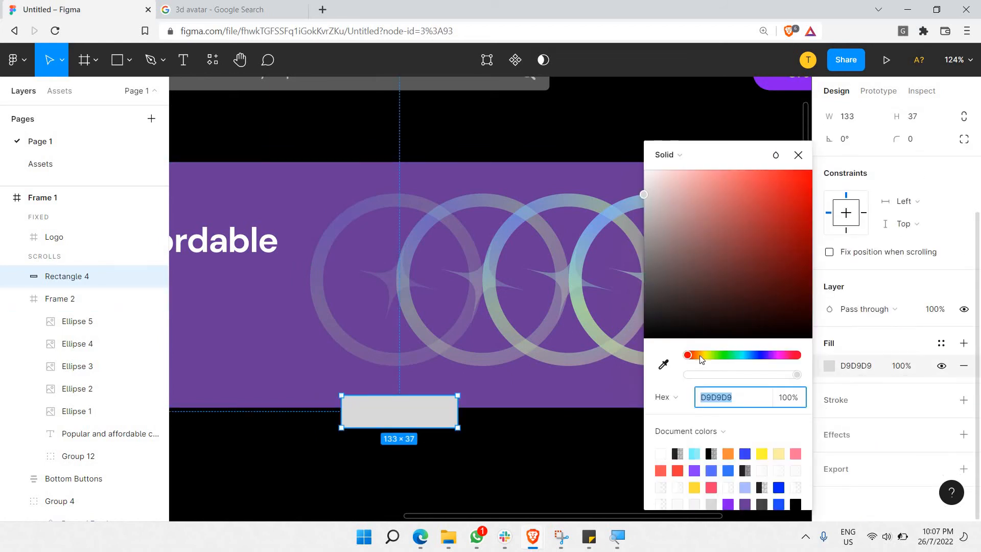
left_click(696, 355)
left_click_drag(722, 237, 727, 228)
left_click_drag(782, 356, 794, 357)
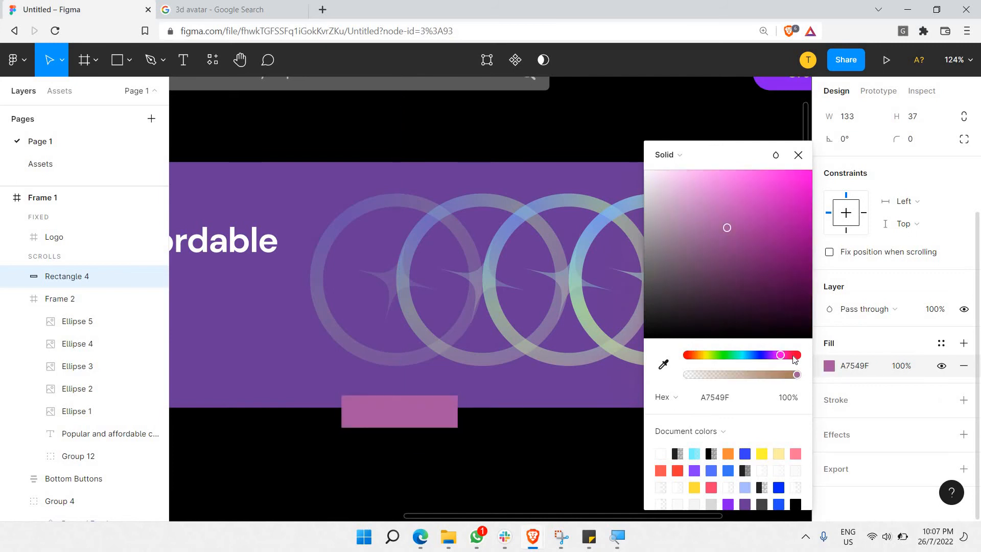
mouse_move(781, 316)
left_mouse_down()
mouse_move(770, 143)
mouse_move(732, 147)
mouse_move(755, 153)
mouse_move(696, 137)
mouse_move(744, 145)
left_mouse_up()
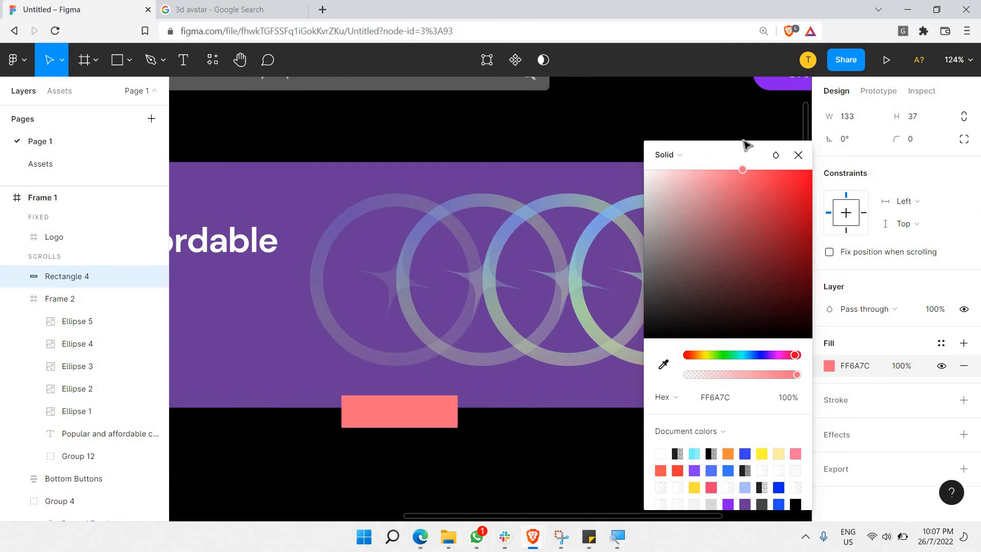
Round the pink rectangle into a pill with a corner radius of 500, deselect it, and inspect it up close.
left_click(913, 146)
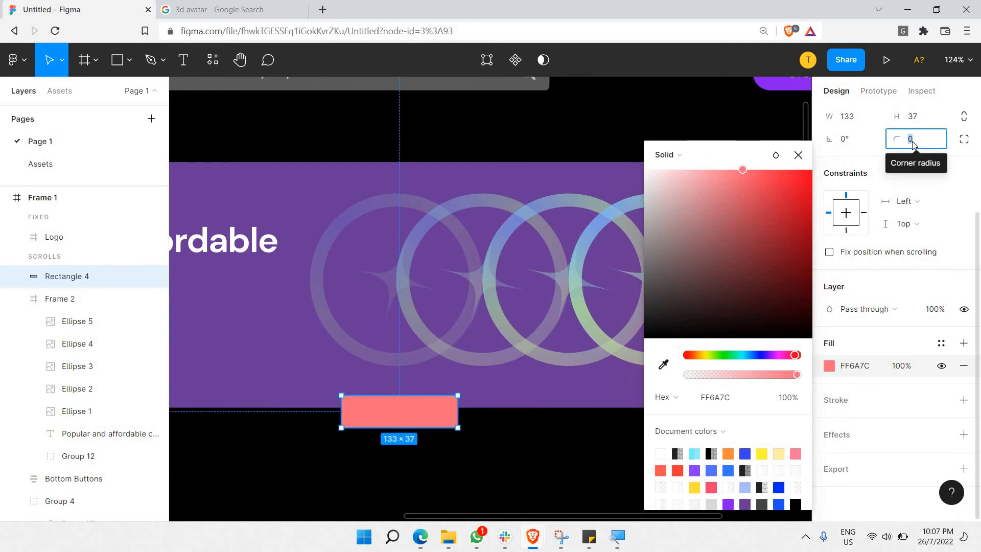
type("500")
key("Return")
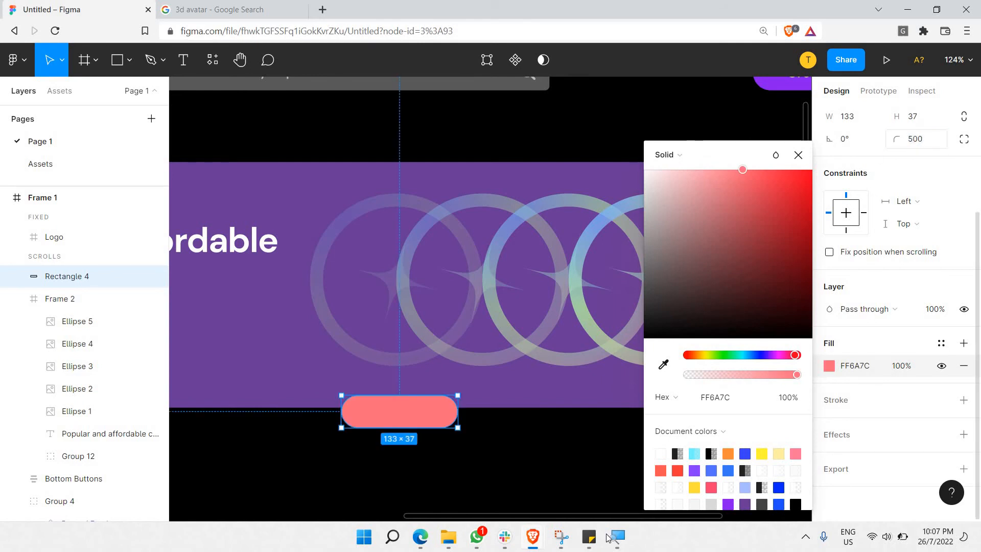
left_click(487, 460)
scroll(485, 459, "up", 5)
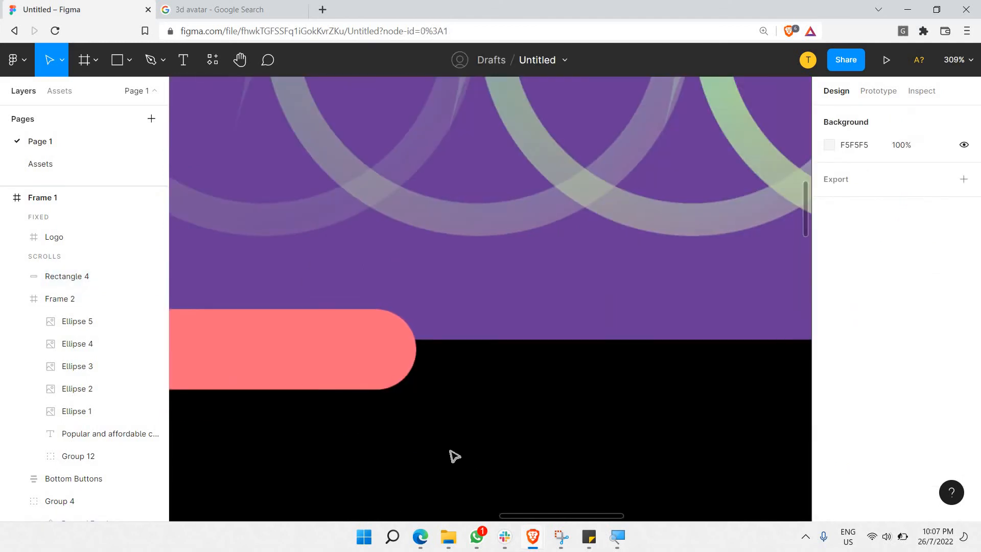
Draw a text box about 126 × 23 inside the pink pill on the banner's lower edge.
scroll(435, 459, "down", 5)
scroll(408, 464, "up", 5)
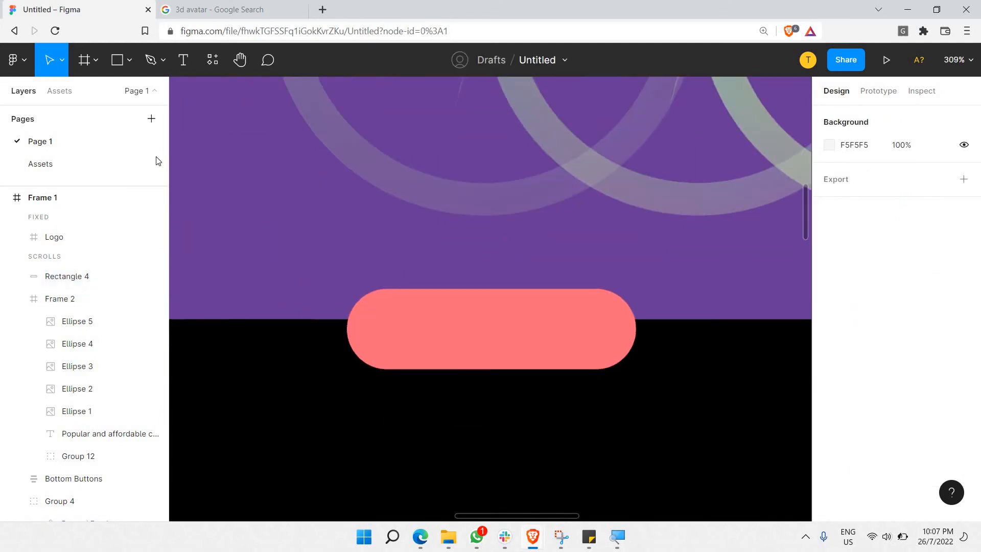
scroll(187, 143, "up", 2)
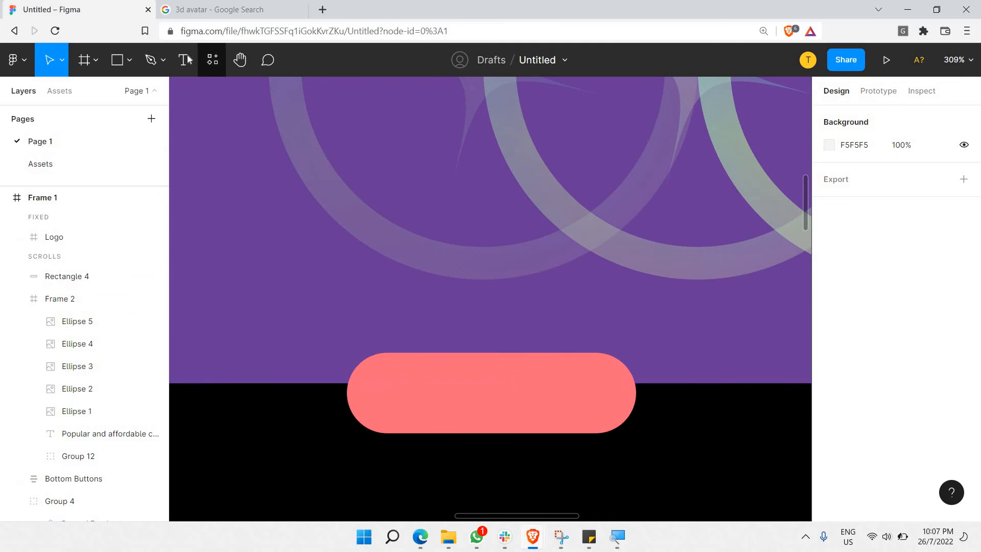
key("t")
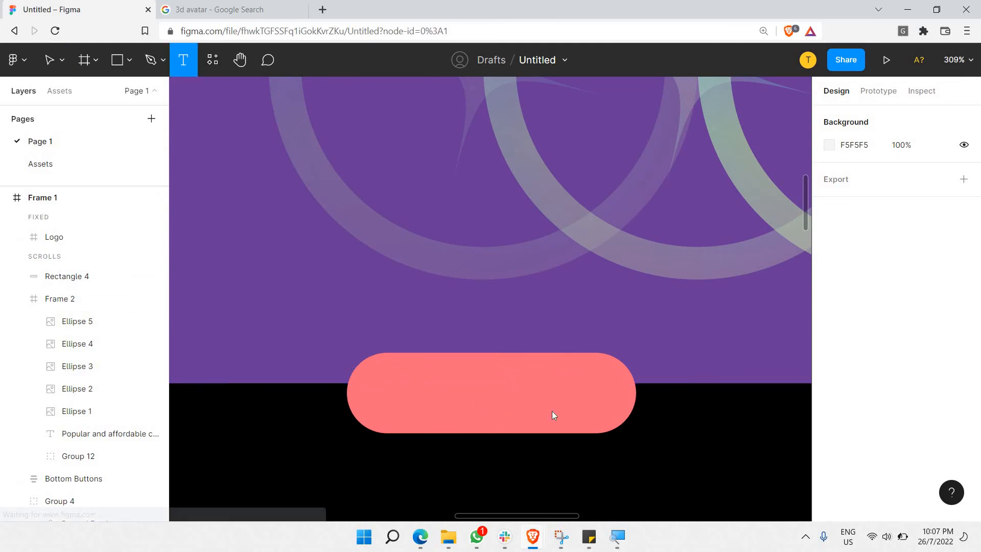
left_click_drag(353, 370, 633, 420)
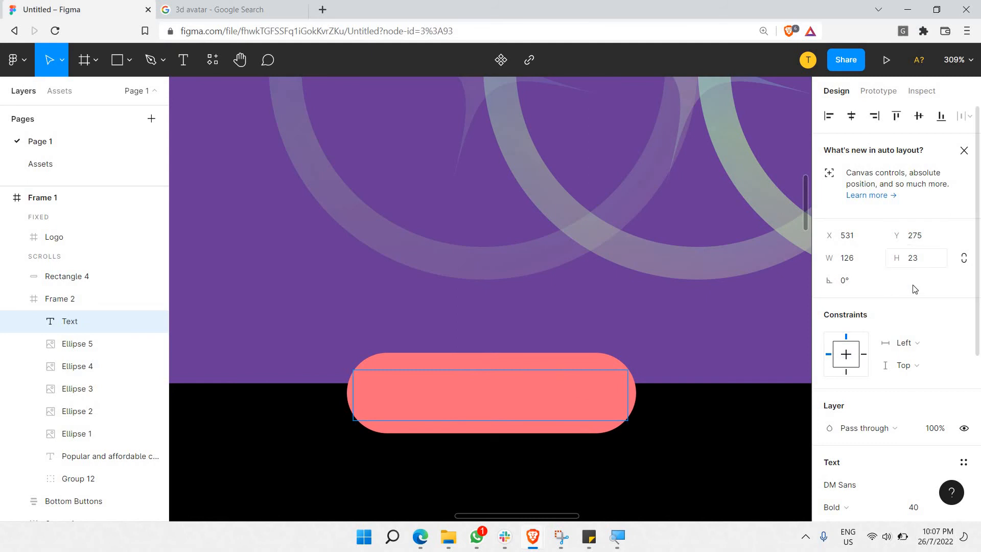
Set the new text box's font size to 32 and enter "See".
scroll(933, 329, "down", 4)
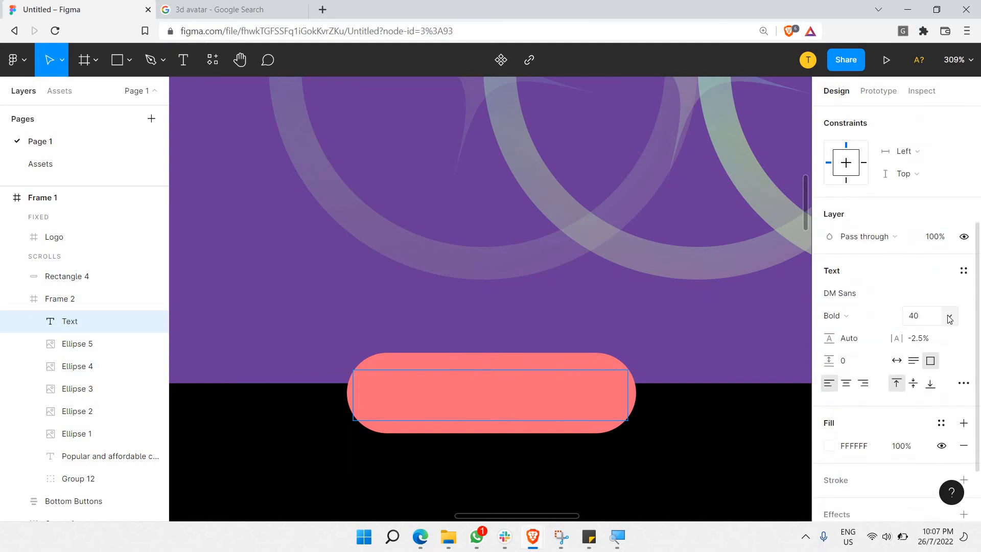
left_click(949, 315)
left_click(938, 295)
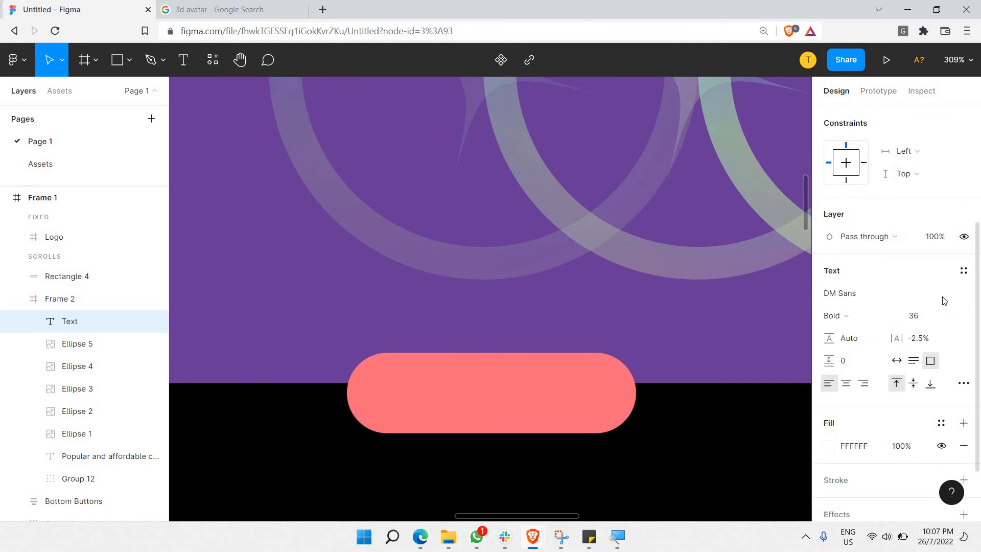
left_click(950, 315)
left_click(931, 296)
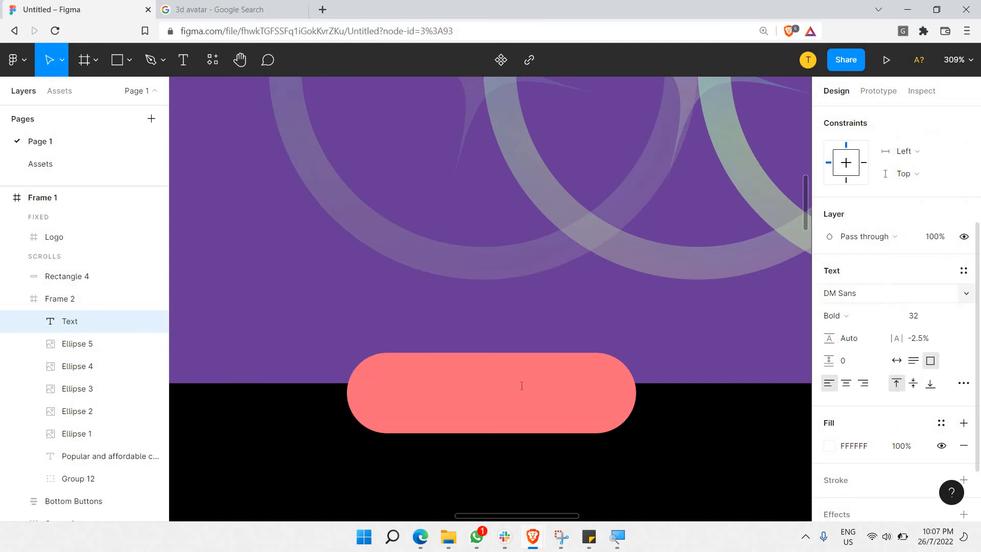
left_click(420, 388)
type("See")
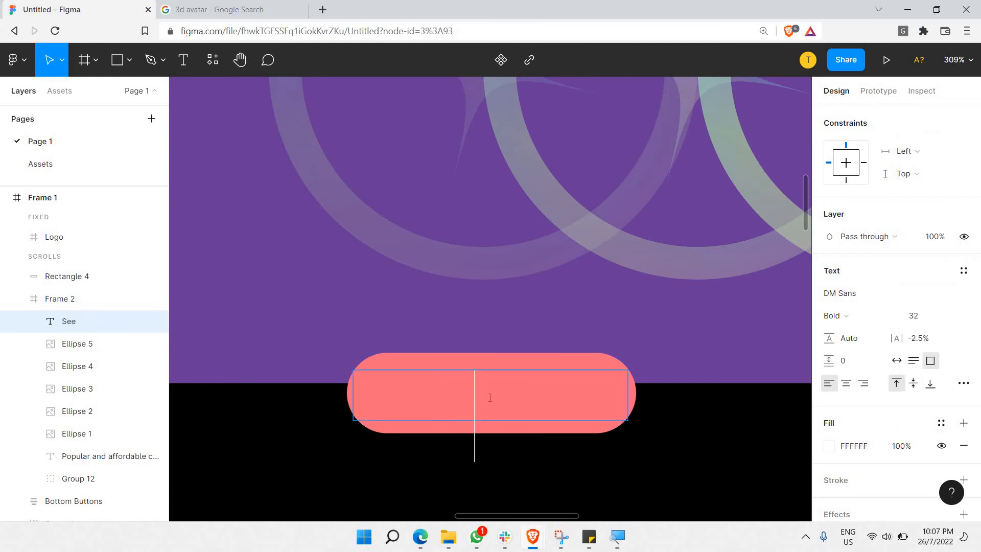
Move the "See" text layer out of Frame 2 to the top of Frame 1's fixed layers.
key("shift+Left")
key("shift+Left")
key("shift+Left")
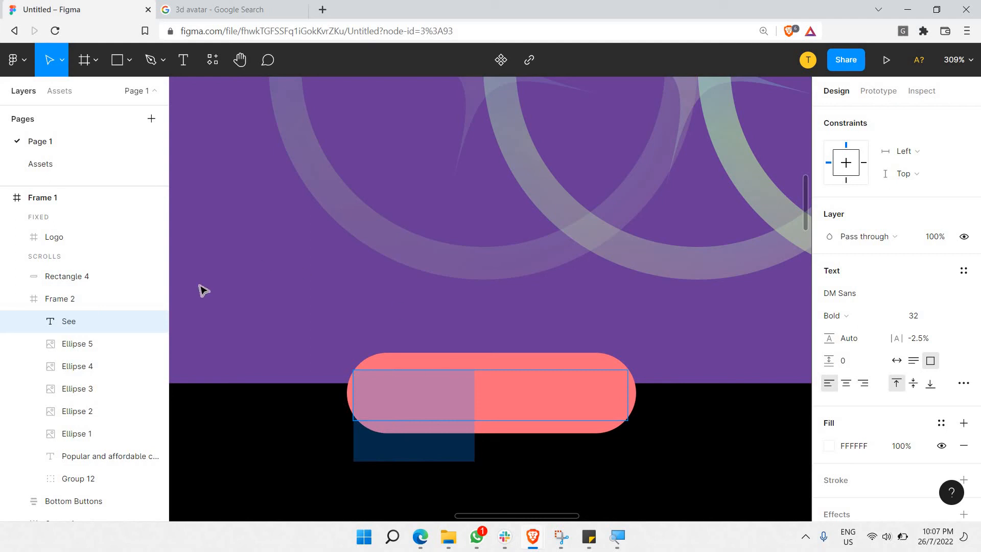
left_click_drag(108, 327, 72, 210)
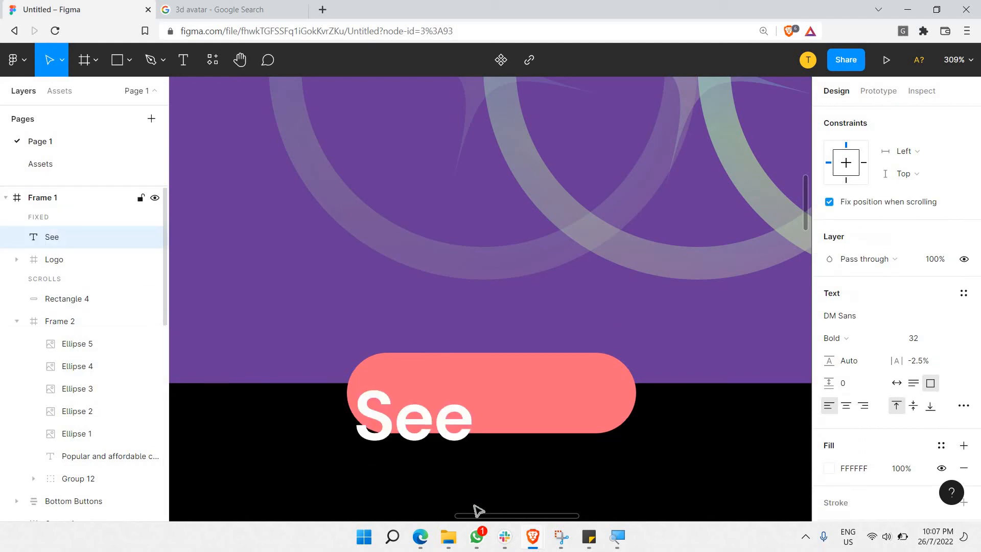
Reduce the "See" text's font size to 18.
key("Return")
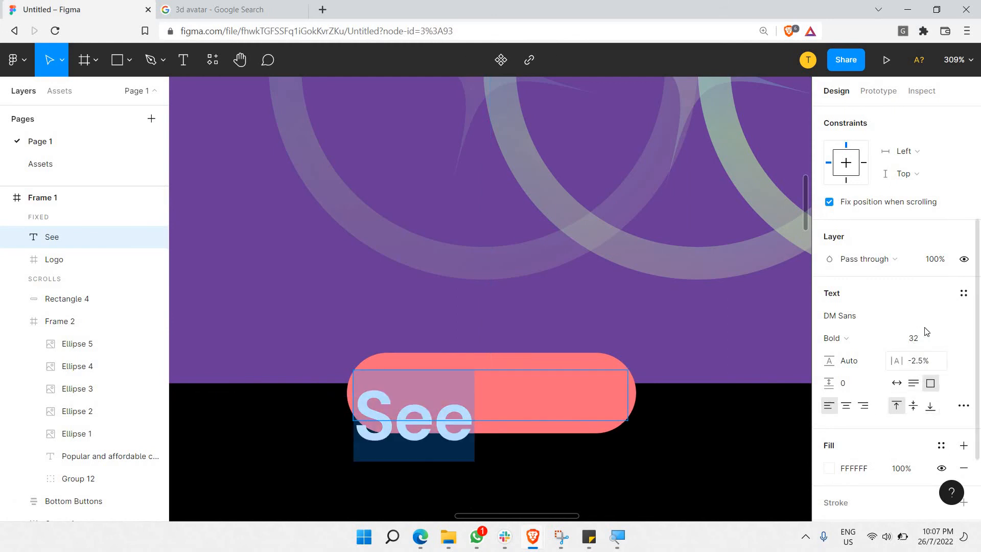
left_click(945, 329)
left_click(943, 321)
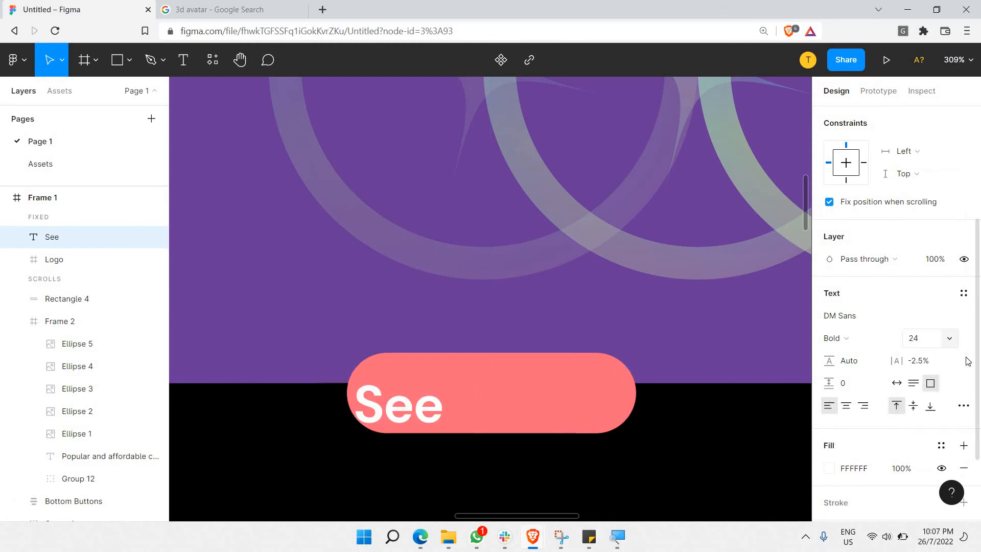
left_click(945, 329)
left_click(943, 323)
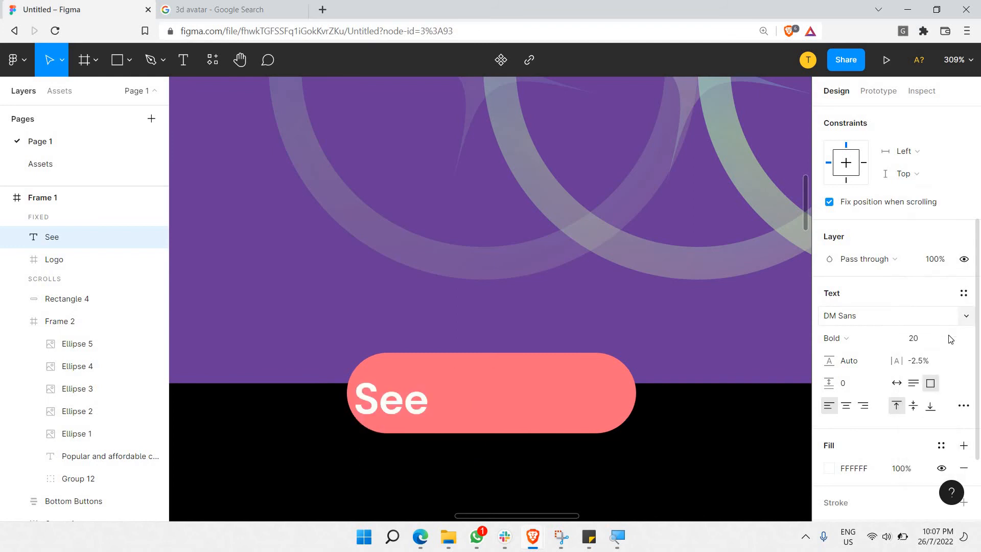
left_click(946, 334)
left_click(944, 320)
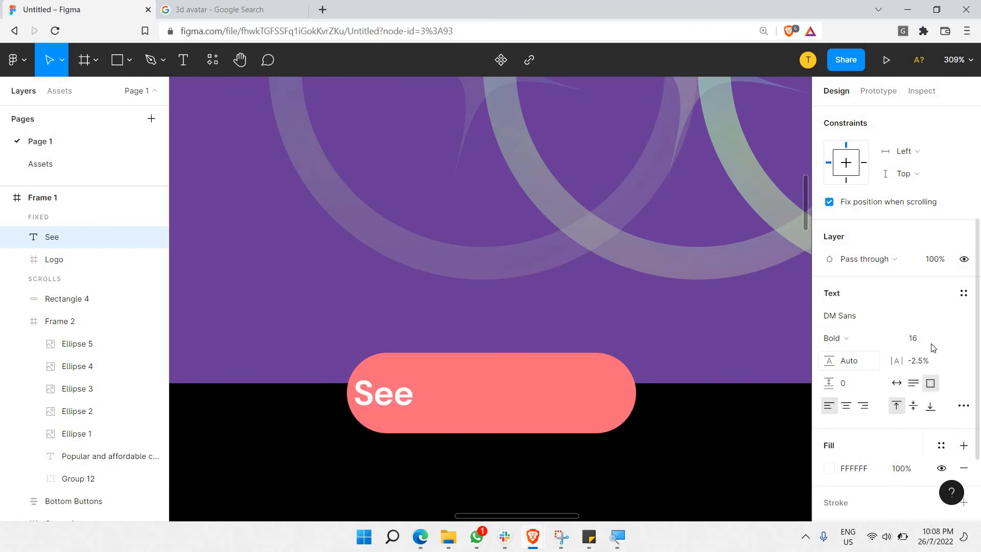
left_click(929, 344)
type("1")
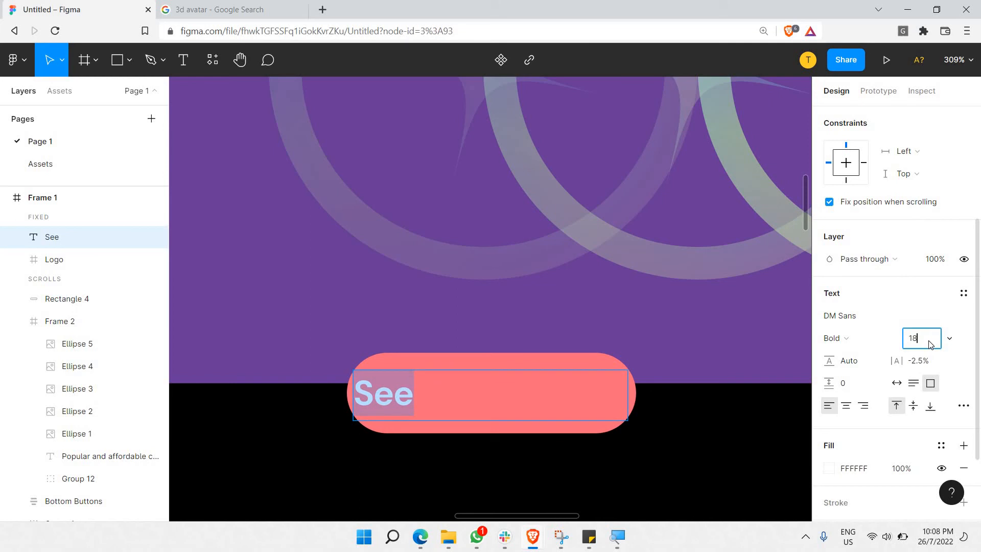
key("Return")
Complete the button label as "See offers" and center it horizontally and vertically within its text box.
left_click(411, 402)
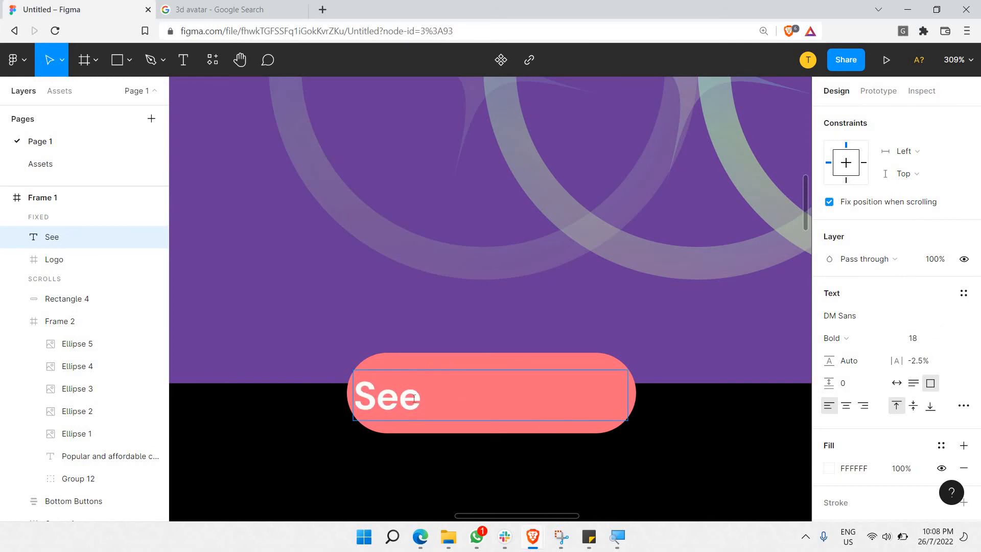
type("offers")
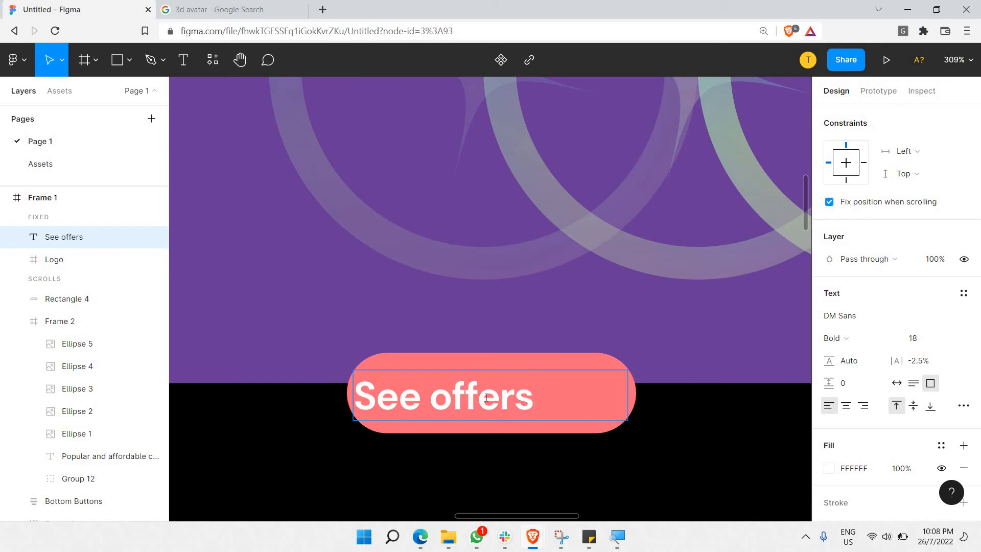
key("ctrl+a")
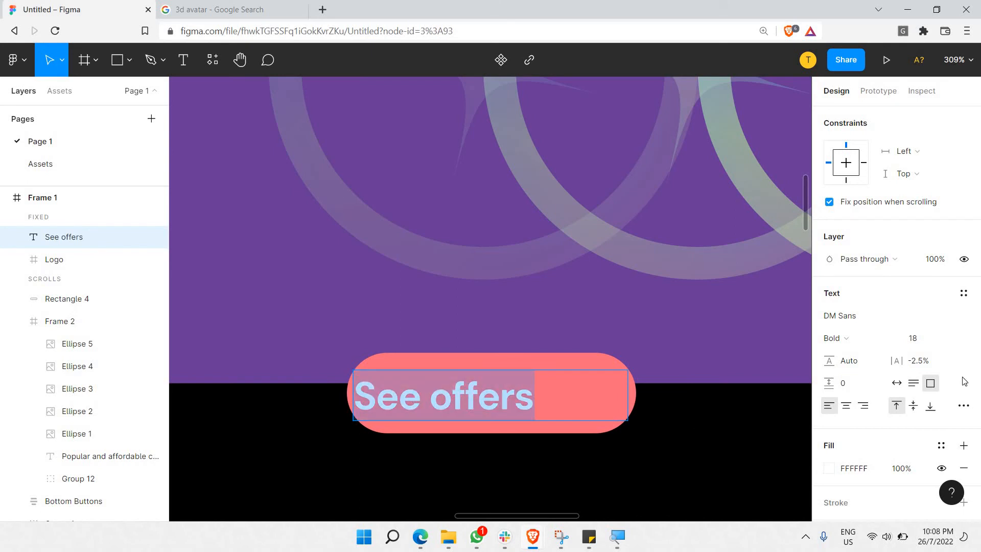
left_click(912, 406)
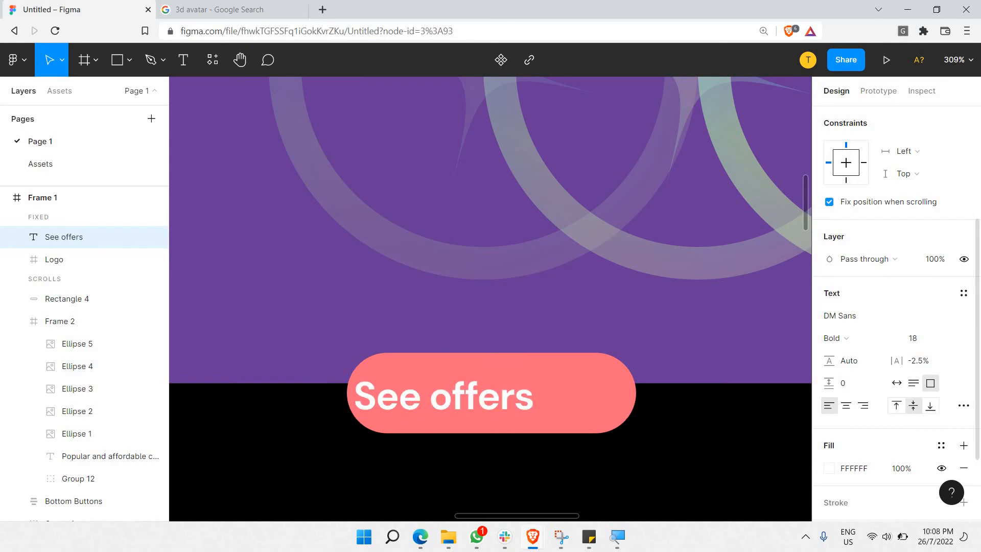
left_click(846, 406)
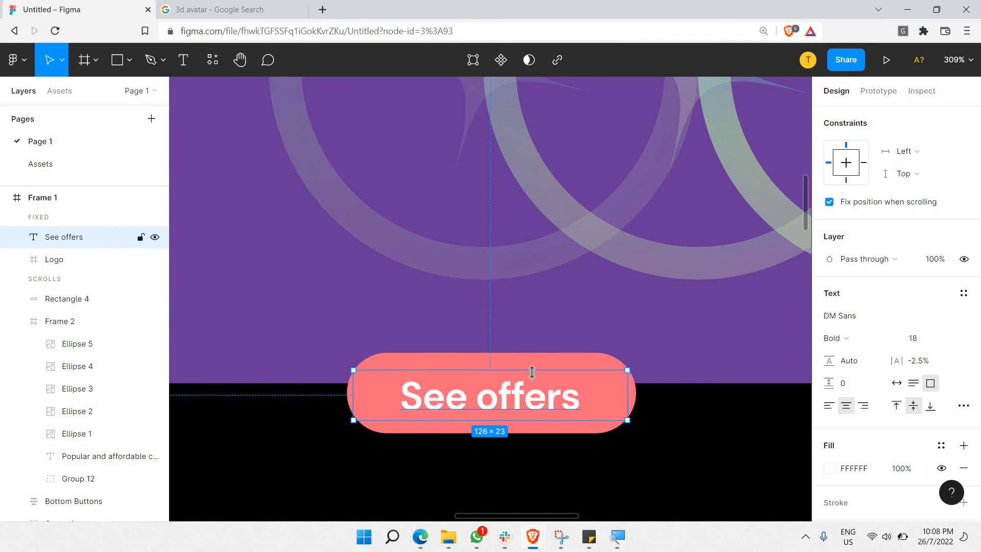
Stretch the label's text box up and down to the pill's full height, about 126 × 37, and deselect it.
left_click_drag(533, 366, 533, 352)
left_click_drag(493, 432, 494, 445)
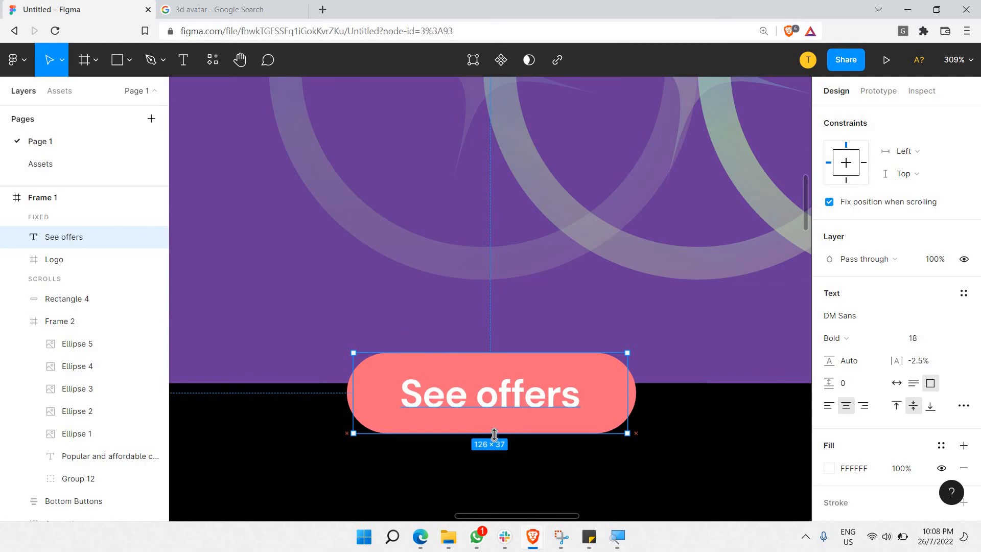
left_click(517, 460)
Examine the "See offers" button and the purple banner's rounded corners up close and within the whole page.
scroll(515, 458, "down", 5)
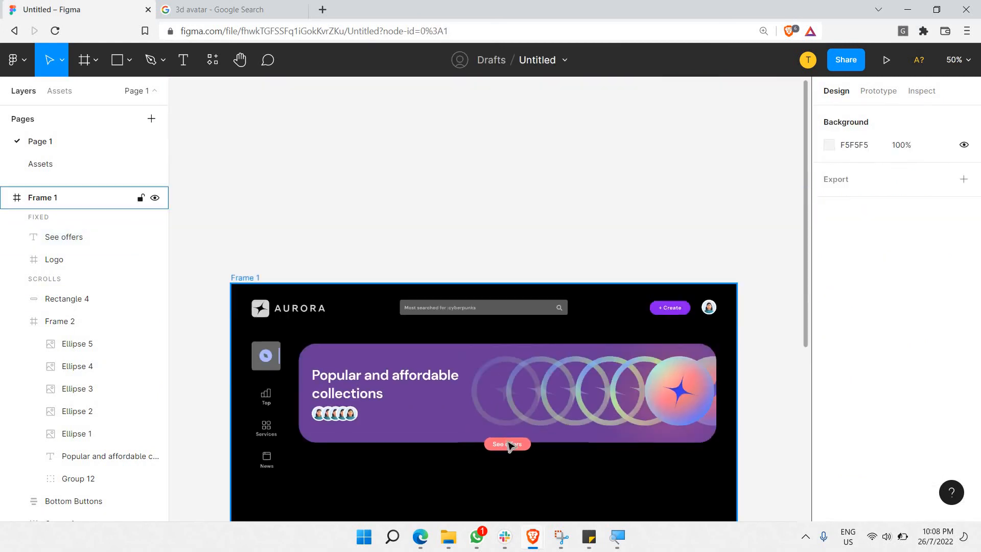
scroll(501, 439, "up", 5)
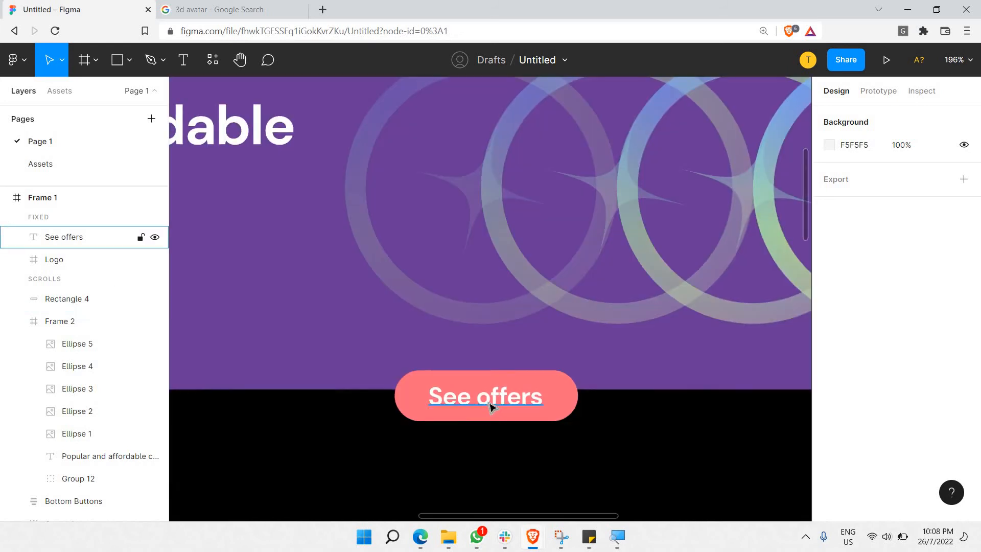
double_click(489, 403)
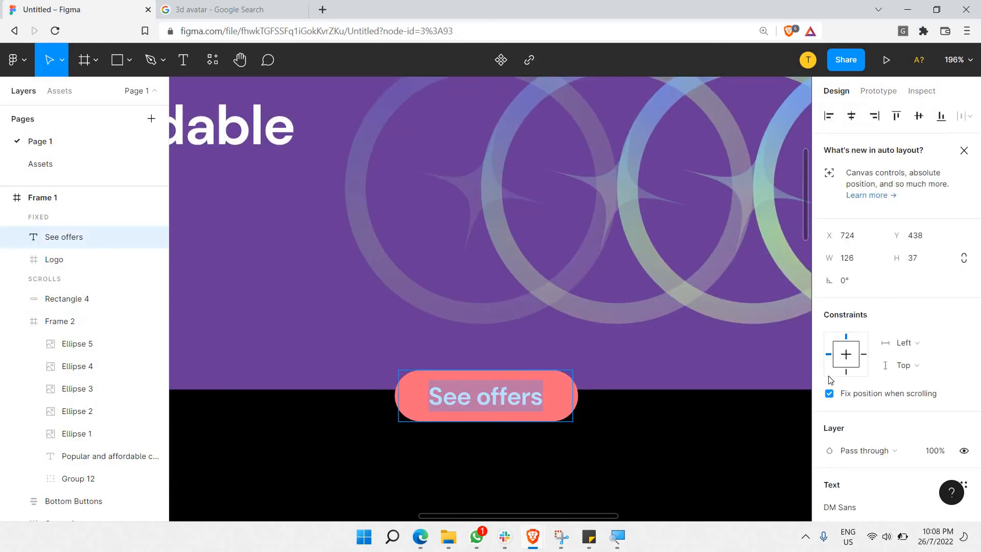
key("Escape")
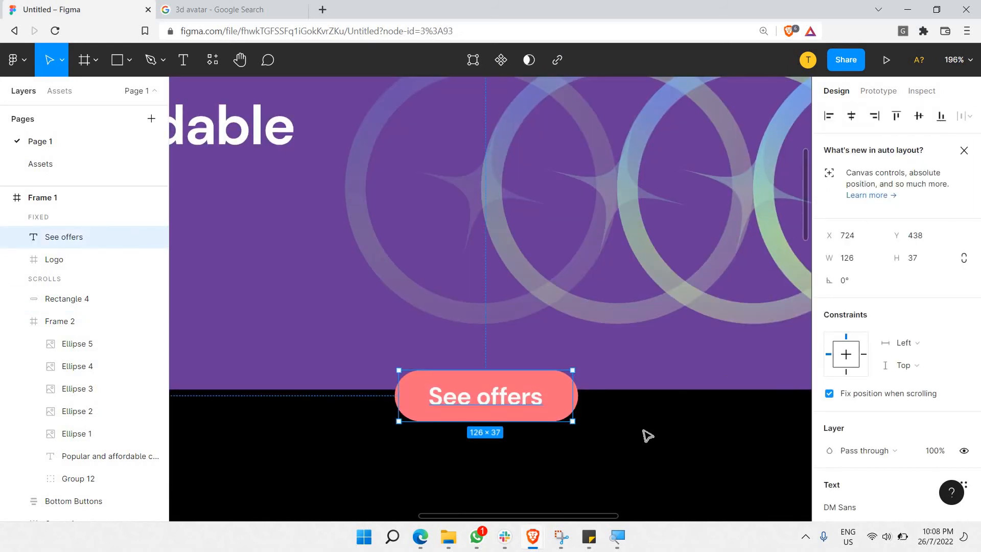
left_click(643, 430)
scroll(643, 430, "down", 2)
scroll(643, 430, "down", 1)
scroll(643, 431, "right", 1)
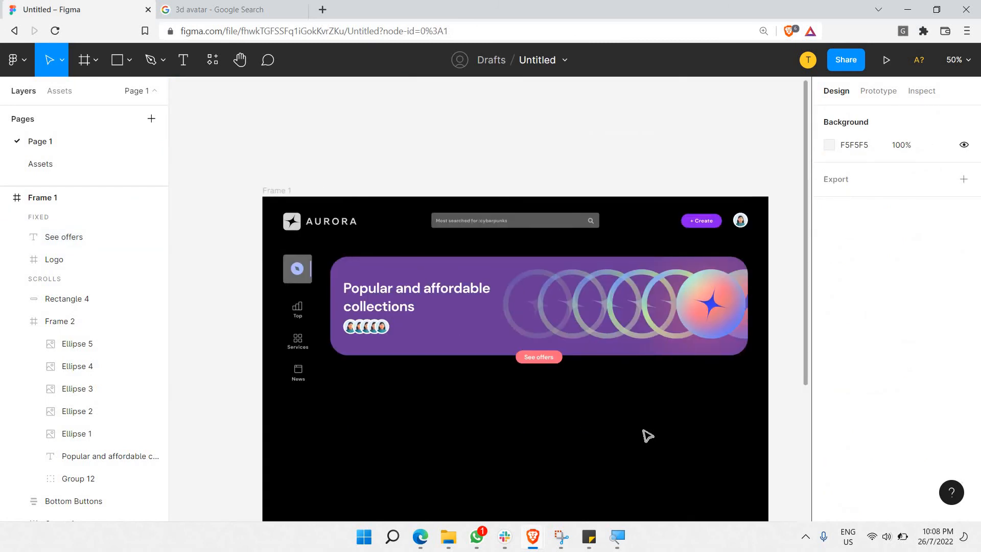
scroll(642, 430, "up", 2)
scroll(643, 430, "down", 1)
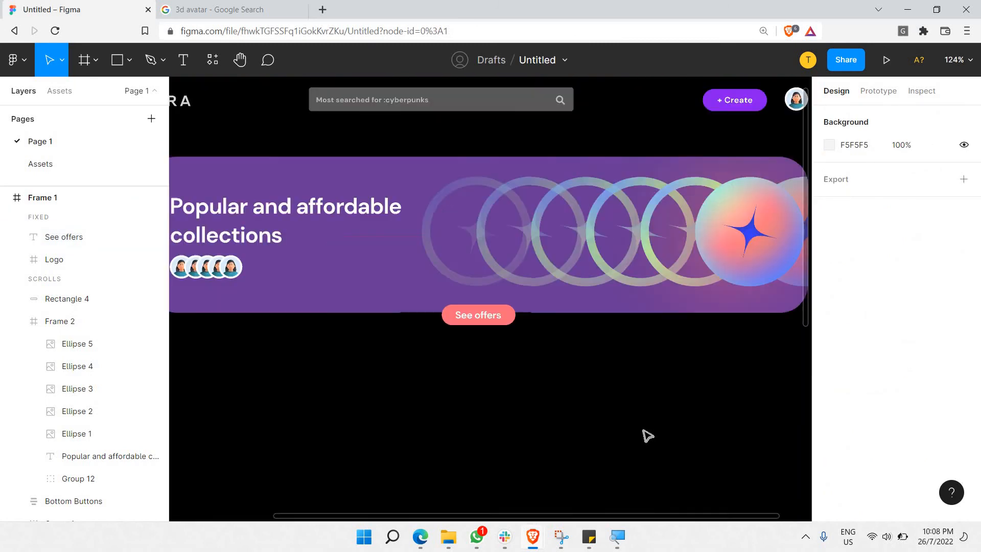
scroll(642, 430, "up", 1)
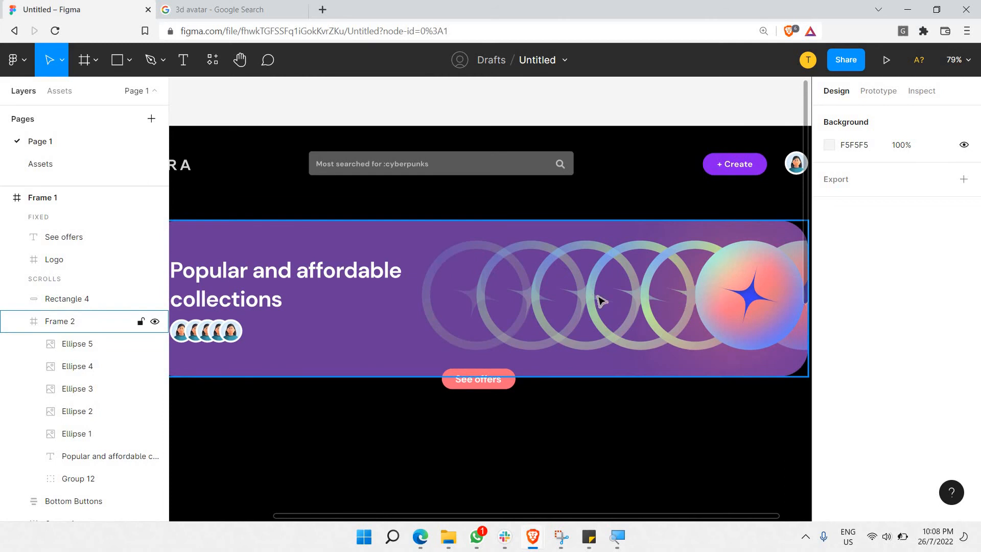
scroll(666, 264, "right", 4)
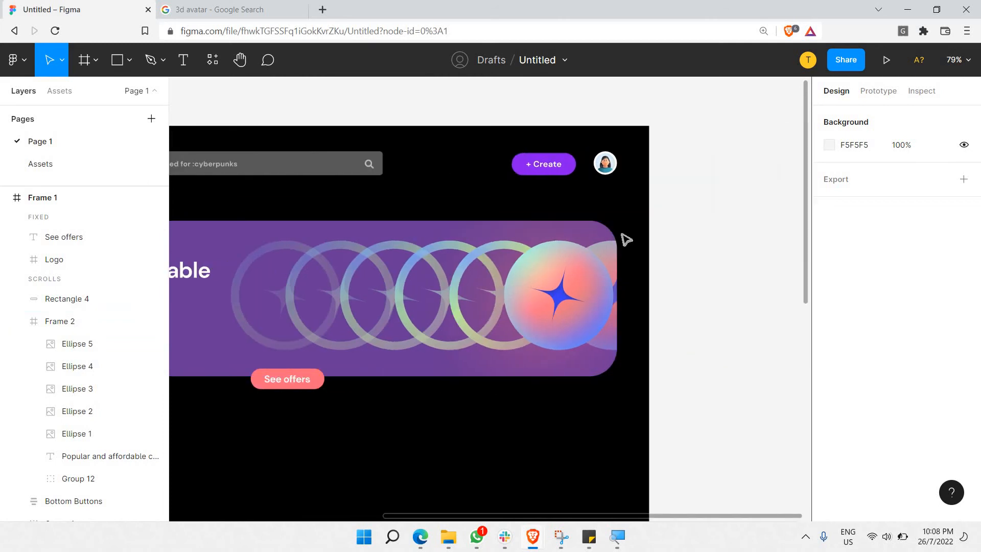
Try a corner radius of 500 on the purple banner frame and undo it.
left_click(581, 232)
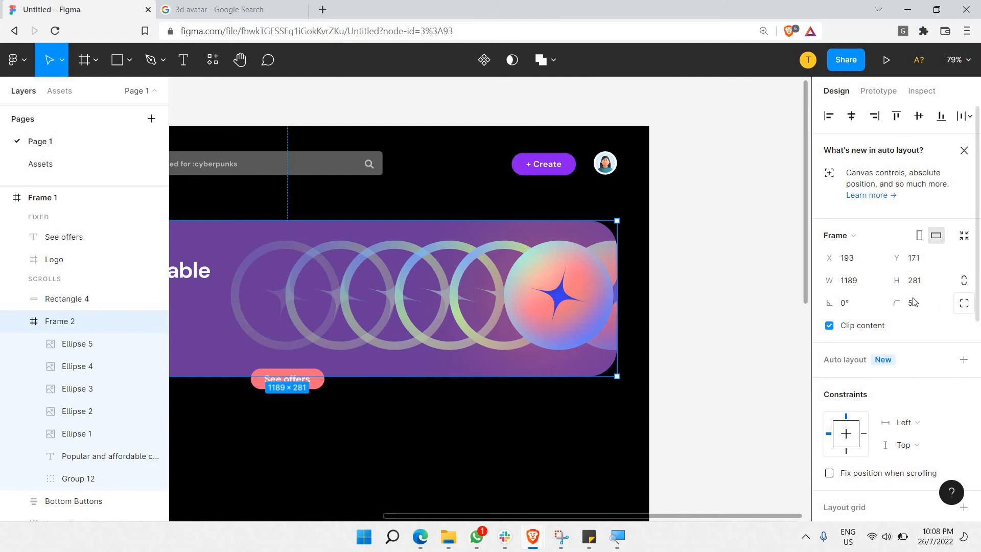
left_click(932, 310)
type("0")
key("Return")
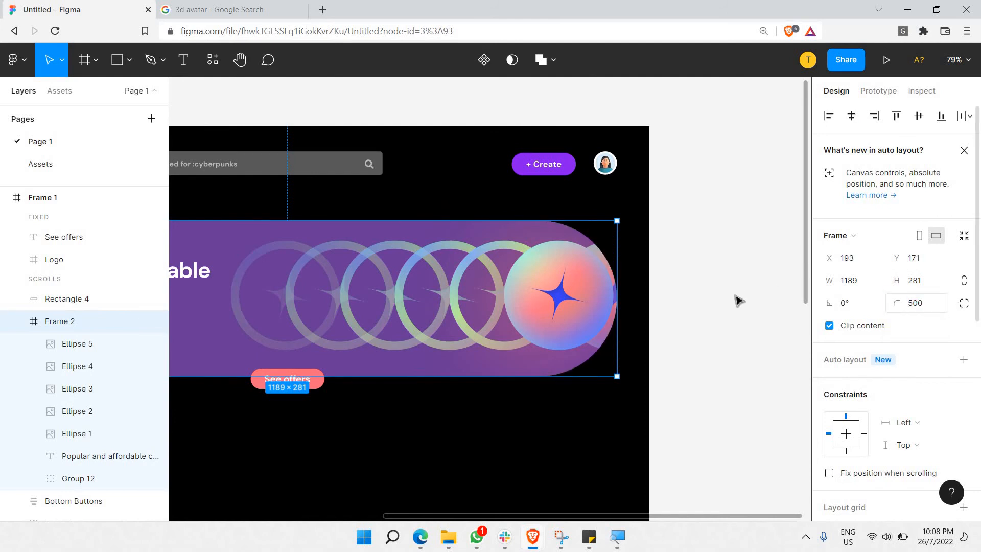
key("ctrl+z")
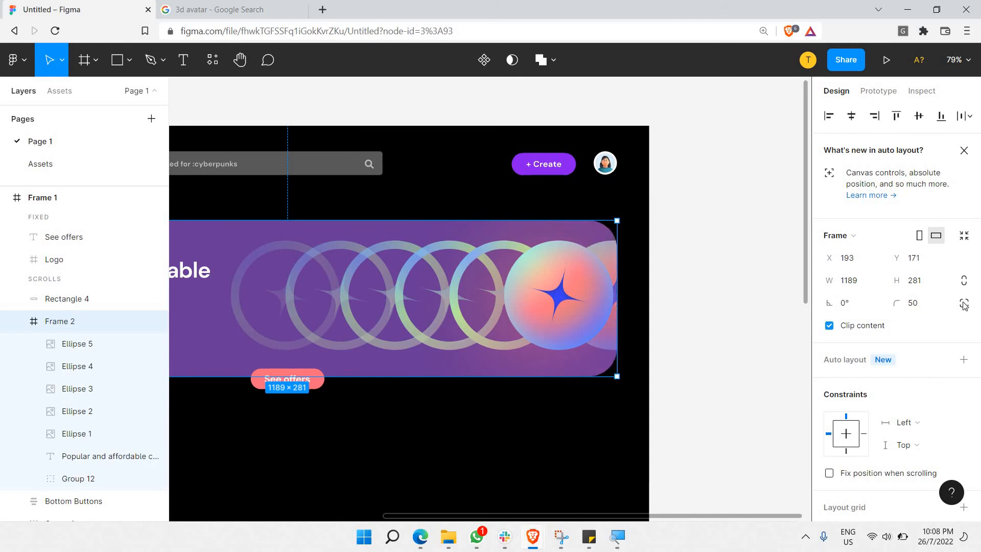
Set the purple banner frame's corner radius to 75, deselect it, and check its rounded corners on both ends.
left_click(931, 302)
key("Return")
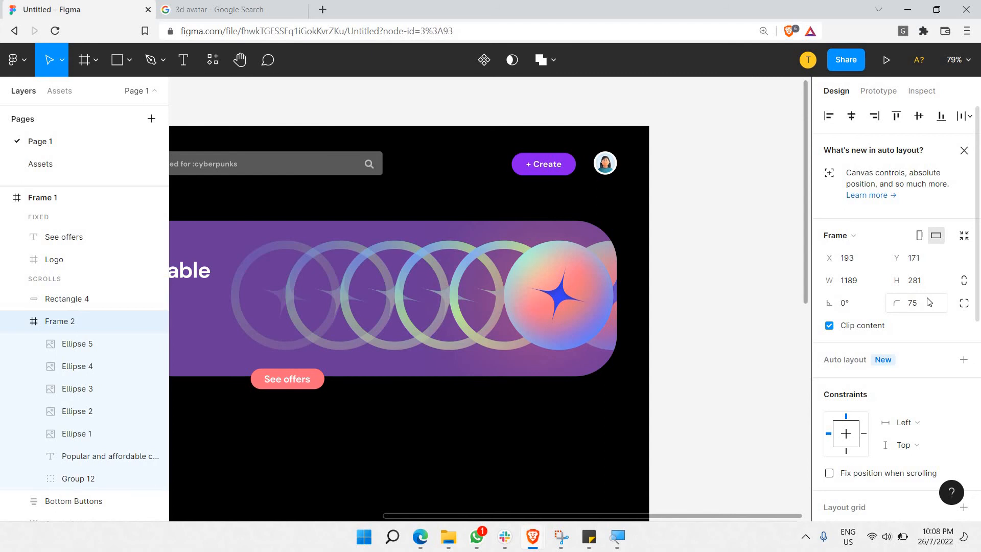
left_click(712, 317)
scroll(712, 317, "up", 10)
scroll(668, 314, "down", 10)
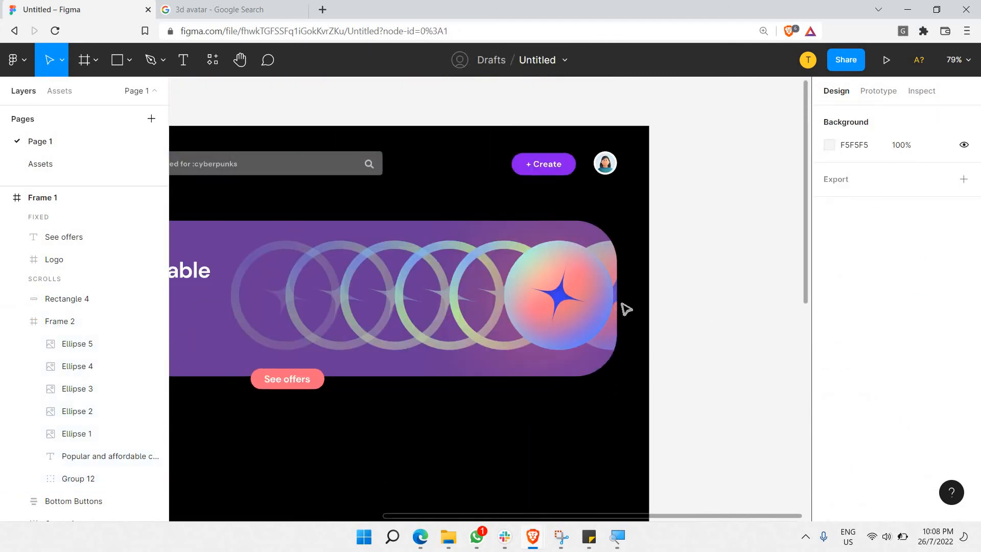
scroll(624, 308, "left", 2)
scroll(628, 303, "left", 3)
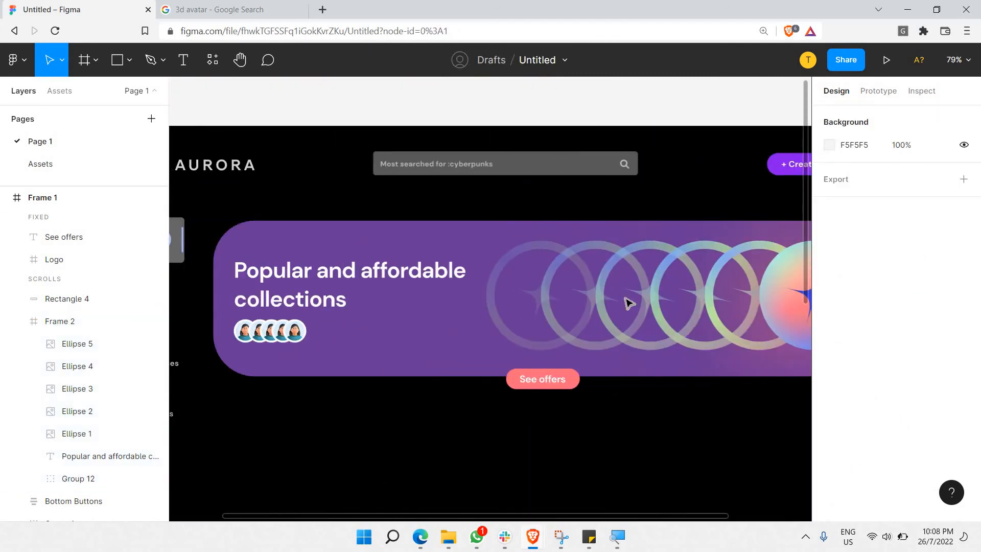
Nudge the "See offers" label and its pink pill up together to Y 437, and deselect them.
scroll(624, 424, "down", 3)
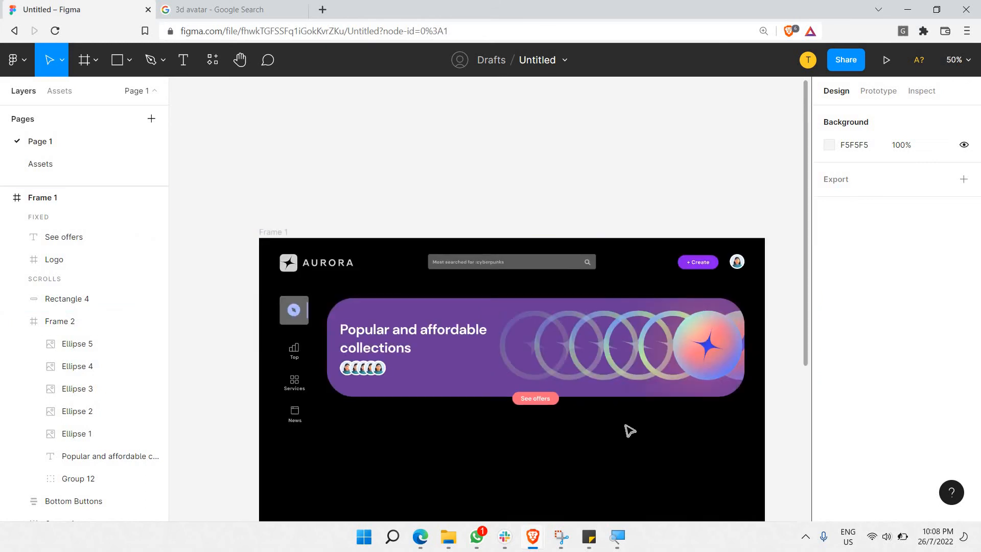
left_click(481, 343)
scroll(534, 275, "up", 5)
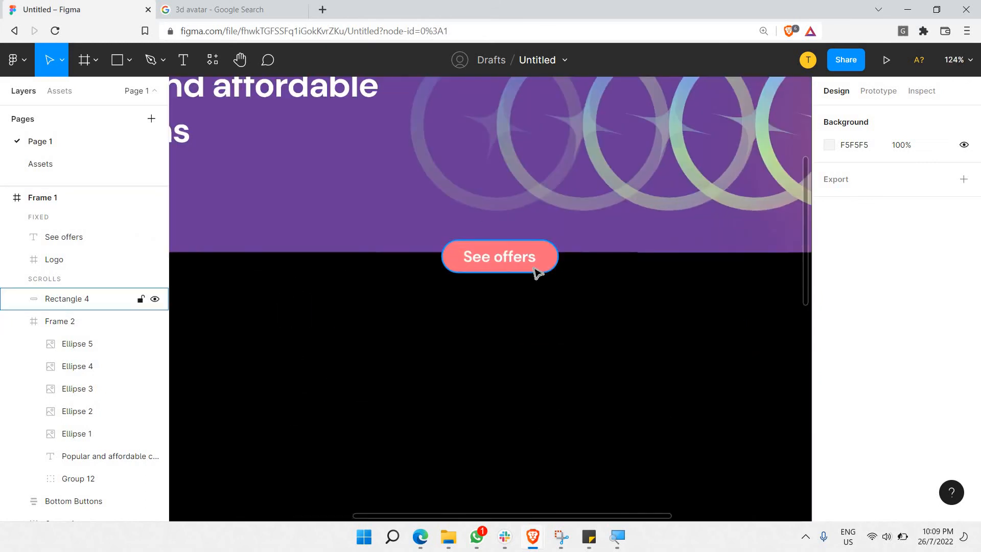
left_click(546, 258)
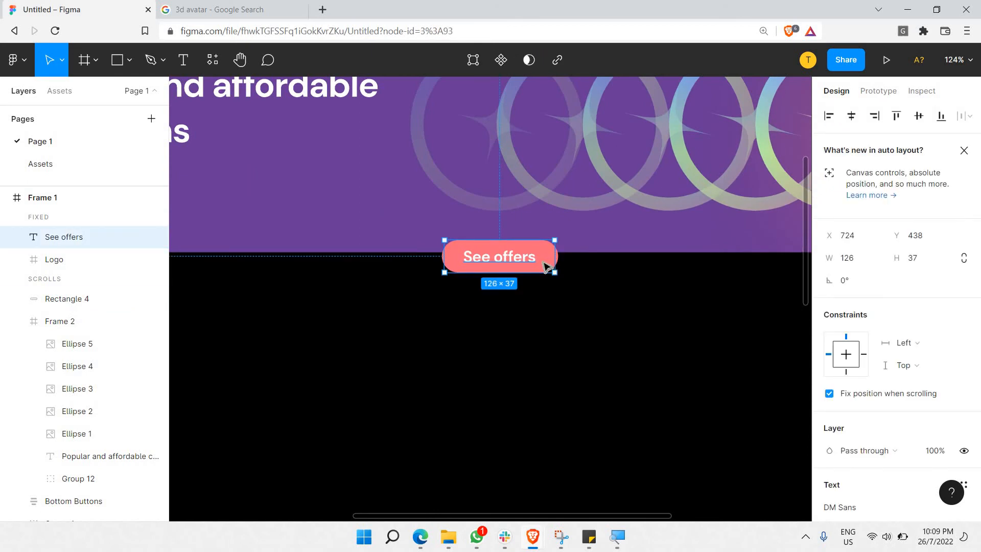
left_click(546, 264, "shift")
key("Up")
key("Up")
key("Up")
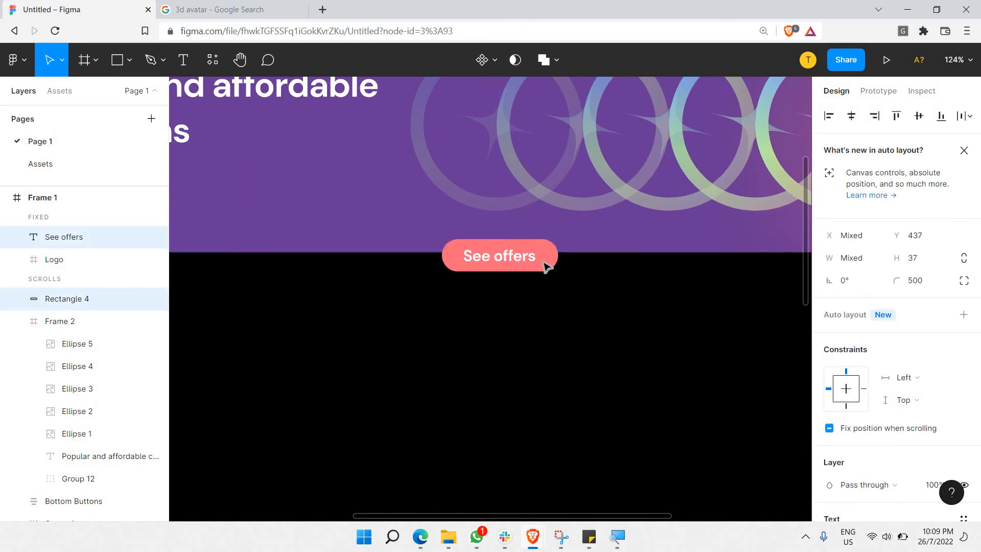
left_click(551, 303)
Examine the whole page layout and the monkey portraits on the Assets page, and return to Page 1.
scroll(551, 303, "down", 6)
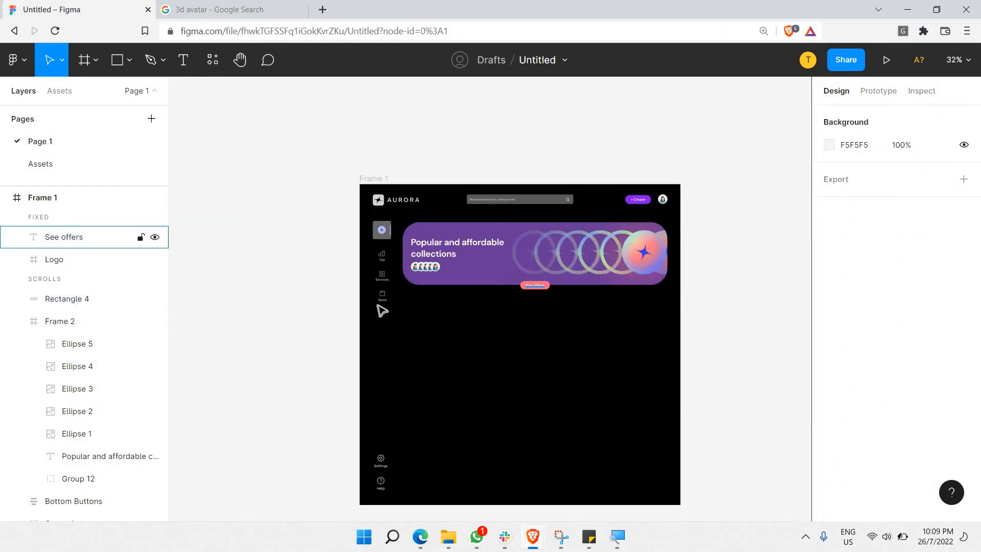
scroll(537, 288, "up", 2)
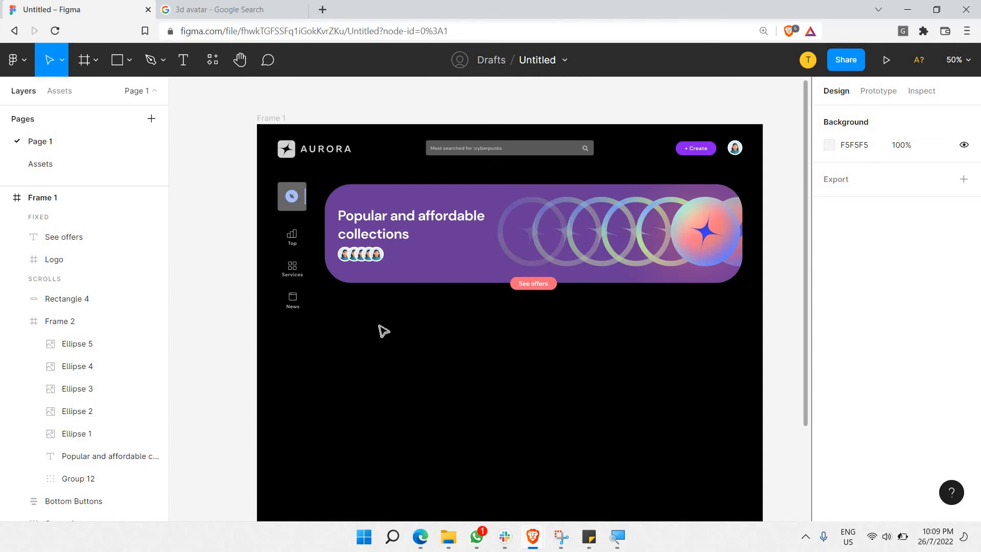
left_click(40, 164)
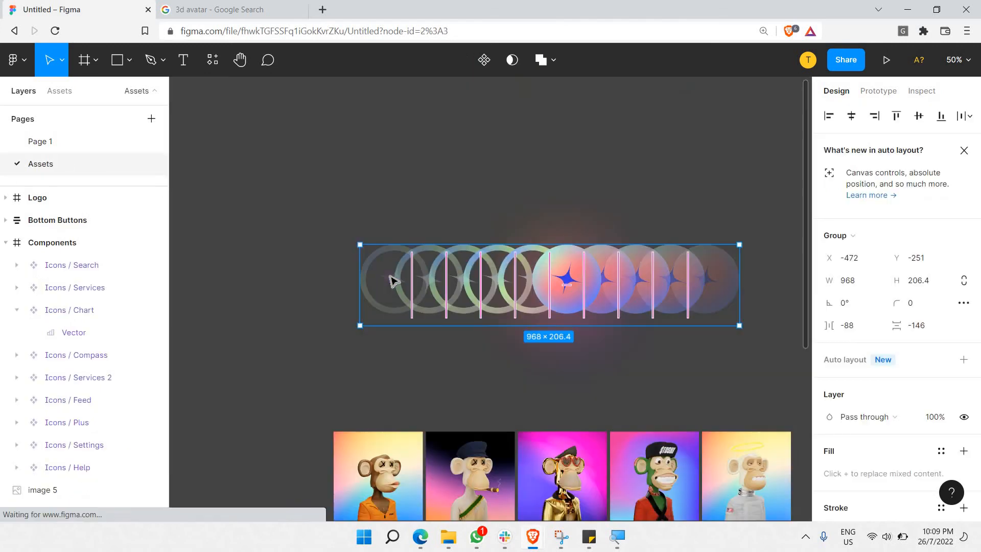
scroll(409, 281, "down", 4)
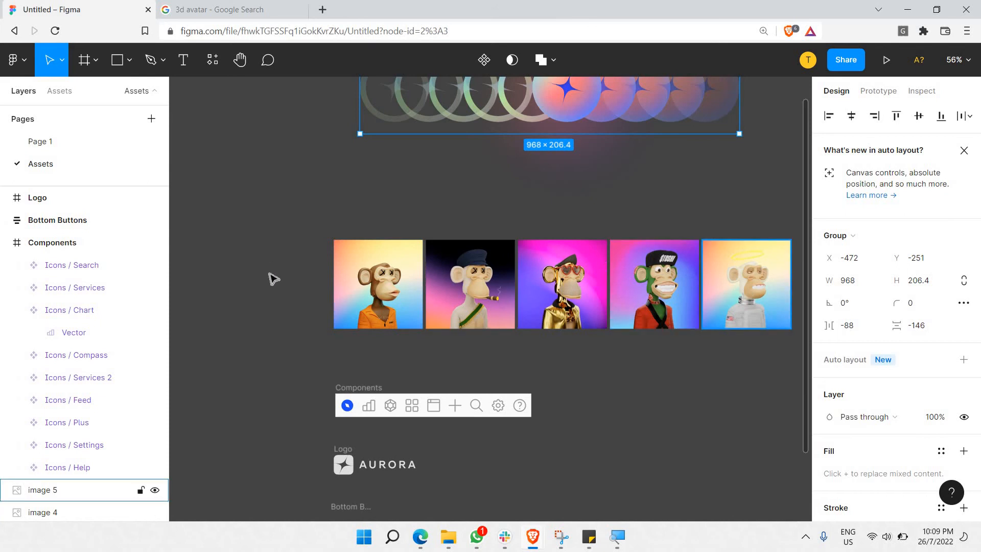
left_click(78, 151)
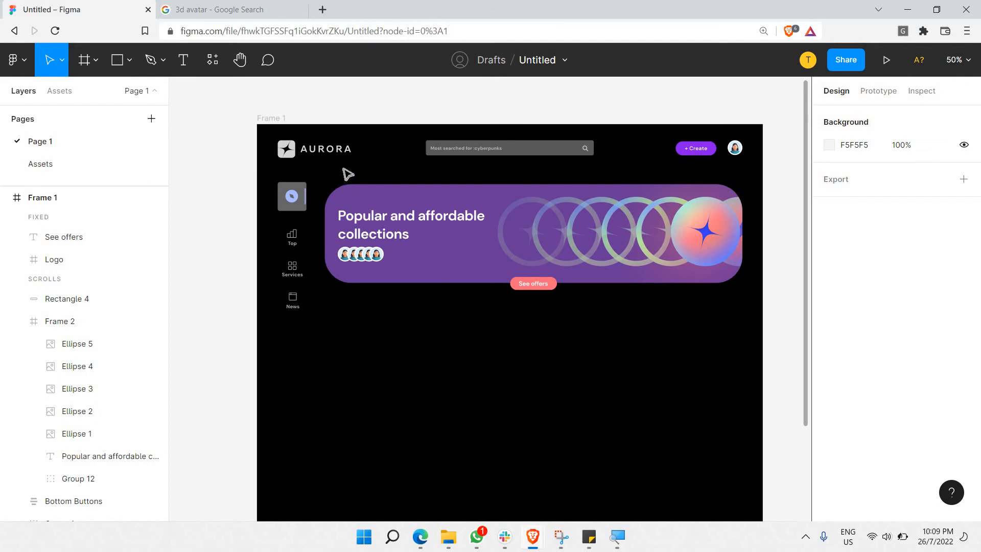
Add a text box about 364 × 100 below the purple banner reading "You will be interested".
key("t")
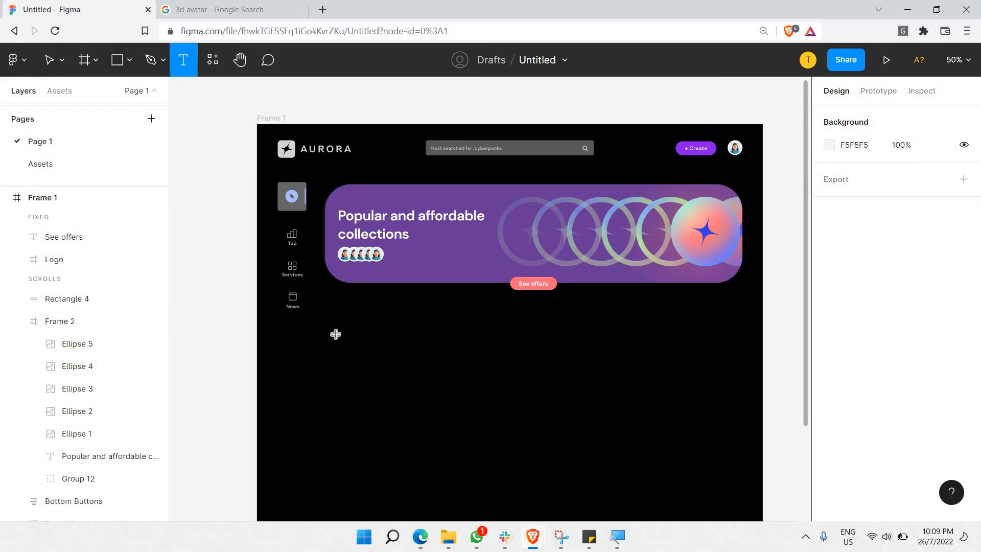
left_click_drag(327, 322, 455, 357)
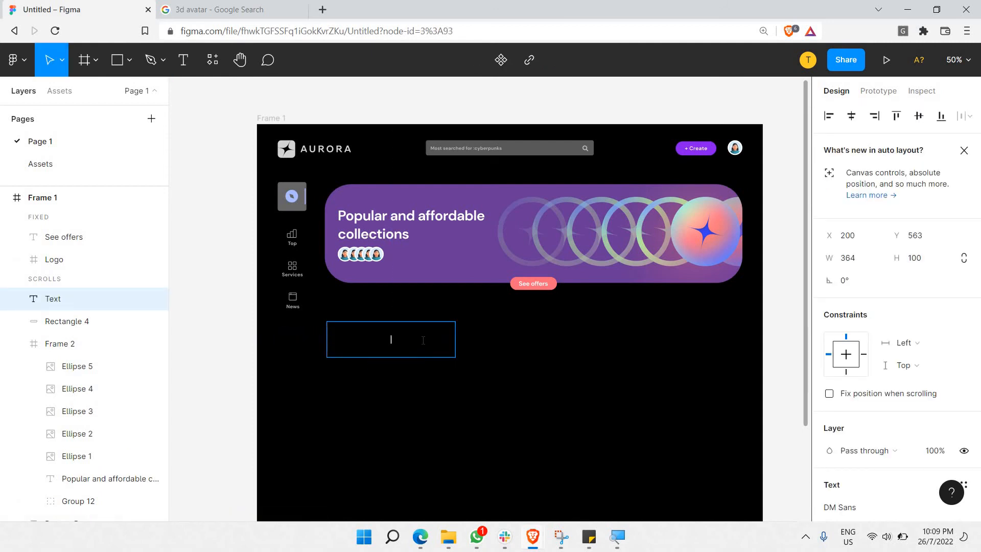
type("You will be interested")
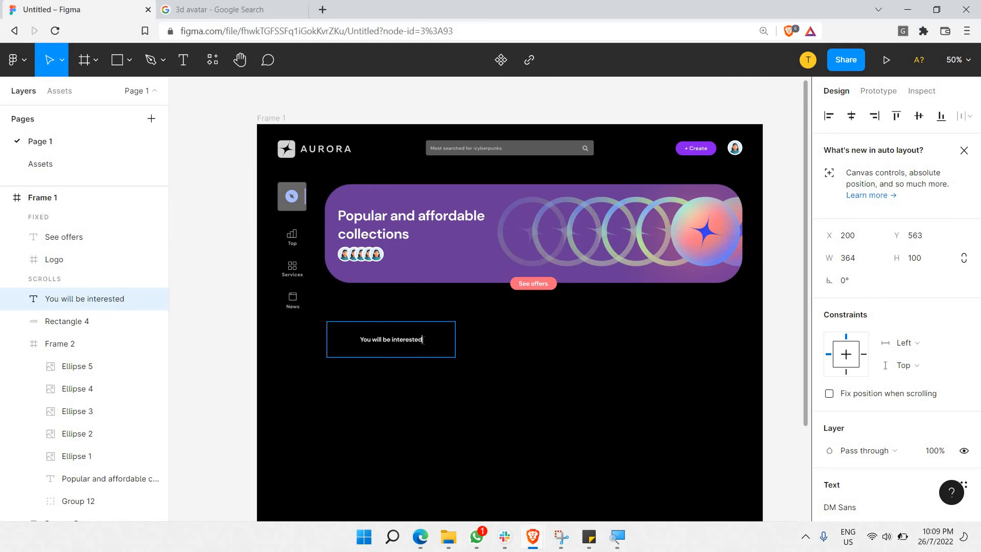
Left-align the "You will be interested" heading at font size 24 and move it up closer to the purple banner.
key("ctrl+a")
scroll(848, 332, "down", 5)
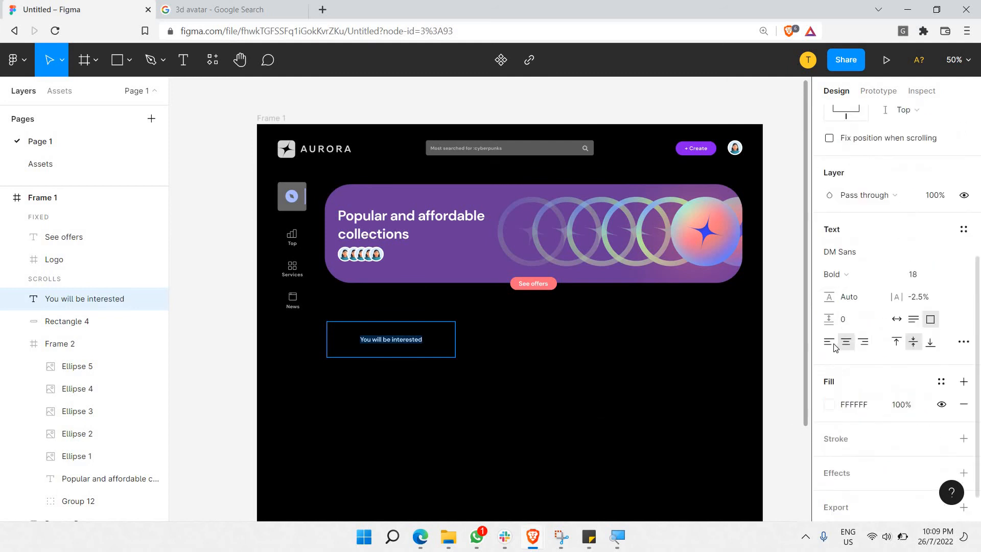
left_click(830, 343)
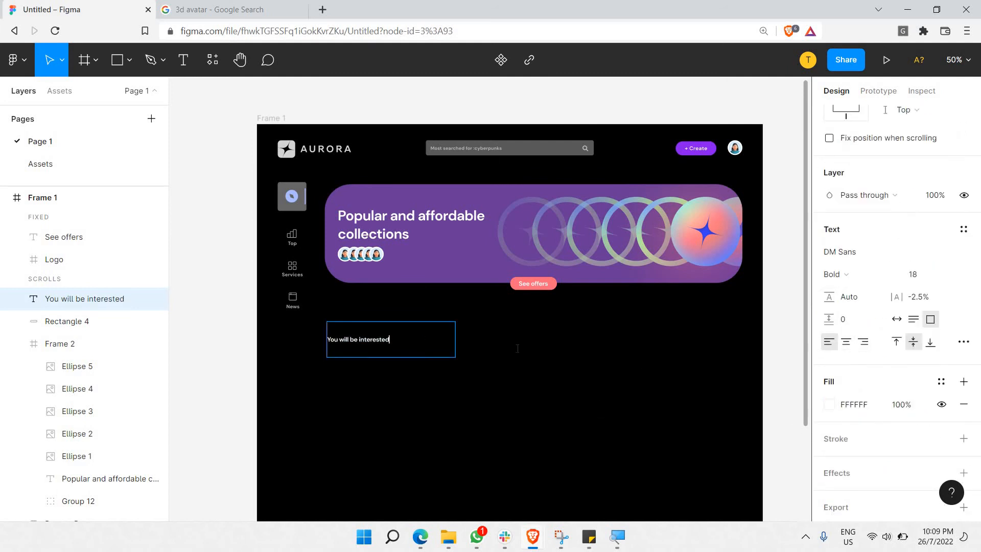
left_click(942, 274)
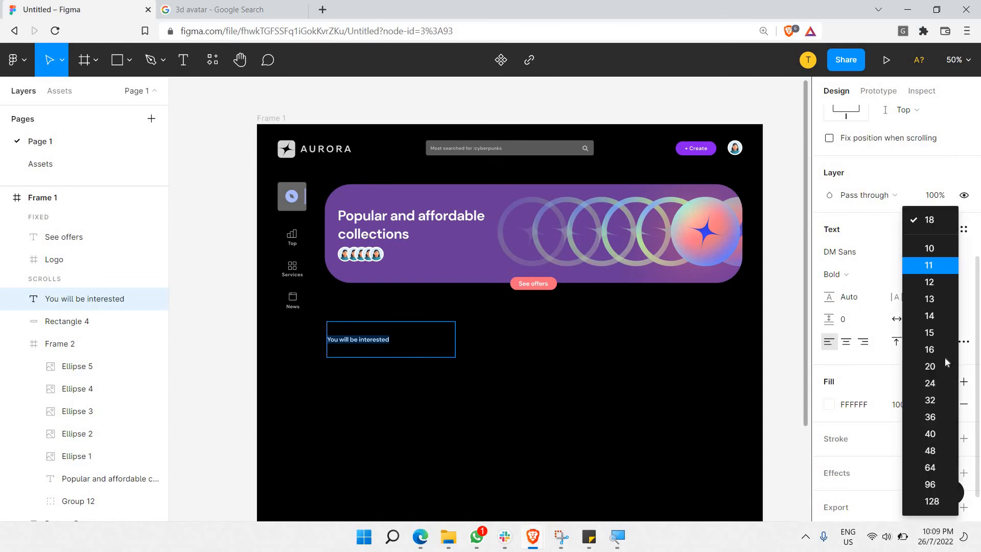
left_click(939, 387)
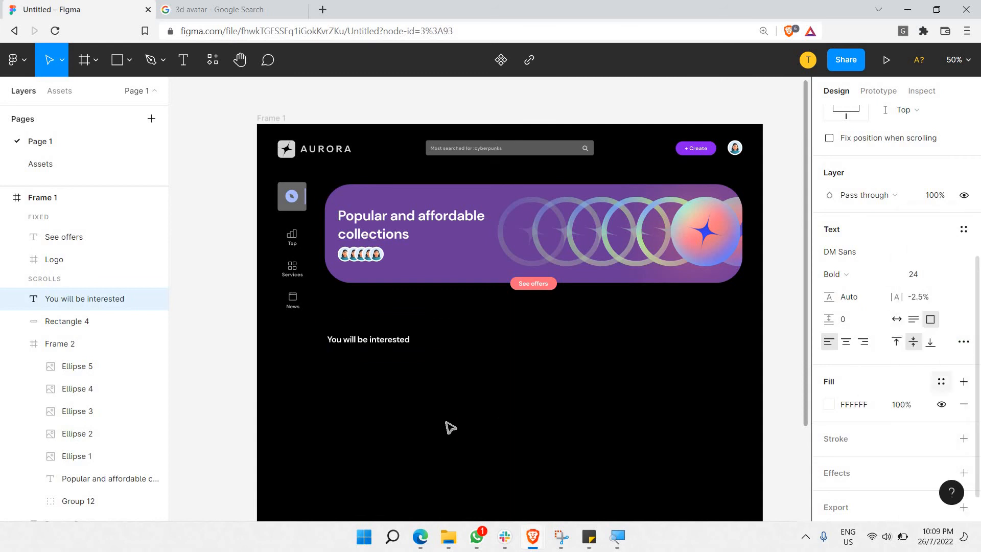
left_click_drag(382, 356, 390, 318)
left_click(388, 352)
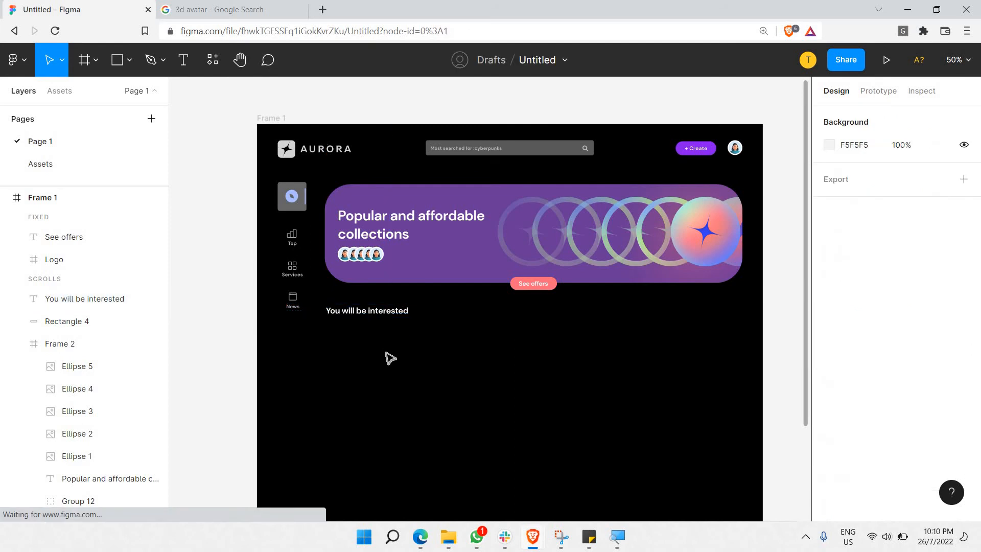
Set the purple banner frame's corner radius to 50 and deselect it.
left_click(352, 278)
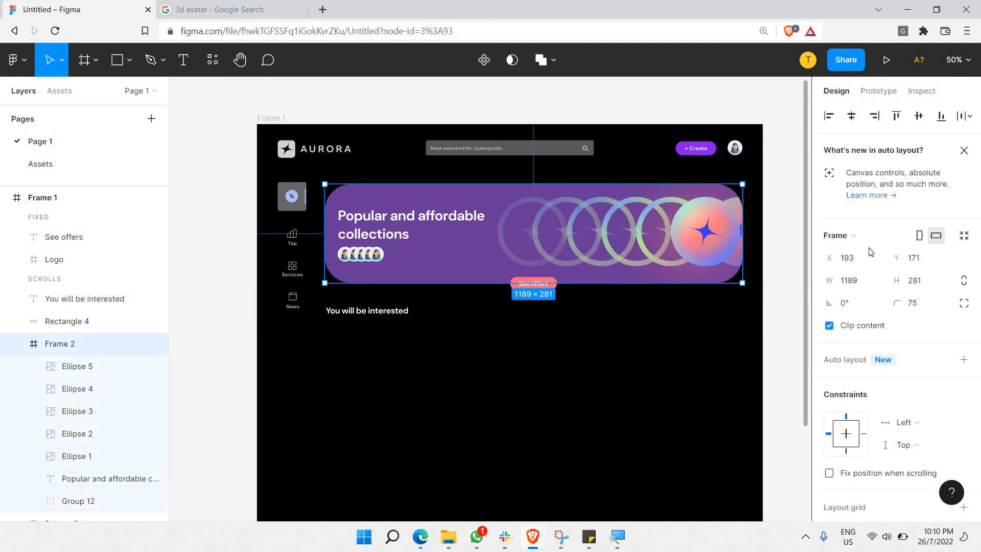
left_click(920, 305)
key("Return")
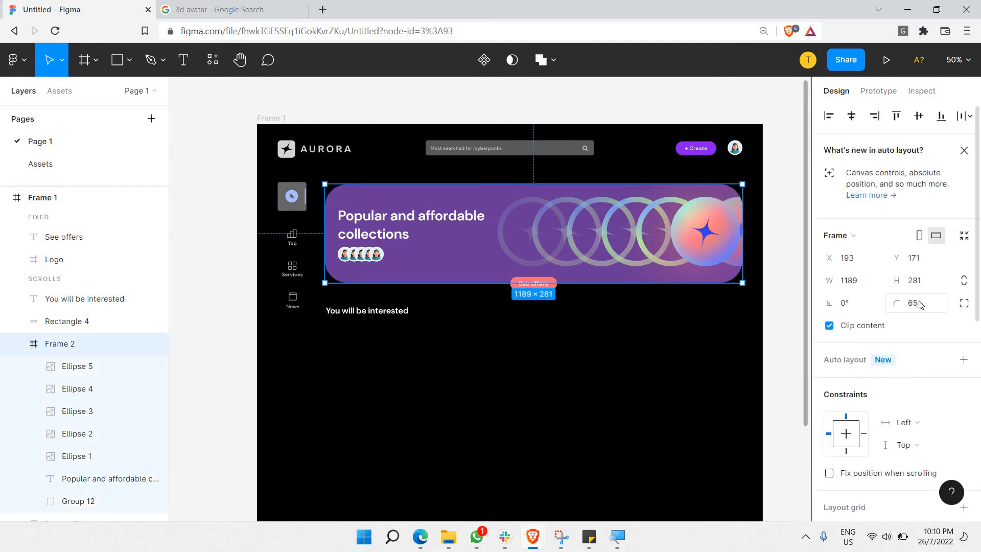
left_click(920, 305)
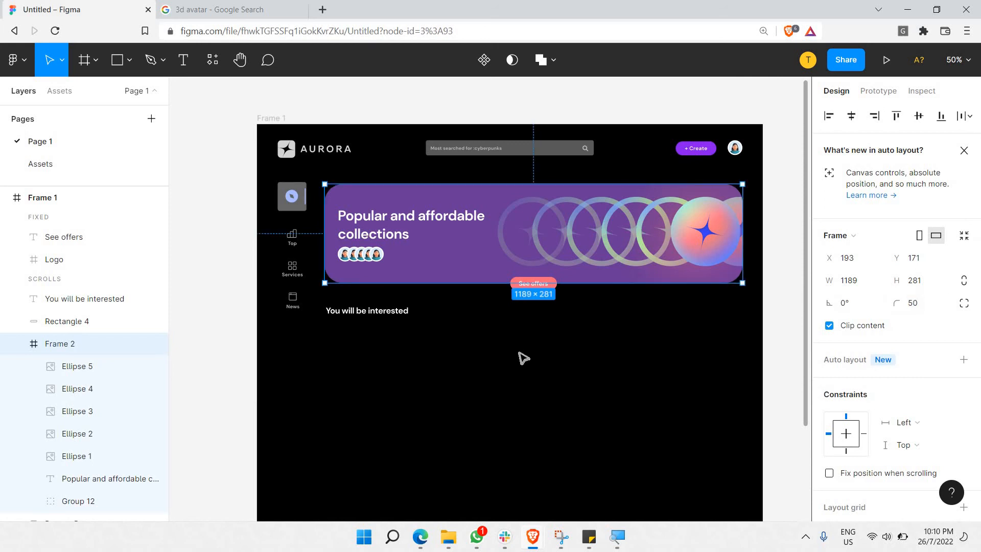
left_click(438, 364)
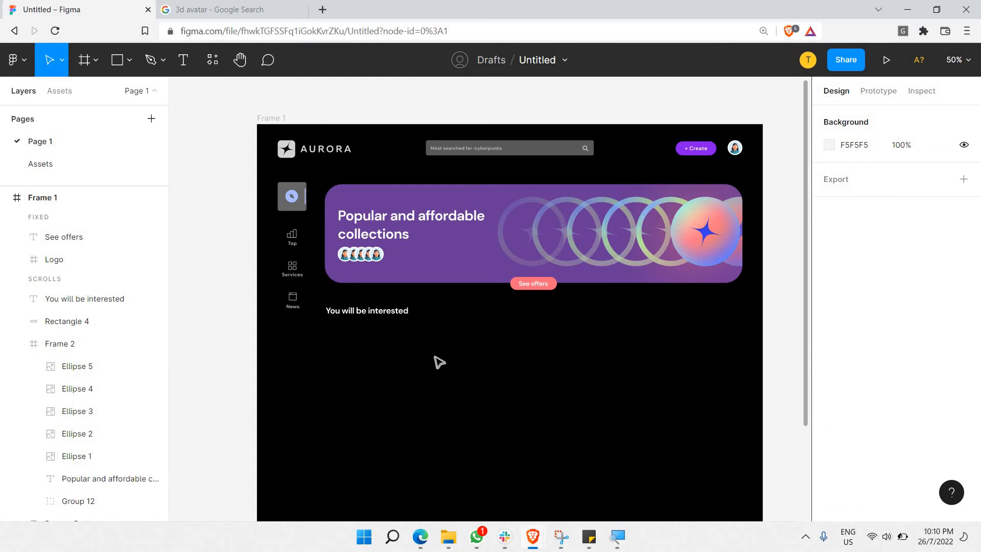
Move the "You will be interested" heading down to about Y 558 and deselect it.
left_click_drag(402, 315, 402, 334)
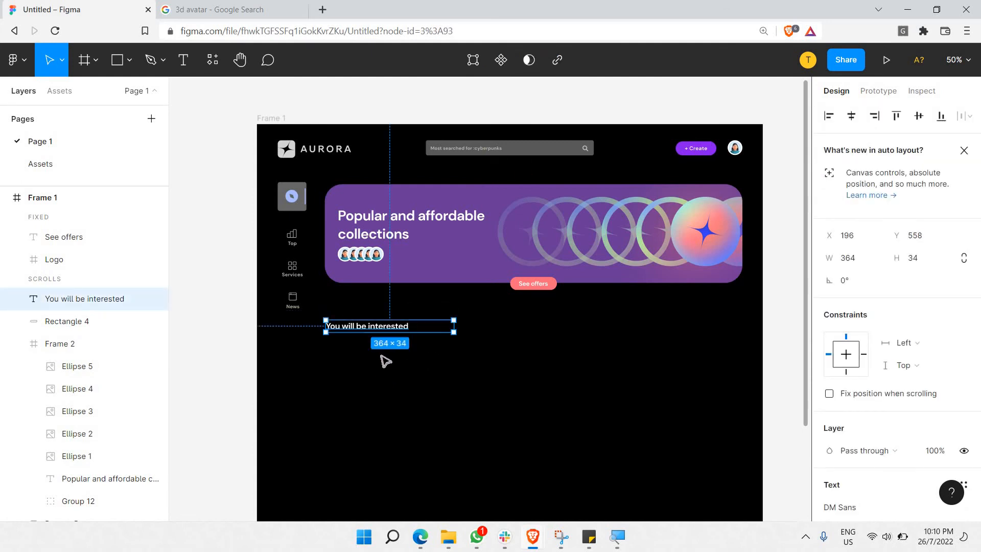
left_click(382, 358)
Draw a frame about 232 × 296 below the heading and align it with the banner's left edge at X 193, Y 617.
scroll(337, 307, "down", 2)
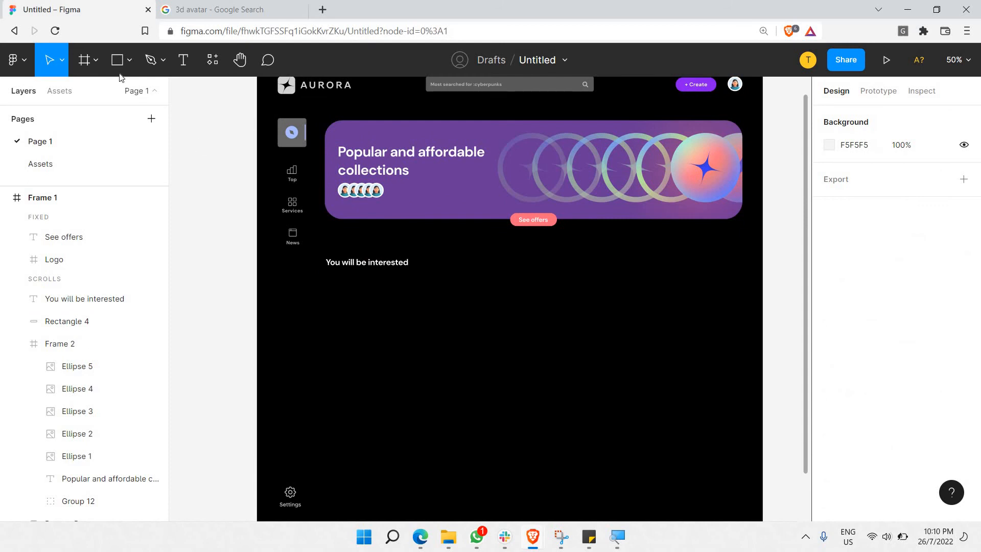
left_click(85, 60)
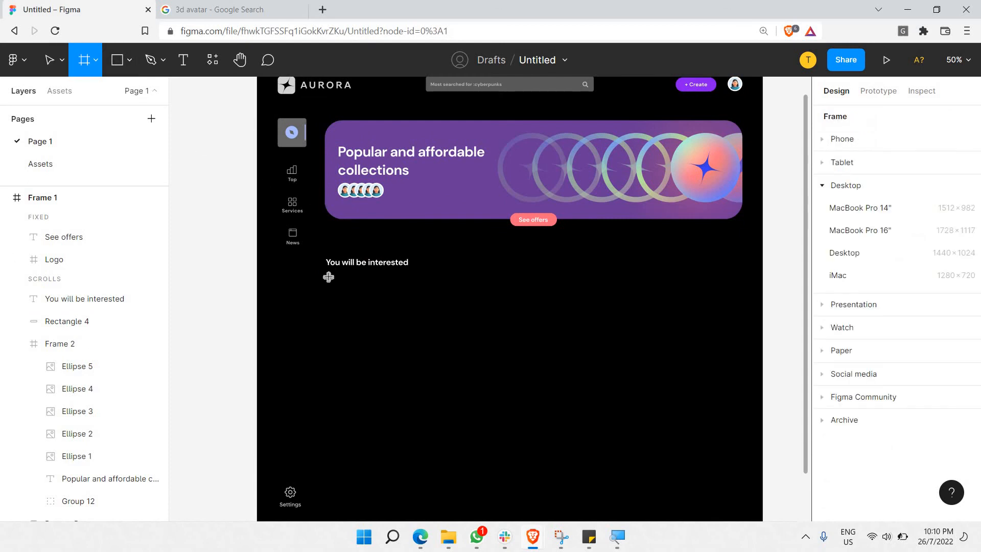
mouse_move(330, 275)
left_mouse_down()
mouse_move(369, 368)
mouse_move(413, 379)
left_mouse_up()
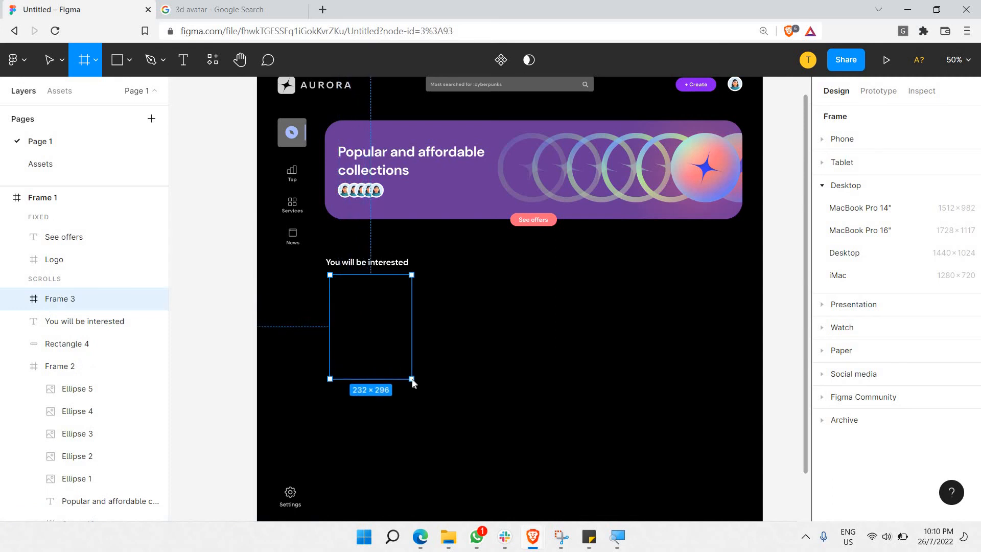
left_click_drag(374, 342, 370, 316)
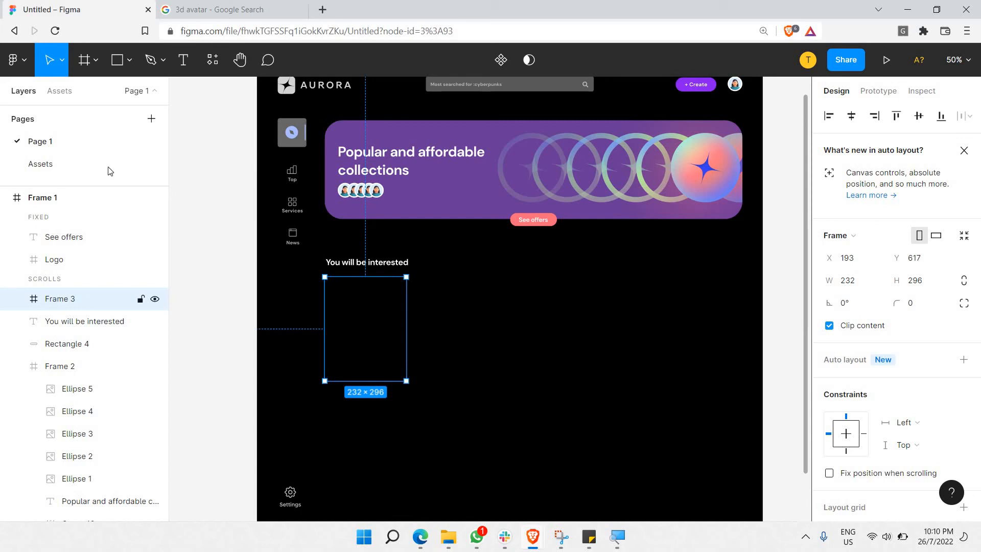
Copy the orange-jacket monkey portrait from the Assets page and paste it into the new frame on Page 1.
left_click(72, 165)
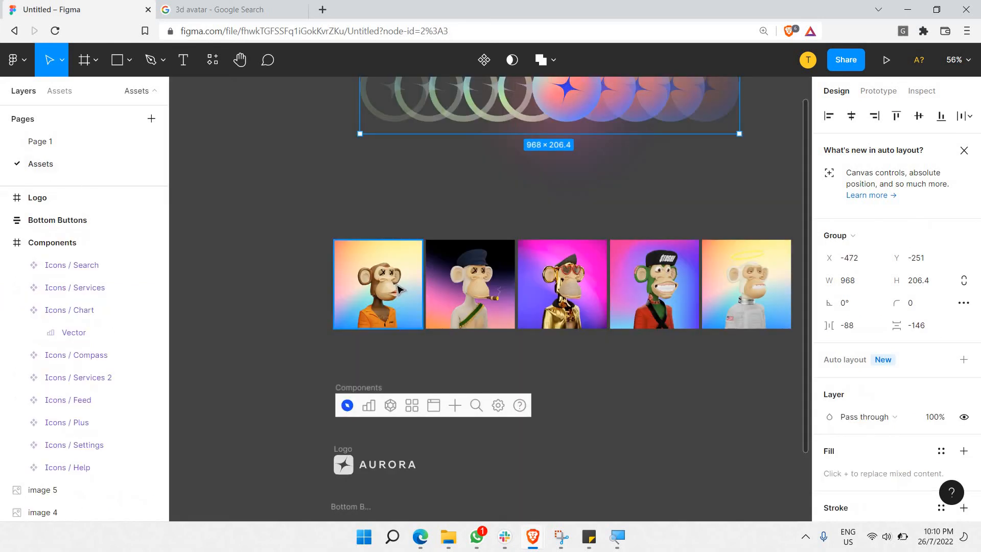
left_click(374, 289)
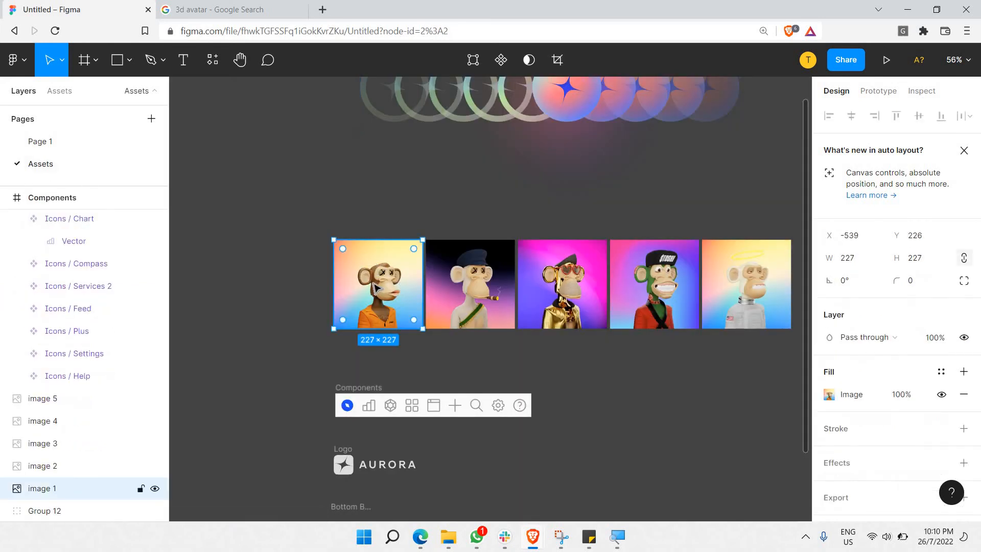
key("super+n")
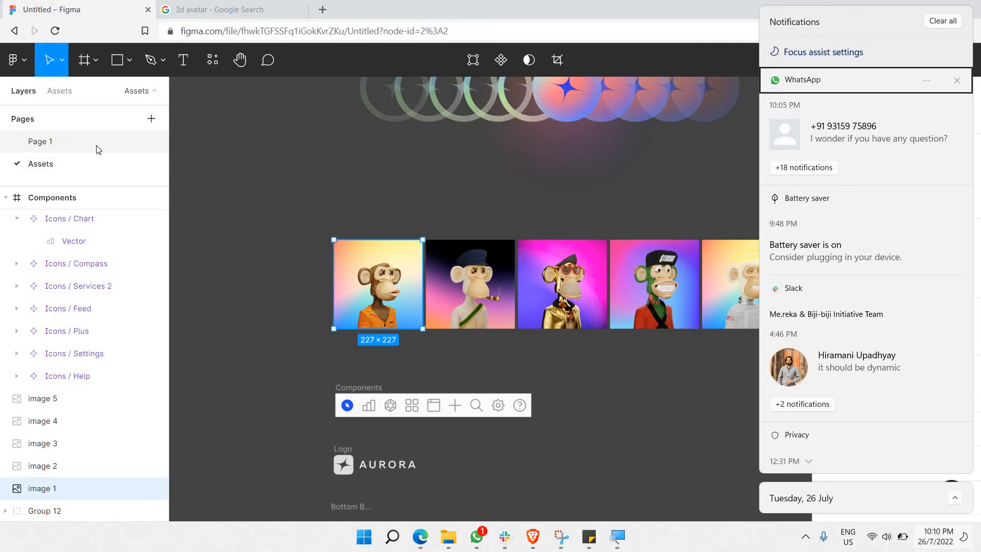
left_click(96, 147)
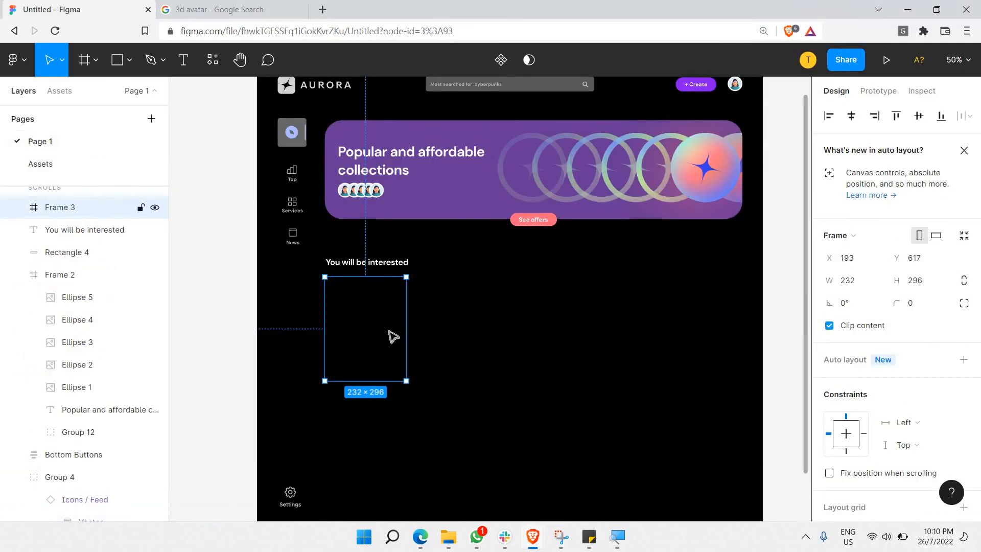
key("ctrl+v")
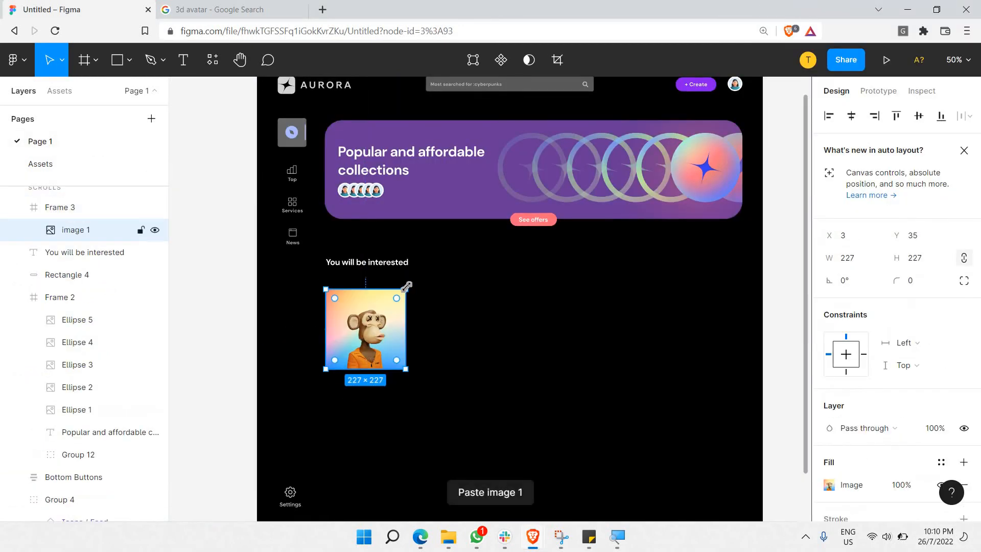
Enlarge the monkey portrait to 296 × 296 so it fills the frame, and shift it slightly left within the frame.
left_click_drag(409, 284, 417, 275)
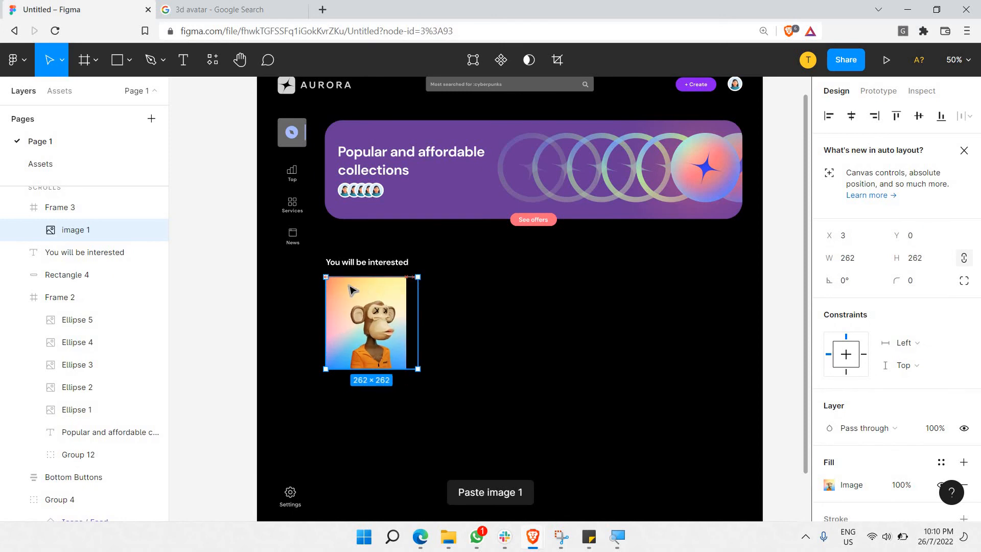
left_click_drag(325, 276, 315, 267)
left_click_drag(316, 368, 302, 392)
left_click_drag(308, 268, 315, 275)
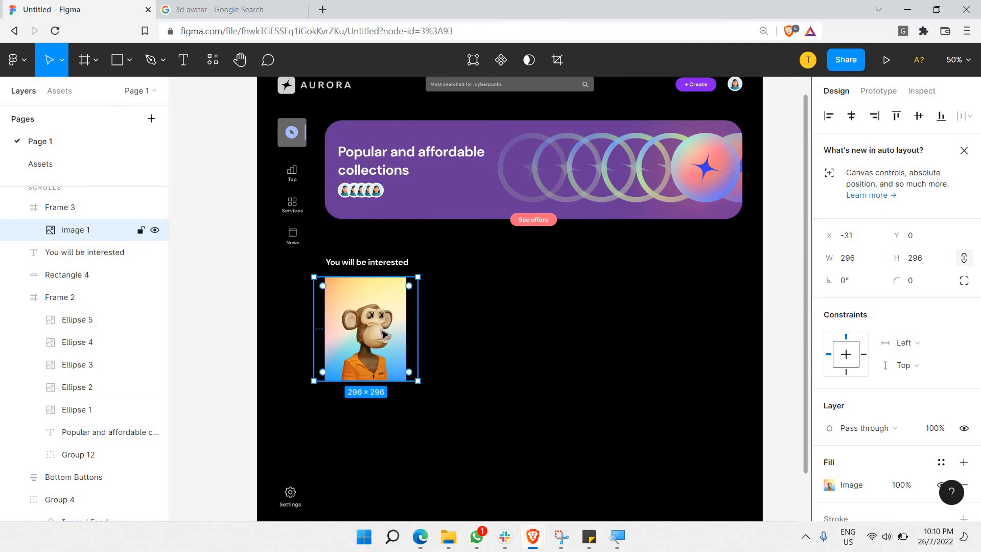
left_click_drag(385, 332, 382, 333)
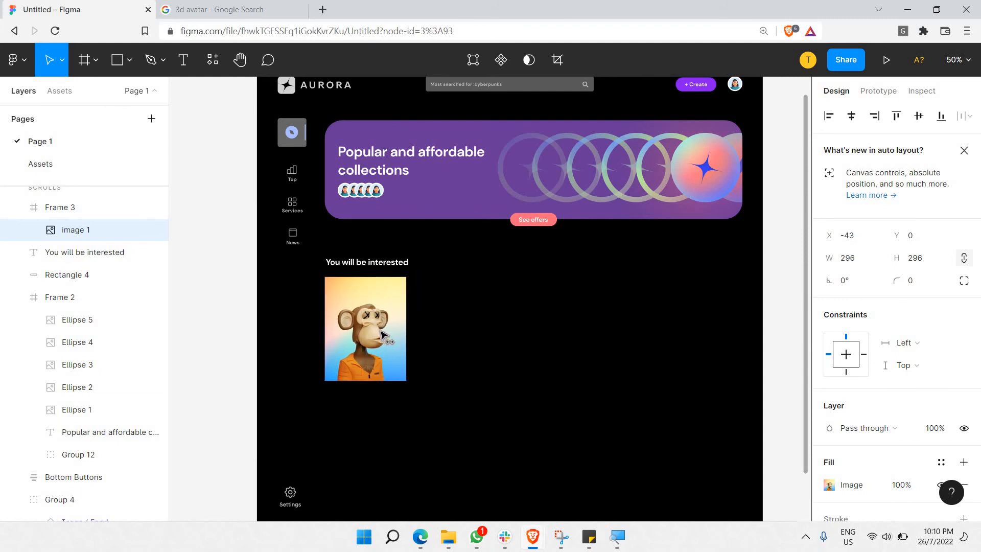
key("Escape")
left_click(405, 292)
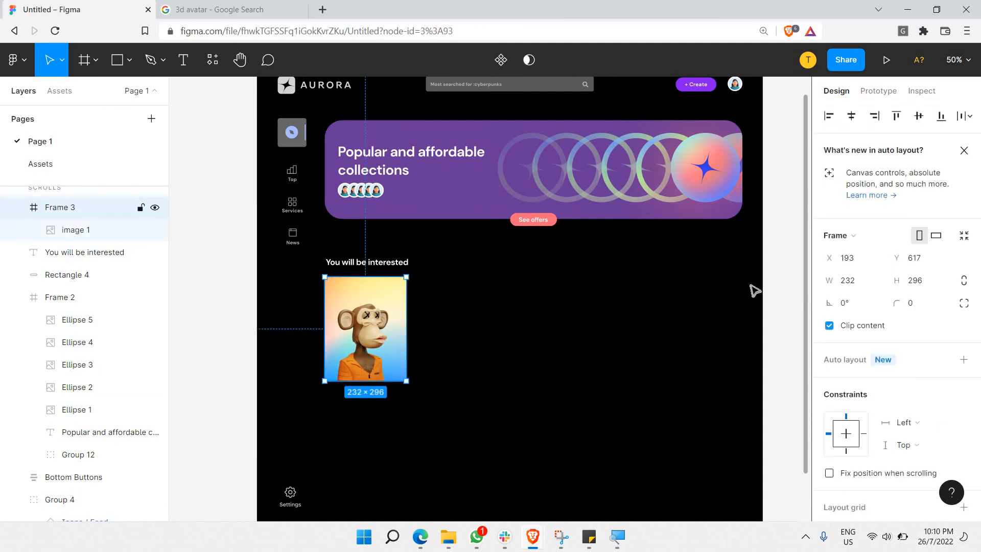
Round the corners of the monkey portrait frame to a radius of 40 and deselect it.
left_click(917, 309)
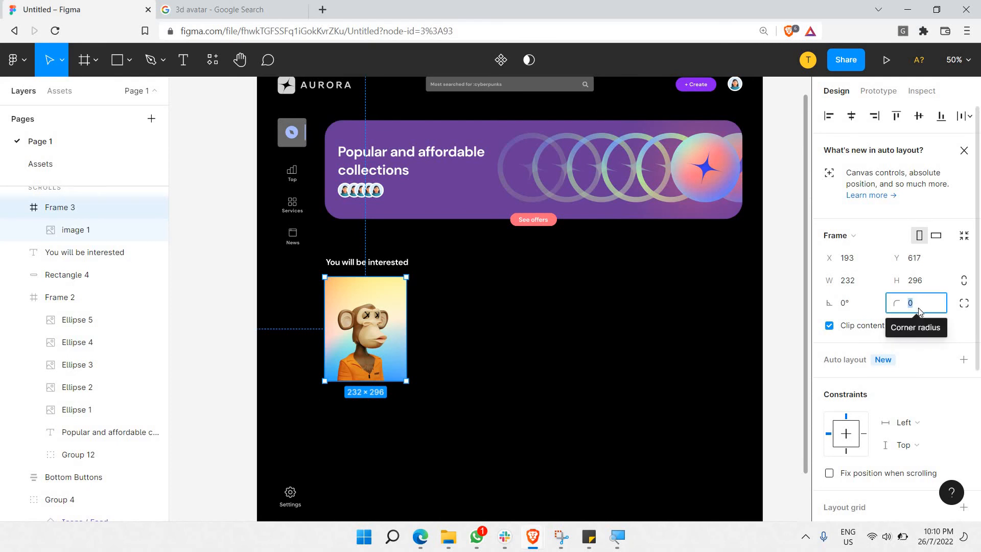
type("50")
key("Return")
left_click(918, 310)
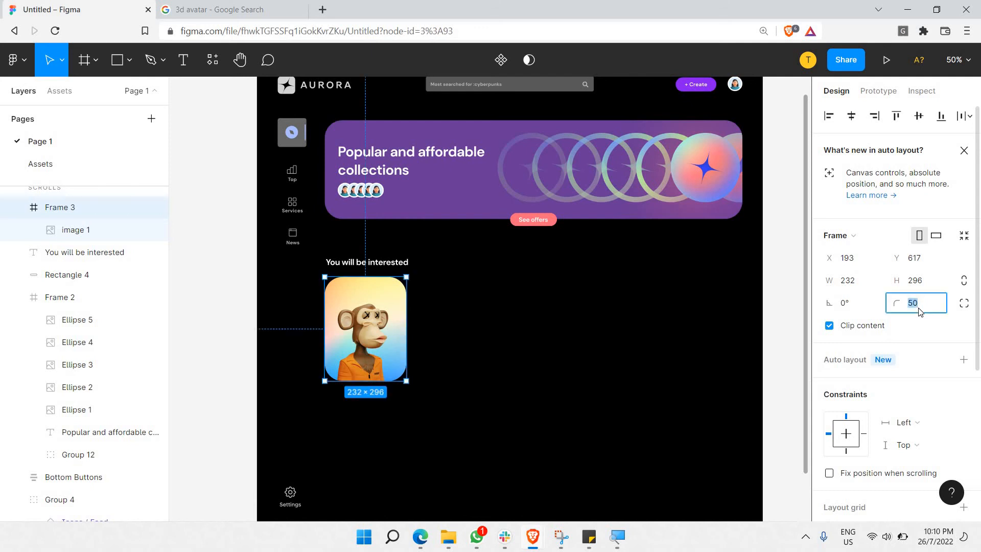
type("40")
key("Return")
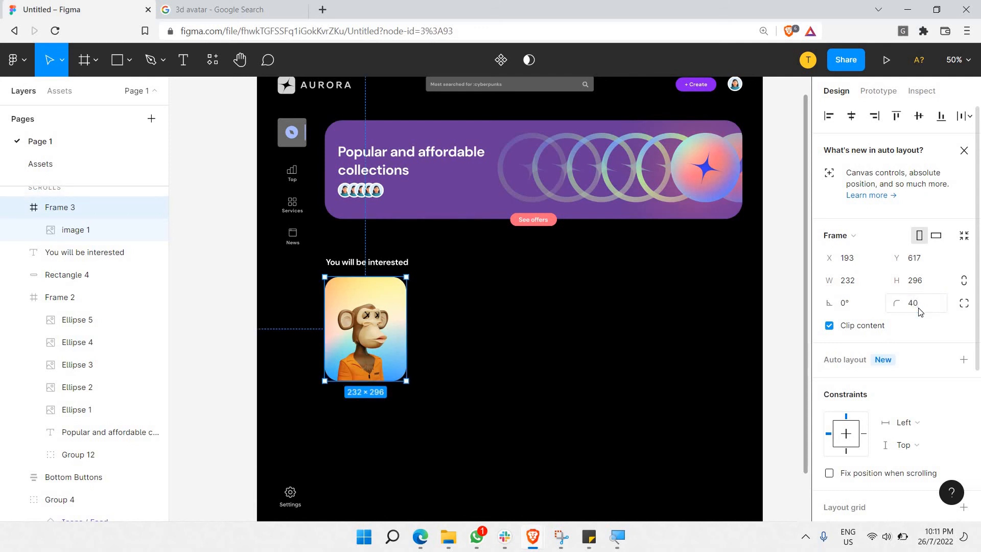
left_click(644, 342)
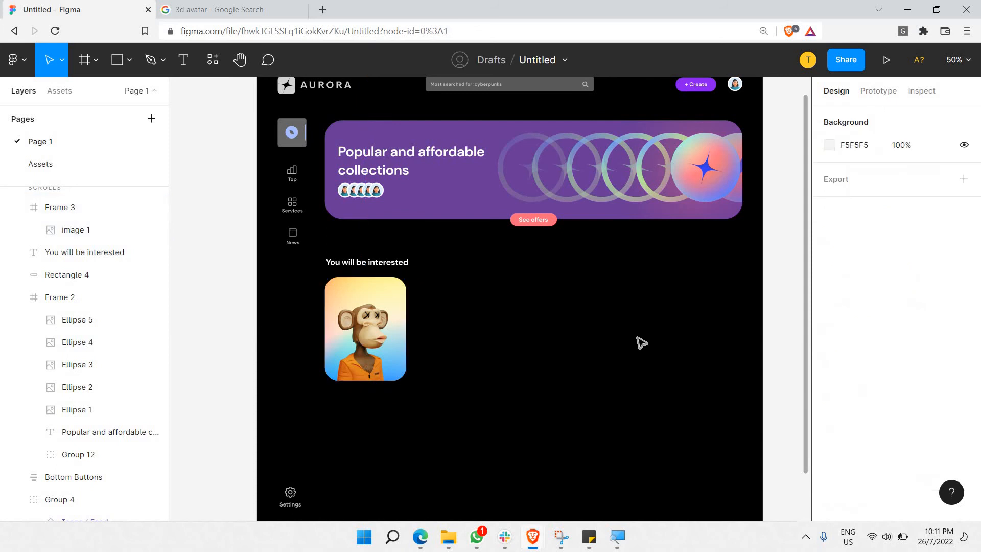
Copy the last avatar in the banner's row into the monkey card and place it near the lower-left corner at X 26, Y 236.
left_click(396, 335)
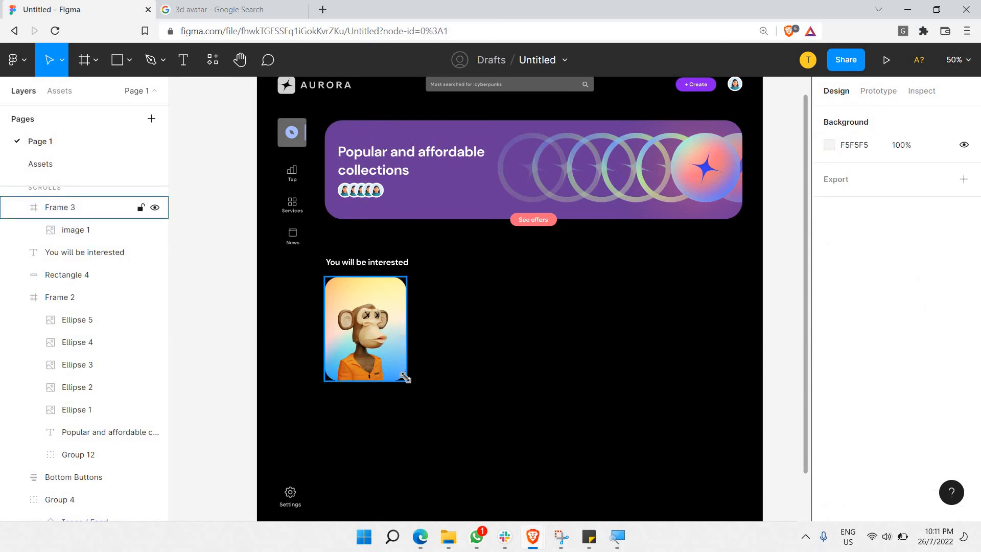
scroll(416, 377, "down", 3)
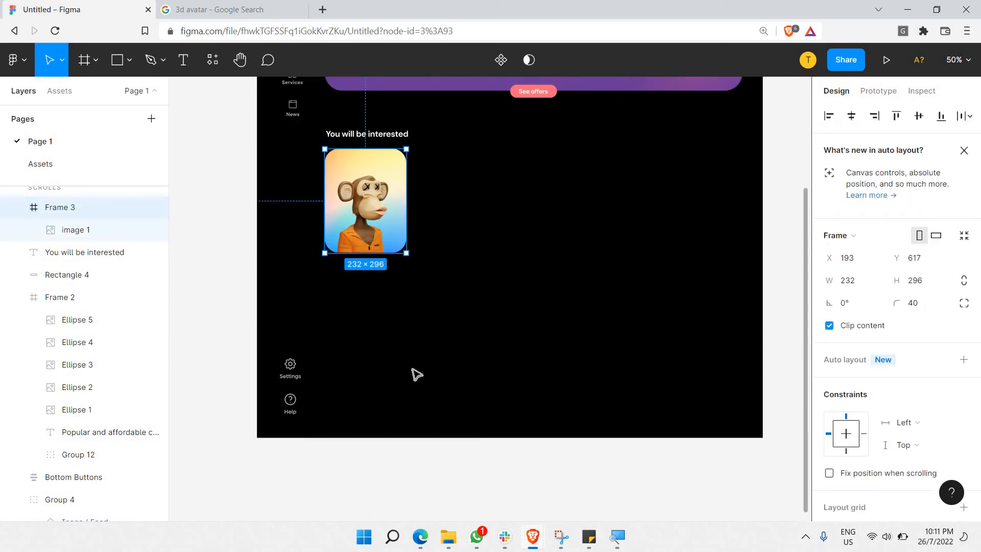
scroll(417, 374, "up", 2)
left_click(462, 277)
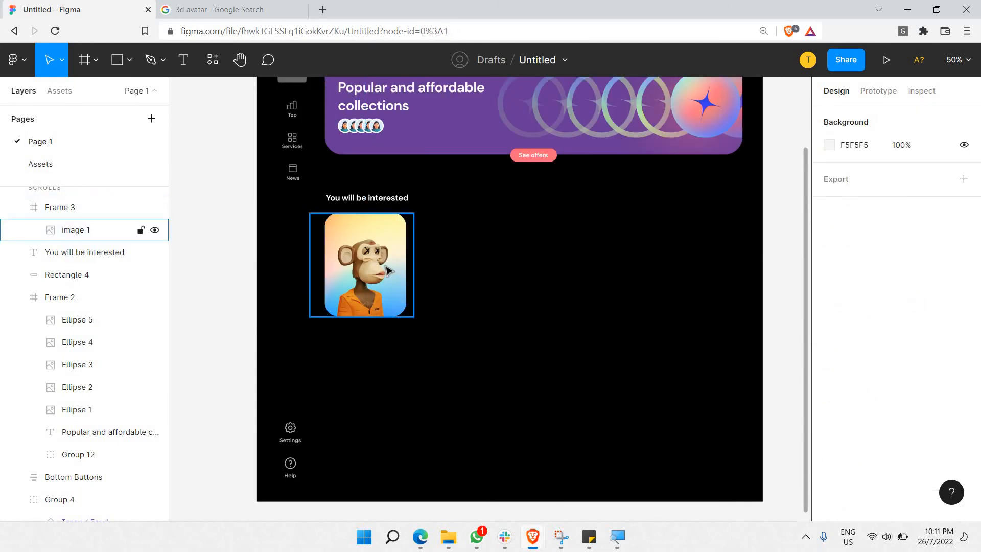
scroll(388, 270, "up", 3)
scroll(387, 269, "up", 4)
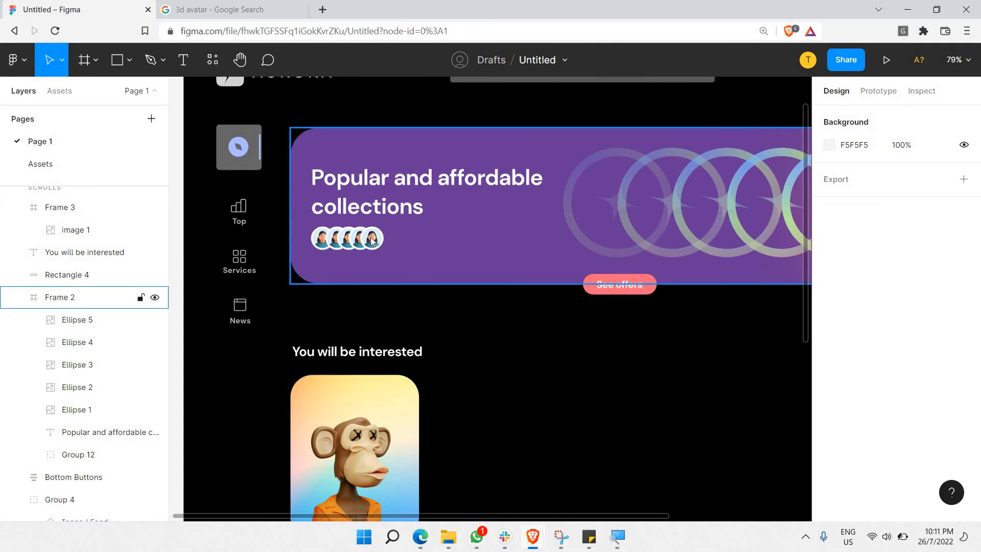
left_click(373, 239)
scroll(369, 302, "down", 4)
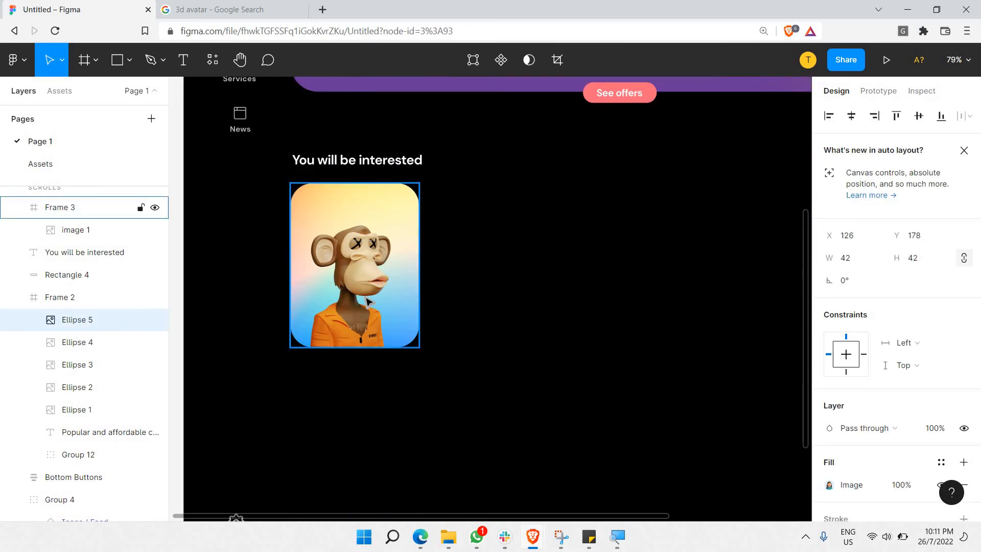
left_click(379, 302)
key("ctrl+v")
left_click_drag(364, 299, 318, 328)
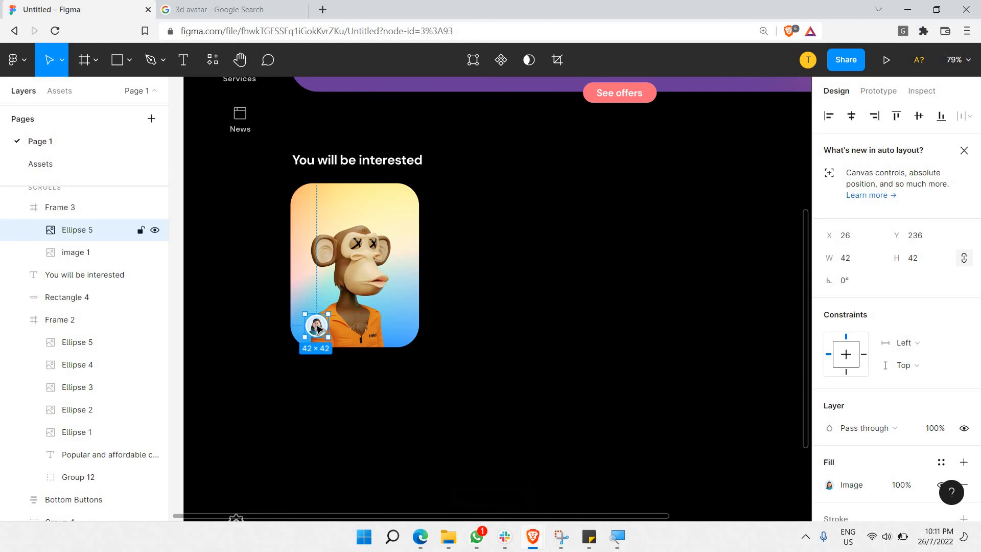
Add a drop shadow effect to the avatar on the monkey card, keeping the default shadow settings.
scroll(318, 328, "up", 6)
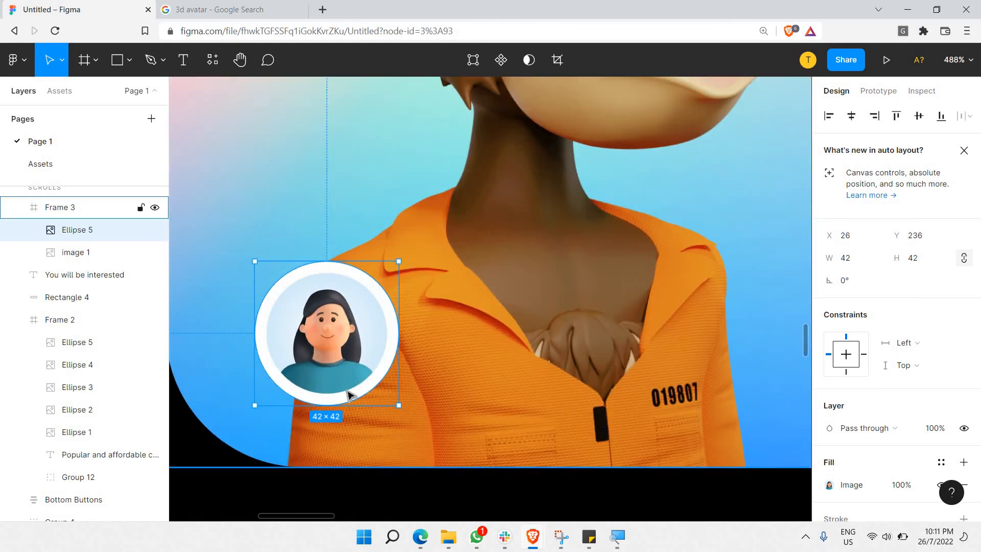
scroll(838, 381, "down", 1)
scroll(838, 380, "down", 3)
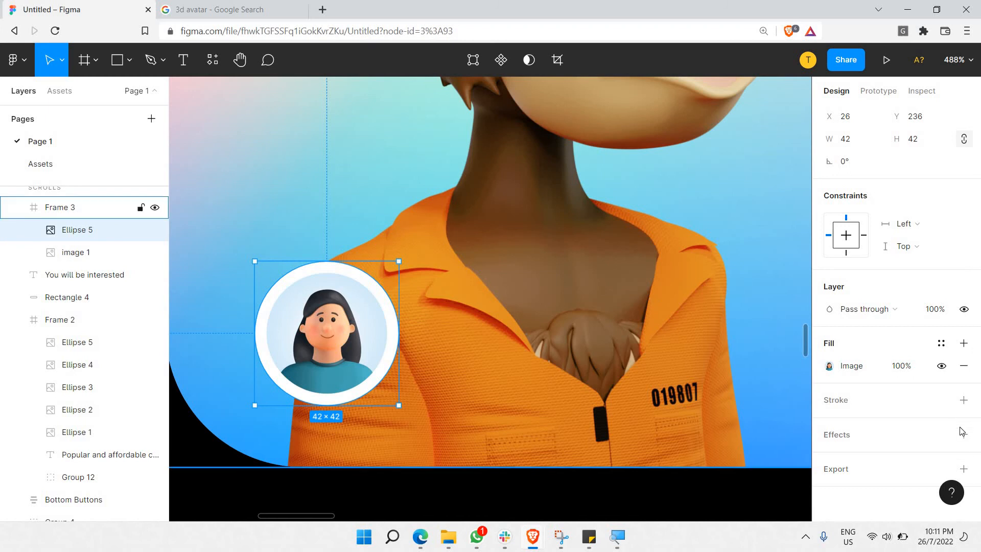
left_click(839, 434)
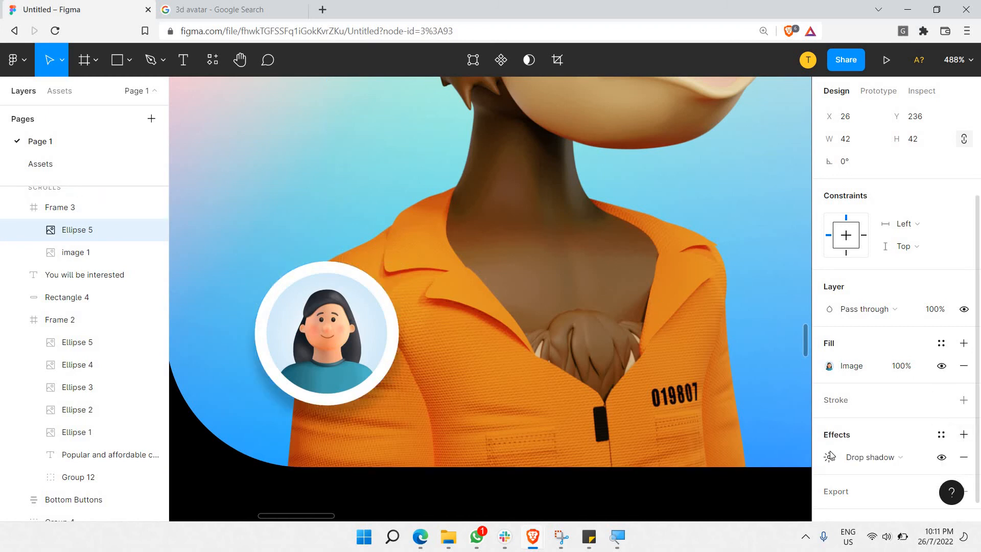
left_click(829, 457)
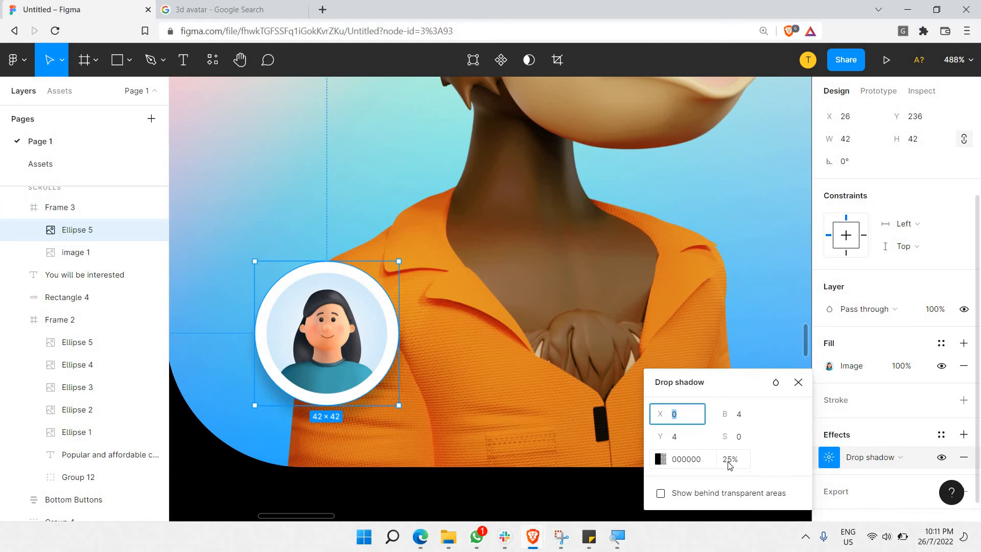
left_click(730, 460)
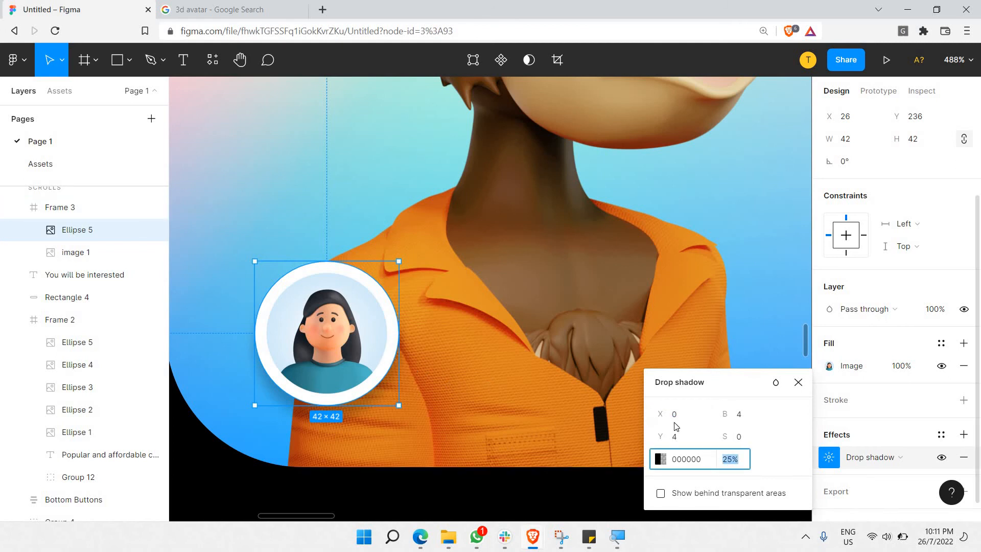
left_click(566, 384)
Move the avatar on the monkey card straight up to Y 213, keeping it at X 26.
scroll(669, 326, "down", 5)
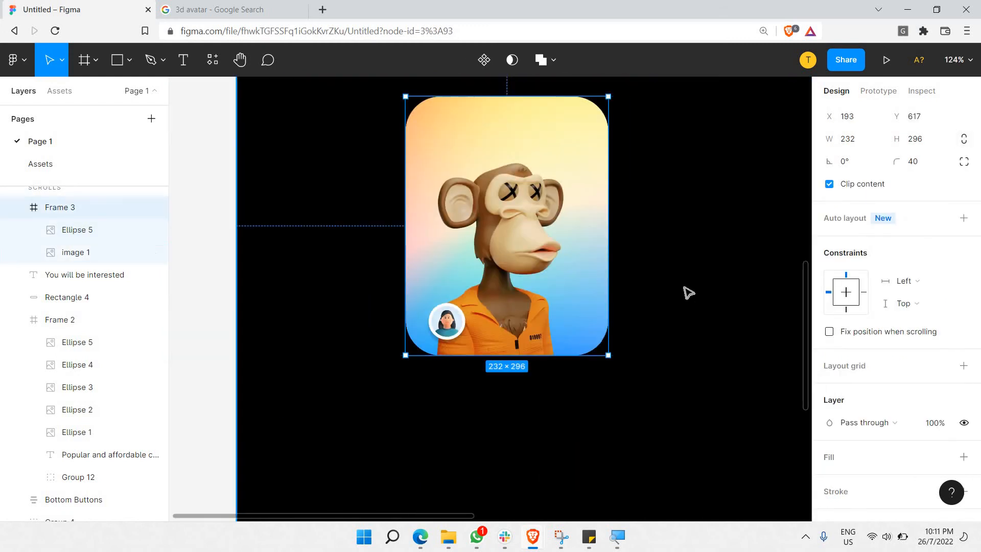
scroll(684, 289, "up", 2)
scroll(685, 289, "down", 2)
scroll(688, 292, "down", 5)
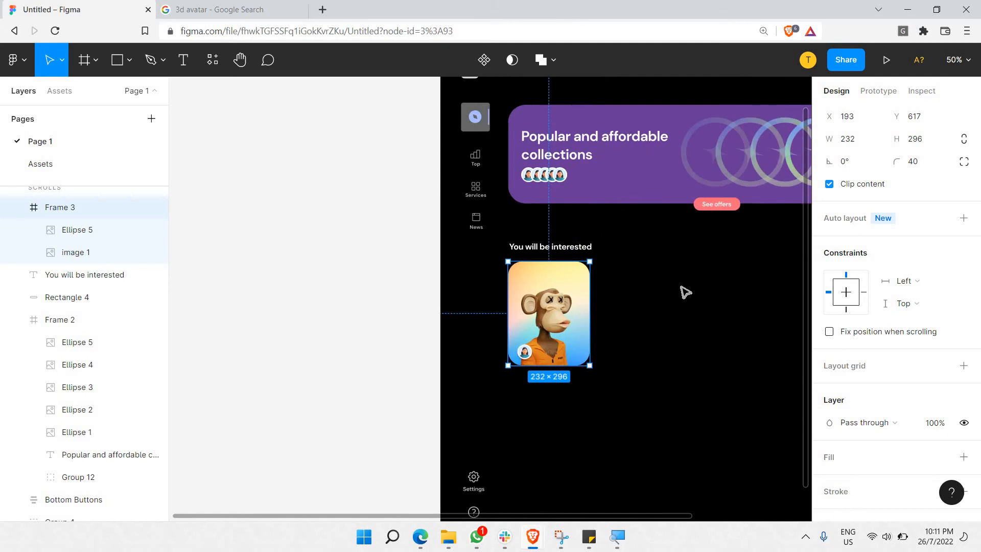
scroll(399, 342, "up", 7)
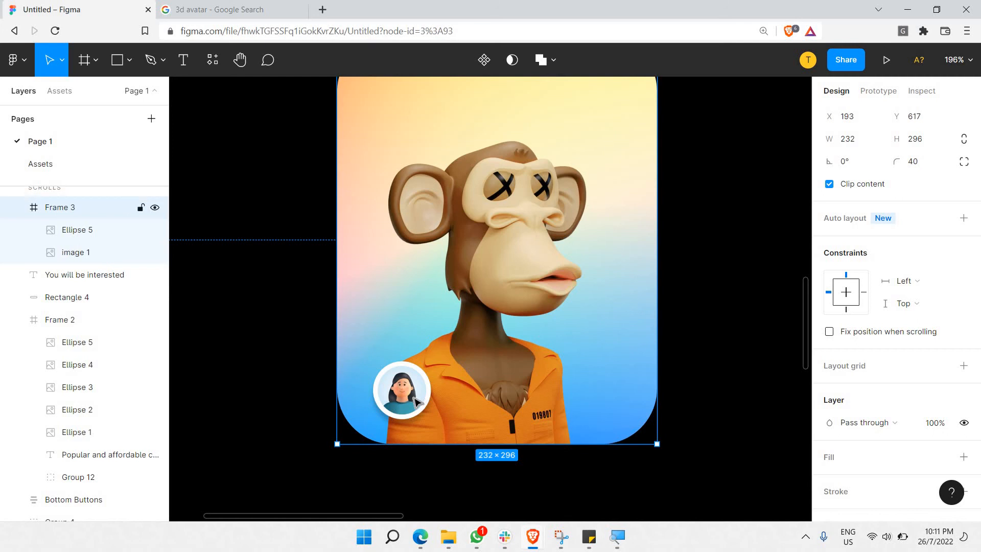
left_click_drag(416, 402, 416, 370)
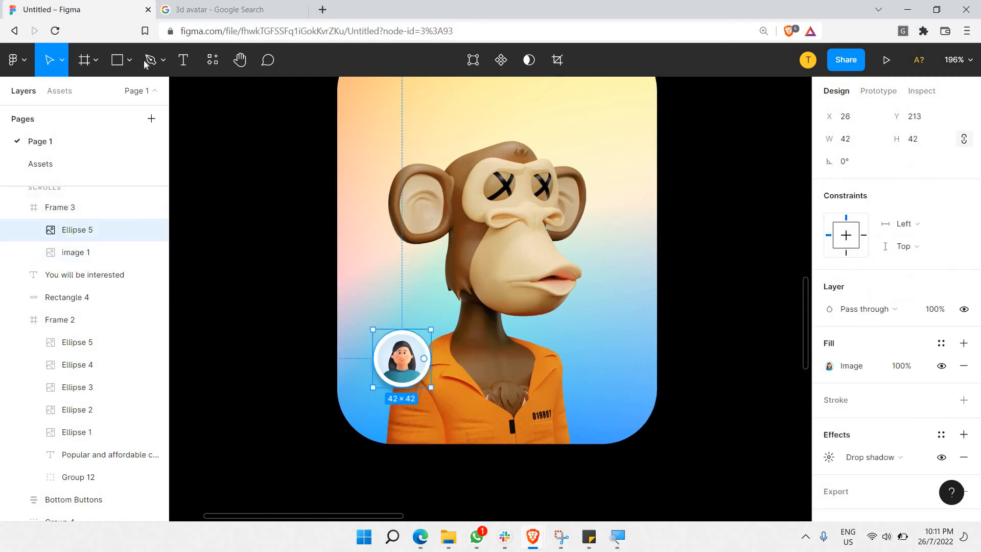
Draw a text box about 171 × 16 below the avatar at X 32, Y 265, with font size 16.
left_click(183, 60)
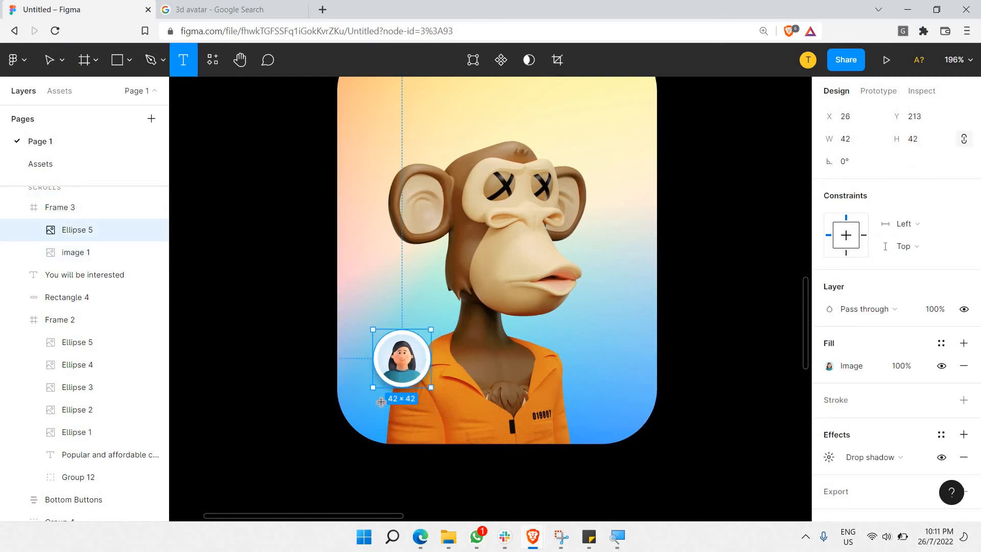
left_click_drag(381, 401, 617, 423)
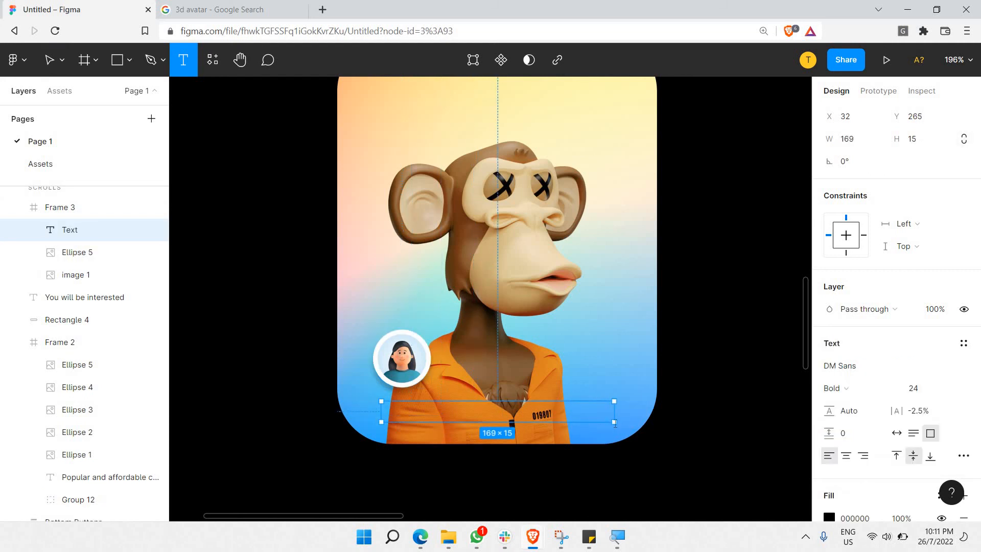
left_click(949, 388)
left_click(941, 365)
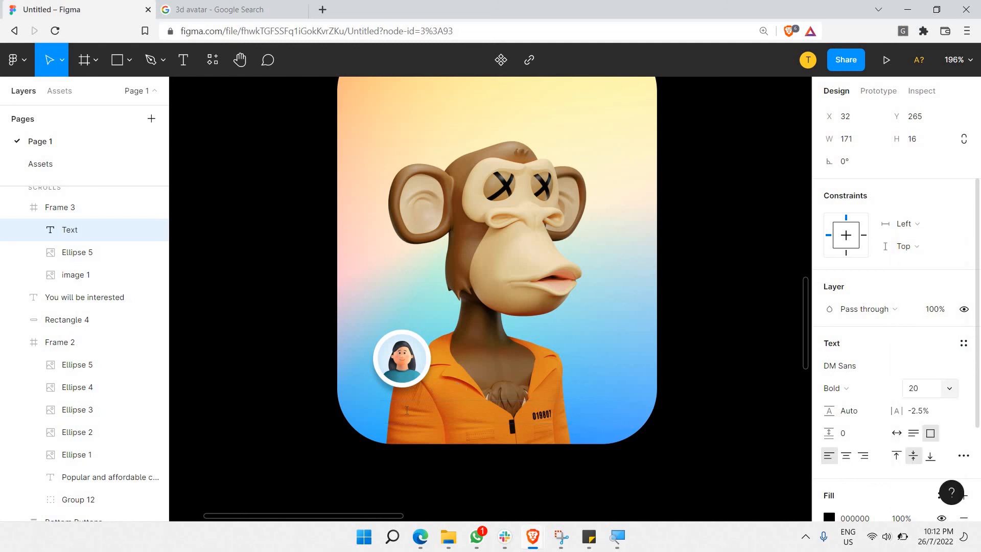
left_click(949, 387)
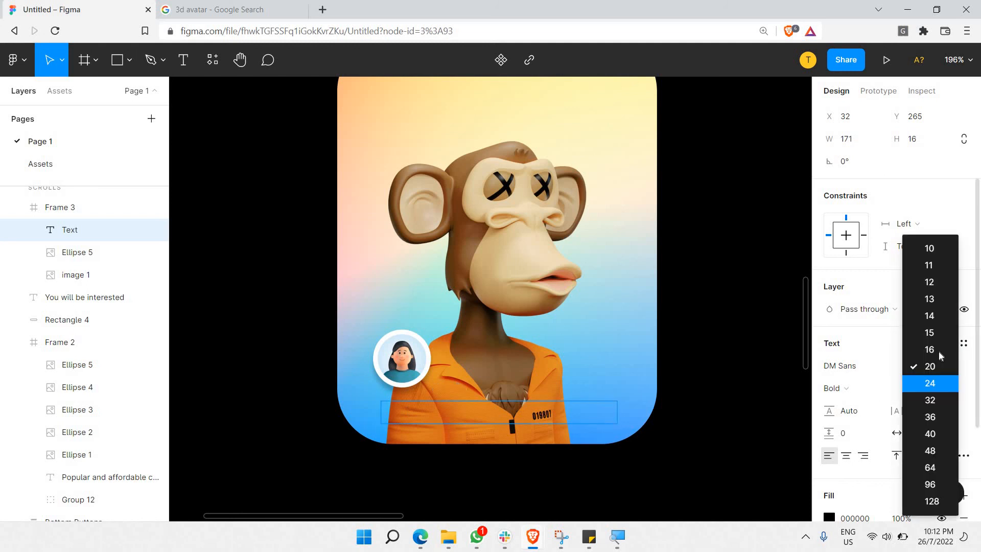
key("Return")
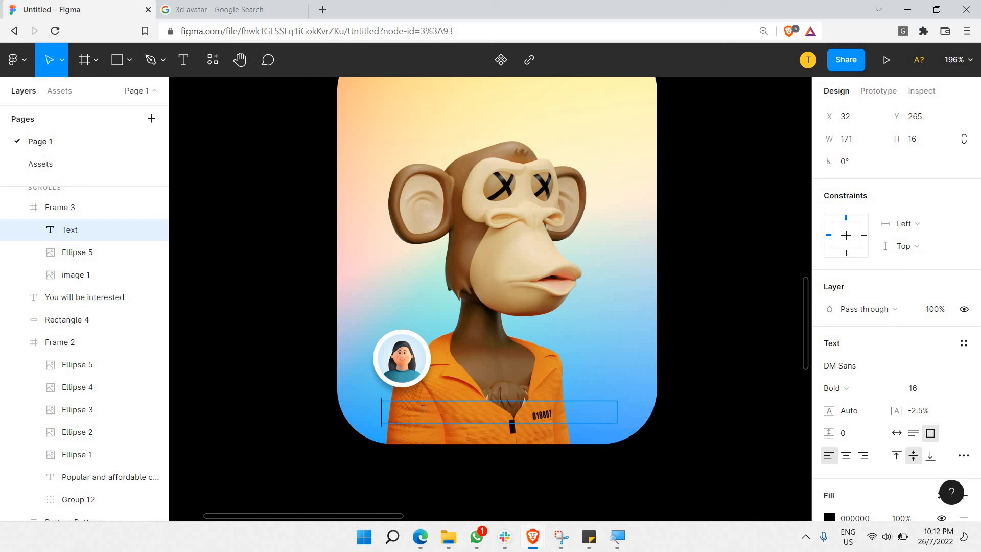
Enter the placeholder full name in the text box below the avatar and set its text fill to FFFFFF.
type("John ")
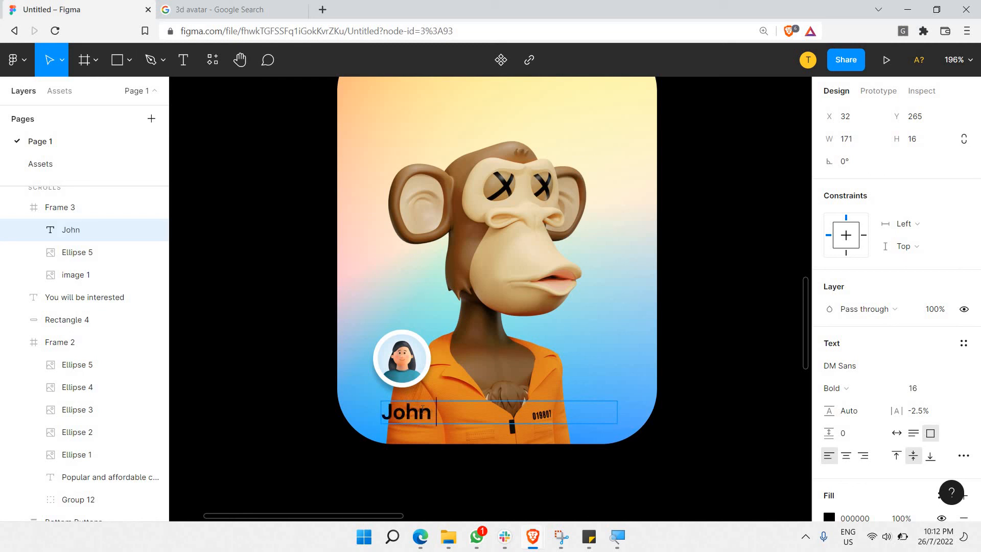
type("Dow")
key("BackSpace")
type("e")
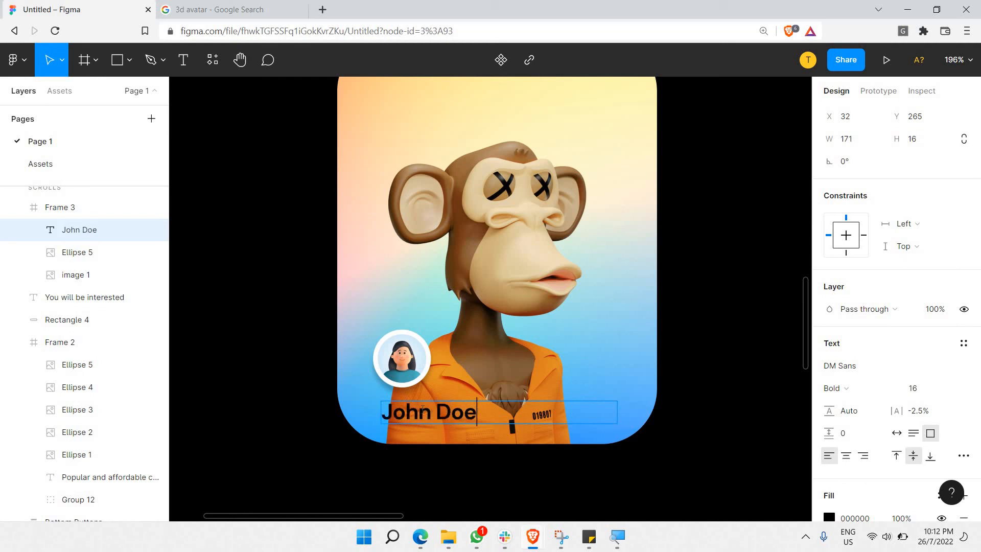
key("ctrl+a")
scroll(940, 424, "down", 3)
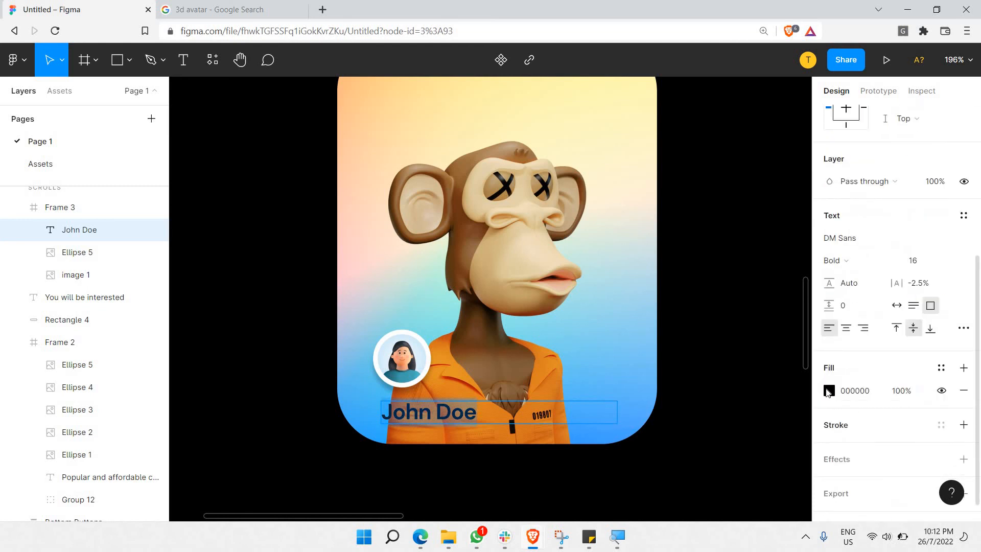
type("ffffff")
key("Return")
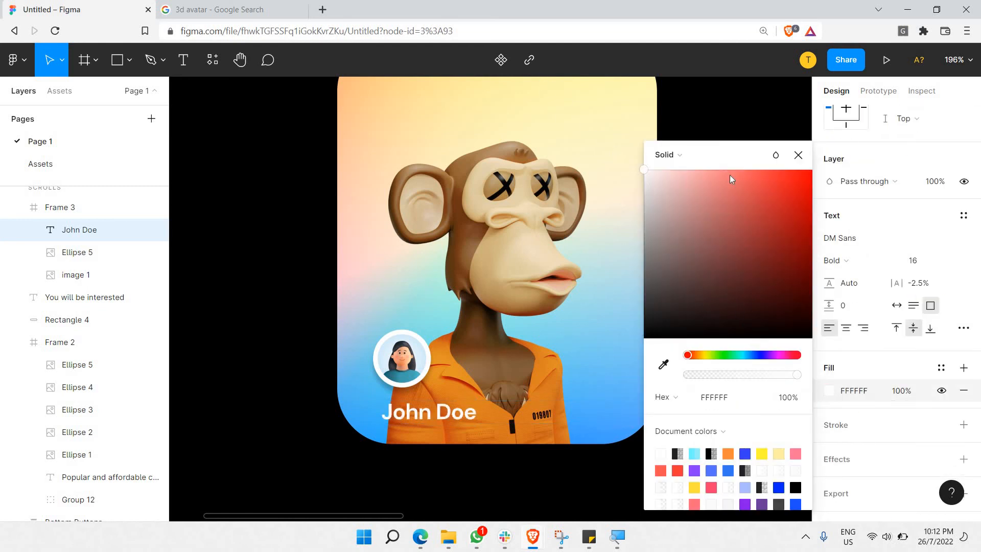
key("Escape")
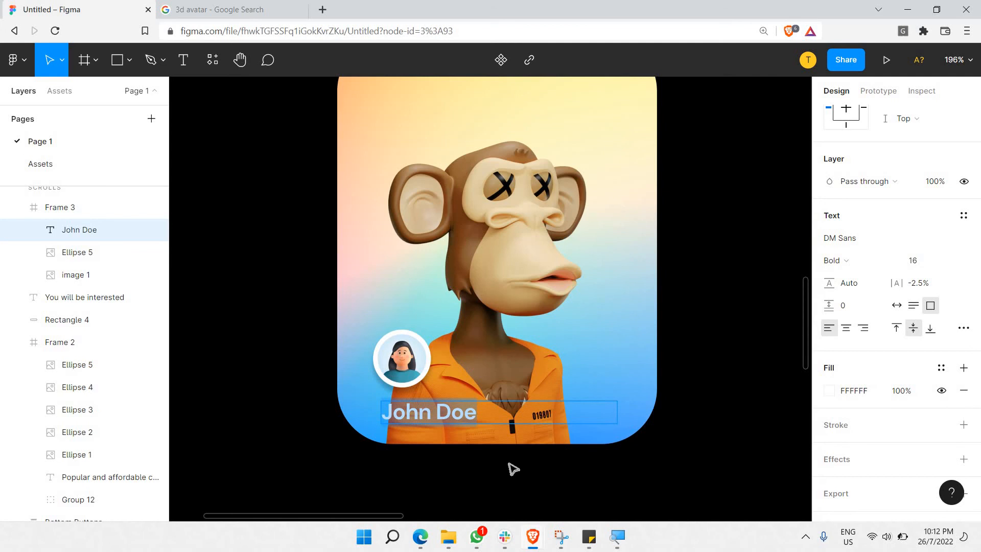
key("Escape")
left_click(460, 460)
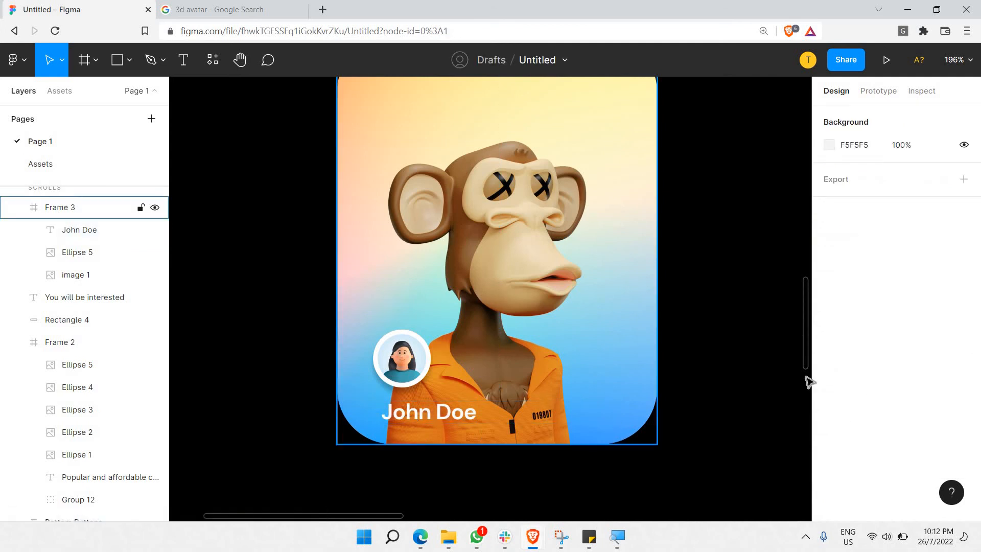
Add a drop shadow effect to the name text on the monkey card and deselect it.
left_click(428, 415)
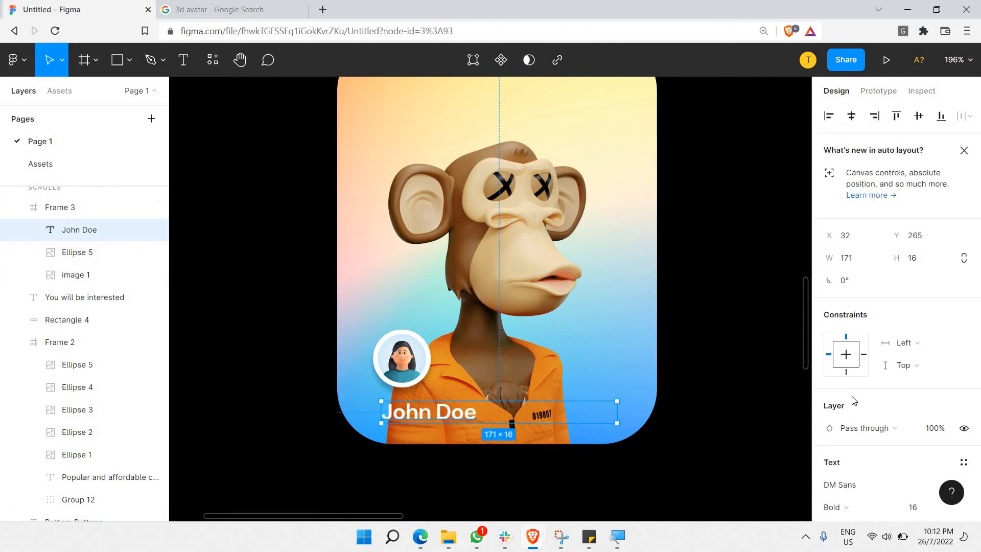
scroll(855, 424, "down", 5)
left_click(963, 450)
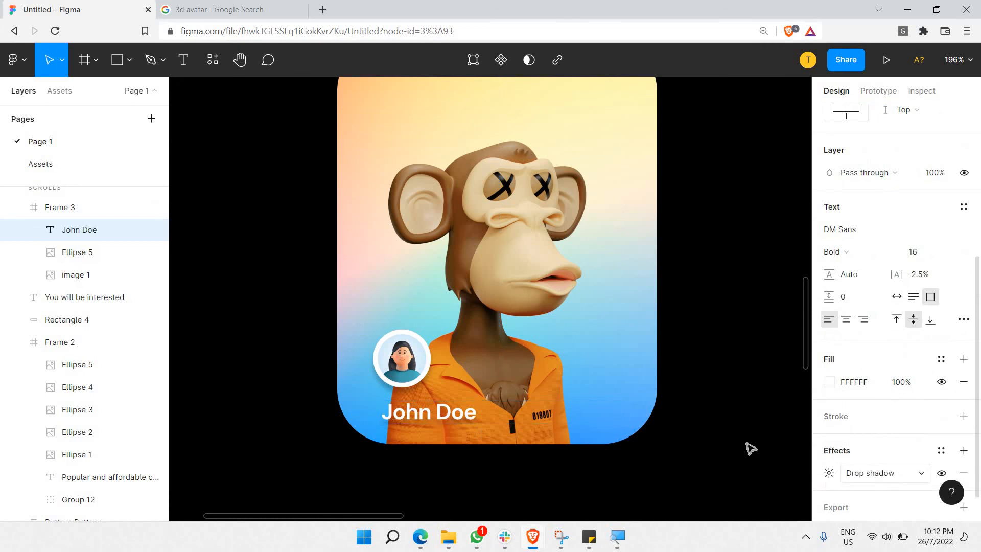
key("Escape")
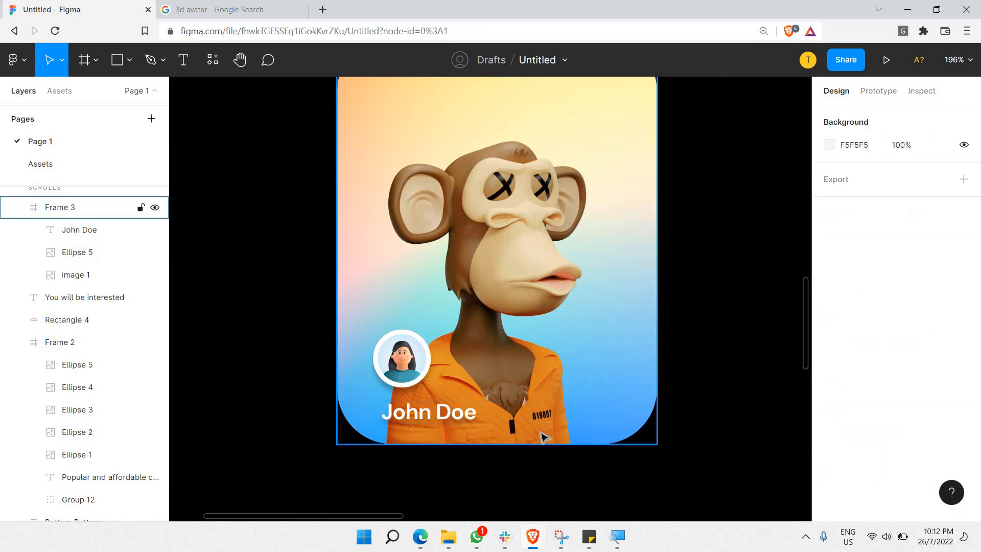
scroll(638, 471, "down", 5)
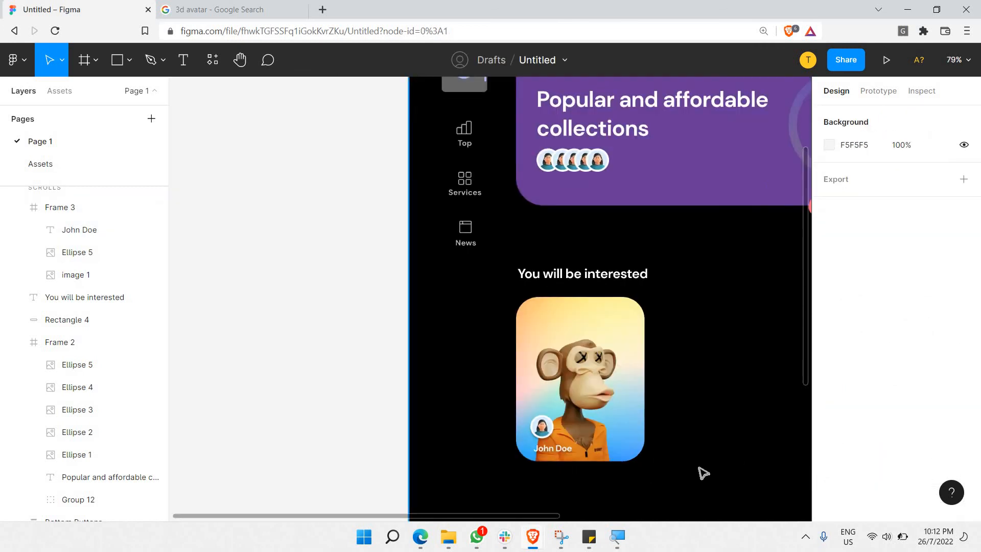
scroll(700, 471, "right", 3)
scroll(685, 455, "down", 3)
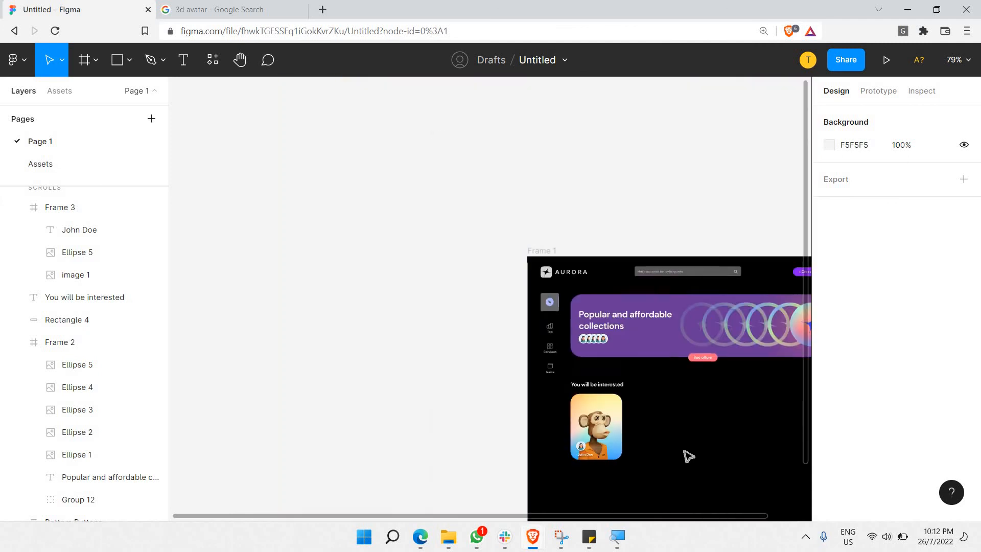
Duplicate the monkey card and place the copy beside the original at X 446, Y 617.
scroll(686, 456, "up", 3)
scroll(685, 456, "right", 3)
scroll(686, 456, "down", 2)
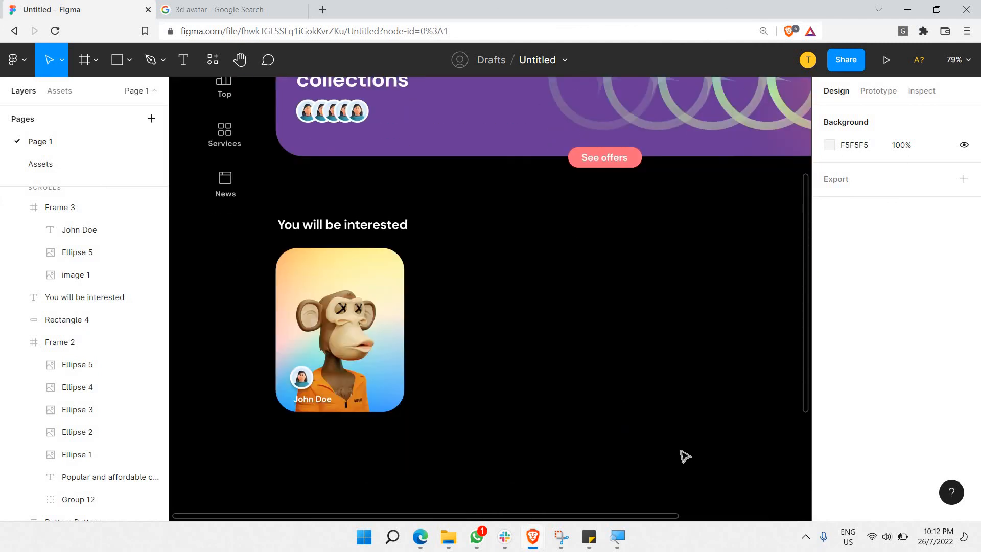
scroll(683, 455, "down", 3)
scroll(405, 383, "right", 3)
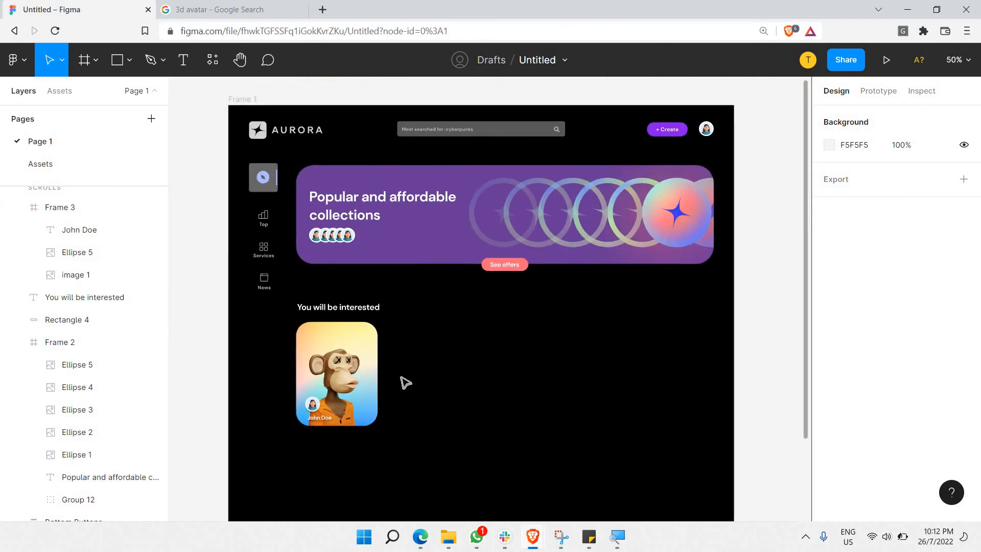
left_click(371, 358)
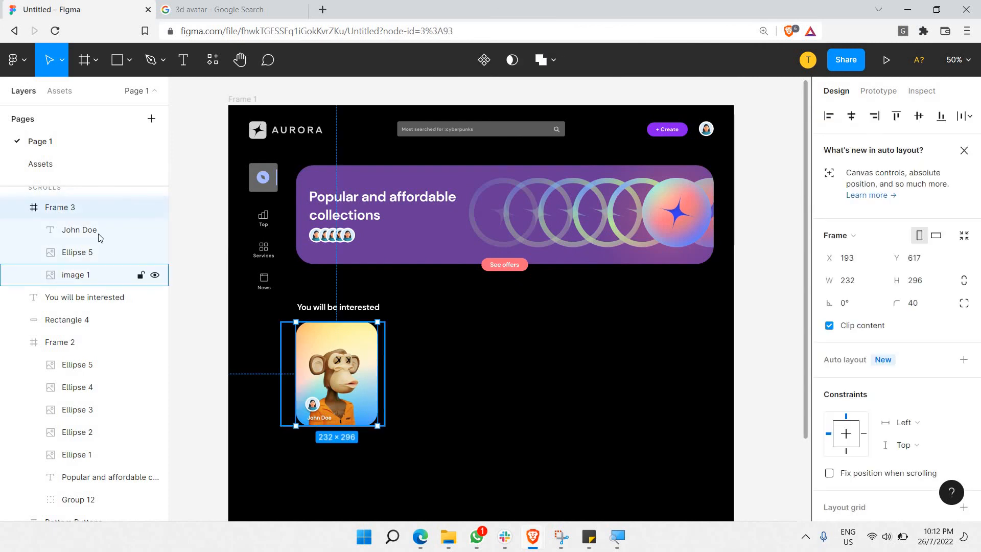
left_click(40, 208)
left_click(18, 208)
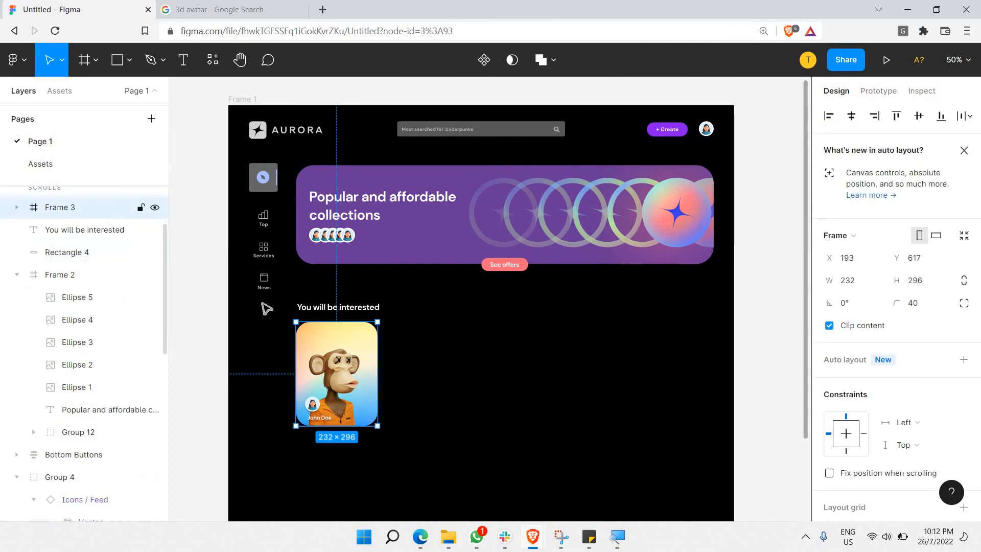
key("ctrl+v")
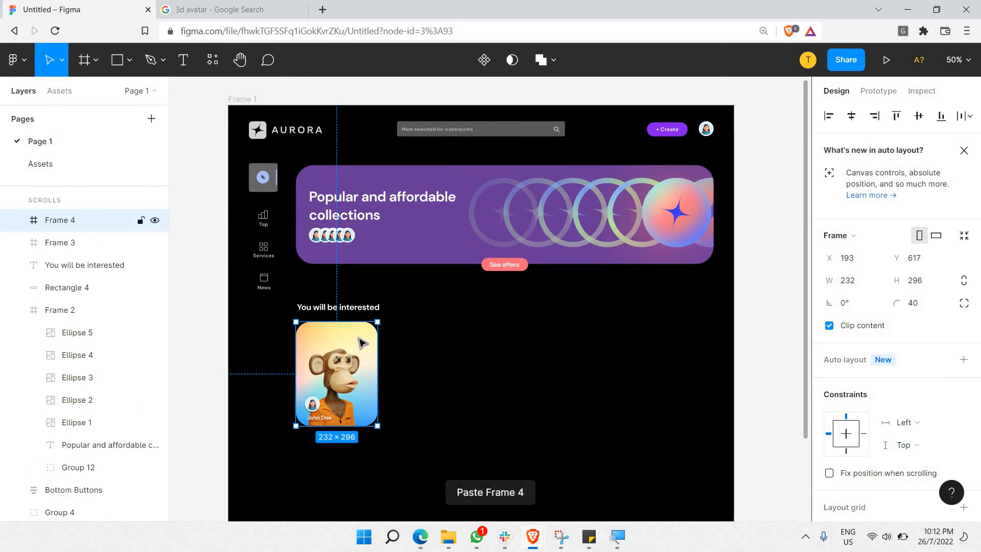
left_click_drag(368, 343, 458, 354)
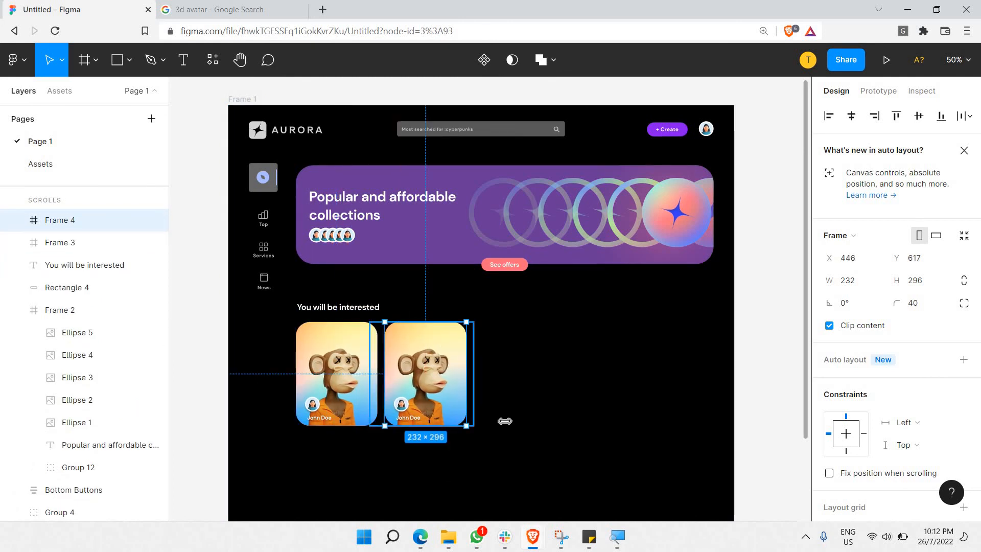
Duplicate both monkey cards together and place the pair beside them in the same row with 21 spacing, at Y 617.
left_click_drag(529, 485, 295, 320)
key("ctrl+c")
key("ctrl+v")
left_click_drag(422, 402, 595, 410)
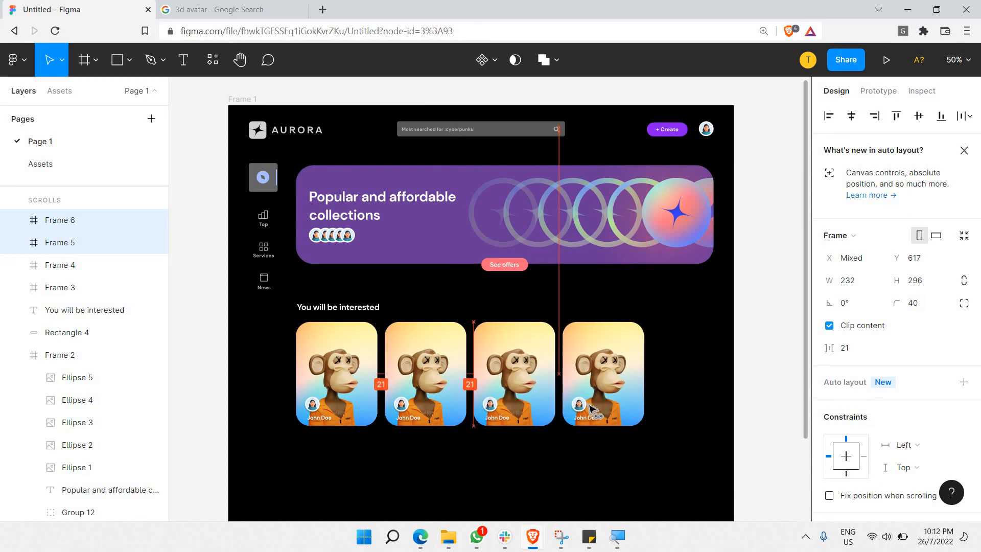
left_click(635, 445)
Paste a fifth monkey card at the end of the row at X 1205, Y 617, and deselect it.
scroll(635, 445, "right", 5)
scroll(503, 425, "left", 5)
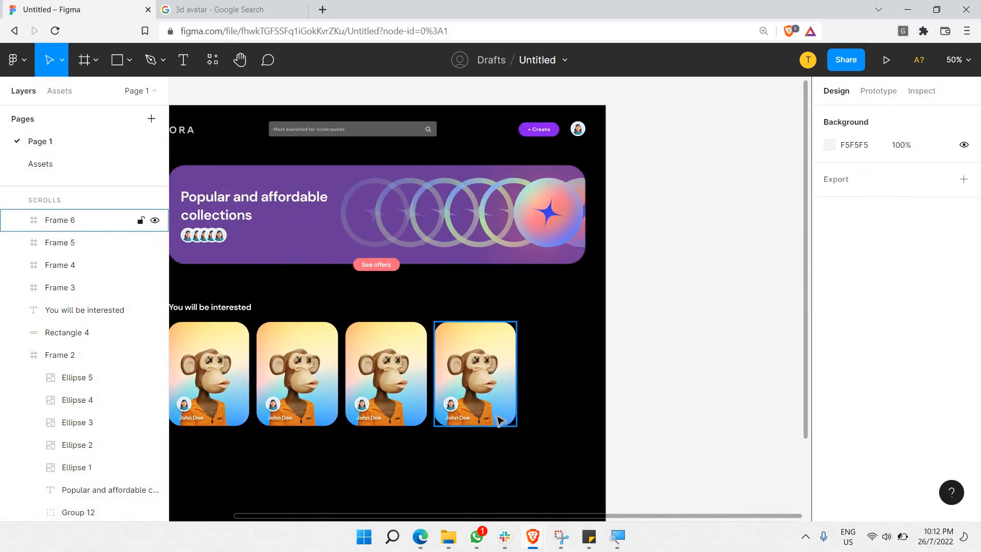
key("ctrl+v")
left_click_drag(559, 425, 585, 432)
scroll(562, 470, "left", 5)
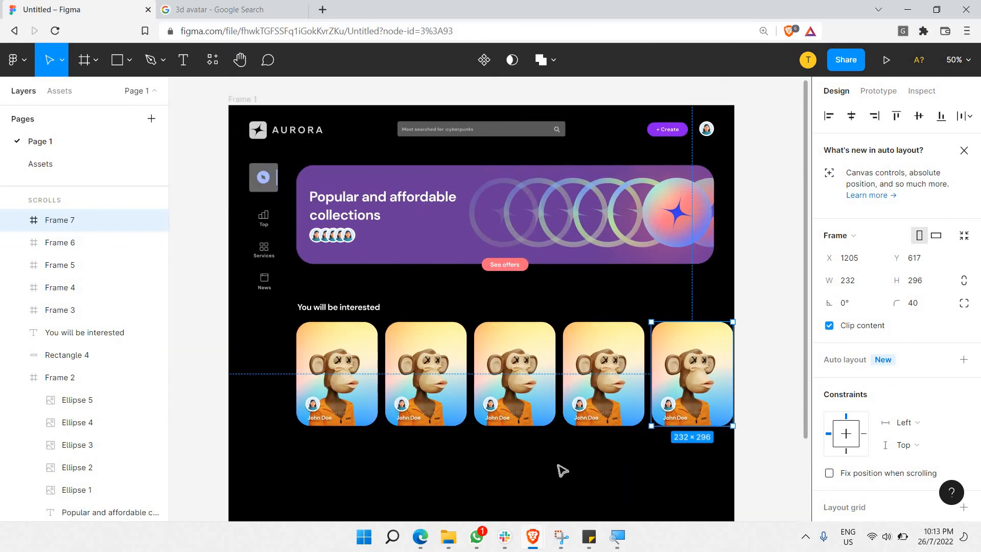
left_click(590, 466)
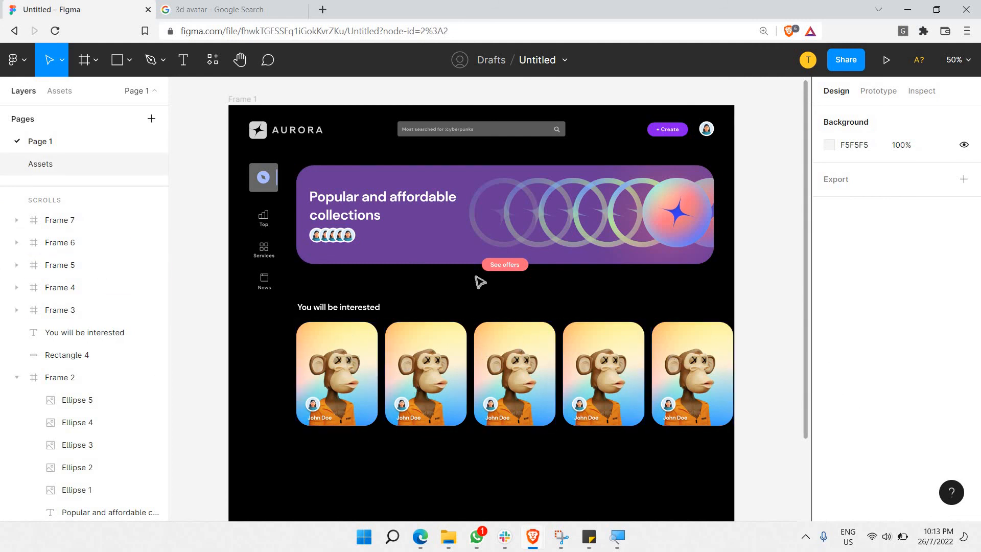
Copy the cigar-smoking monkey image from the Assets page and paste it above image 1 inside the second card on Page 1.
left_click(40, 163)
left_click(475, 276)
left_click(68, 142)
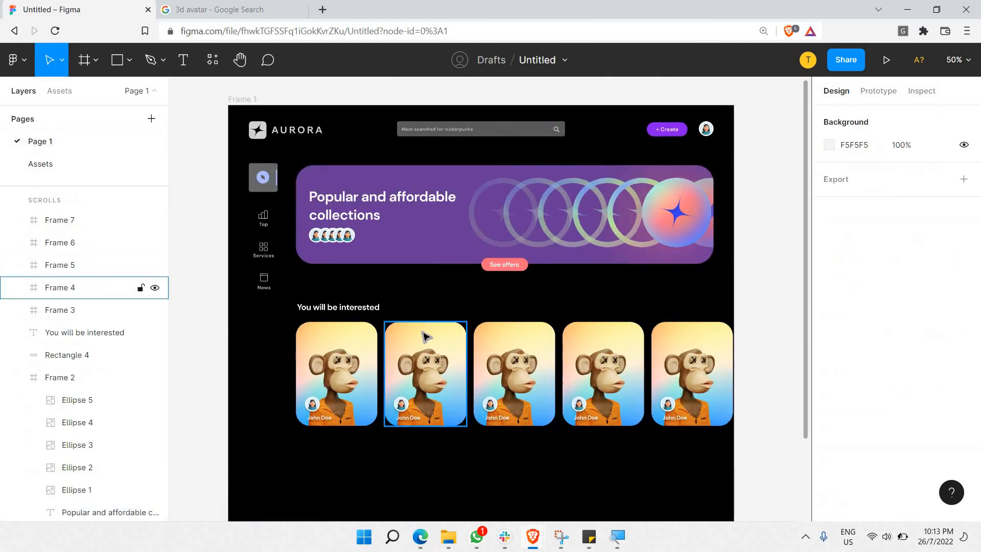
left_click(426, 337)
double_click(426, 337)
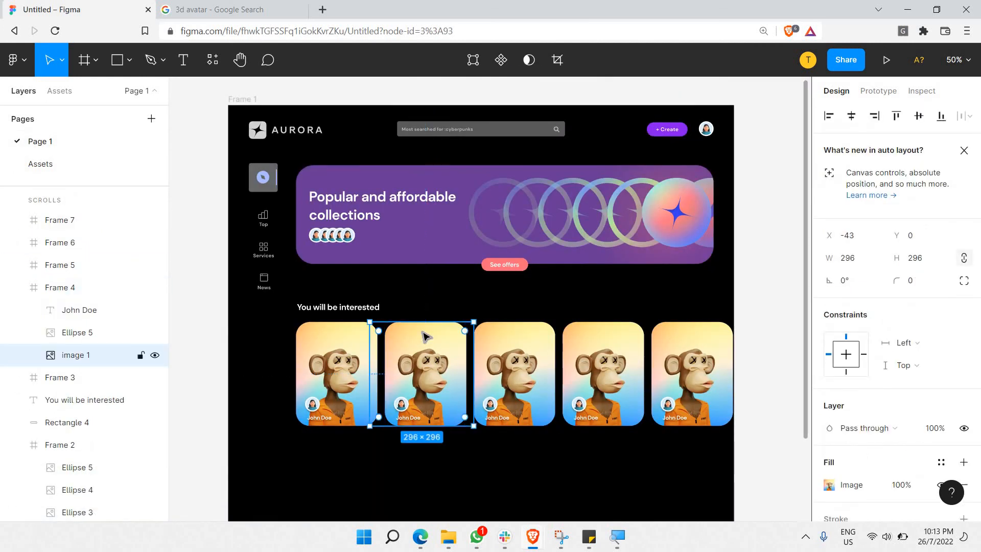
double_click(426, 337)
key("Escape")
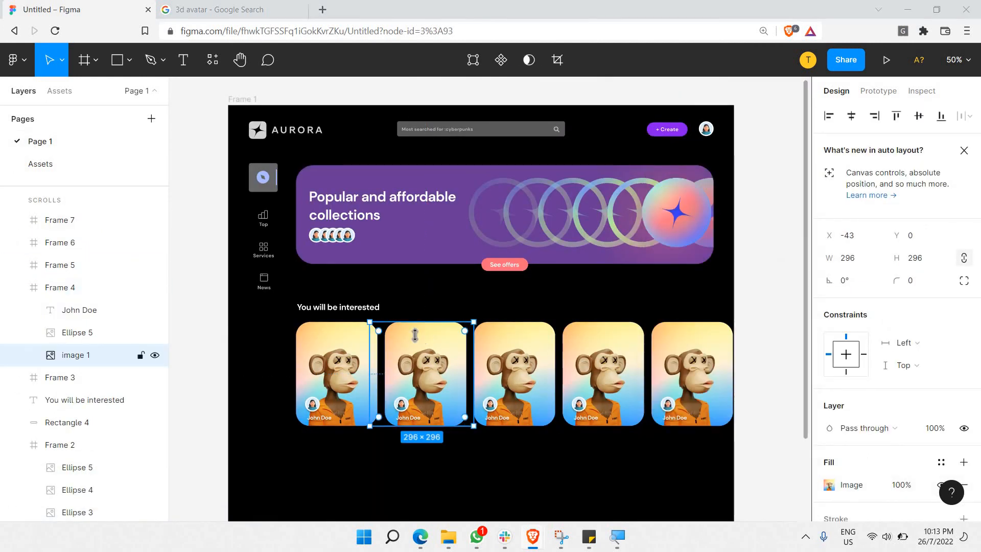
key("ctrl+v")
Align the pasted cigar monkey image with the second card's upper edge at Y 0, enlarge it to cover the card, and deselect it.
key("super+n")
left_click_drag(383, 332, 372, 321)
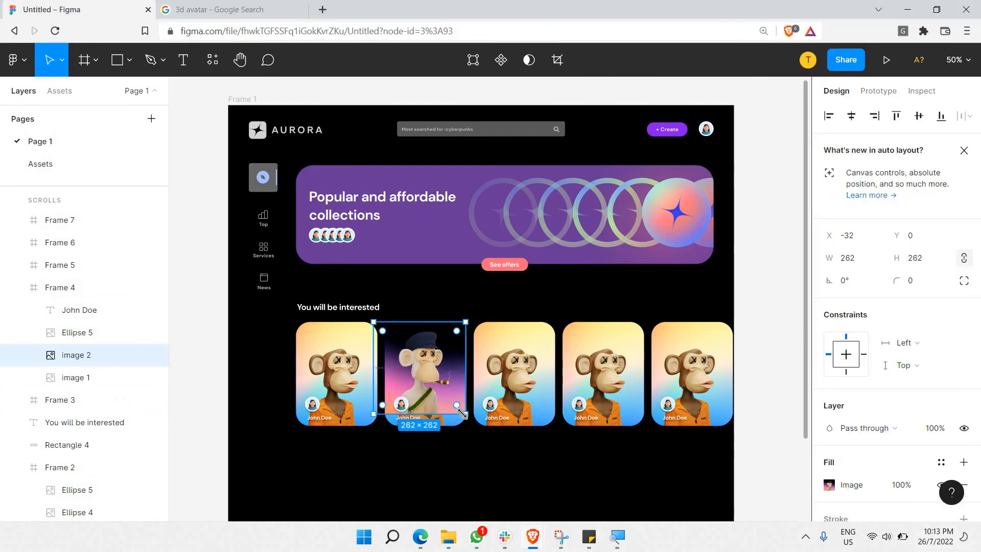
left_click_drag(466, 417, 477, 426)
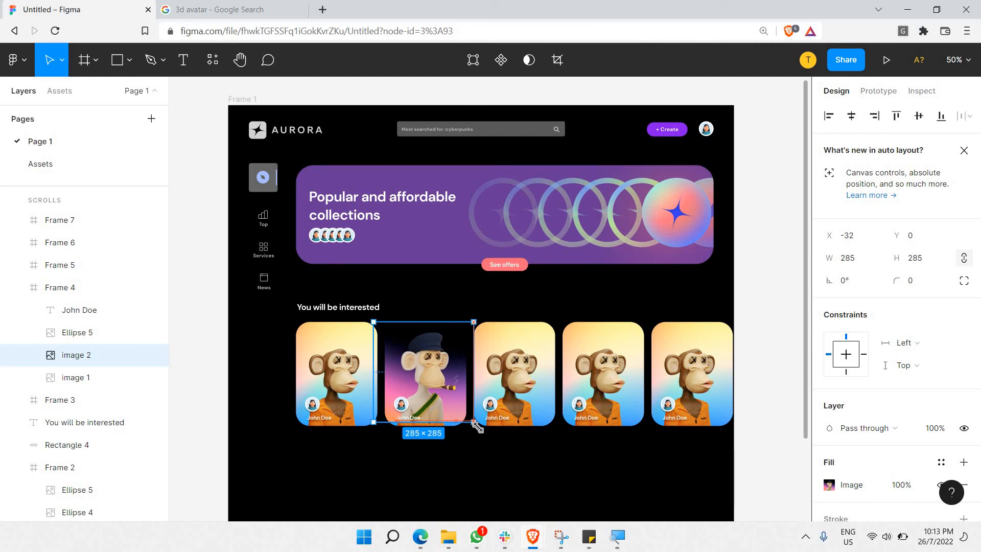
left_click(455, 308)
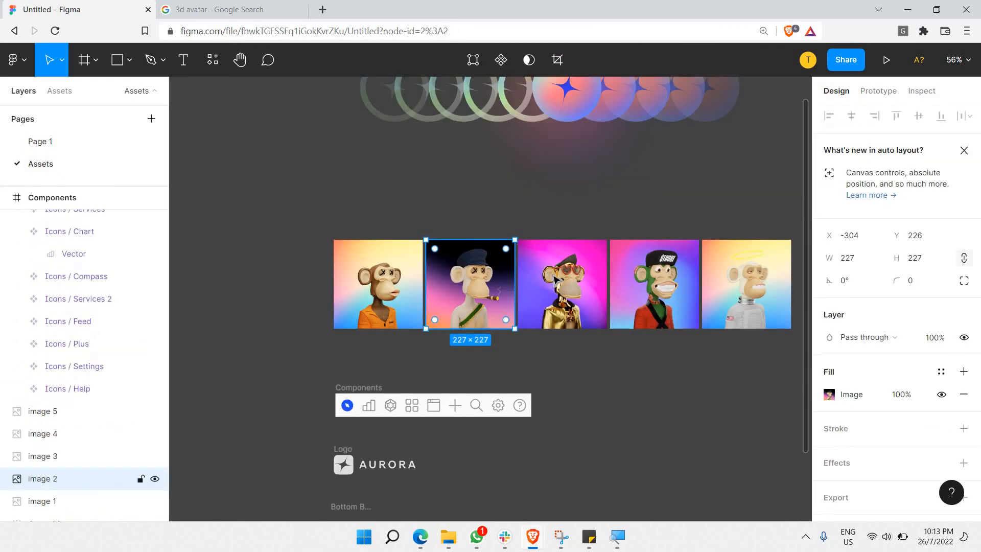
Copy the gold-suited monkey image (image 3) from the Assets page into the third card and enlarge it to 296 × 296 at X -31, Y 0.
left_click(554, 279)
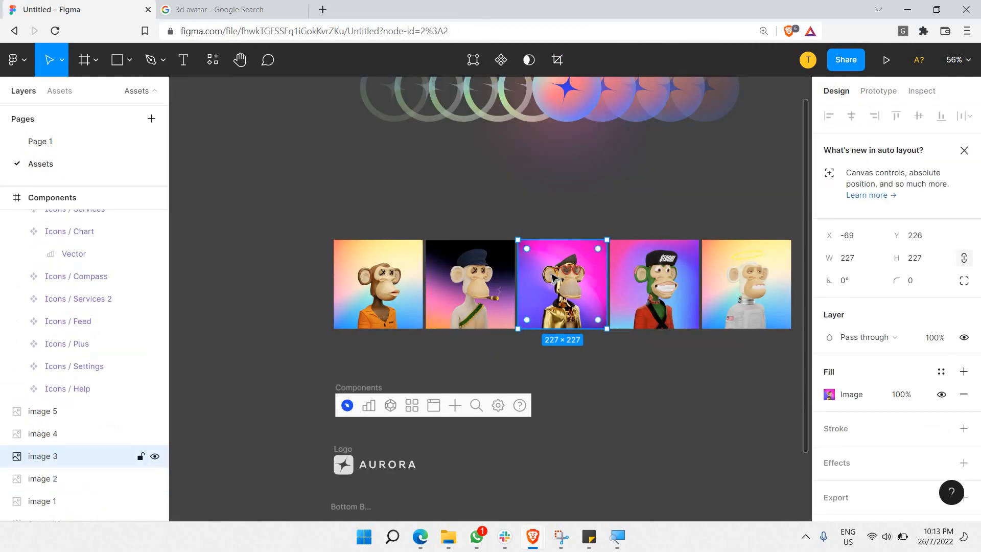
left_click(49, 145)
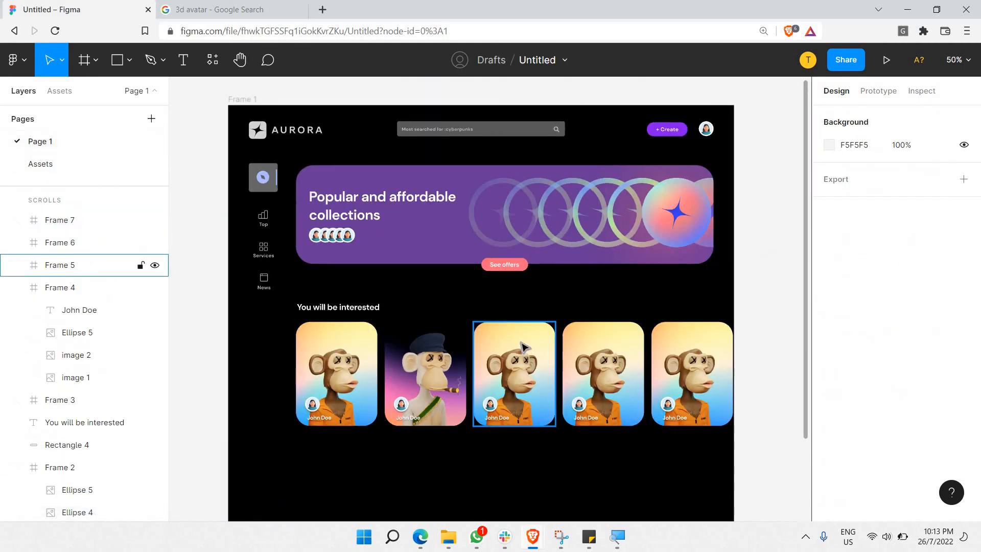
left_click(524, 348)
key("ctrl+v")
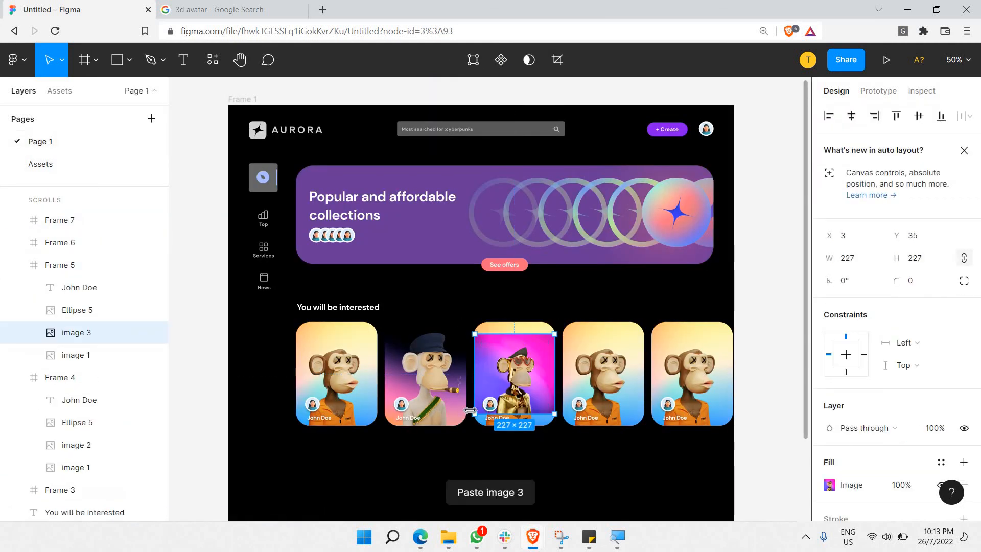
left_click_drag(466, 417, 462, 426)
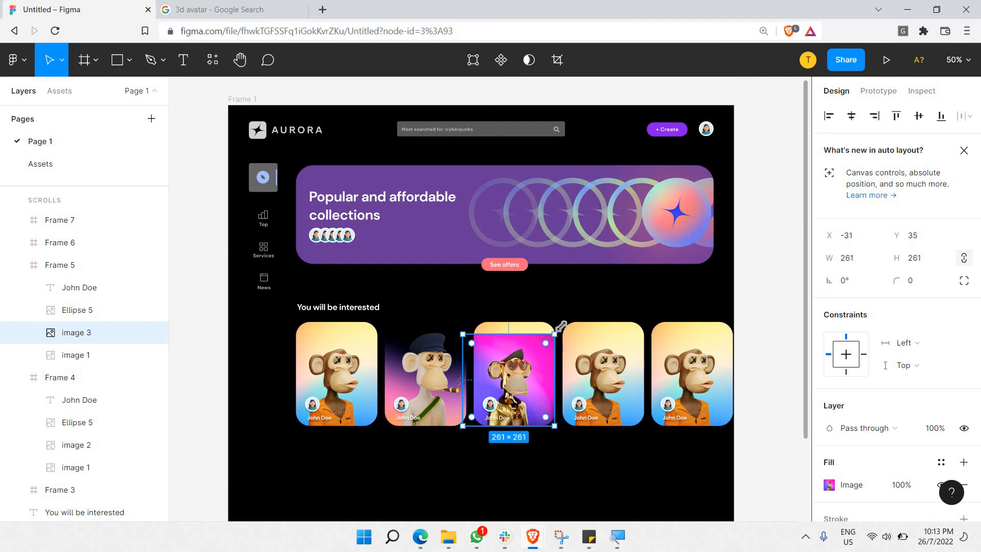
left_click_drag(561, 325, 567, 321)
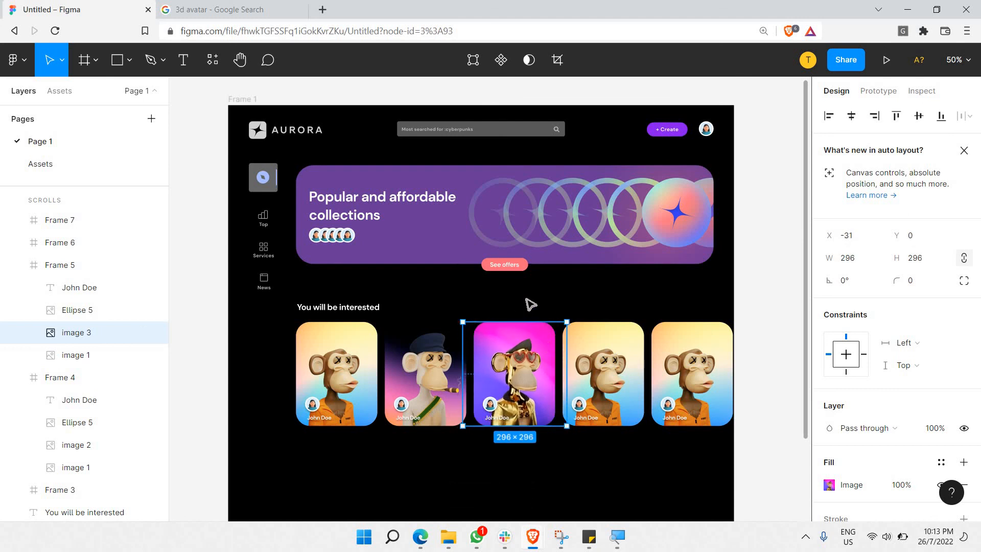
left_click(516, 306)
Copy the green monkey image (image 4) from the Assets page into the fourth card and enlarge it to 296 × 296 at X -31, Y 0.
left_click(59, 170)
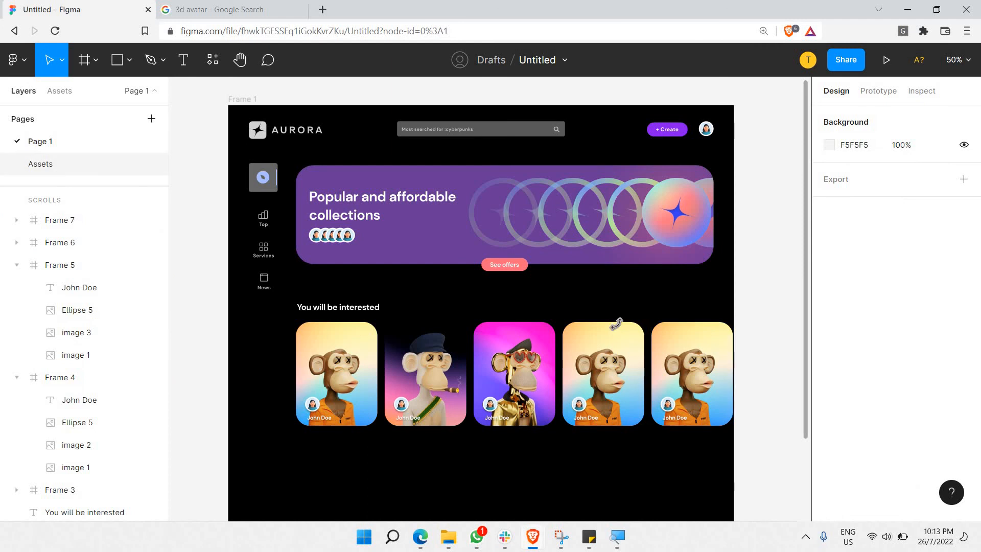
left_click(664, 288)
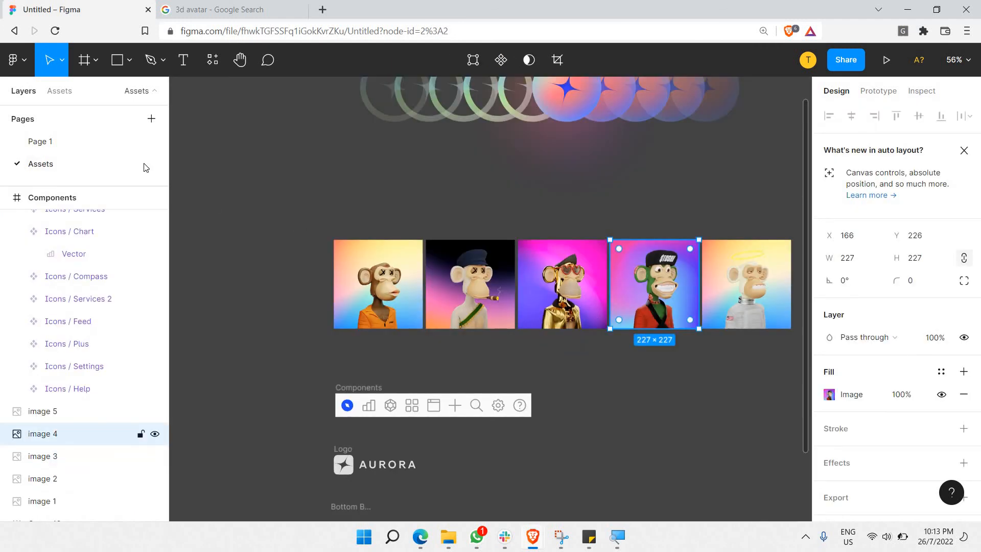
left_click(104, 150)
left_click(608, 348)
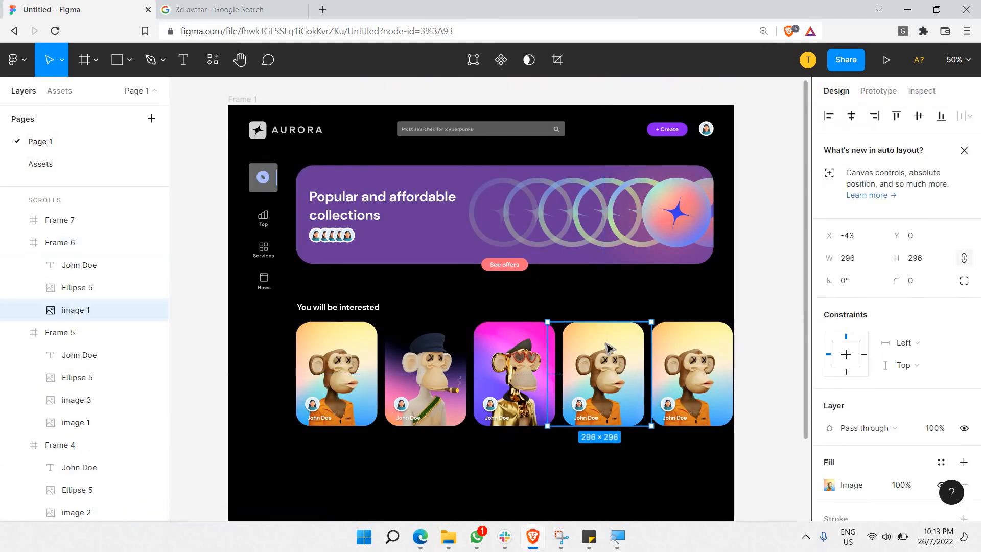
key("ctrl+v")
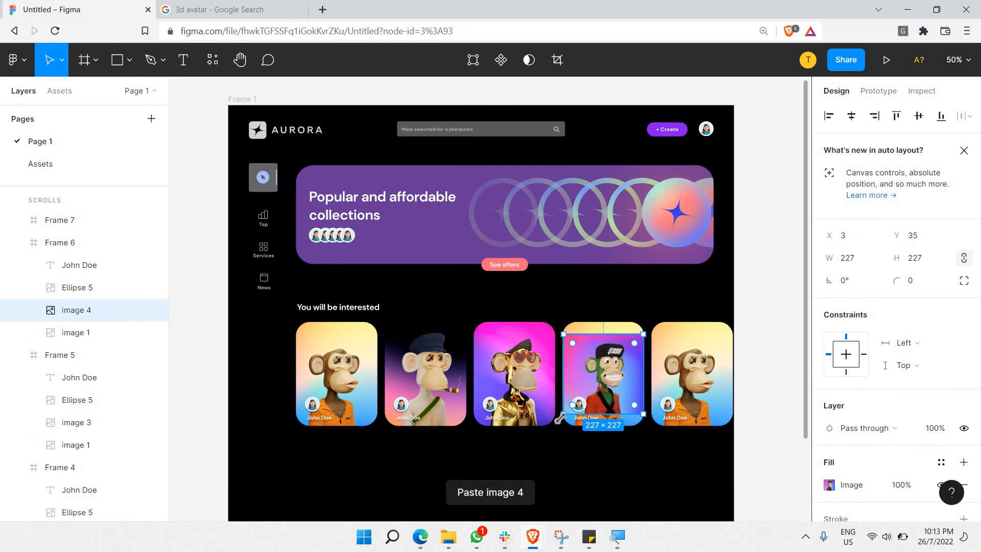
left_click_drag(560, 418, 548, 430)
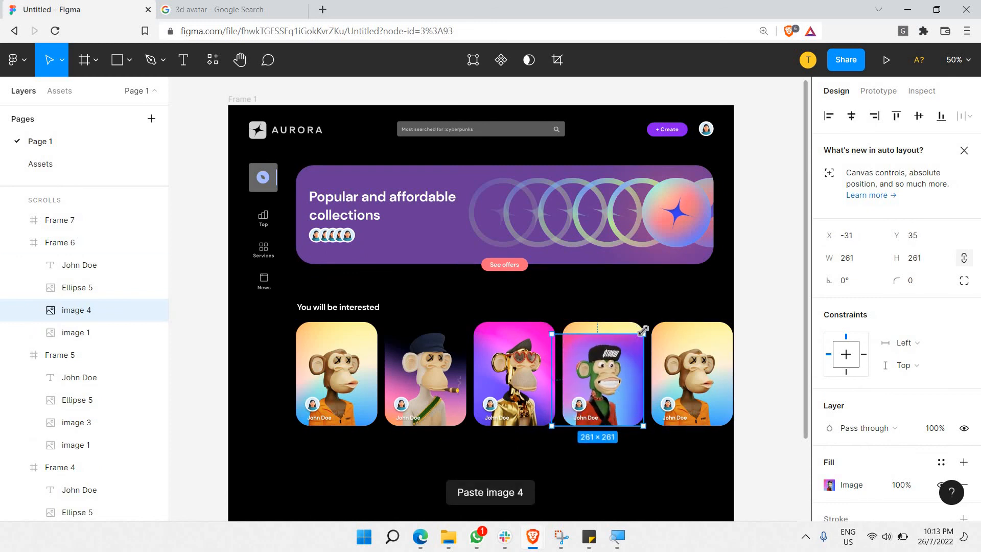
left_click_drag(647, 324, 656, 321)
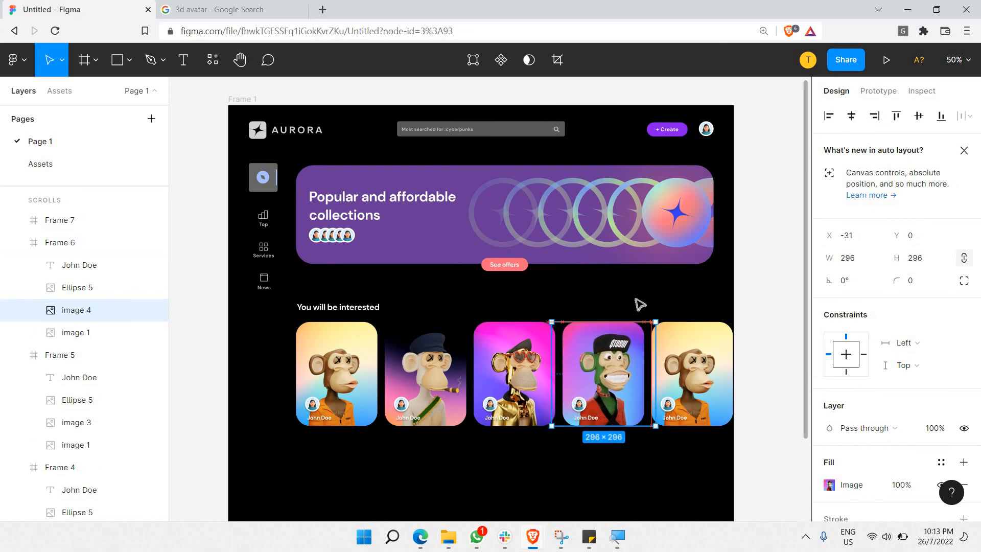
left_click(555, 291)
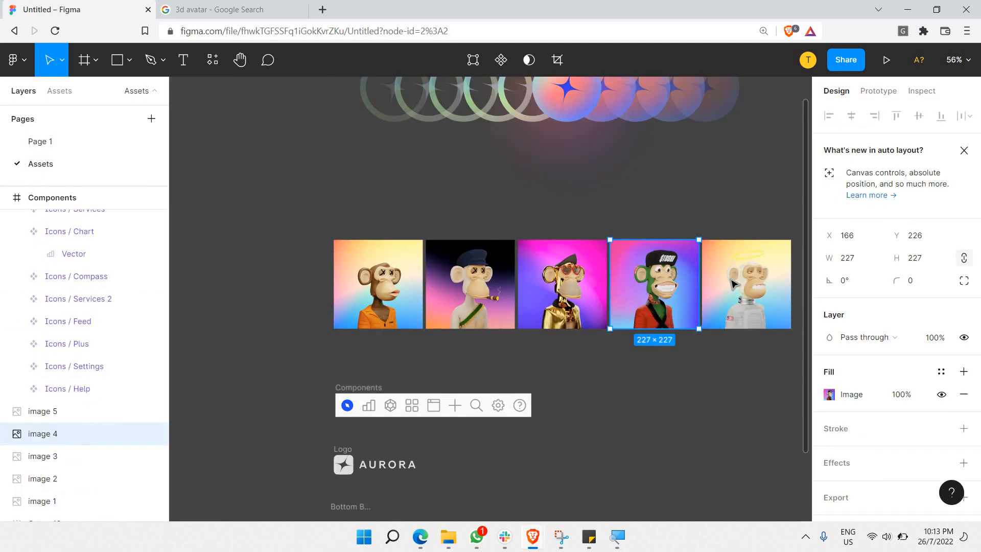
Copy the halo monkey image (image 5) from the Assets page into the fifth card and enlarge it to cover the whole card.
left_click(733, 284)
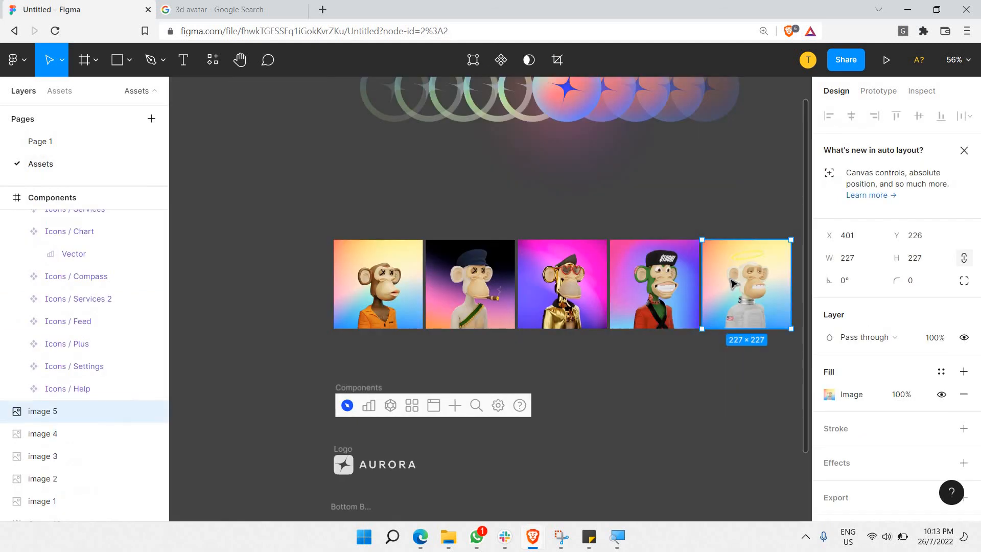
left_click(84, 142)
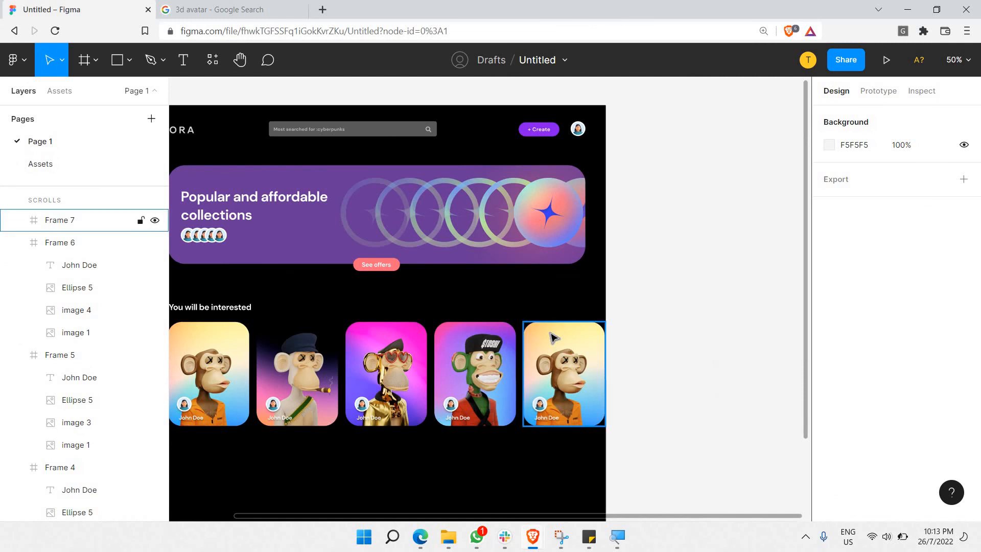
left_click(555, 335)
left_click(555, 337)
key("ctrl+v")
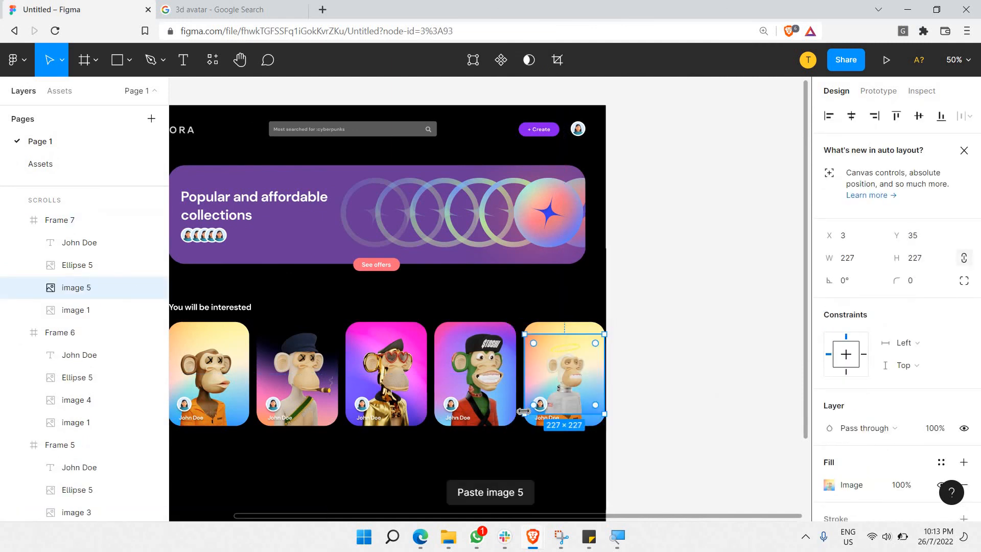
left_click_drag(524, 413, 513, 426)
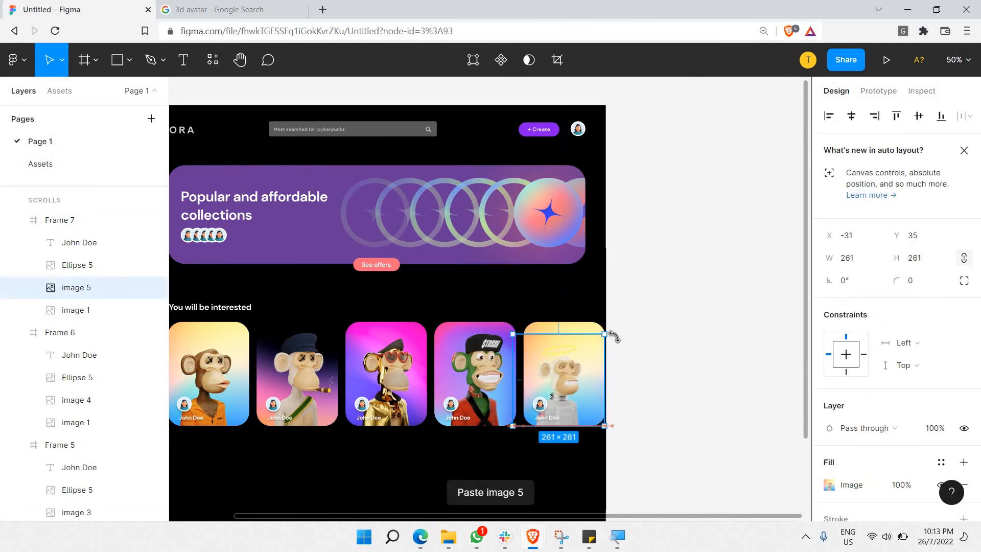
left_click_drag(605, 333, 617, 322)
left_click(654, 368)
Wrap the five monkey cards in a horizontal auto layout frame and widen the spacing between them.
scroll(650, 368, "left", 5)
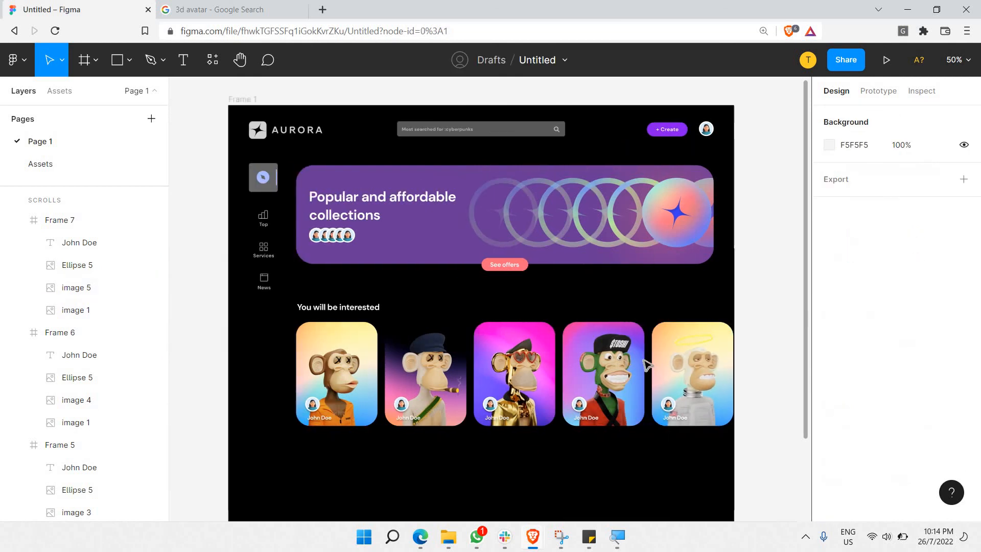
scroll(469, 275, "down", 5)
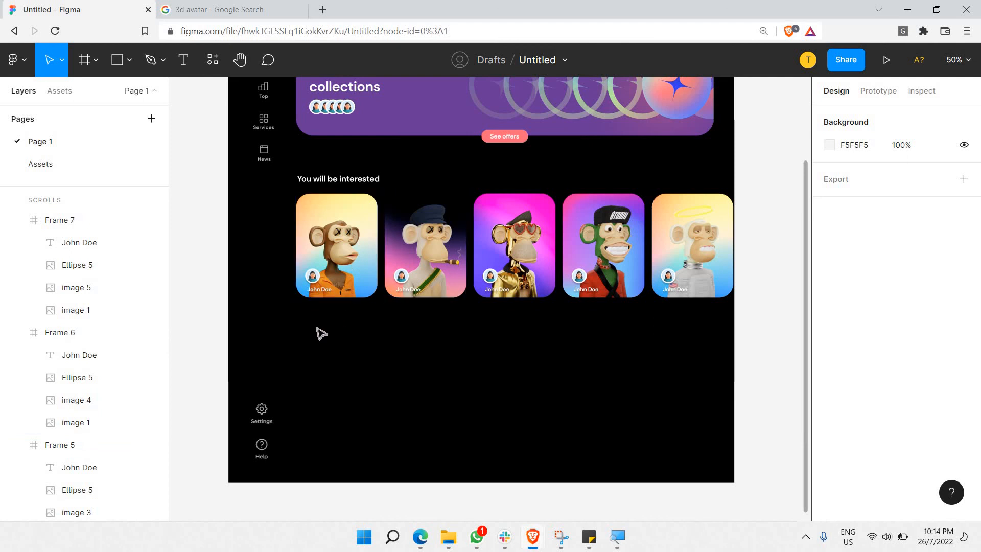
left_click_drag(289, 313, 744, 189)
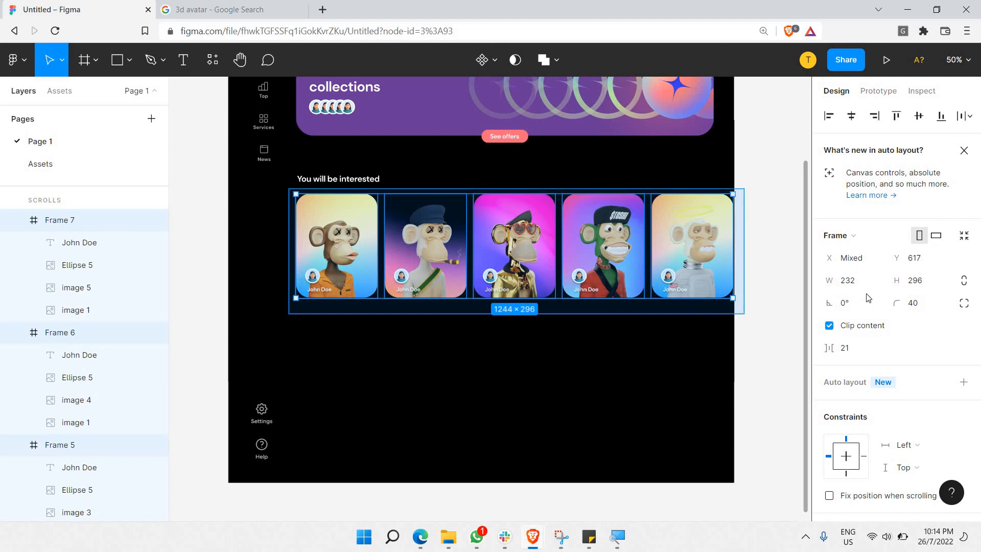
left_click(964, 382)
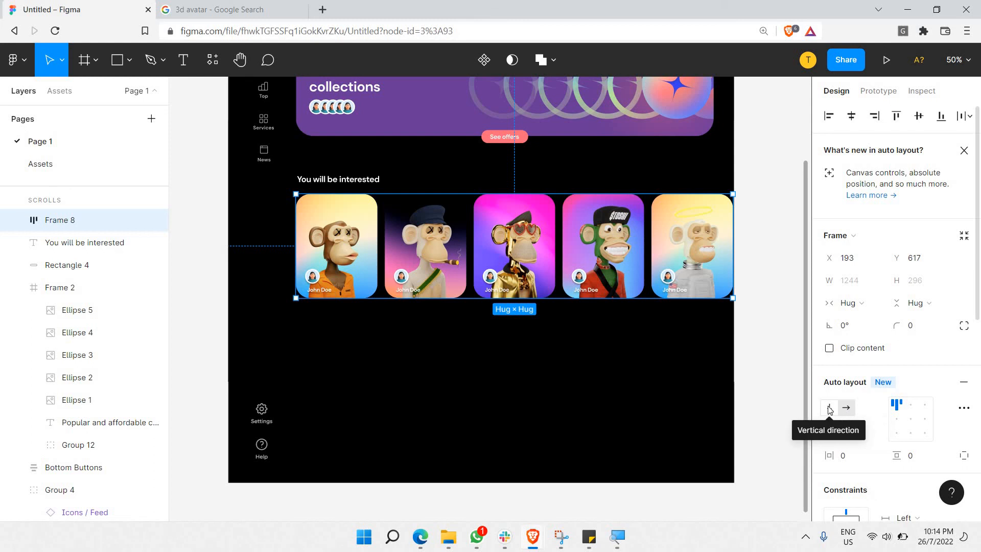
left_click(830, 408)
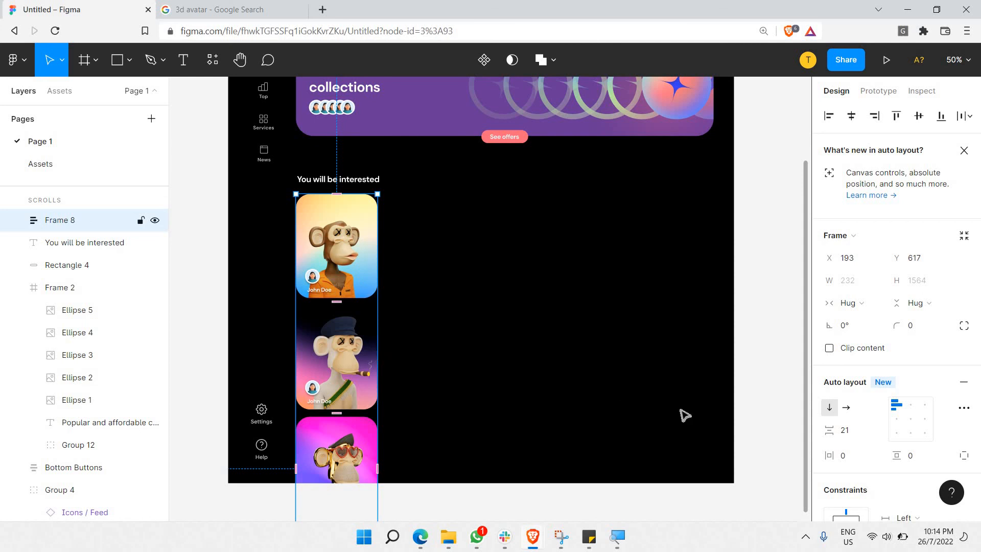
left_click(846, 408)
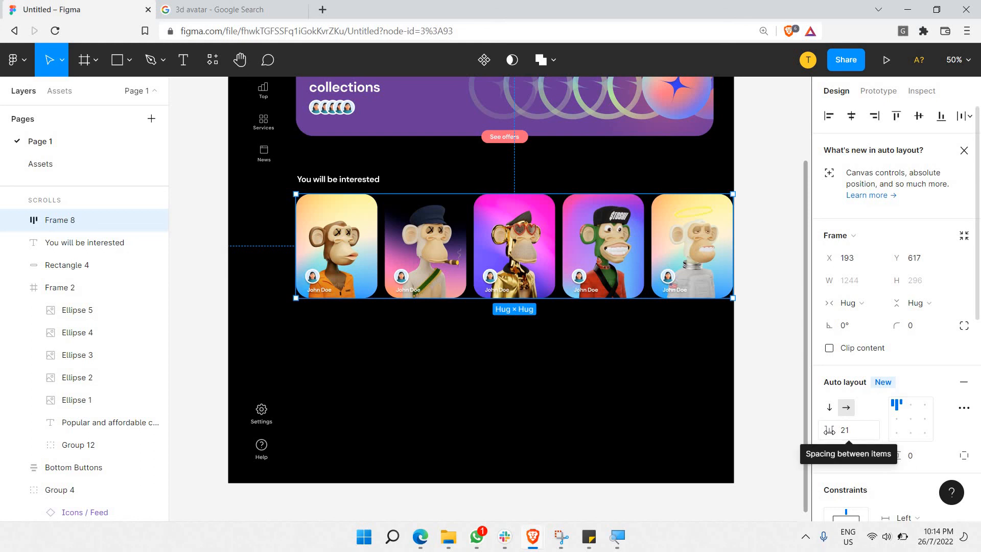
left_click_drag(829, 429, 848, 430)
left_click(769, 324)
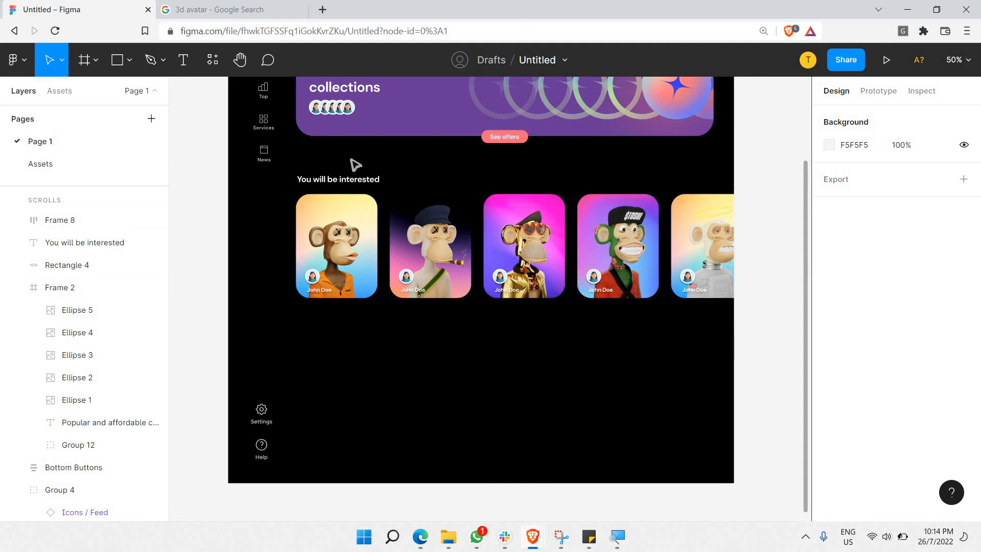
Duplicate the "See offers" button's text and pill, placing the copy at X 1245, Y 558, level with the "You will be interested" heading.
scroll(524, 249, "up", 2)
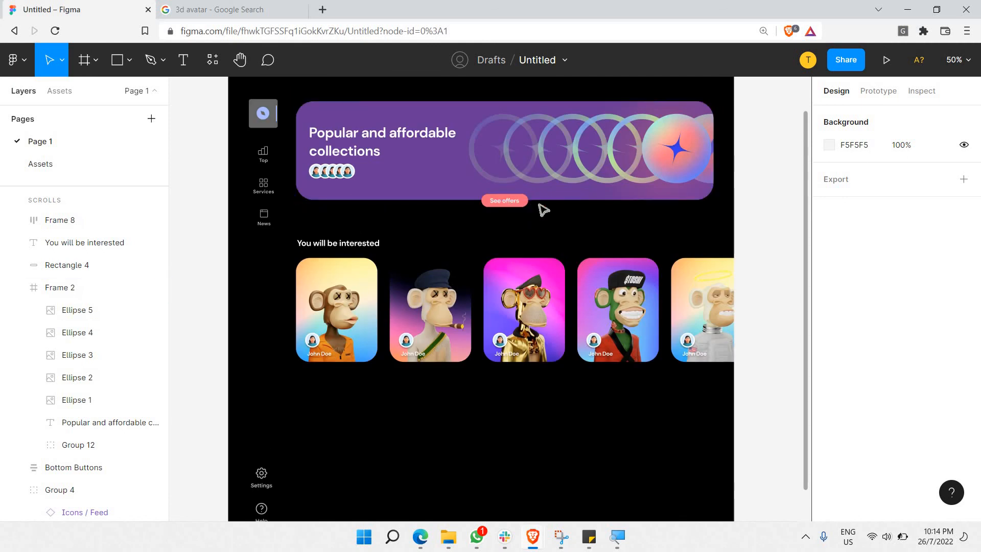
scroll(587, 217, "up", 4)
scroll(588, 217, "right", 2)
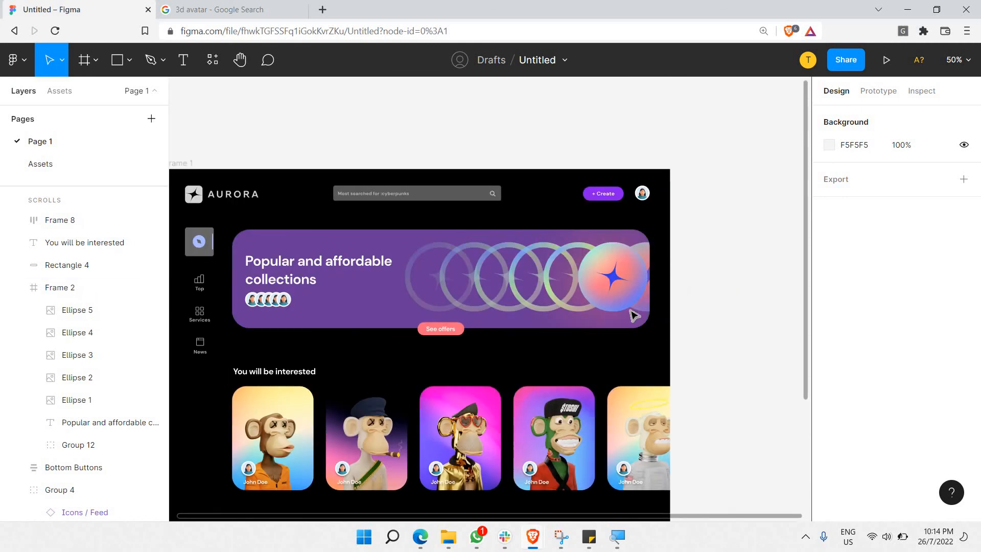
left_click(460, 332)
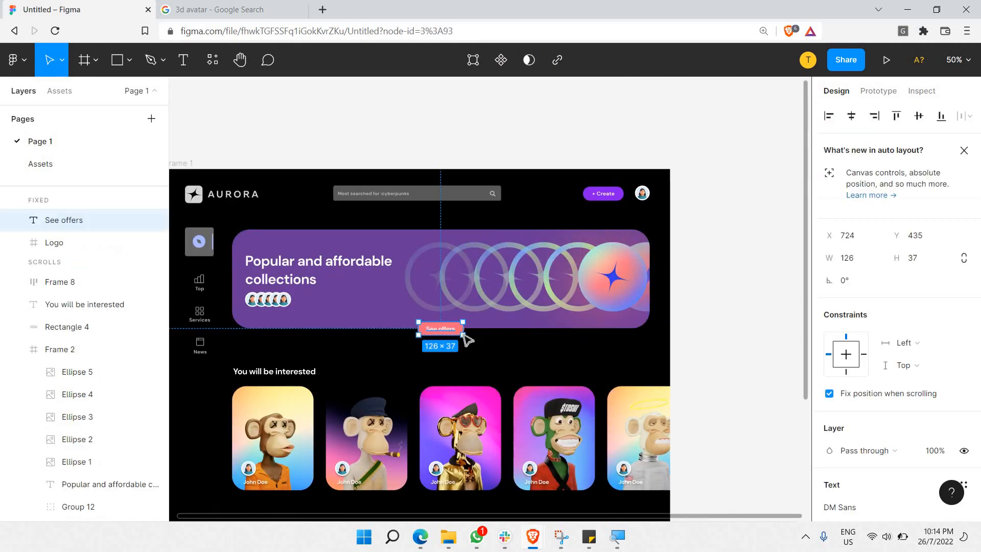
left_click(466, 335, "shift")
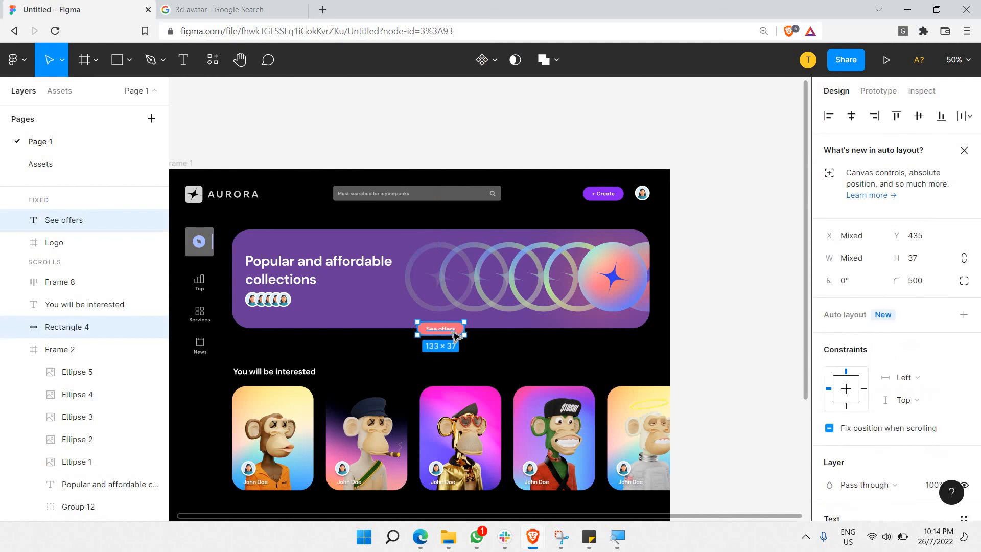
key("ctrl+c")
key("ctrl+v")
left_click_drag(460, 335, 639, 378)
Change the copied button's label to "See all".
key("shift+2")
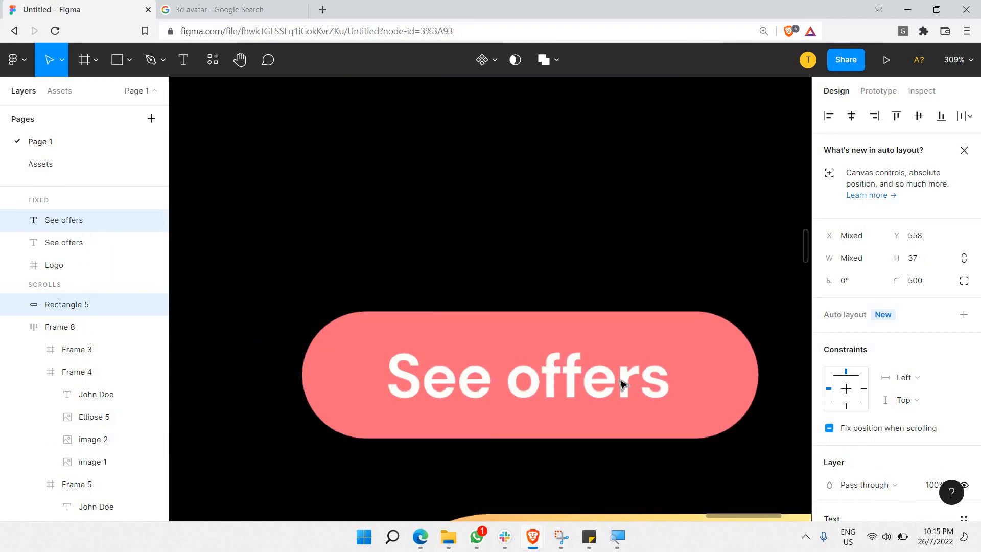
double_click(620, 380)
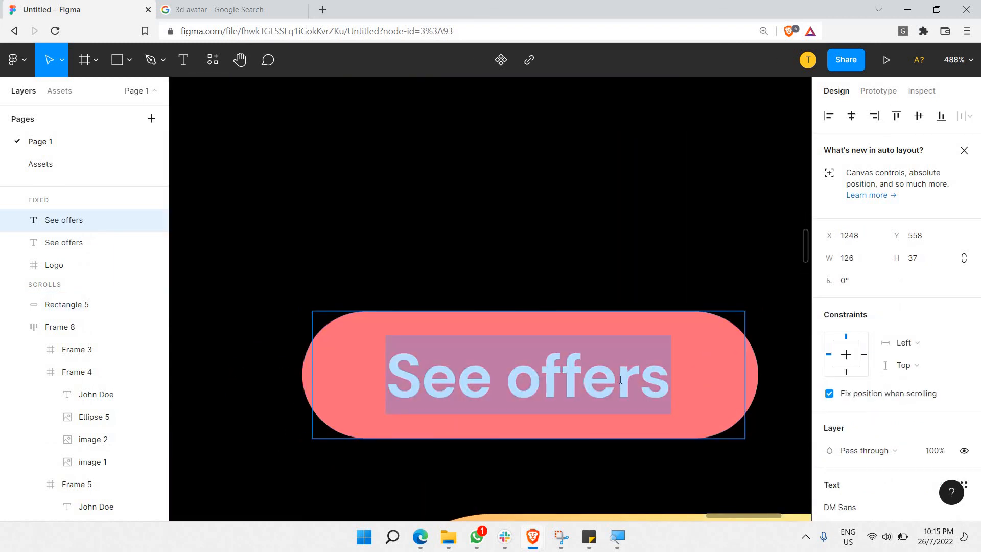
type("See a")
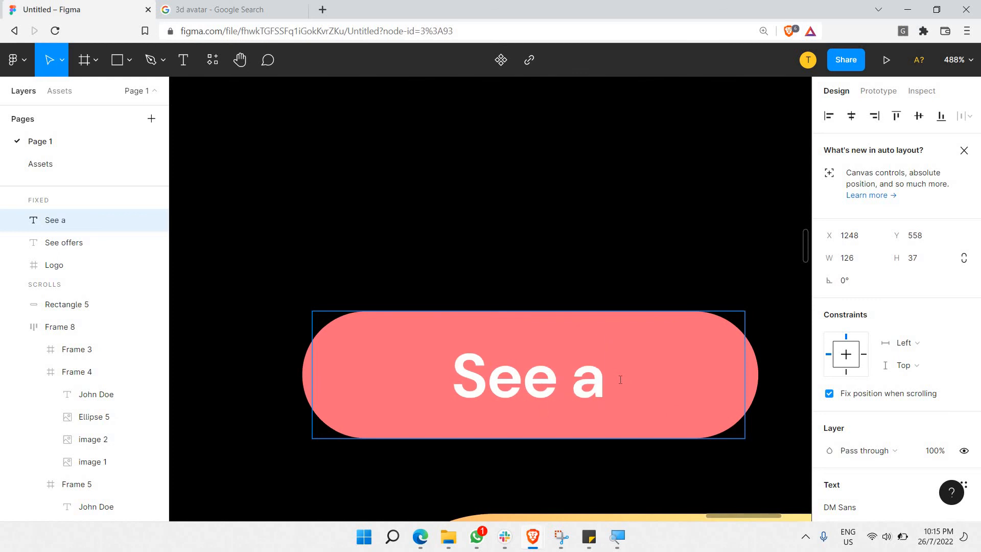
type("ll")
left_click(755, 382)
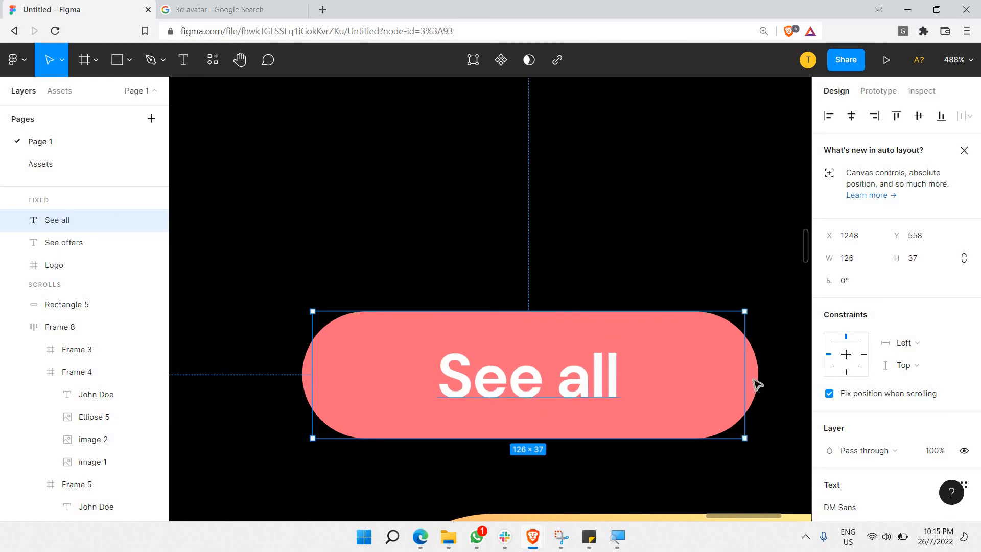
Recolour the "See all" button's pill background to light purple D9C2FF.
scroll(828, 395, "down", 3)
left_click(829, 379)
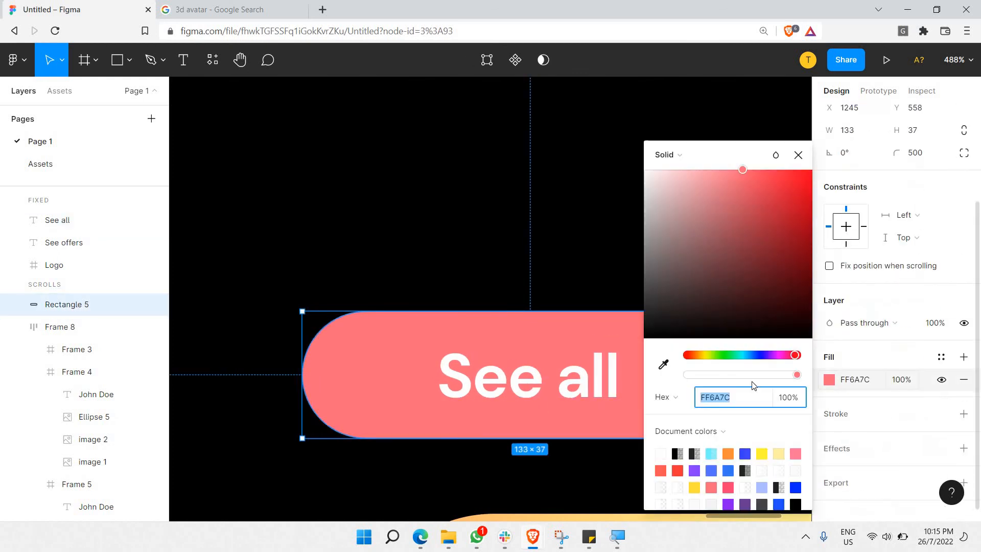
left_click(782, 356)
left_click(794, 356)
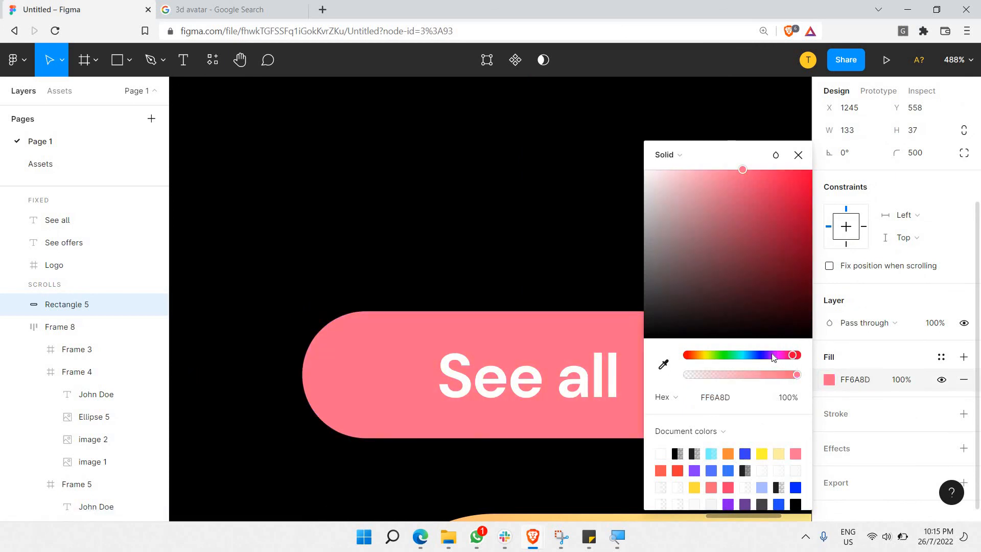
left_click_drag(777, 356, 767, 357)
left_click_drag(713, 201, 685, 159)
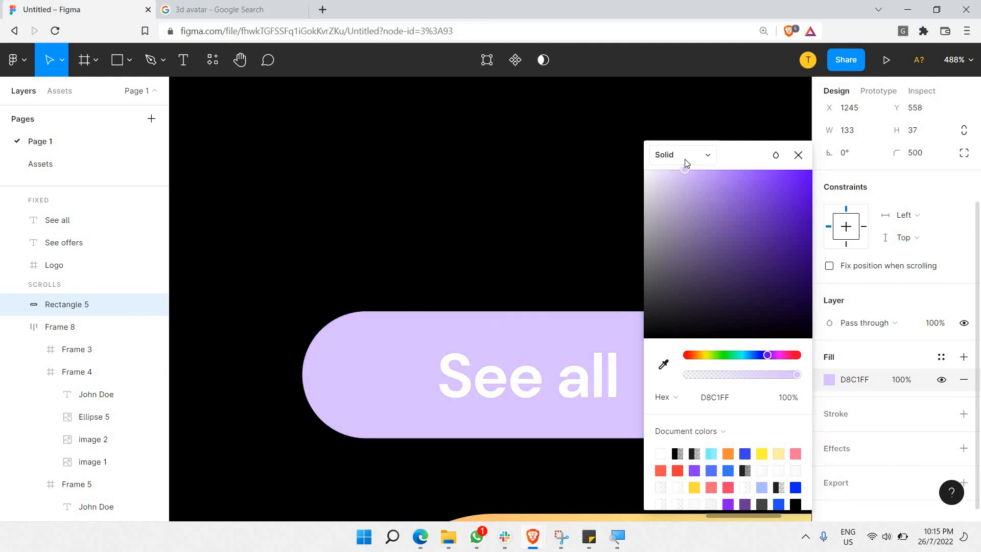
Try grey, magenta and purple fills on the "See all" text, settling on light purple CB96FF.
double_click(526, 378)
scroll(826, 414, "down", 3)
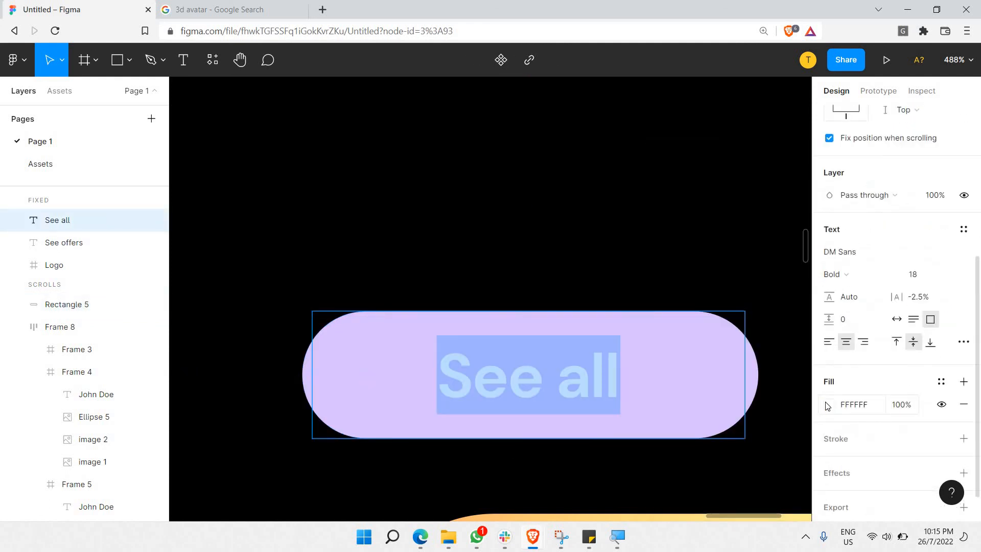
left_click(828, 404)
left_click_drag(659, 235, 520, 264)
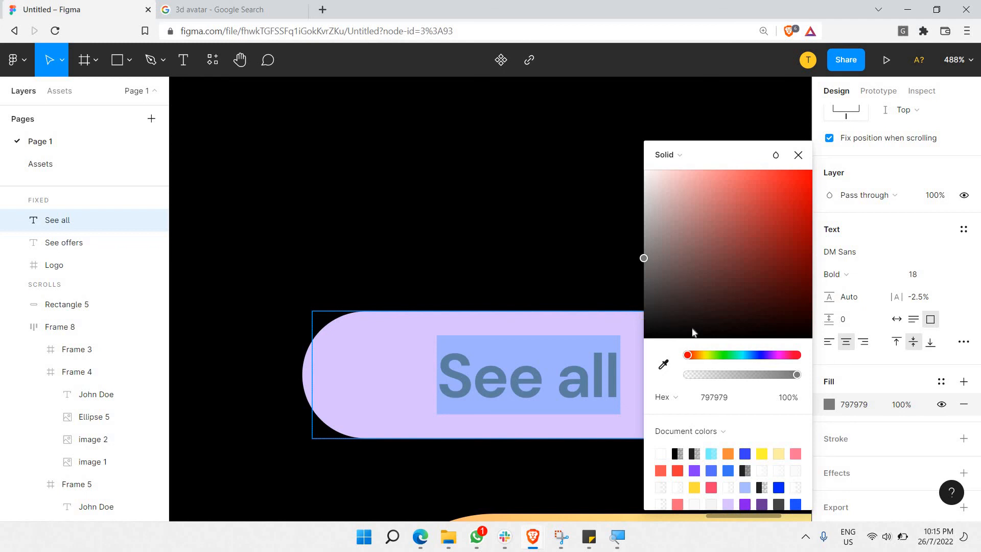
scroll(751, 467, "down", 1)
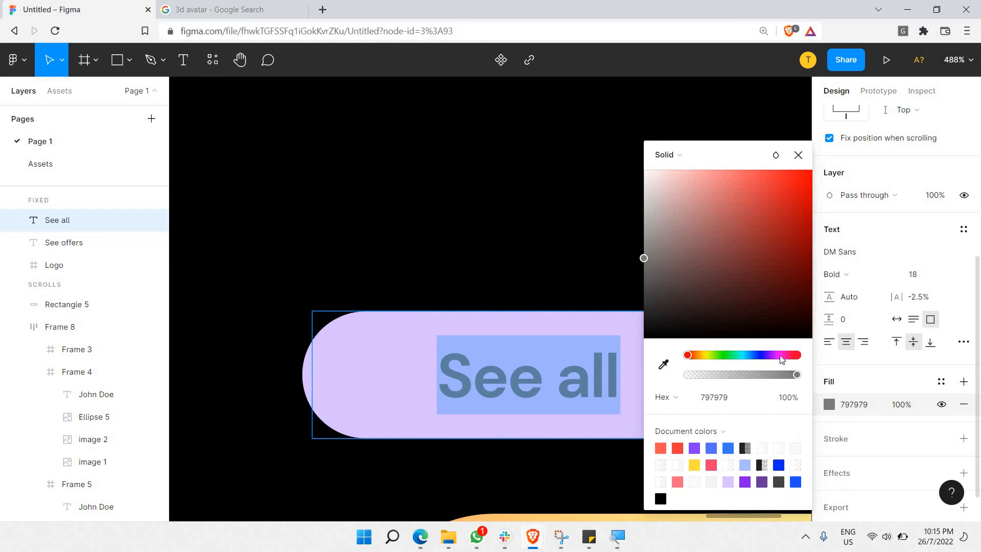
left_click(778, 355)
left_click_drag(884, 113, 812, 169)
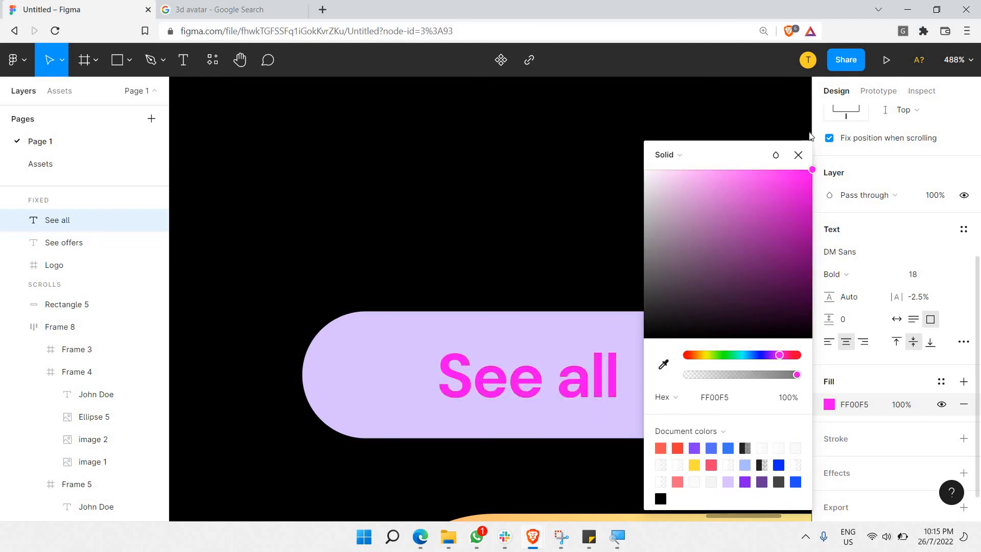
left_click_drag(776, 355, 771, 357)
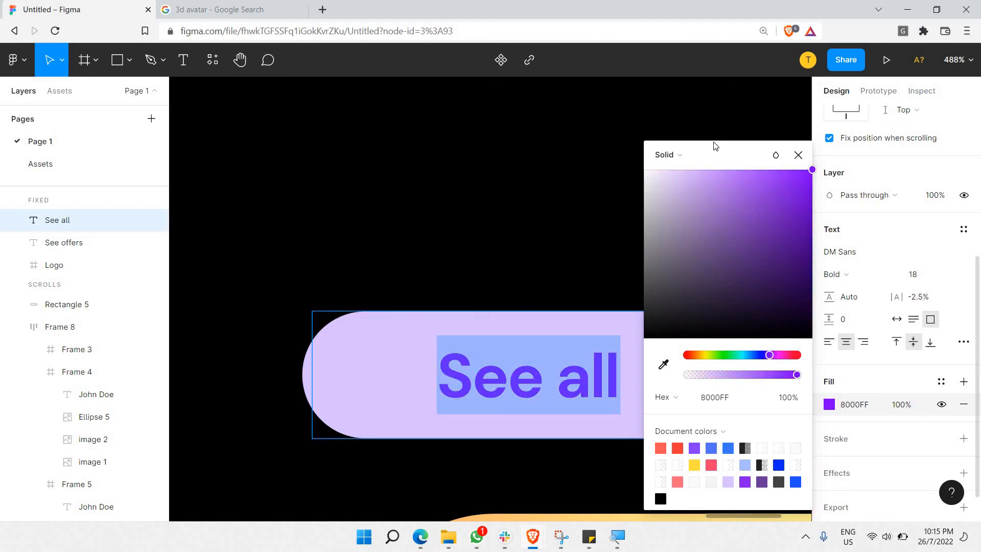
left_click(713, 169)
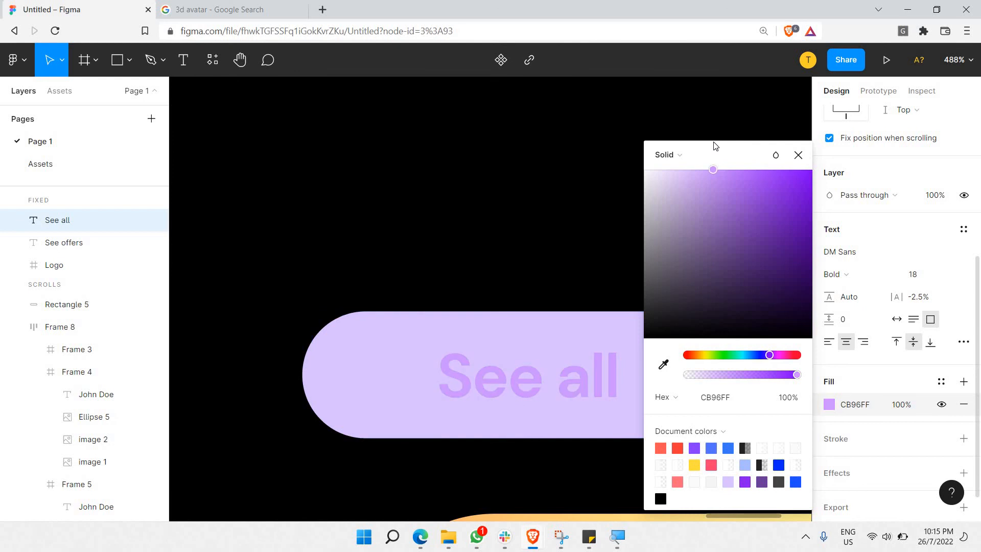
Reduce the fill opacity of the "See all" button's pill background to 48%.
left_click(306, 378)
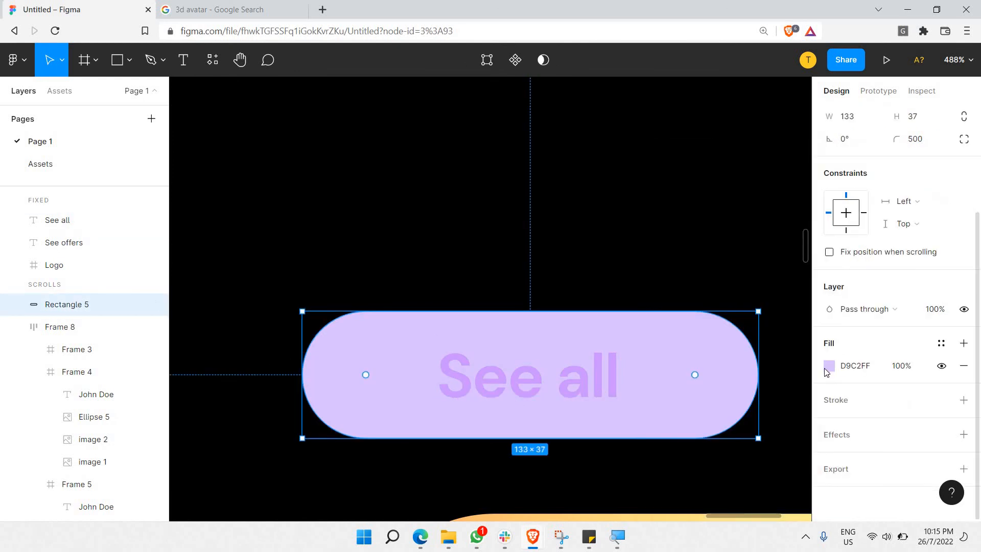
left_click(830, 366)
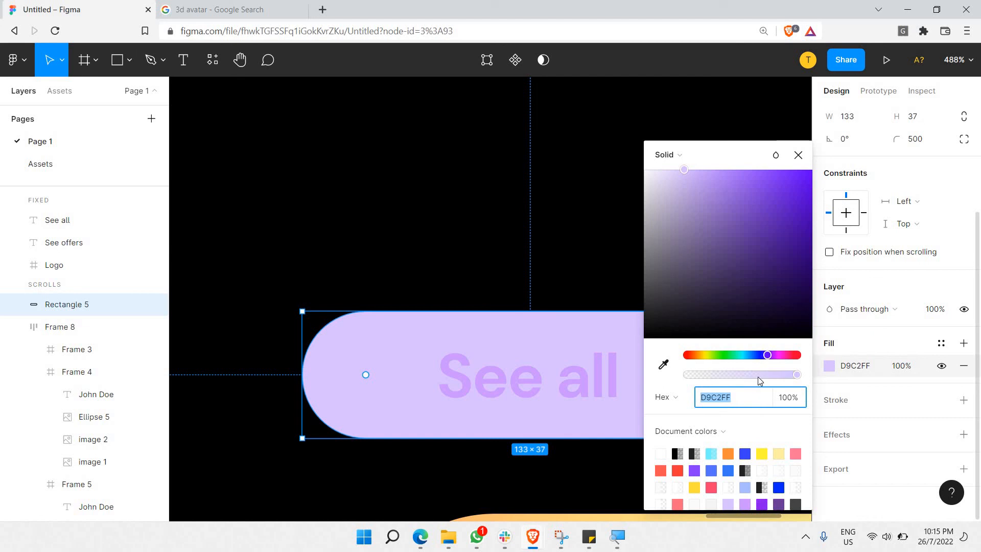
left_click(759, 375)
left_click(746, 375)
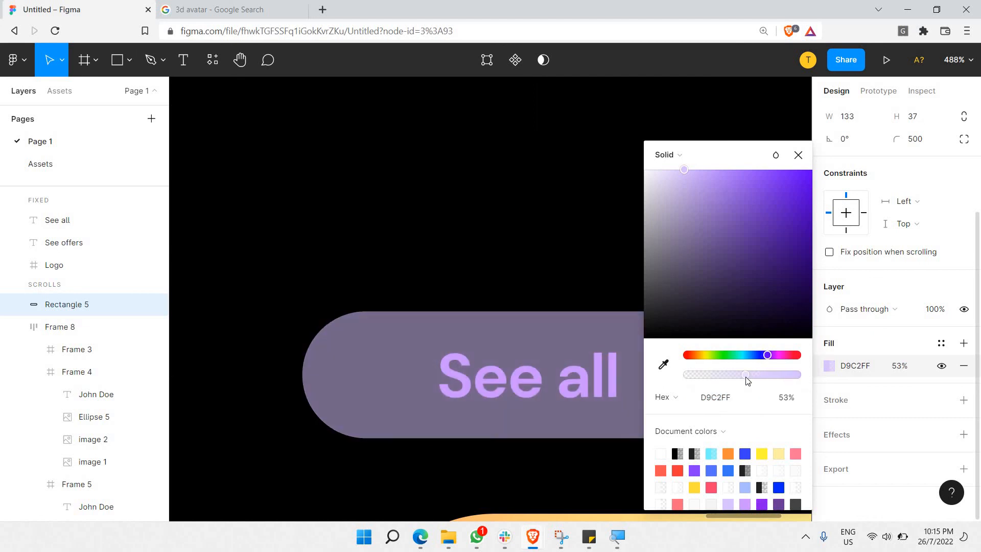
left_click(740, 376)
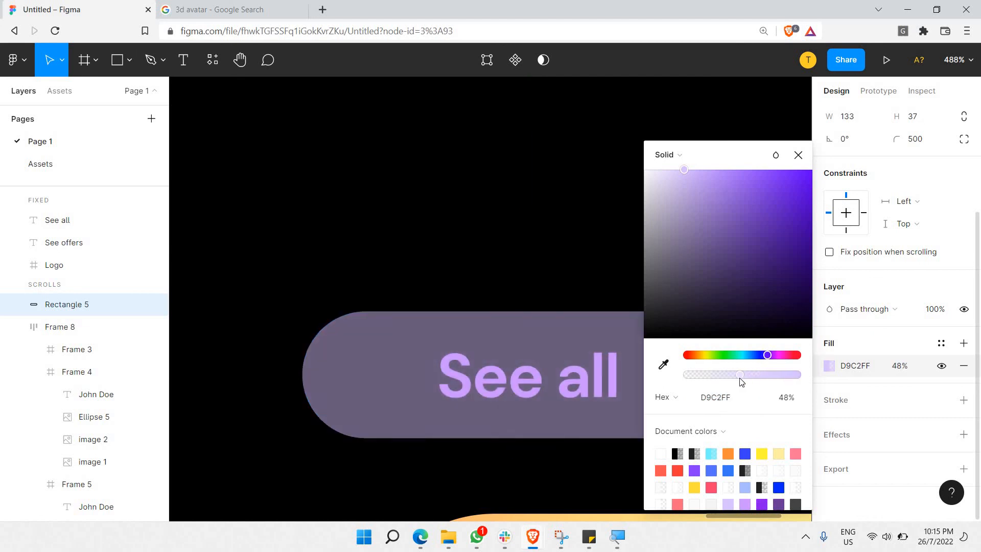
Recolour the "See all" text to pale purple E9D4FF, set its font size to 20, and deselect it.
left_click(57, 220)
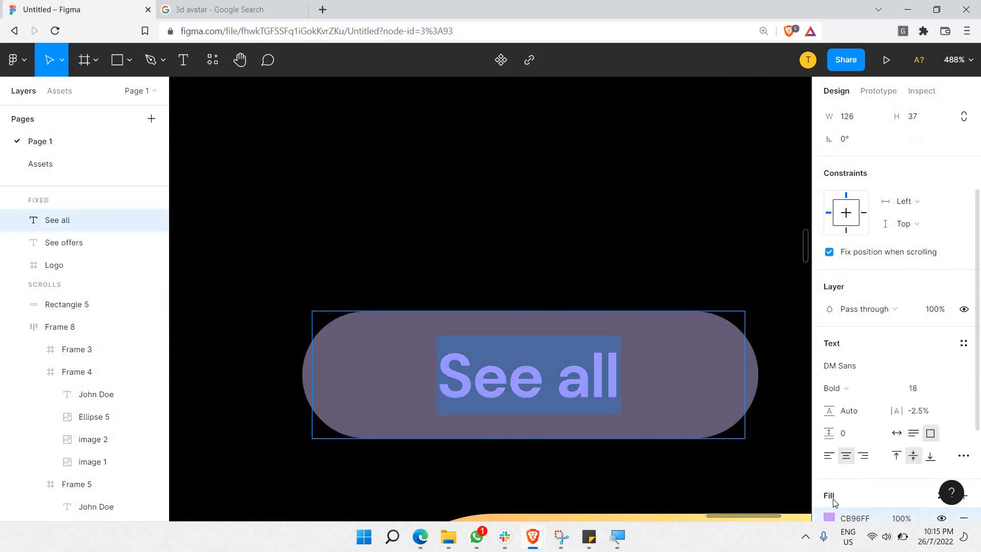
left_click(705, 200)
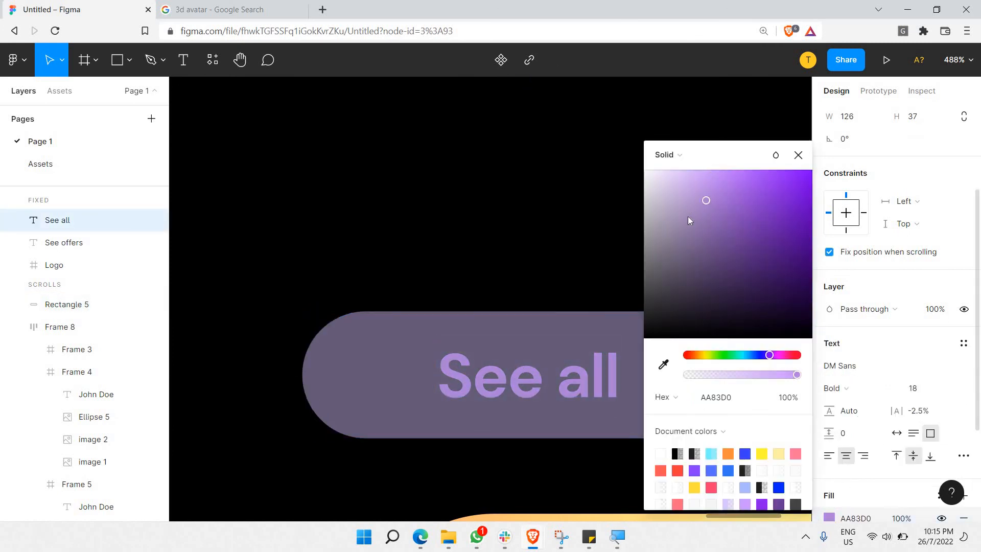
mouse_move(649, 195)
left_mouse_down()
mouse_move(676, 202)
mouse_move(673, 145)
left_mouse_up()
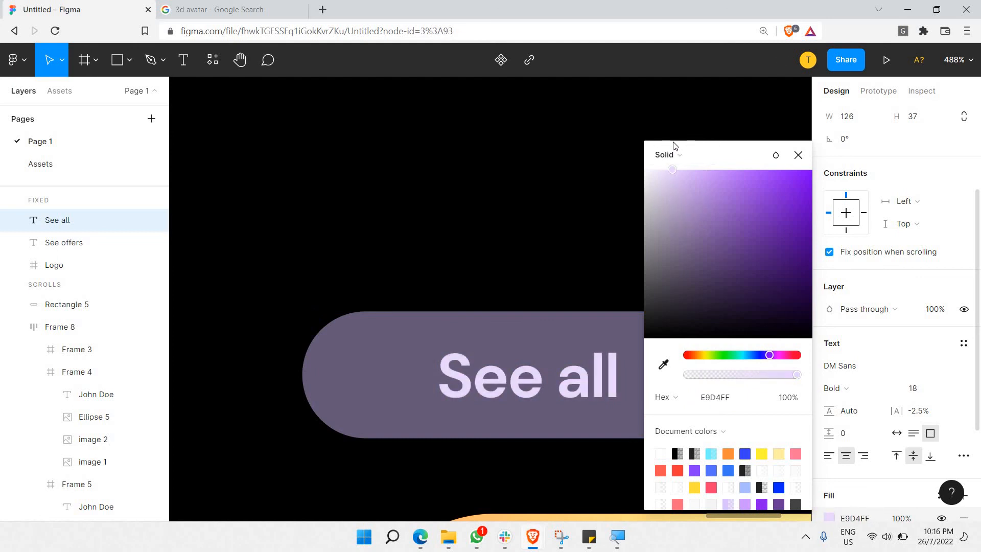
left_click(954, 389)
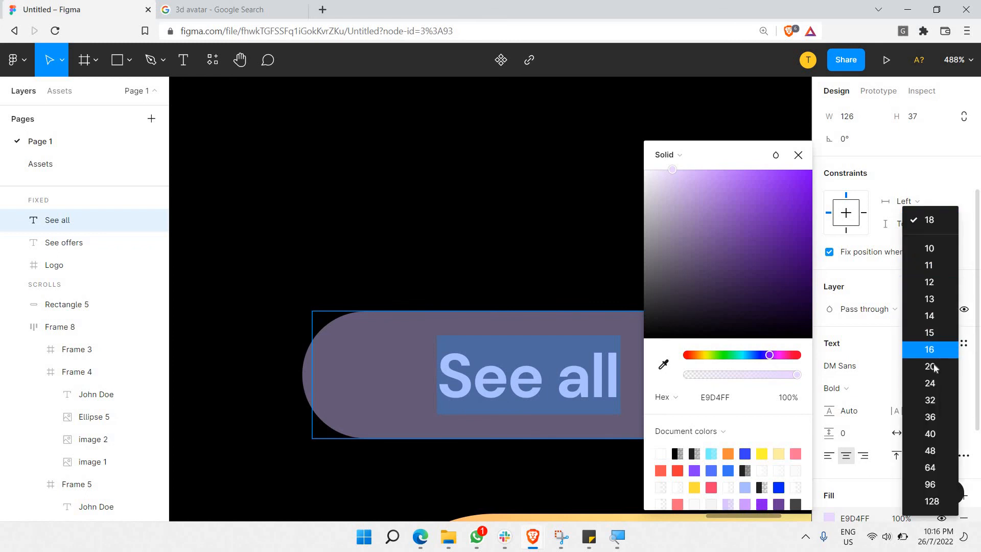
left_click(930, 366)
key("Escape")
key("Escape")
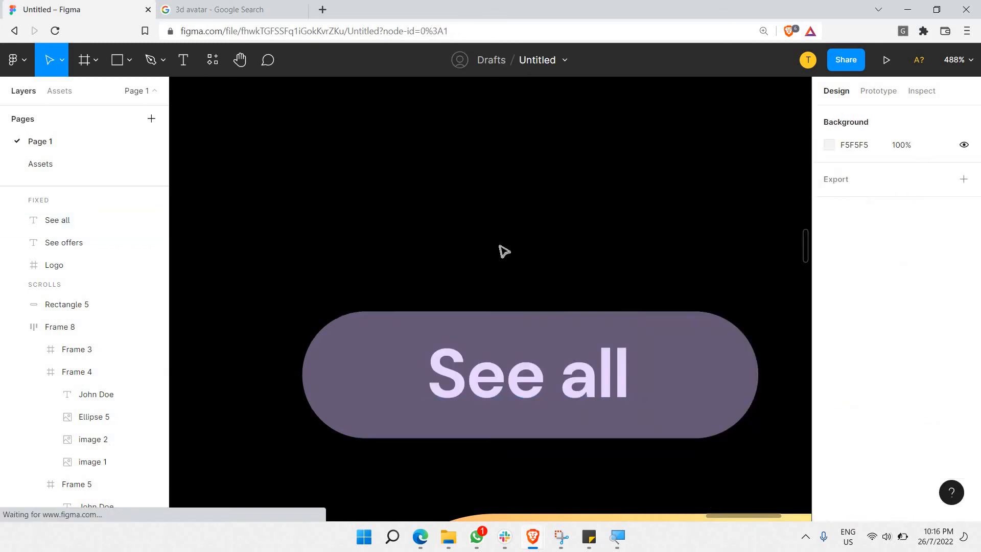
scroll(518, 258, "down", 5)
scroll(517, 258, "down", 10)
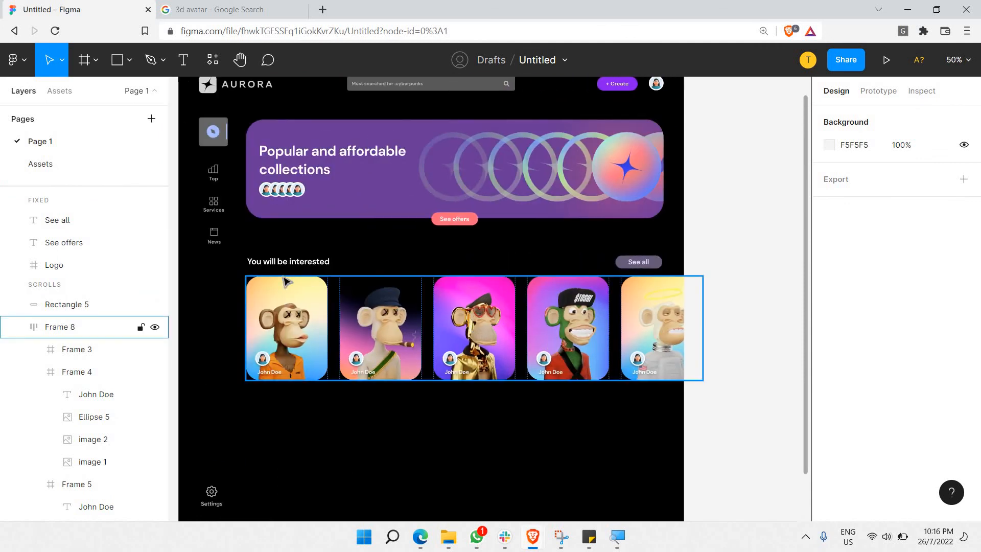
scroll(353, 309, "down", 5)
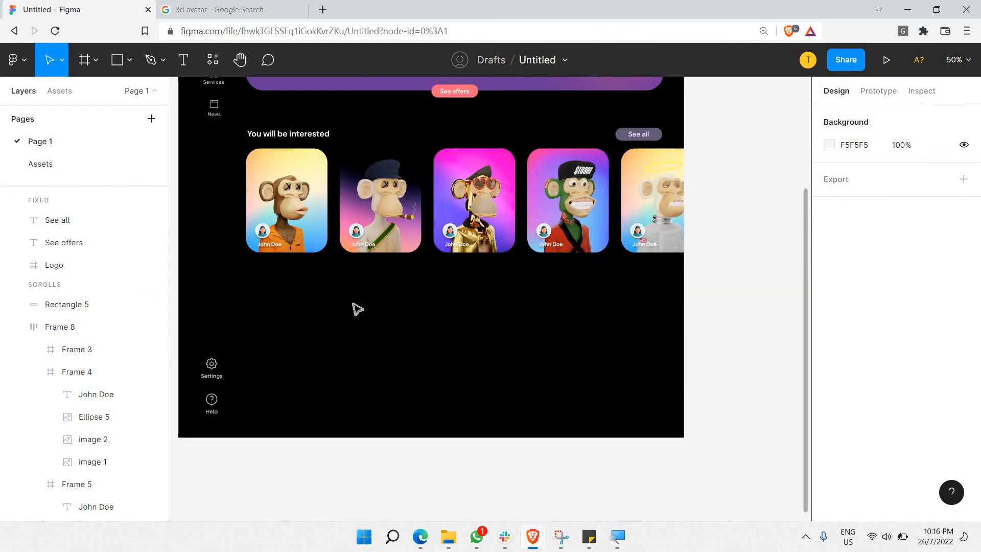
Group the "You will be interested" heading, the monkey card row and the "See all" button with its pill background.
scroll(273, 223, "up", 3)
left_click(274, 197)
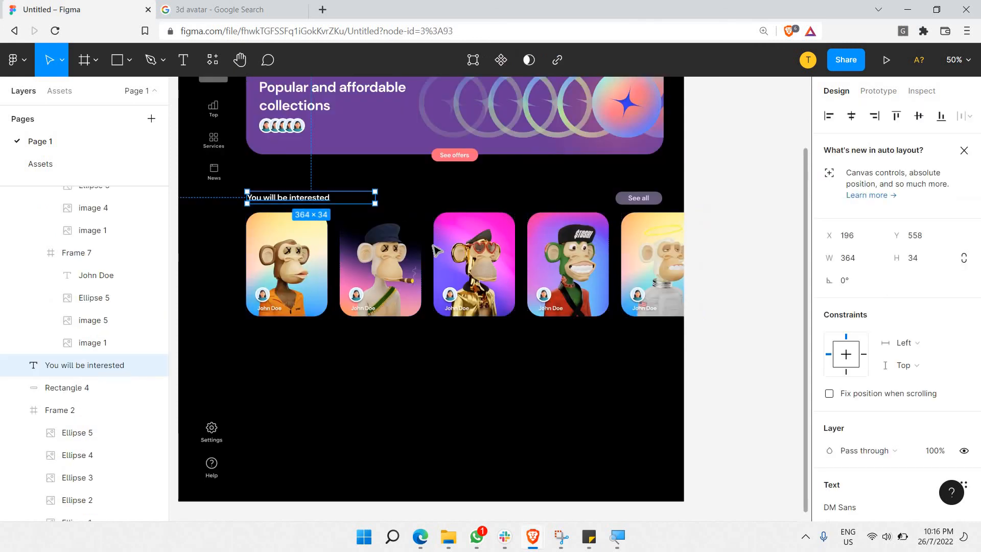
left_click(652, 224, "shift")
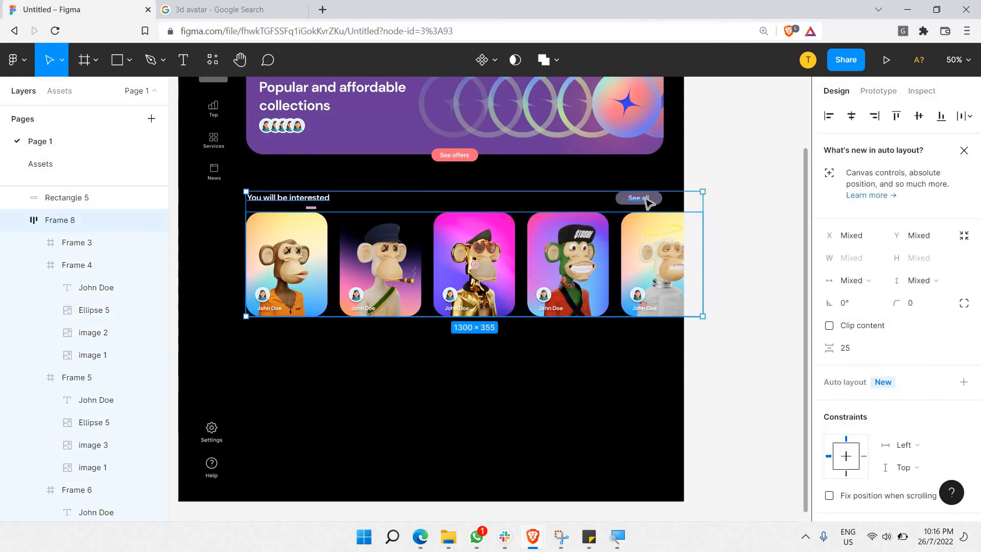
left_click(648, 202, "shift")
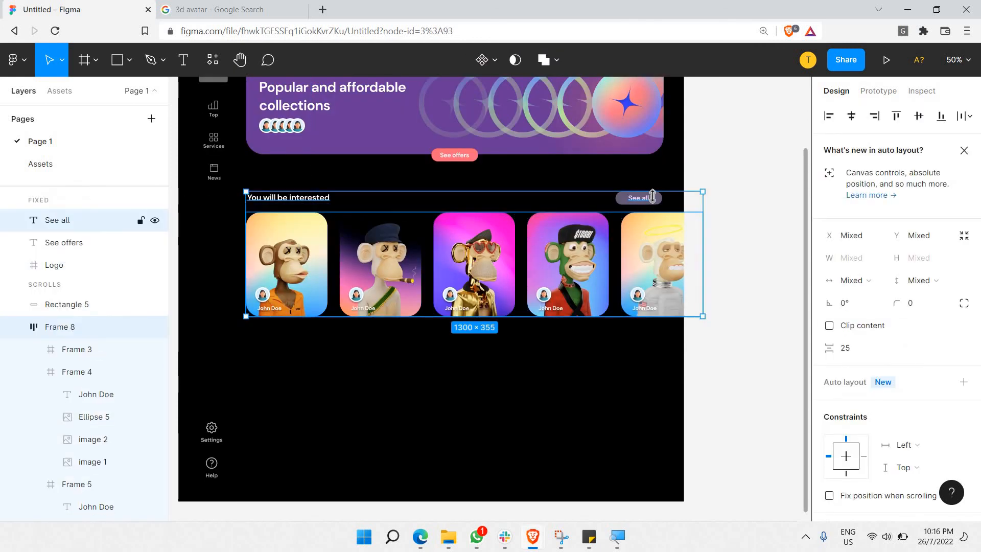
right_click(642, 230)
left_click(672, 245)
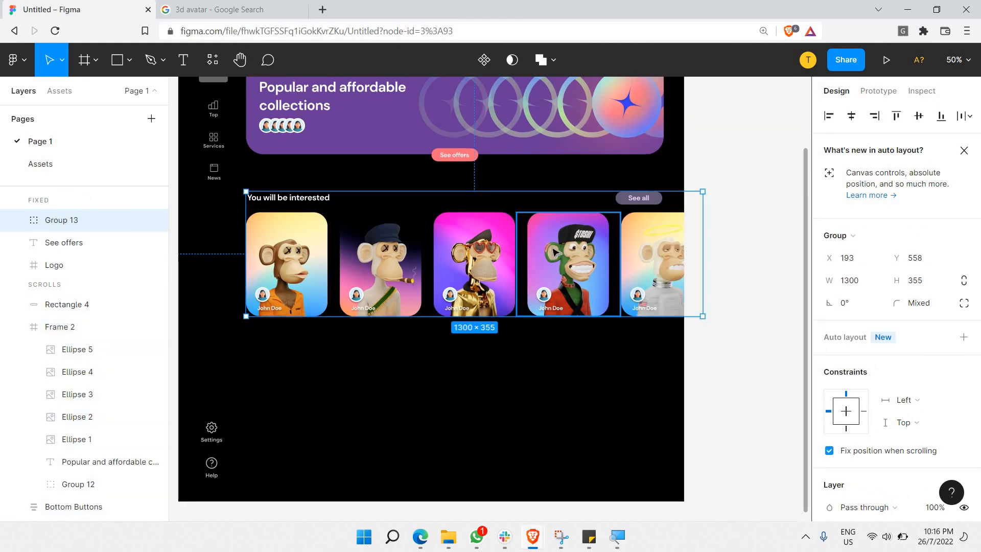
Duplicate the "You will be interested" group and place the copy below the original with an 86 px gap.
key("ctrl+c")
key("ctrl+v")
left_click_drag(571, 221, 582, 378)
key("Up")
key("Up")
key("Up")
key("Up")
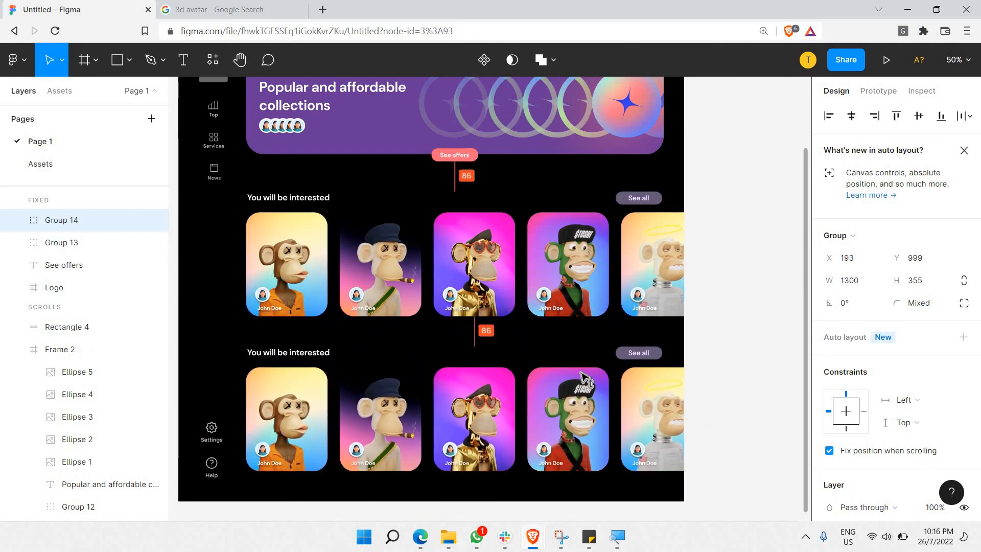
Nudge the duplicated card section down to Y 1016, roughly lining its bottom edge up with the sidebar's Help label, and deselect it.
key("Down")
key("shift+Down")
key("Down")
scroll(593, 313, "down", 1)
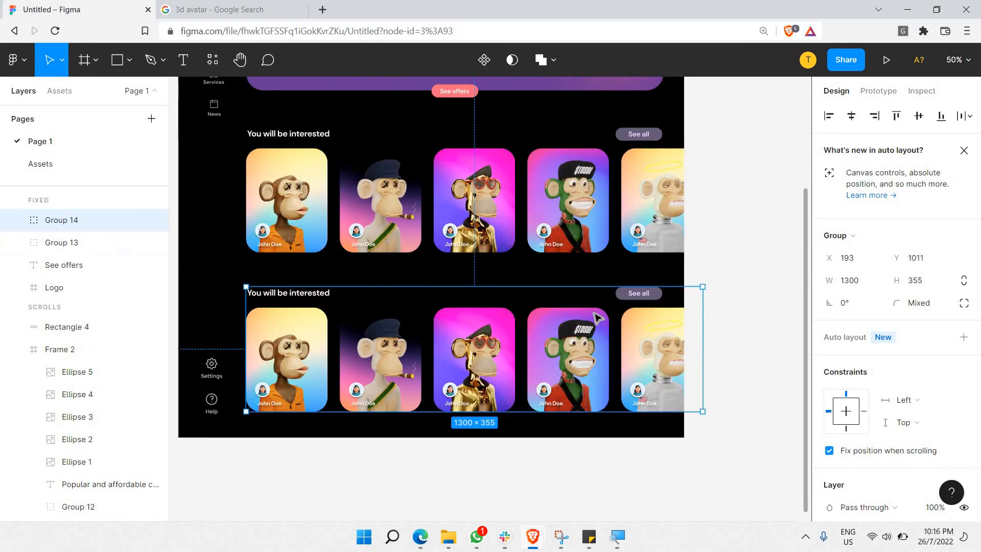
scroll(311, 444, "up", 3)
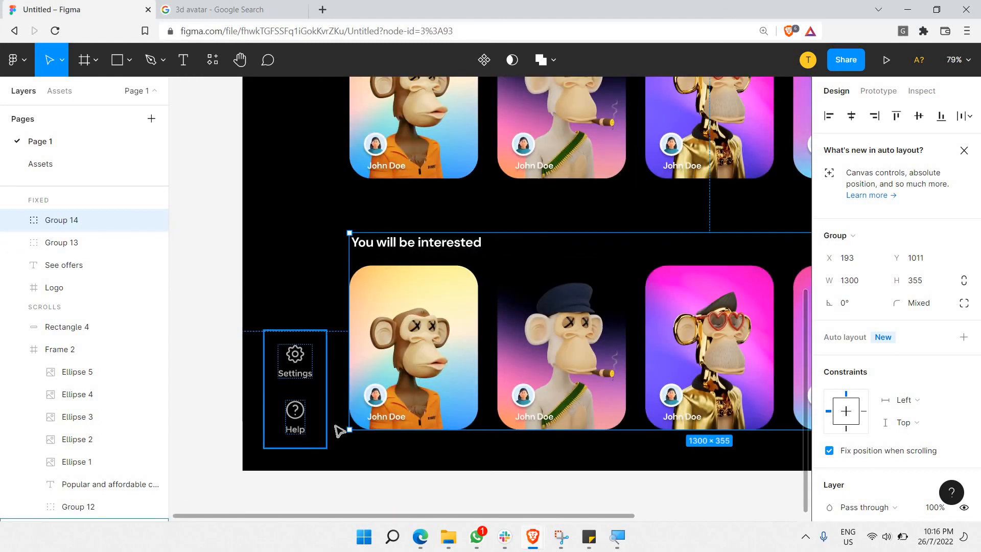
scroll(342, 429, "up", 3)
key("Down")
key("Down")
key("Down")
key("Down")
key("Down")
key("Down")
key("Down")
key("Down")
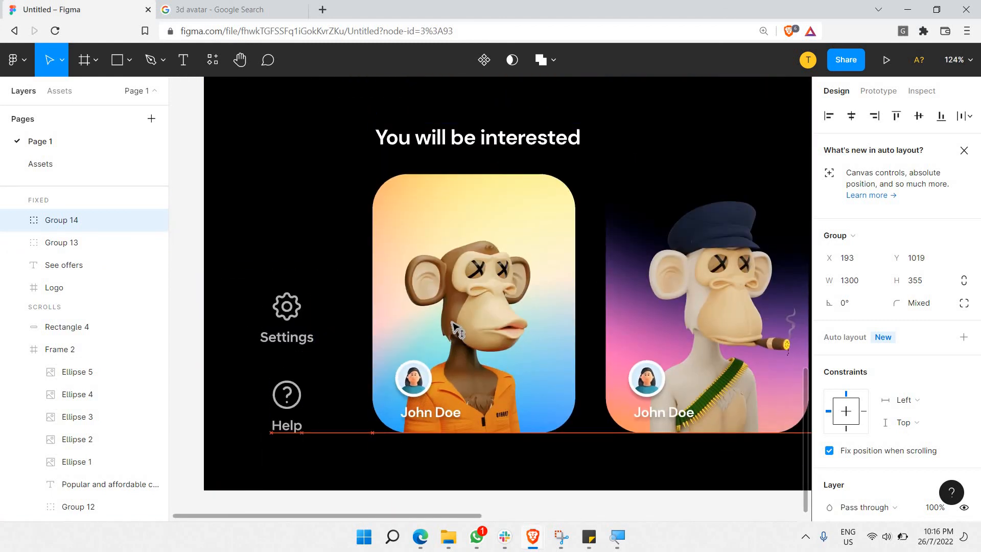
key("Up")
key("Up")
key("Up")
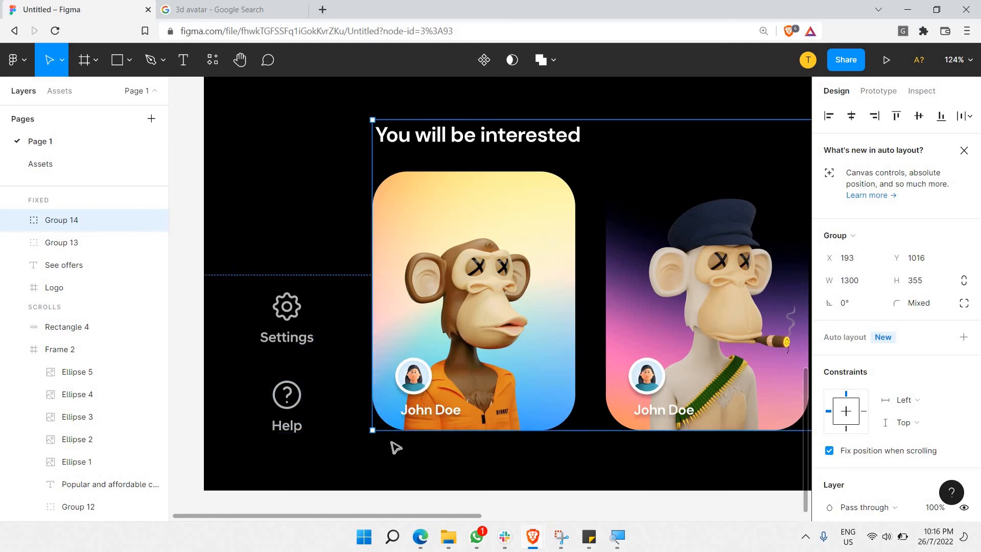
left_click(367, 445)
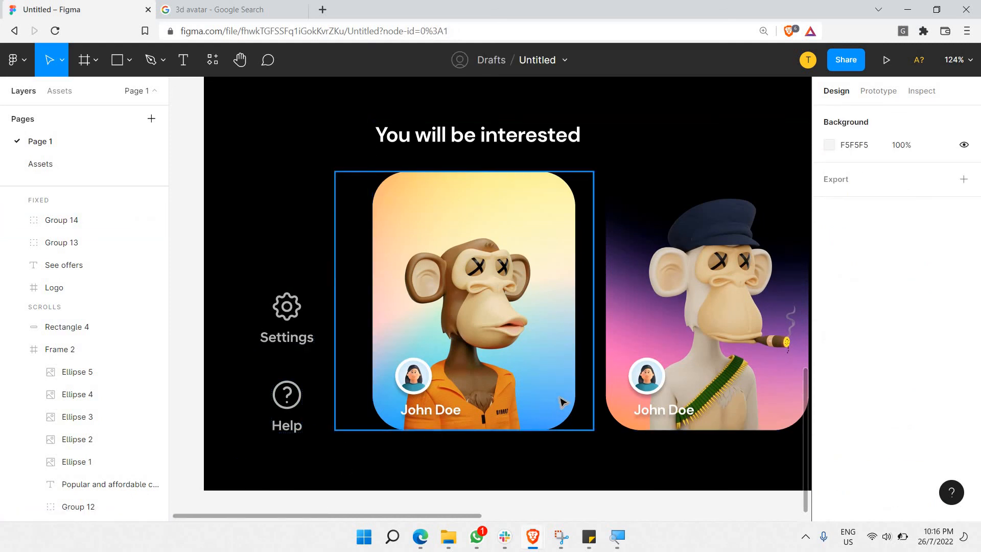
Examine the whole page layout with both card sections, and the banner's heading and overlapping avatars up close.
scroll(428, 436, "down", 5, "ctrl")
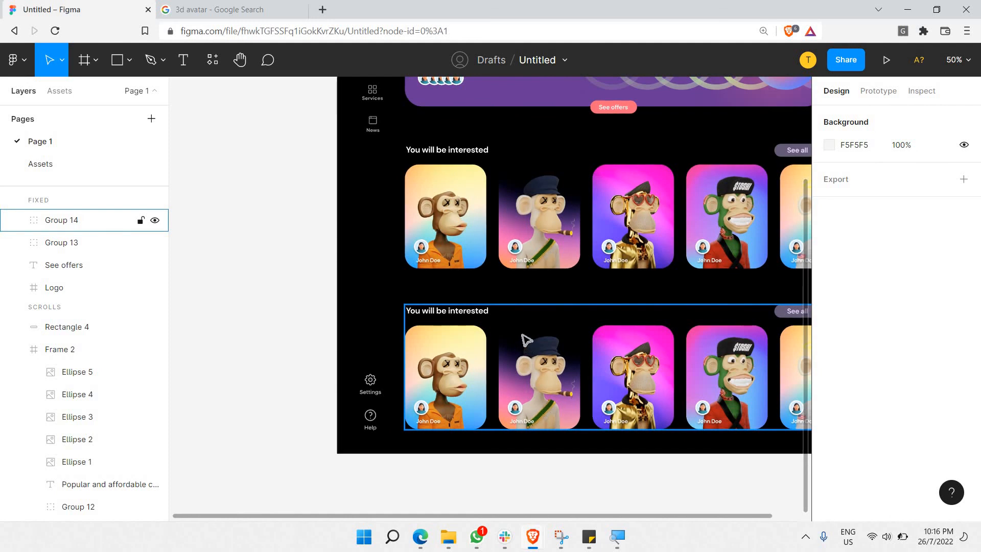
scroll(546, 328, "down", 3, "ctrl")
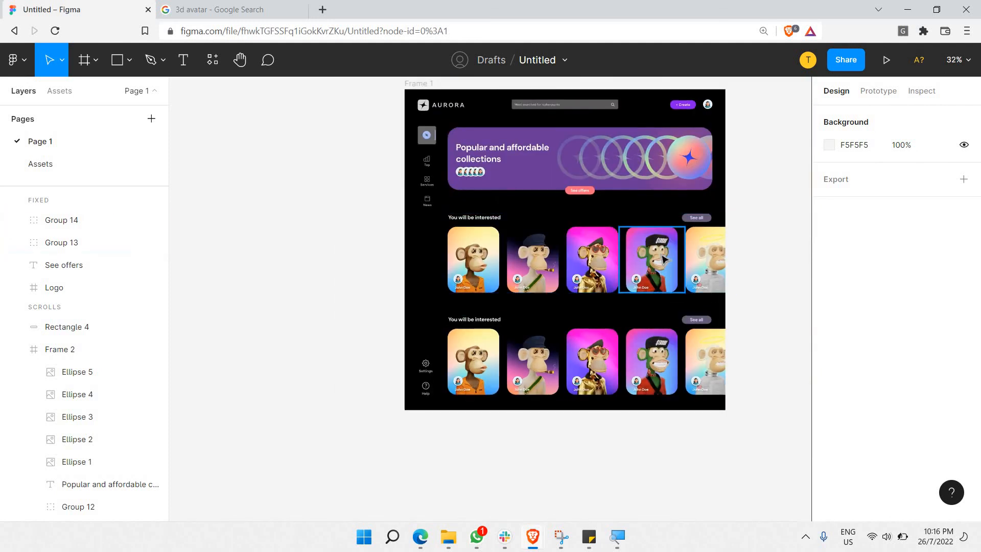
scroll(664, 259, "up", 3, "ctrl")
scroll(662, 258, "up", 2)
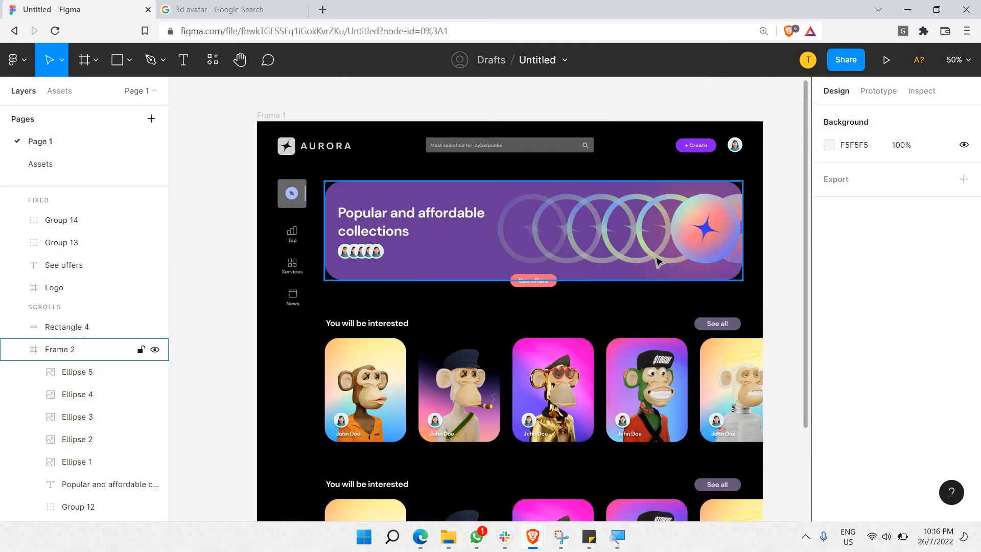
scroll(660, 261, "down", 3, "ctrl")
scroll(722, 263, "right", 3)
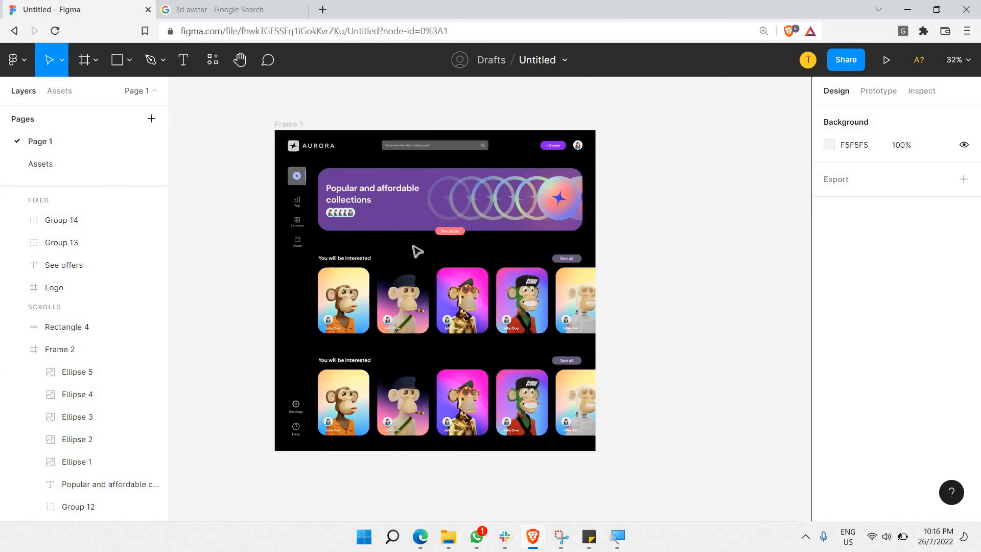
scroll(413, 244, "up", 2, "ctrl")
scroll(415, 247, "down", 2, "ctrl")
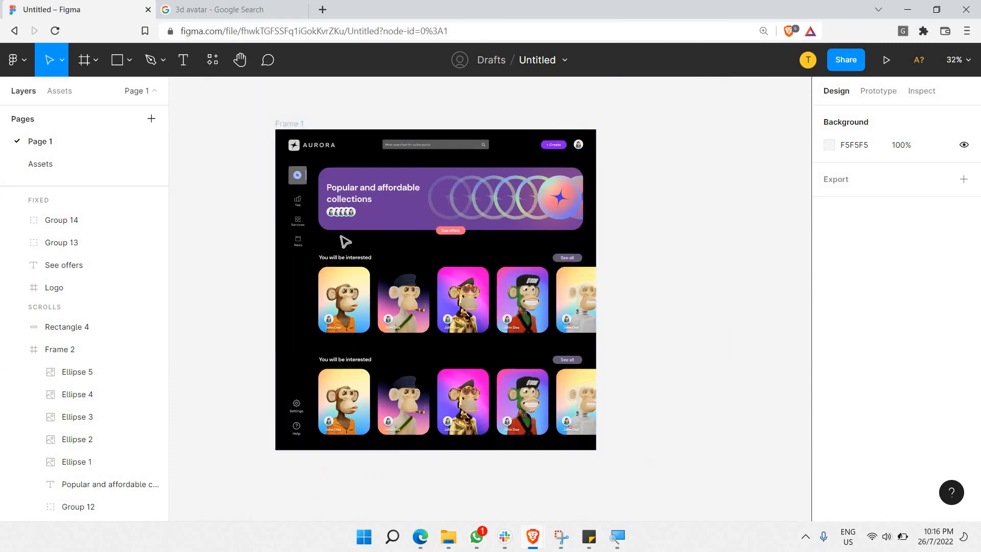
scroll(339, 235, "up", 3, "ctrl")
scroll(335, 232, "down", 1, "ctrl")
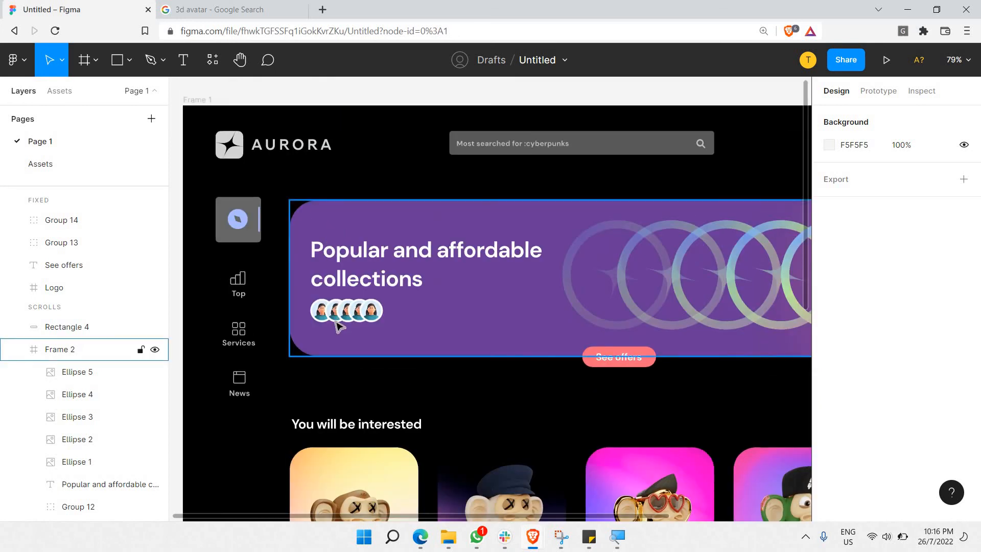
scroll(338, 326, "up", 3, "ctrl")
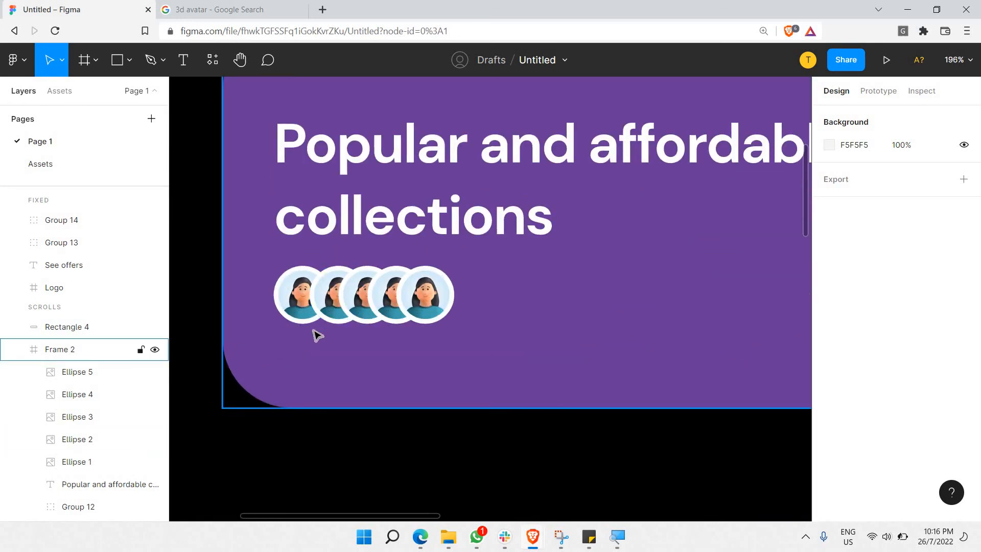
scroll(317, 335, "up", 2)
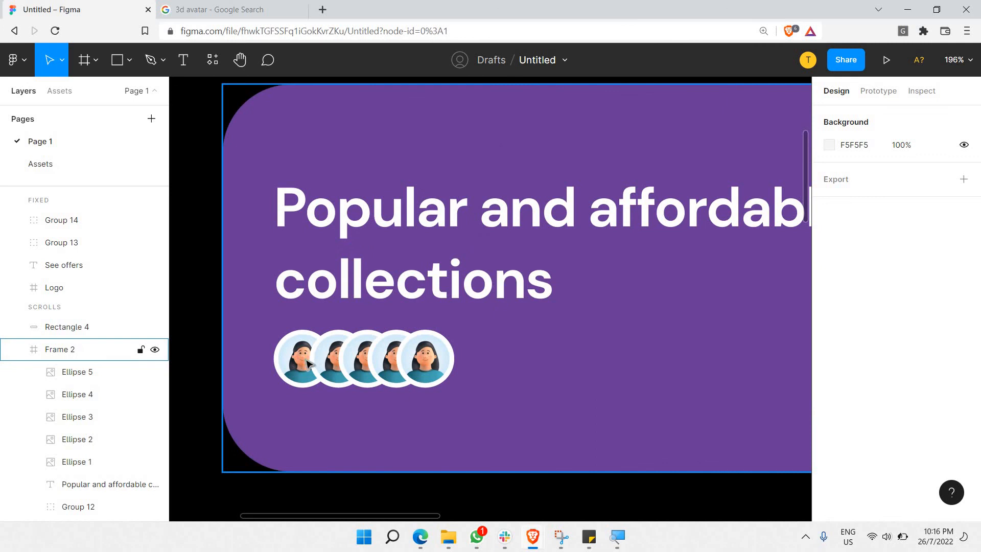